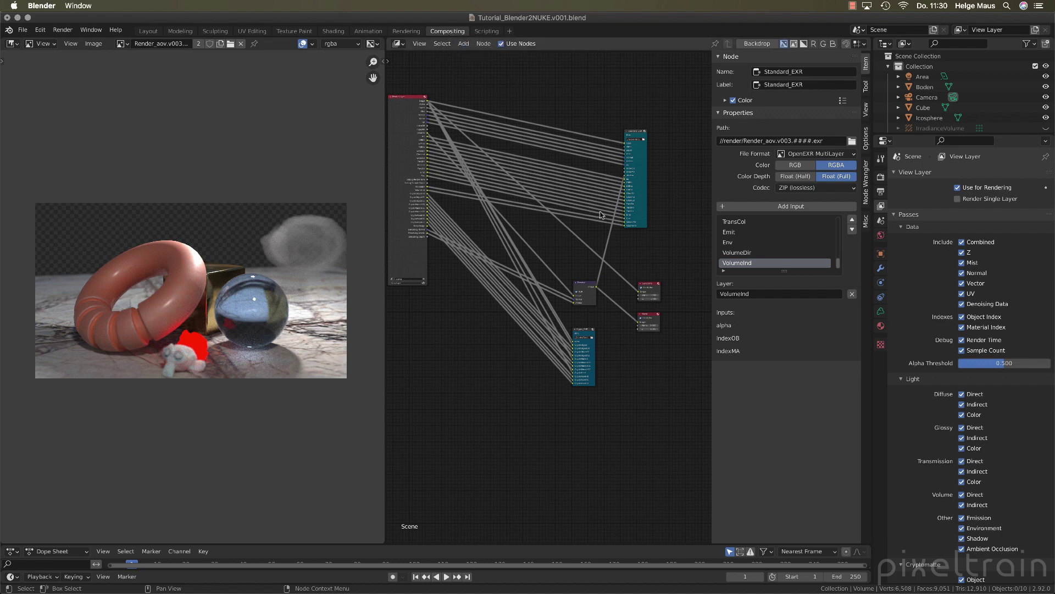
Move the Standard_EXR file output node slightly upward in the compositor
scroll(660, 171, "up", 2)
middle_click_drag(661, 243, 590, 297)
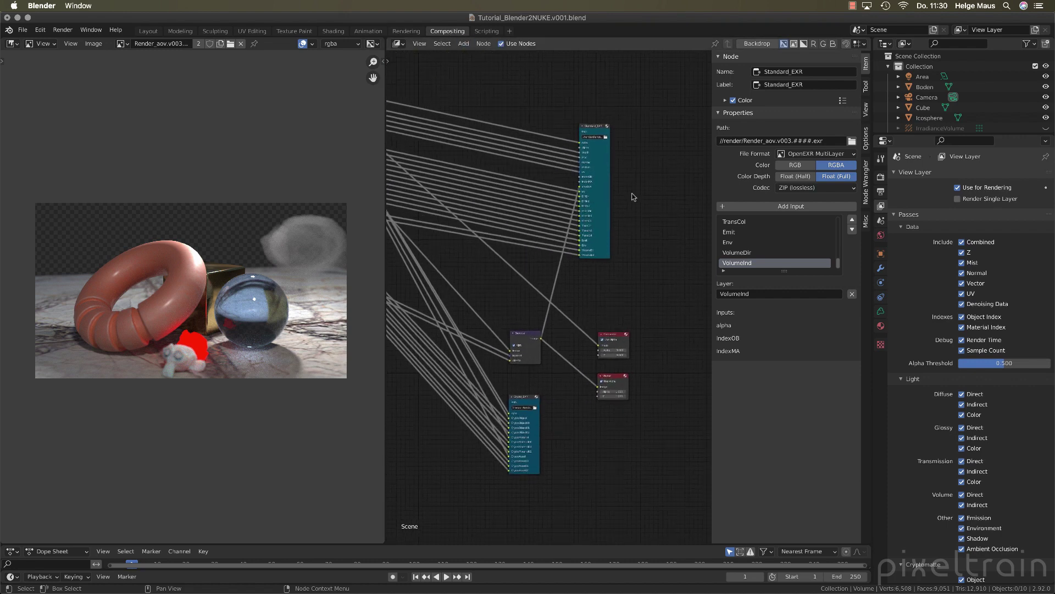
left_click_drag(604, 133, 602, 107)
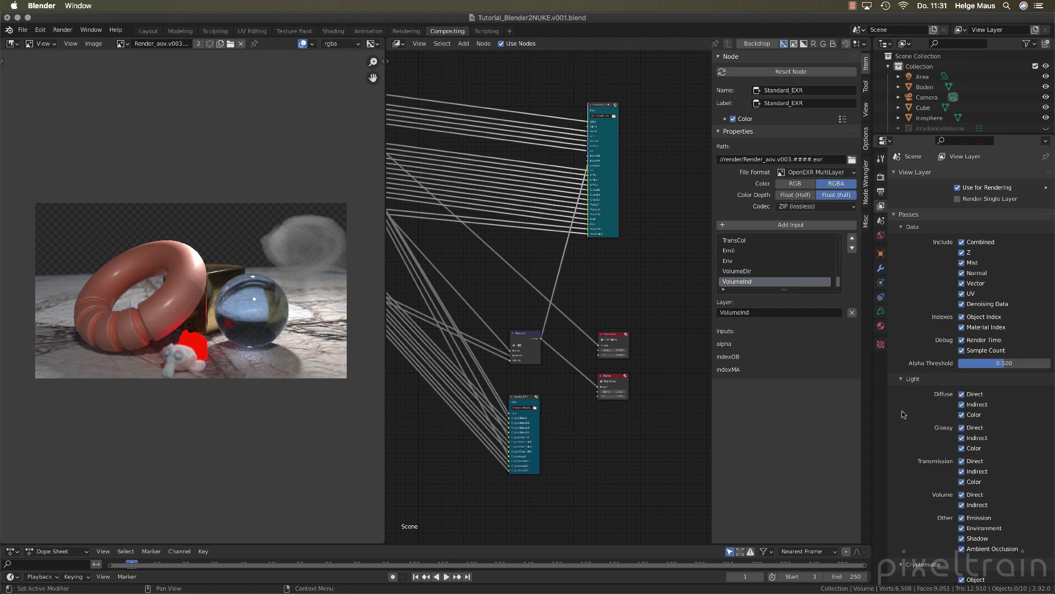
Examine the enabled render passes and the output paths and settings of the Standard_EXR and Crypto_EXR nodes
scroll(902, 402, "down", 1)
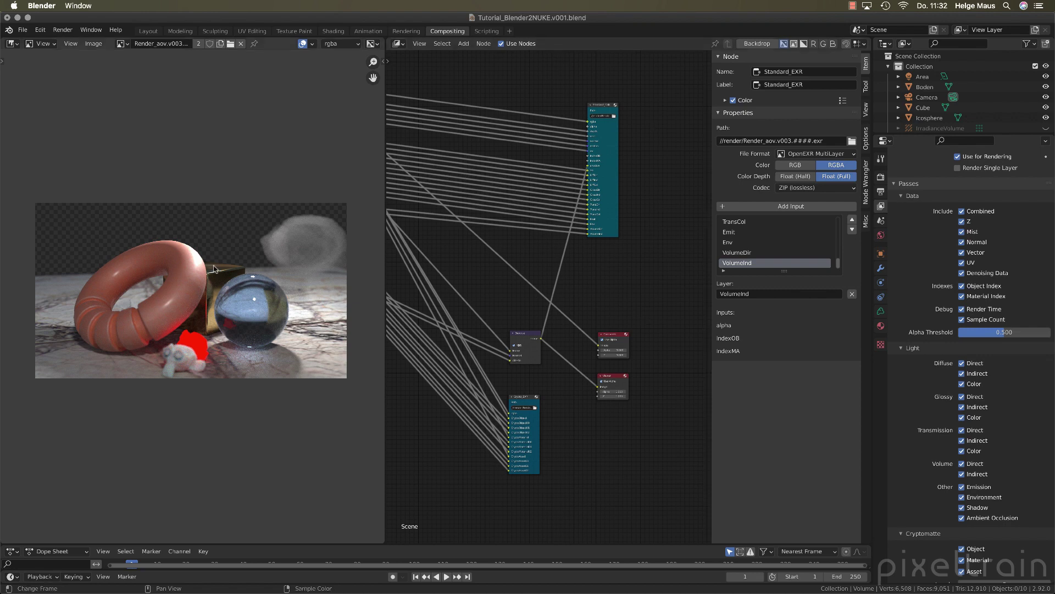
scroll(617, 231, "up", 3)
middle_click_drag(617, 231, 635, 275)
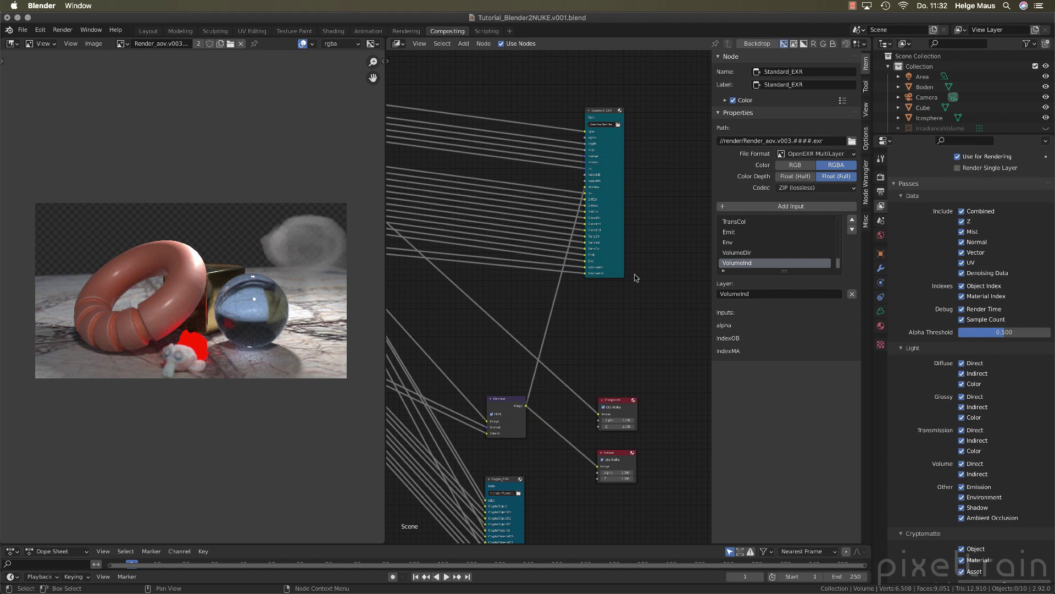
left_click(602, 114)
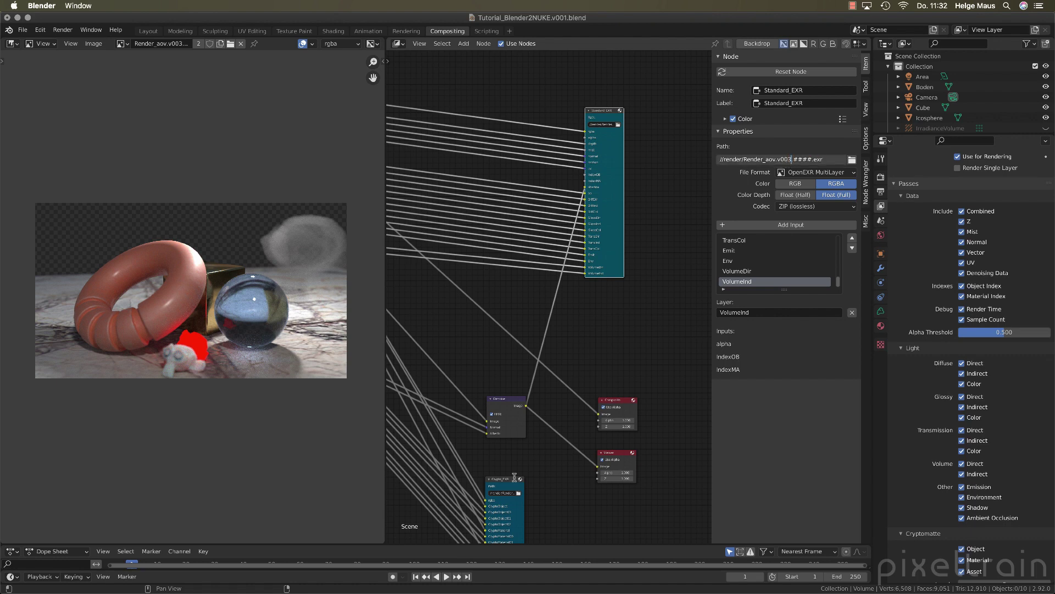
left_click(508, 485)
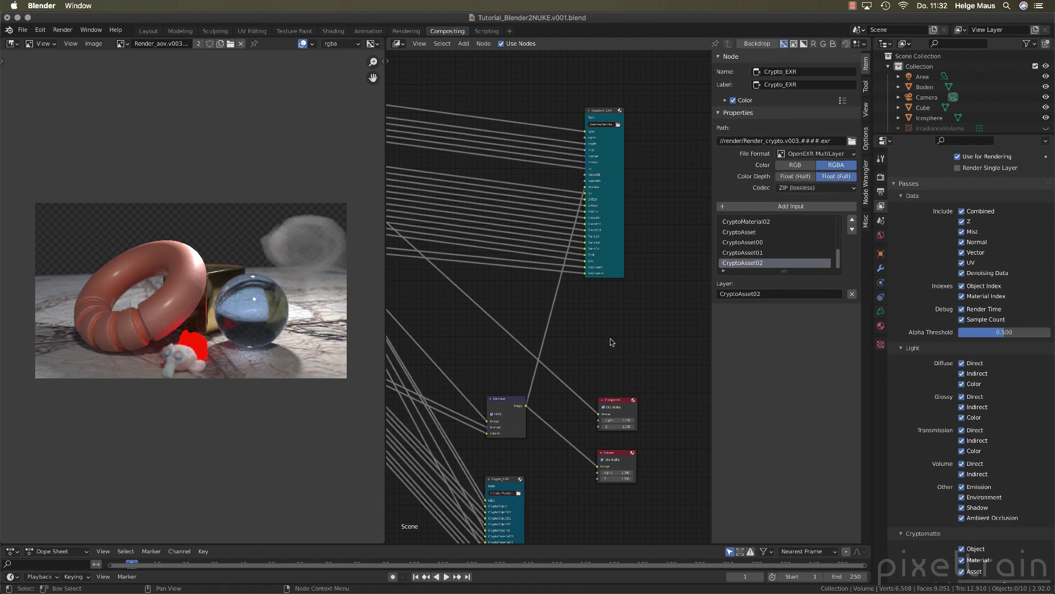
Switch to Nuke and shift the Viewer1 node slightly up in the Node Graph
mouse_move(478, 583)
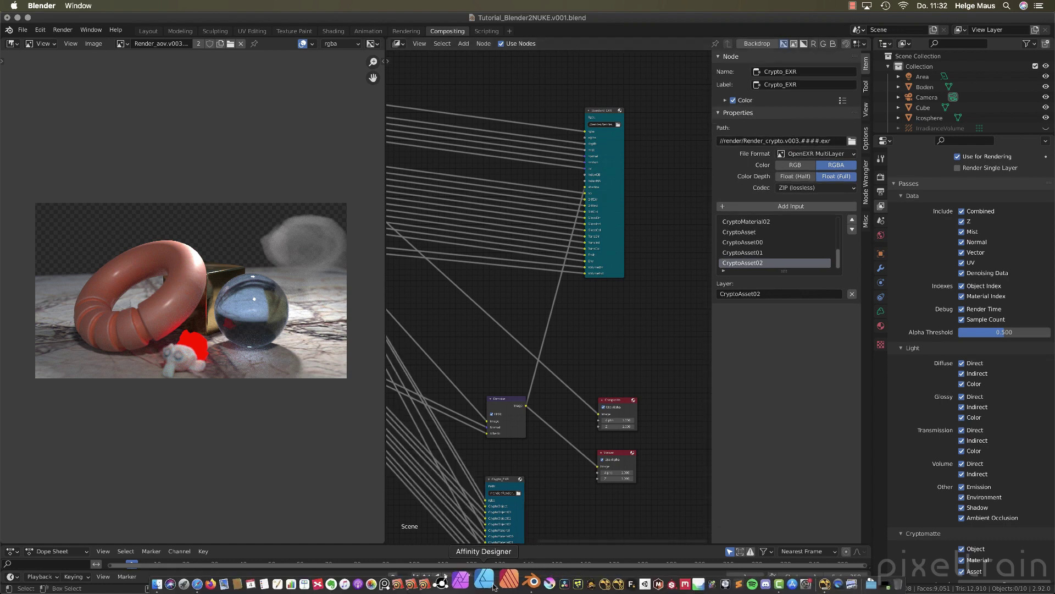
left_click(806, 578)
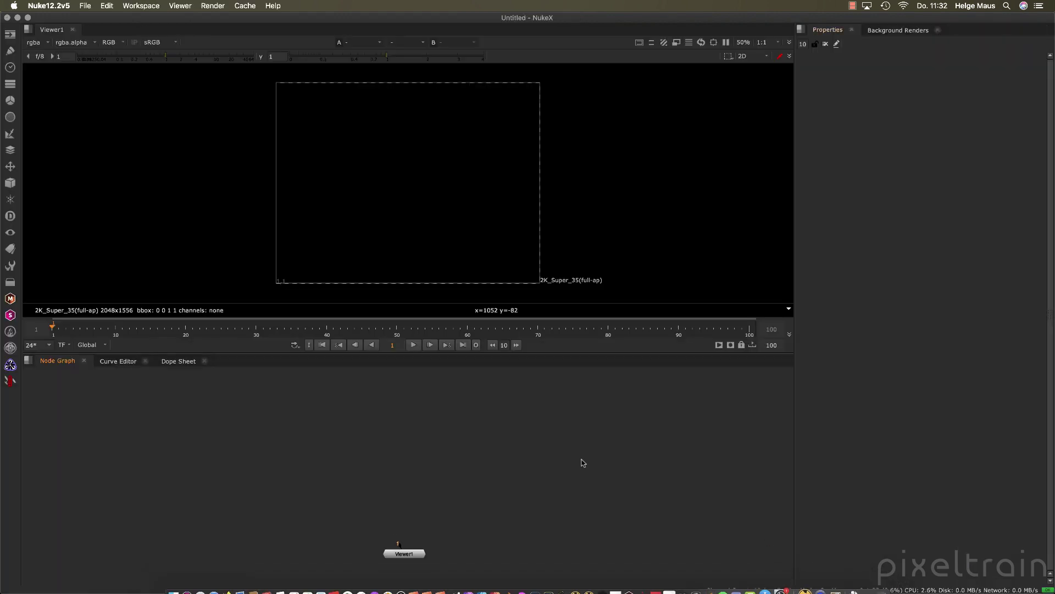
left_click_drag(409, 559, 433, 540)
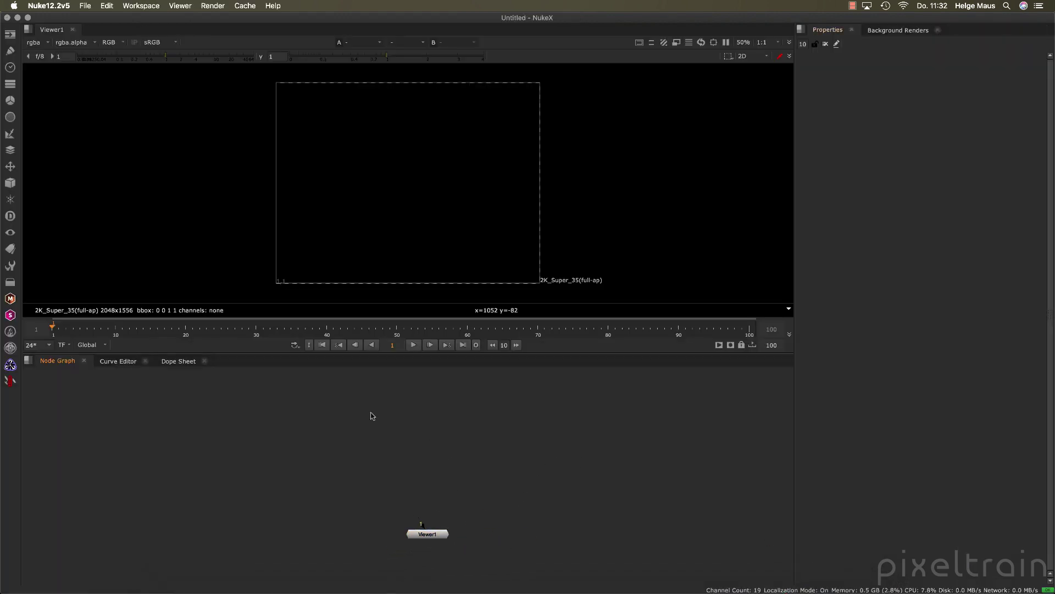
Read in Render_aov.v002.0001.exr, show it in the viewer and place its node directly above Viewer1
key("r")
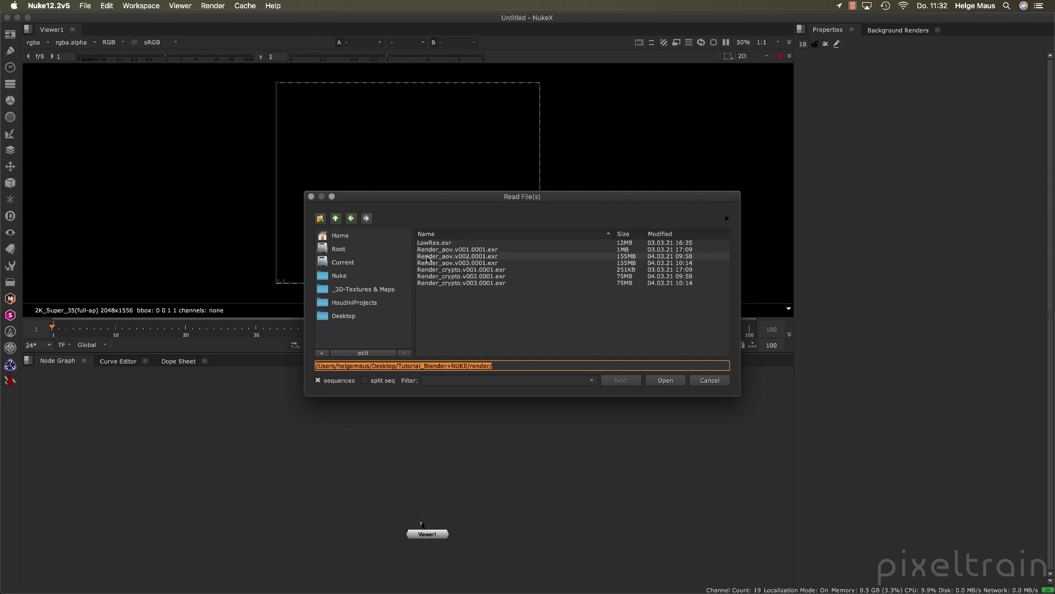
left_click(468, 258)
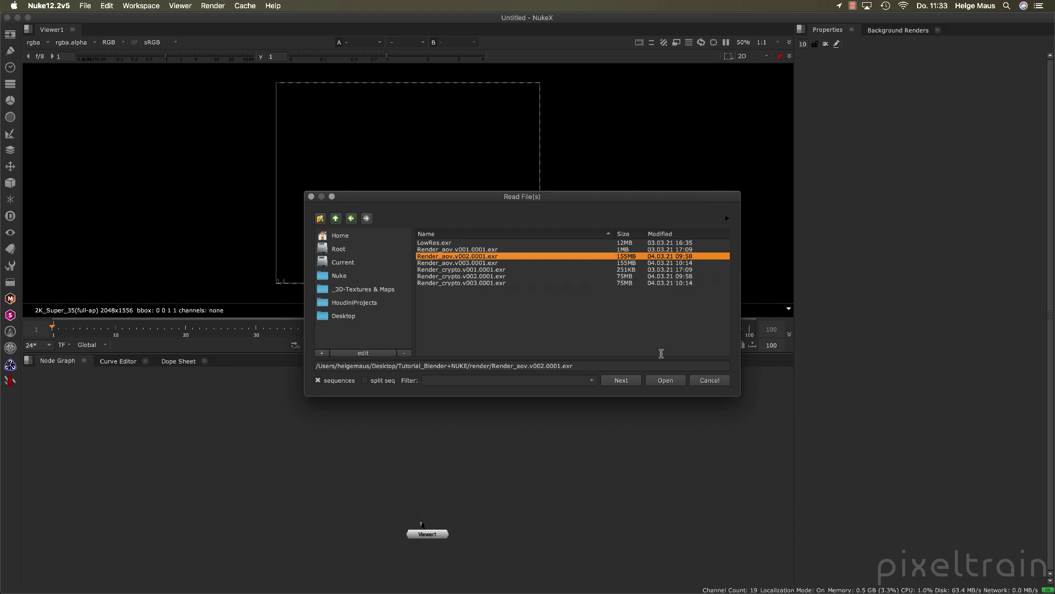
left_click(664, 381)
key("1")
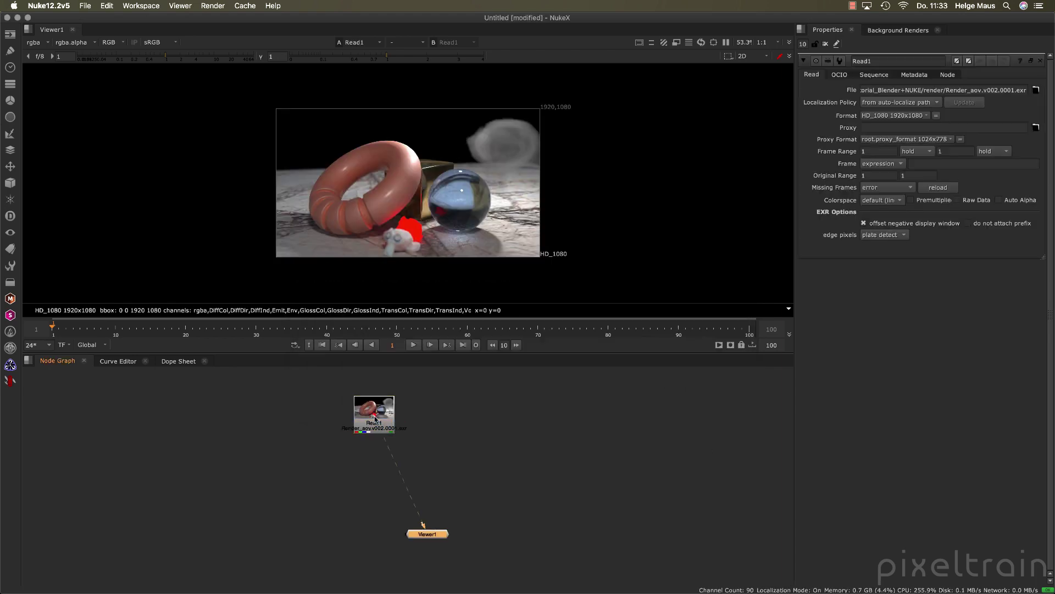
left_click_drag(378, 422, 432, 442)
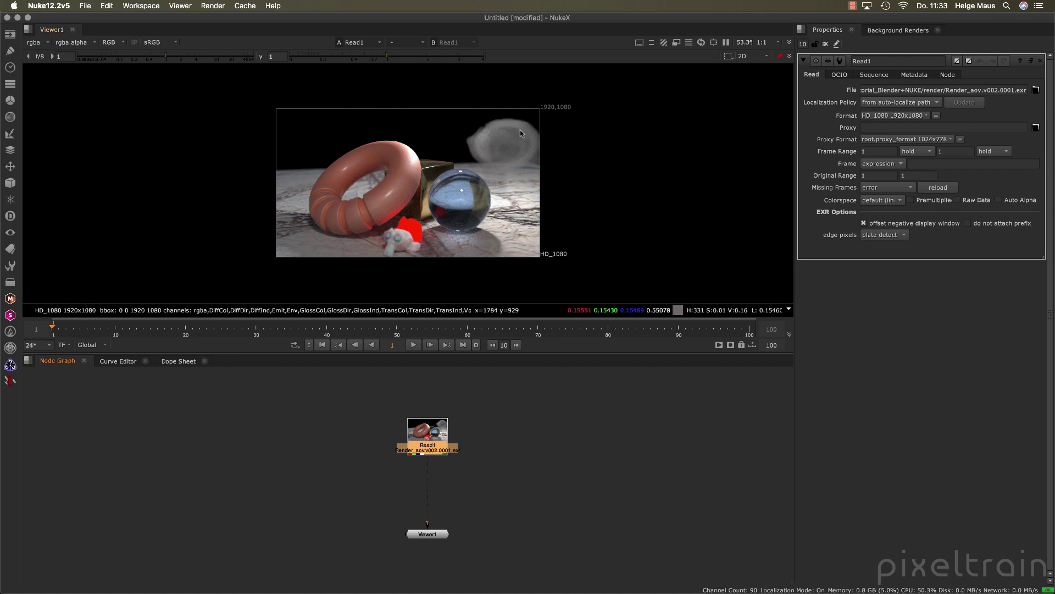
Inspect the rendered image and the list of layers contained in the EXR
scroll(492, 218, "up", 2)
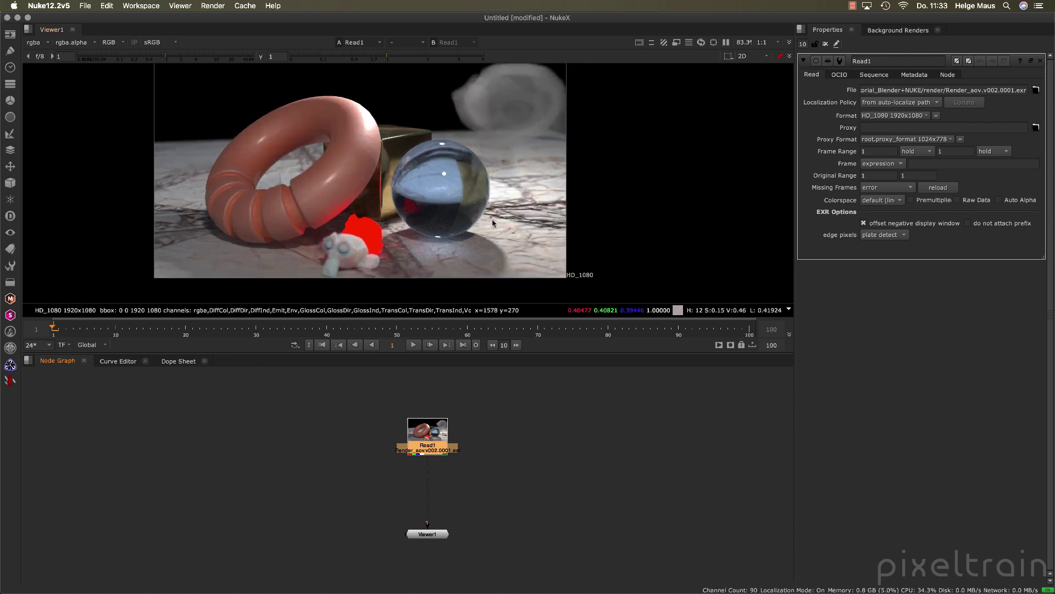
left_click(43, 43)
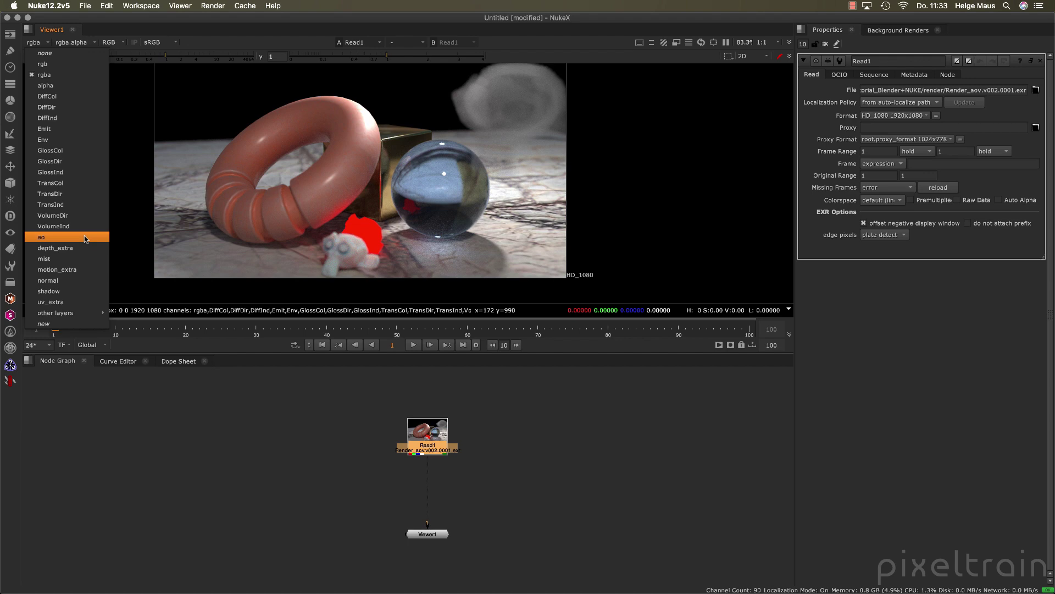
left_click(513, 471)
Enlarge the Node Graph pane and arrange Read1 and Viewer1 at its far side to free up space
left_click_drag(434, 443, 159, 403)
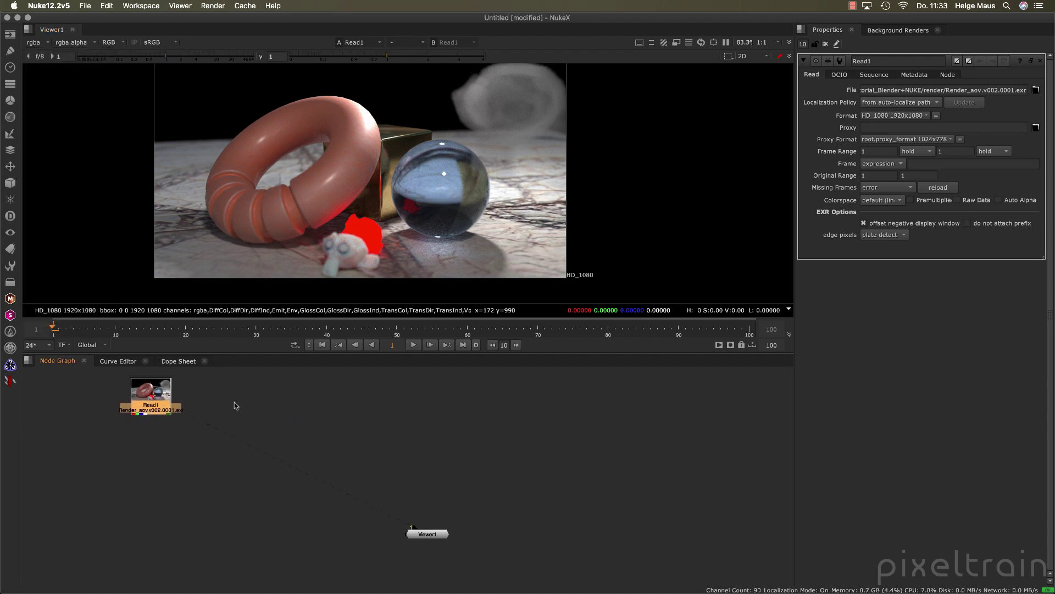
left_click(235, 406)
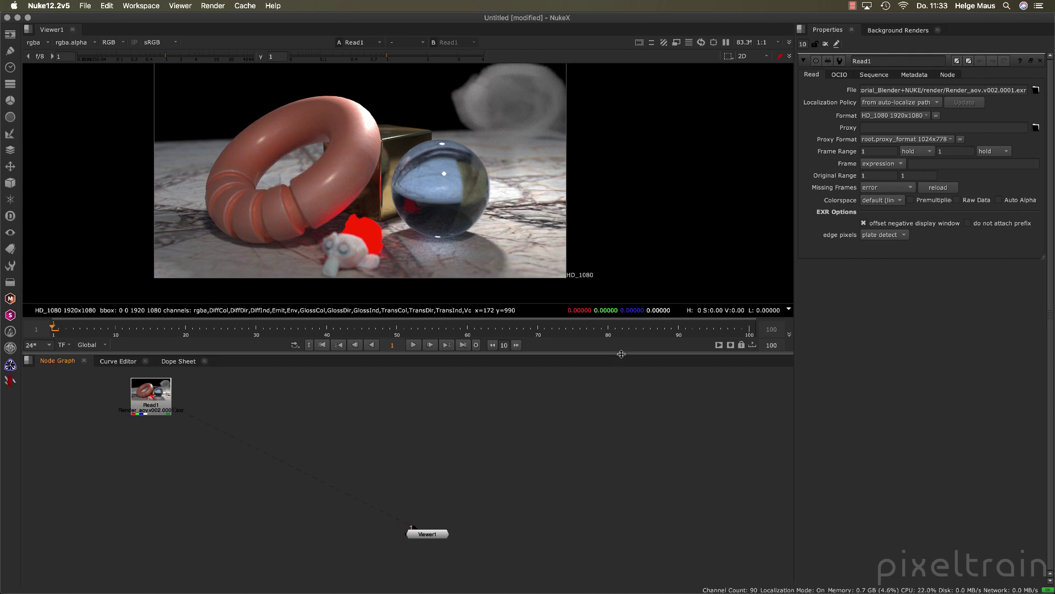
left_click_drag(621, 354, 621, 260)
middle_click_drag(598, 385, 544, 400)
left_click_drag(378, 450, 117, 469)
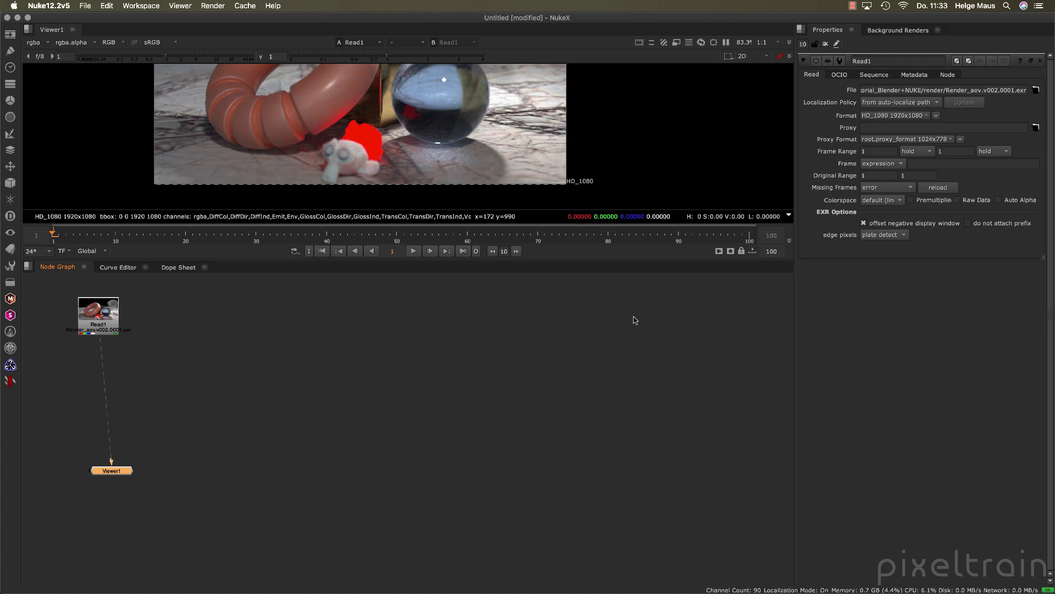
Insert the TB_CG_beauty toolset into the Node Graph with no node selected
left_click(588, 339)
left_click(10, 267)
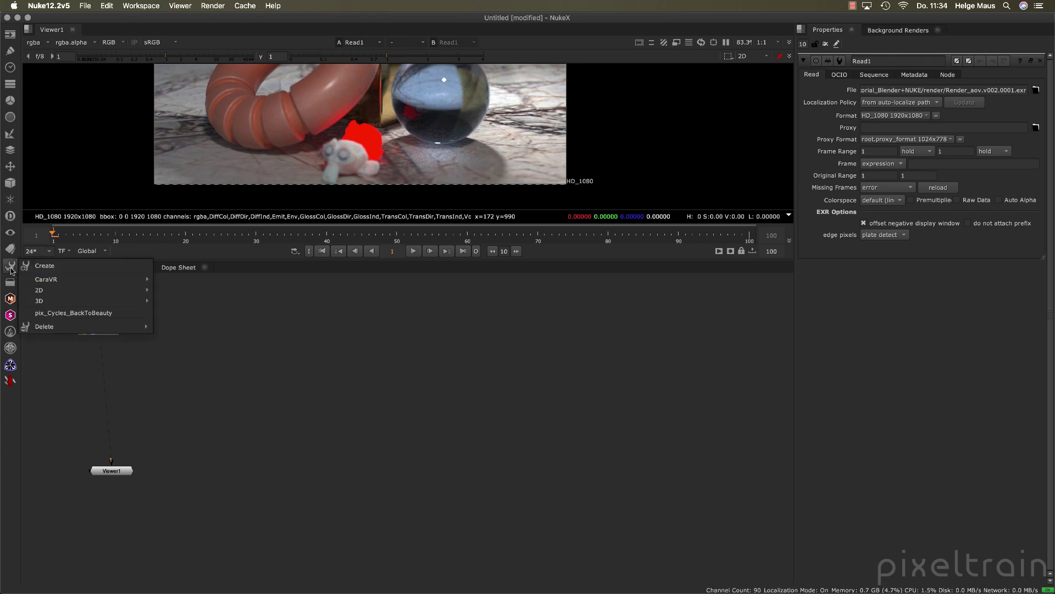
mouse_move(47, 294)
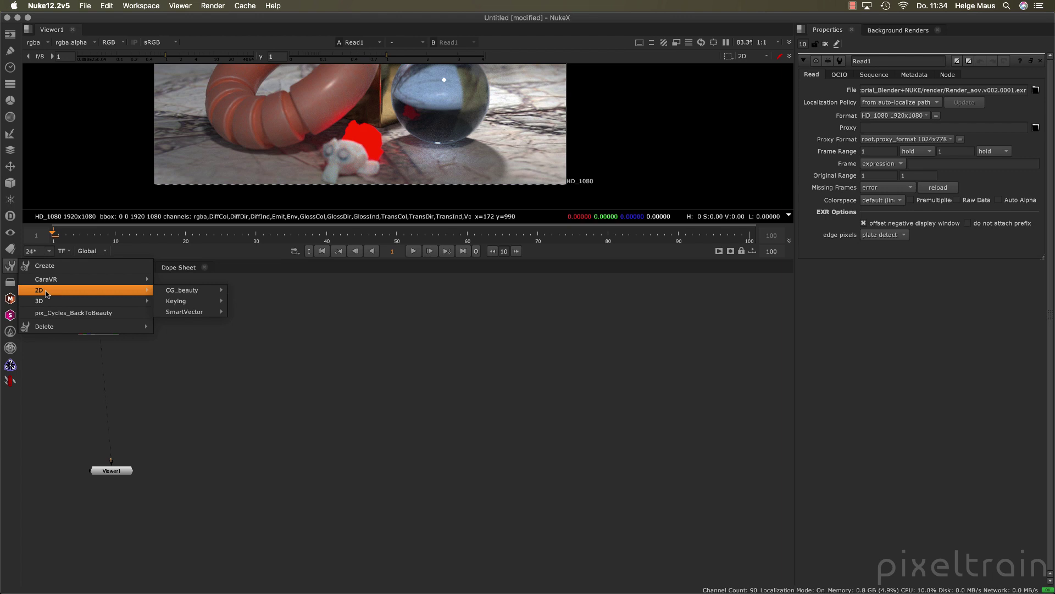
mouse_move(186, 296)
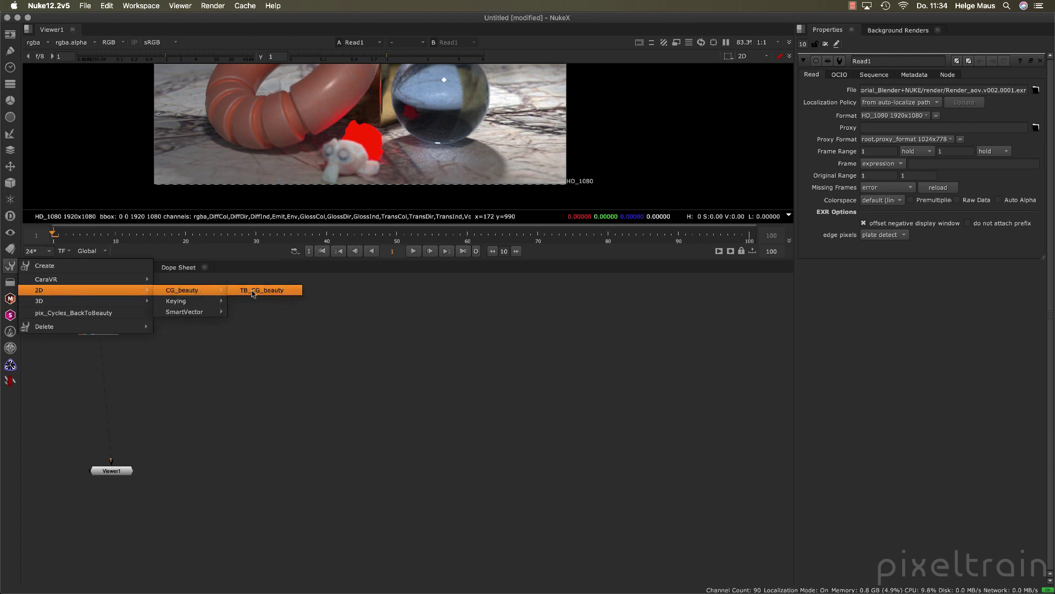
left_click(280, 293)
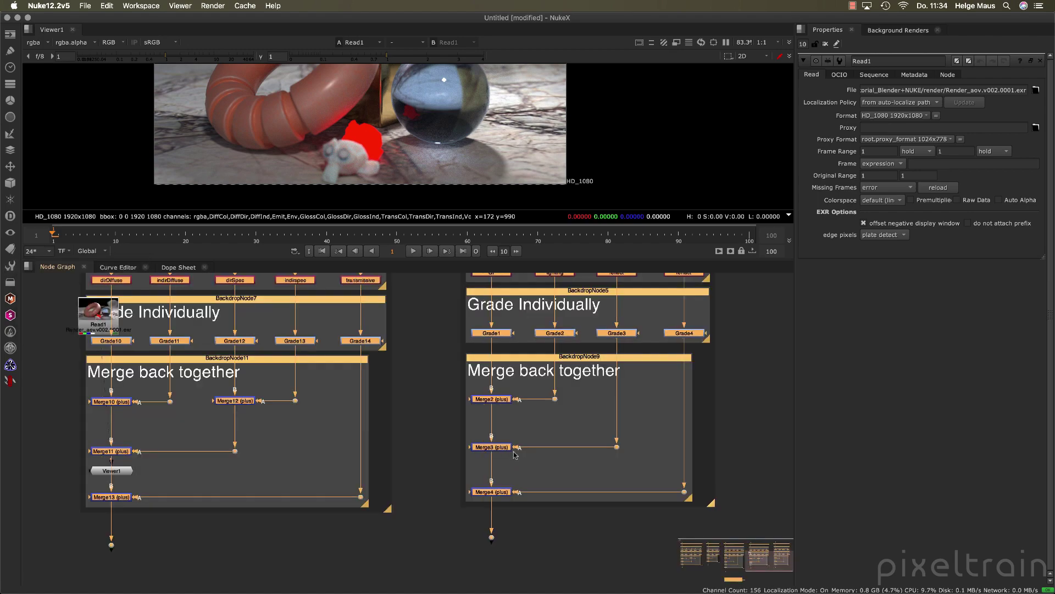
Move the Read1 node off the Renderman template into the gap beside the Modo template
scroll(549, 482, "down", 3)
middle_click_drag(208, 424, 233, 434)
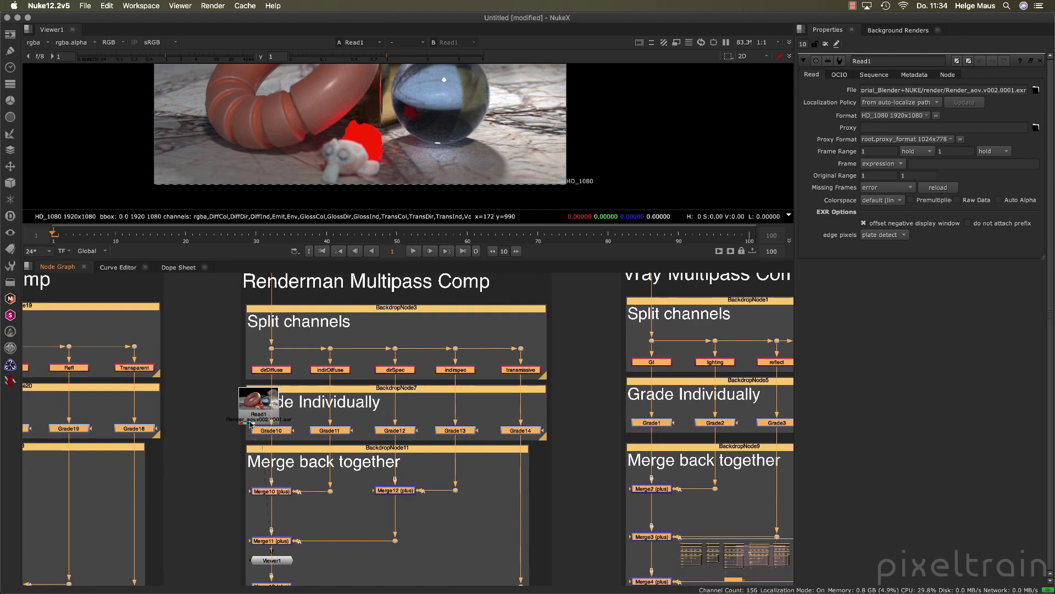
left_click_drag(246, 424, 197, 336)
Look through the Arnold, C4D, Modo and Renderman multipass comp templates in the inserted toolset
middle_click_drag(197, 335, 673, 361)
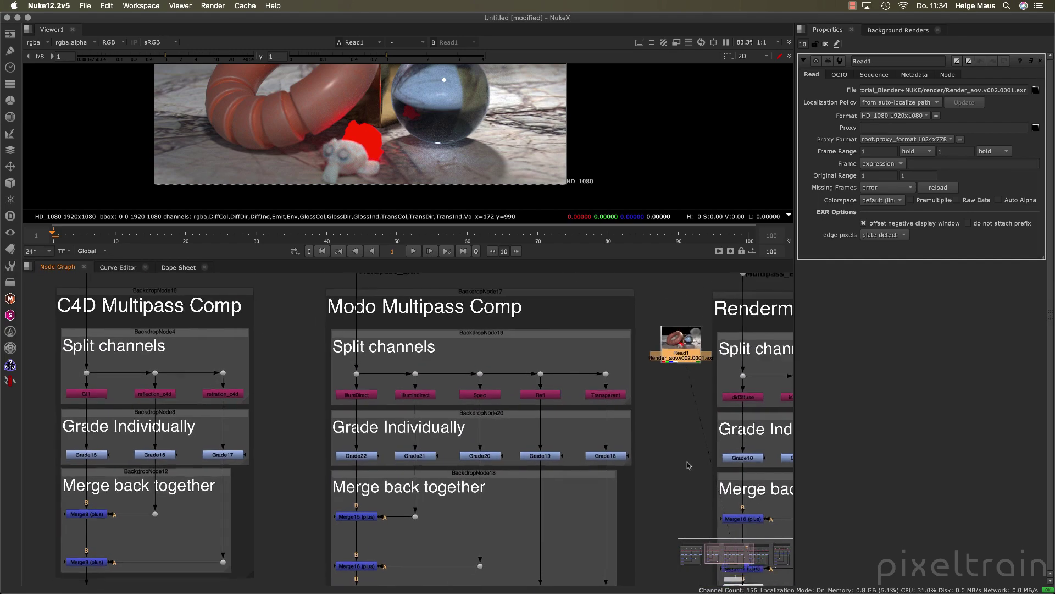
middle_click_drag(288, 465, 450, 437)
scroll(447, 433, "down", 5)
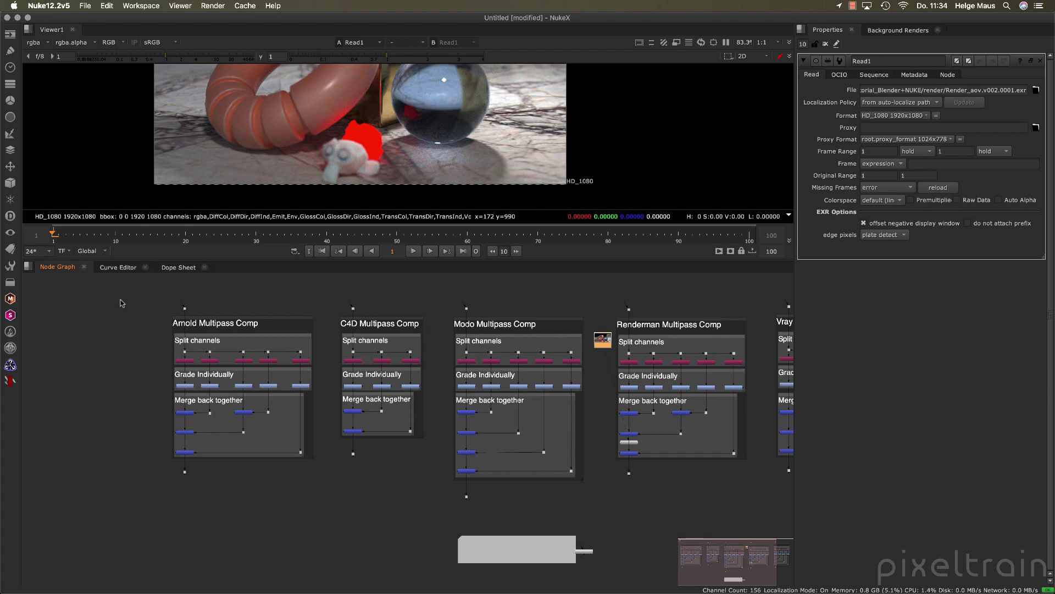
scroll(181, 334, "up", 3)
middle_click_drag(451, 379, 208, 373)
middle_click_drag(455, 377, 190, 390)
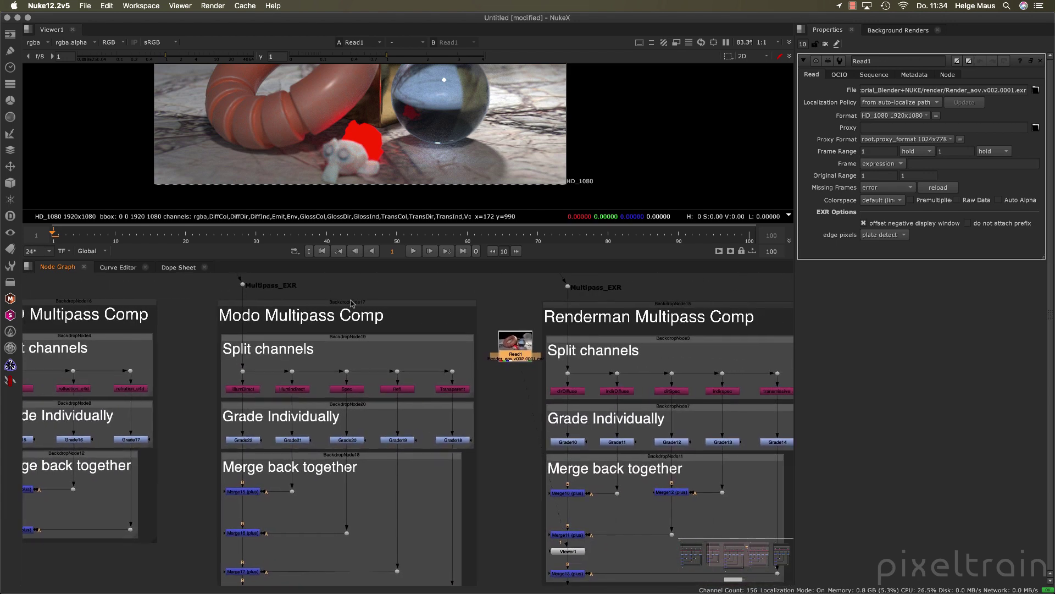
middle_click_drag(510, 440, 280, 430)
mouse_move(625, 395)
middle_mouse_down()
mouse_move(342, 395)
mouse_move(379, 344)
mouse_move(377, 357)
middle_mouse_up()
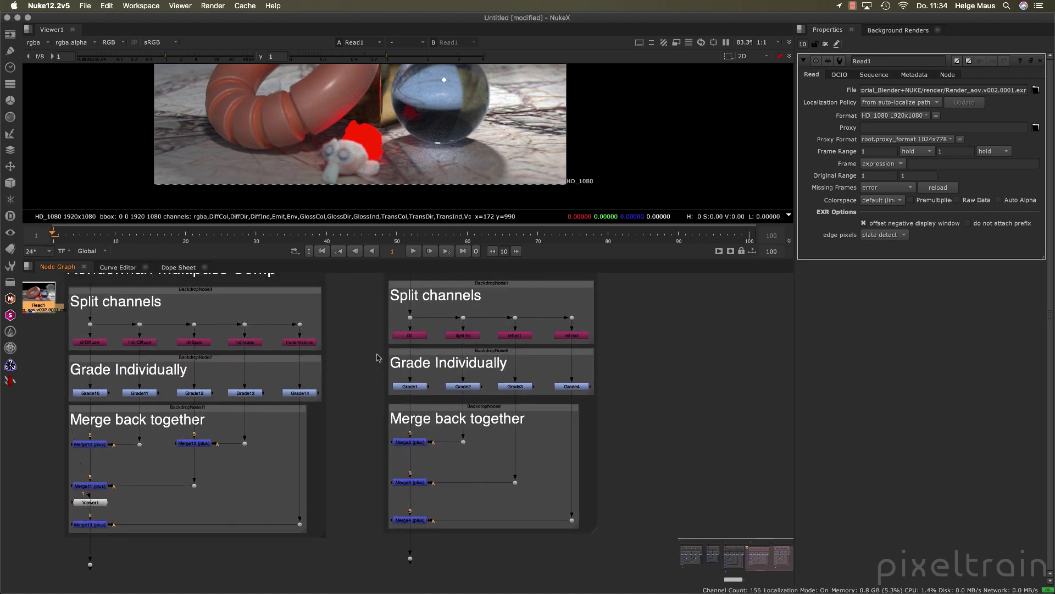
Examine the Vray template's flow from Multipass_EXR input through splitting, grading and merging, comparing it with the other templates
middle_click_drag(374, 336, 372, 353)
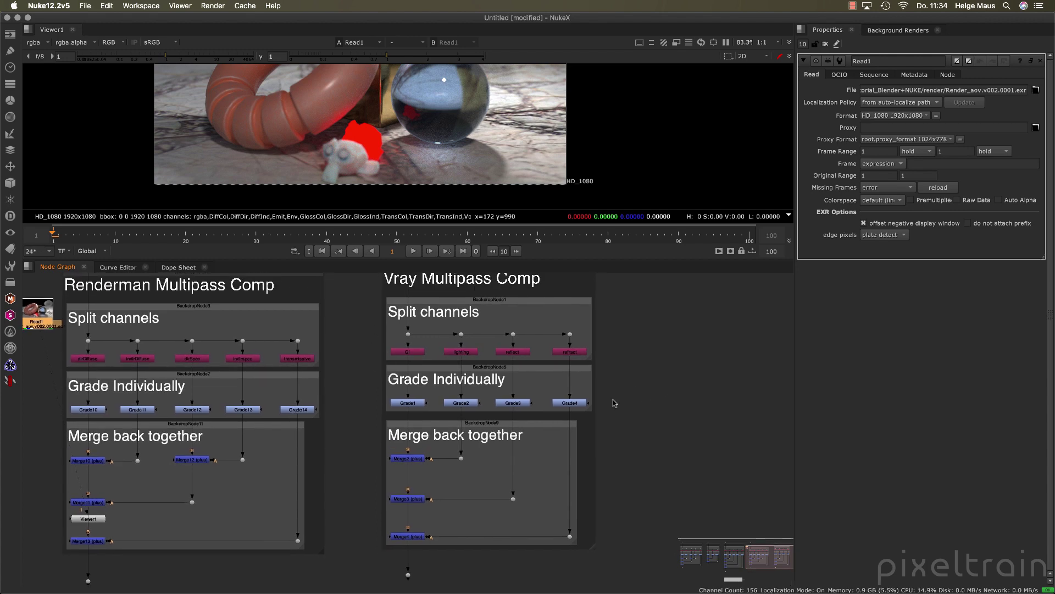
middle_click_drag(609, 363, 701, 398)
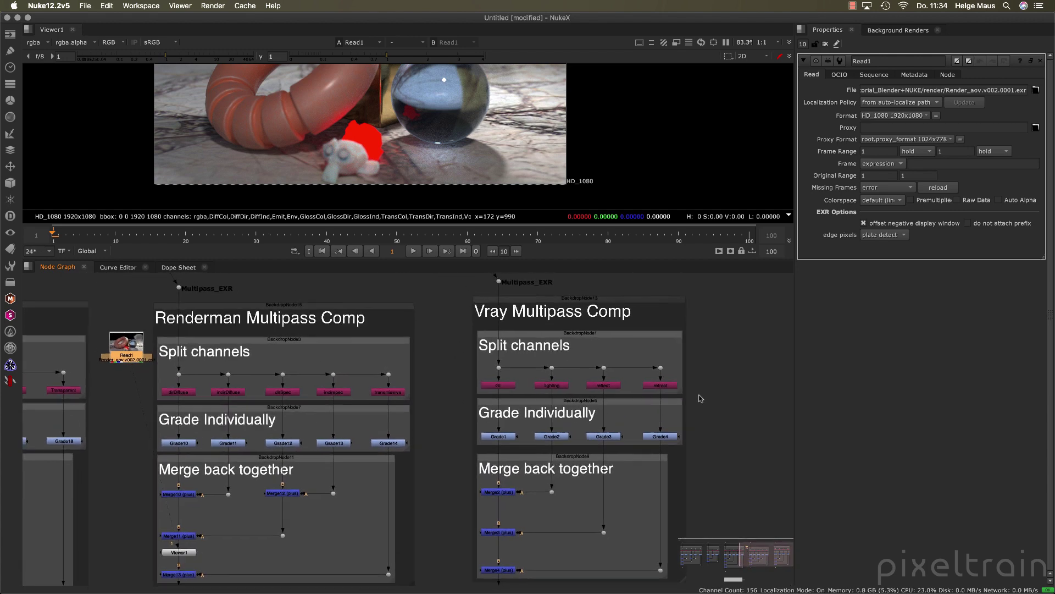
middle_click_drag(465, 346, 466, 395)
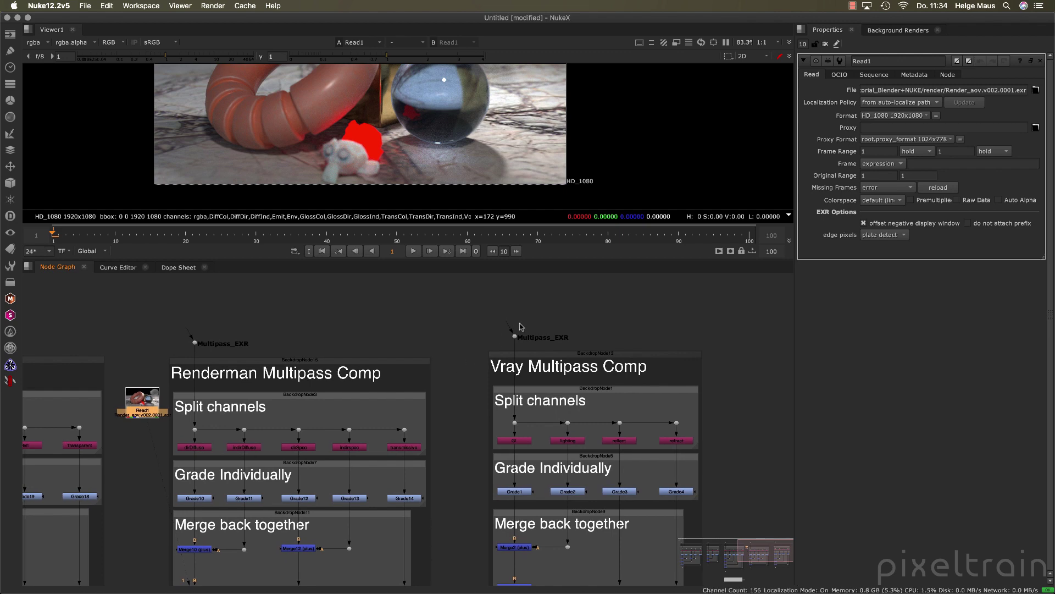
left_click_drag(509, 326, 485, 305)
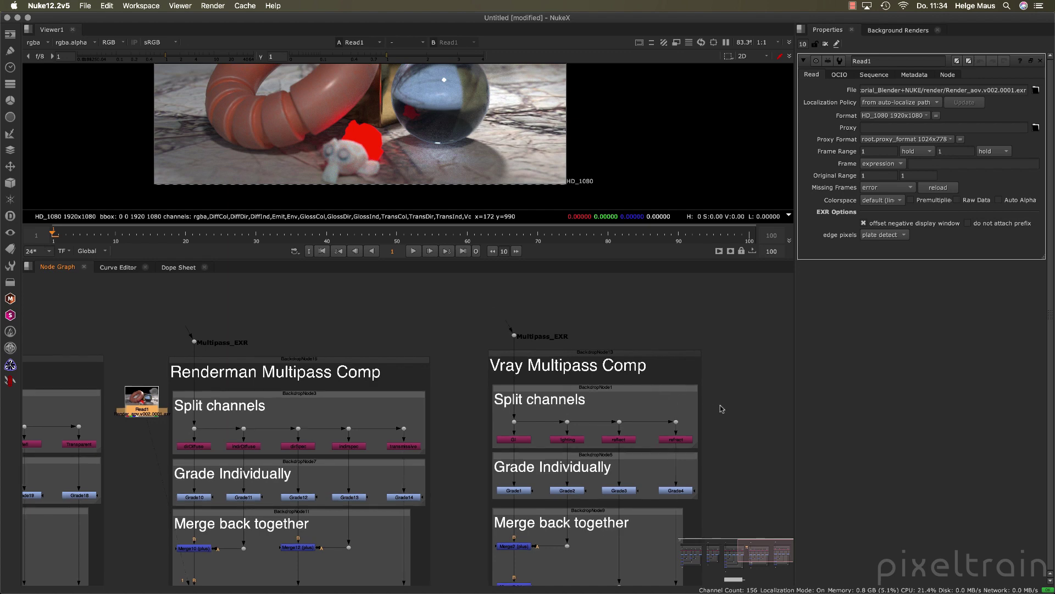
scroll(578, 377, "down", 5)
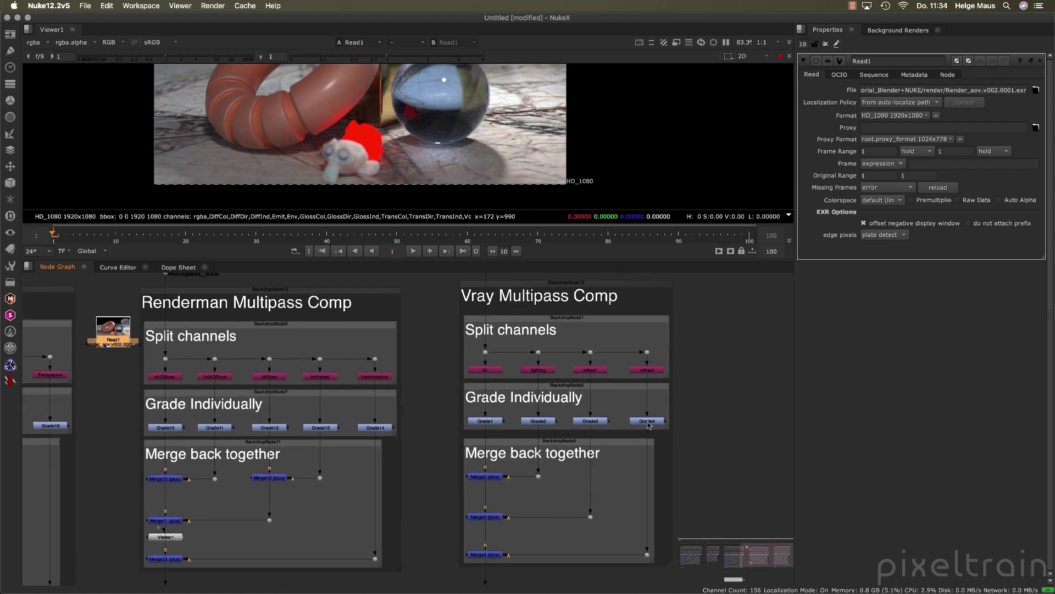
scroll(654, 452, "down", 3)
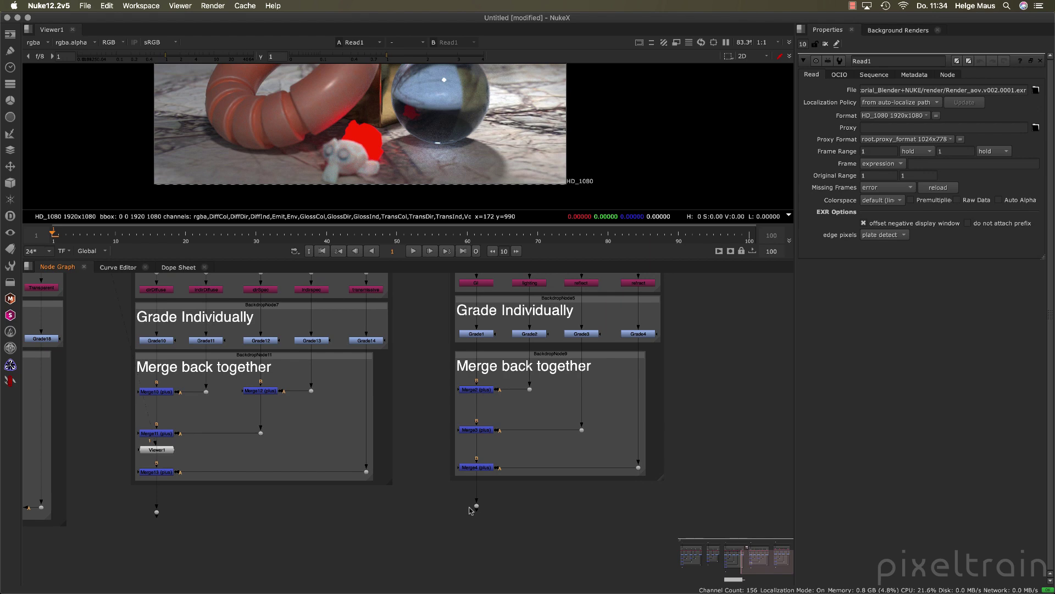
scroll(380, 476, "down", 3)
middle_click_drag(308, 503, 556, 460)
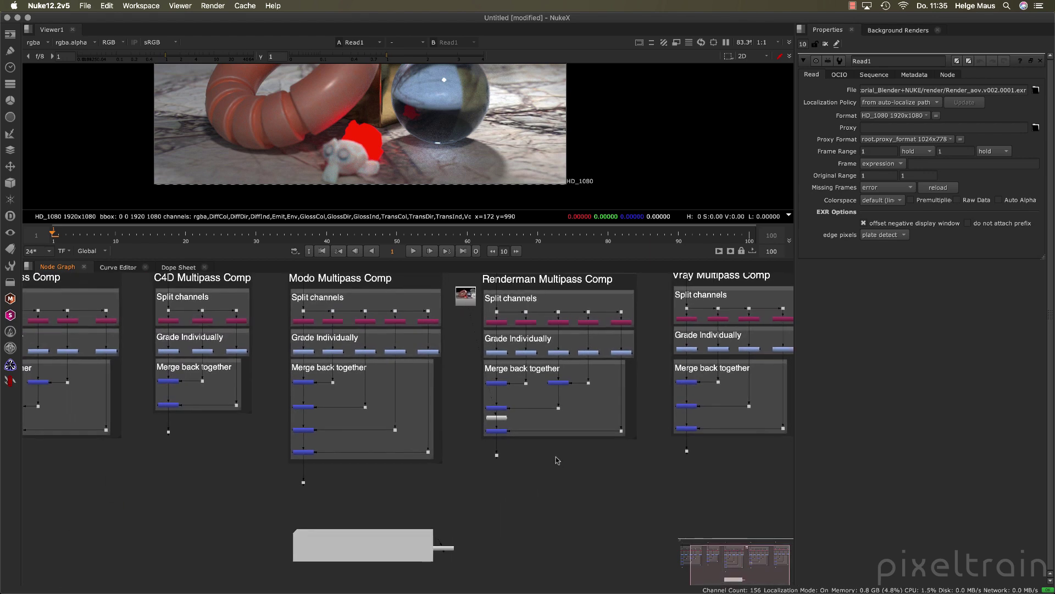
scroll(558, 460, "down", 3)
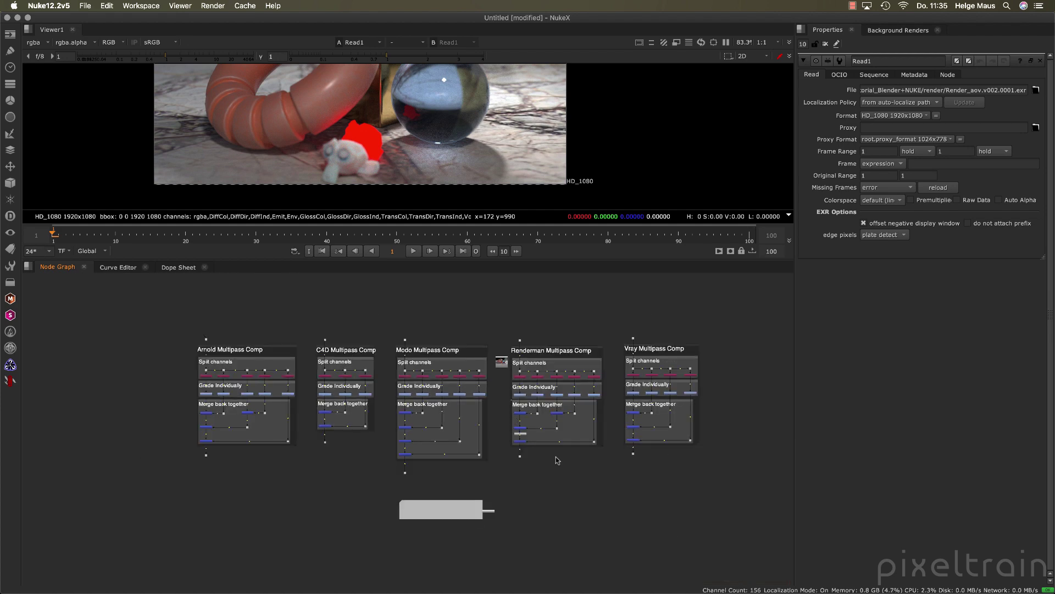
Clear the multipass comp templates from the Node Graph, keeping Read1 and Viewer1, and enlarge the Viewer to show the full render
scroll(552, 402, "up", 3)
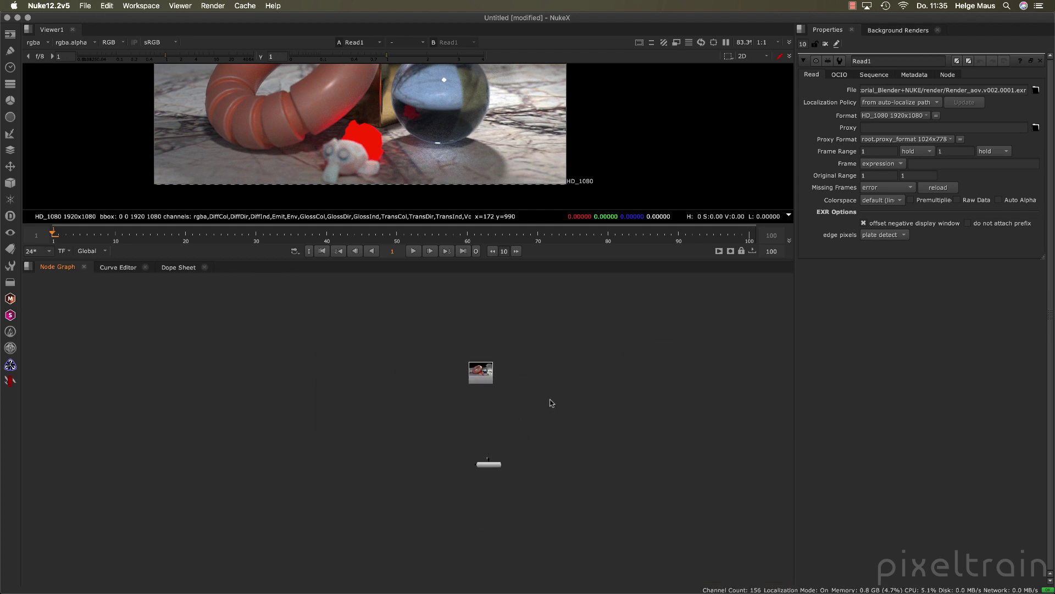
left_click_drag(485, 466, 480, 457)
scroll(495, 379, "up", 2)
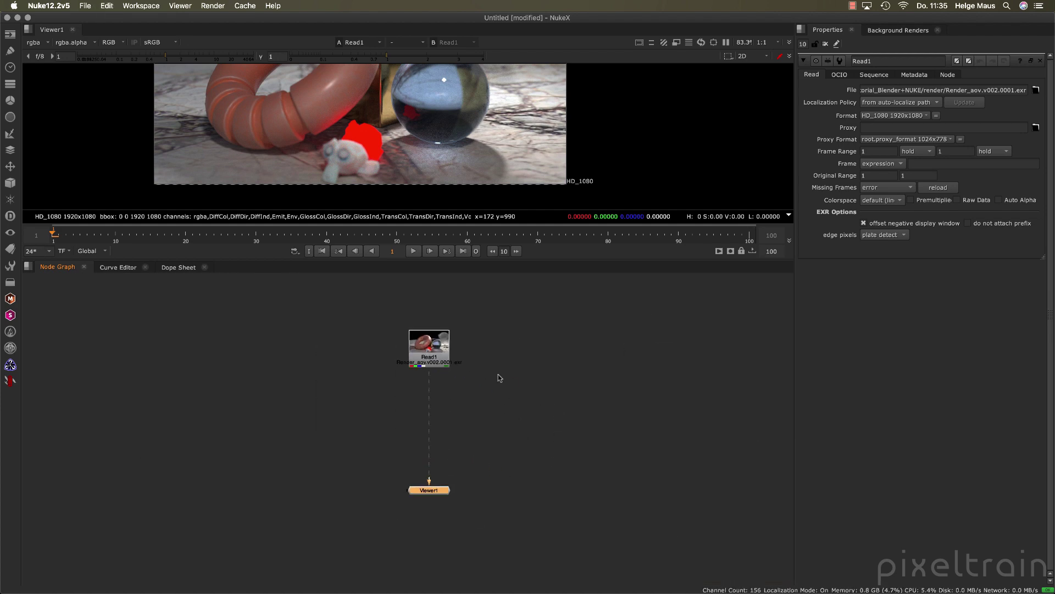
middle_click_drag(479, 372, 477, 373)
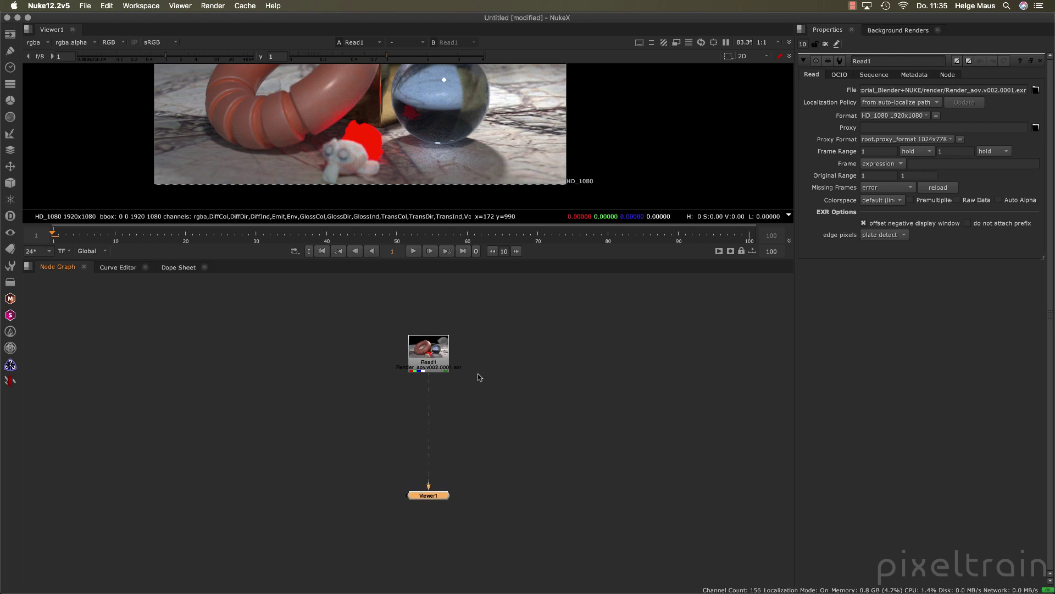
left_click_drag(666, 262, 680, 357)
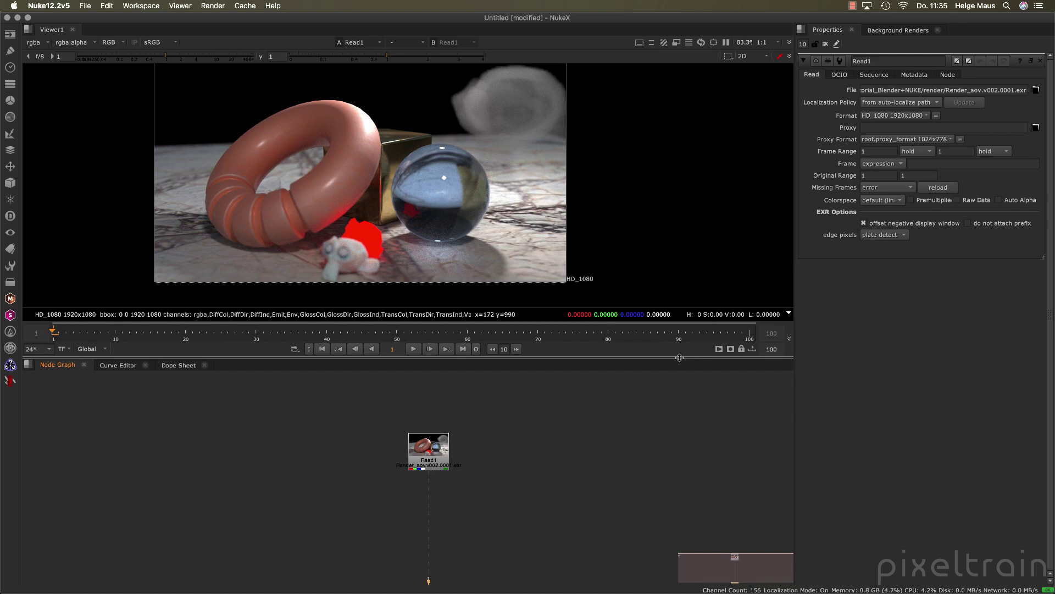
Switch to Blender and open its online reference manual
mouse_move(418, 592)
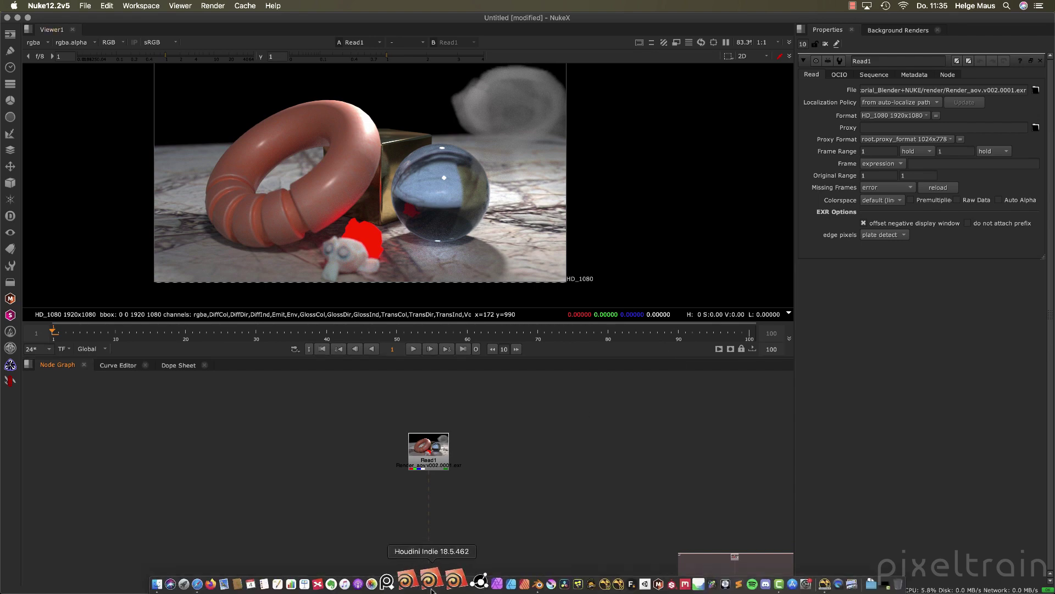
left_click(524, 580)
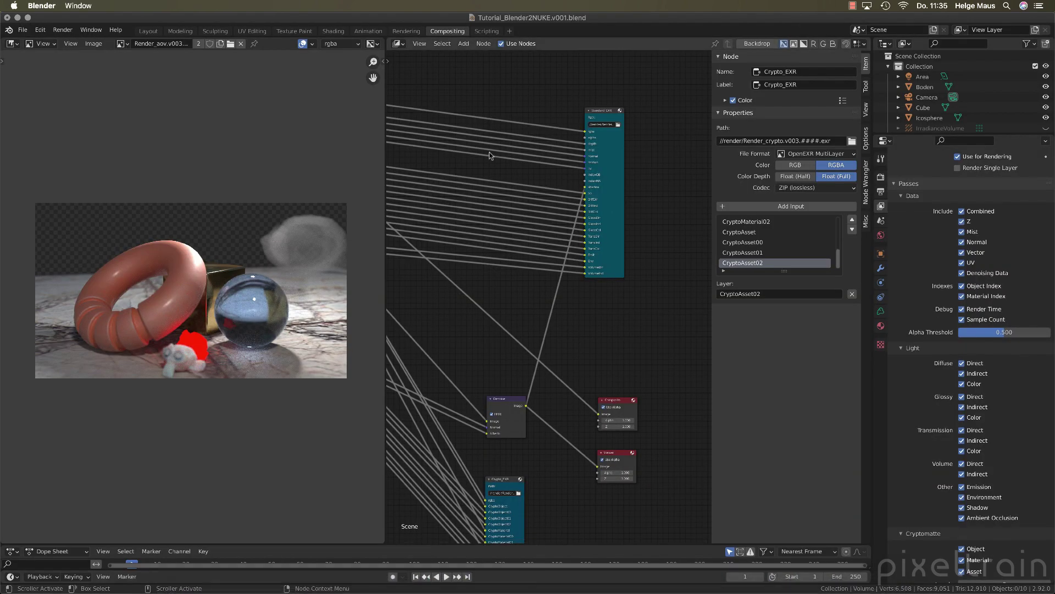
left_click(117, 31)
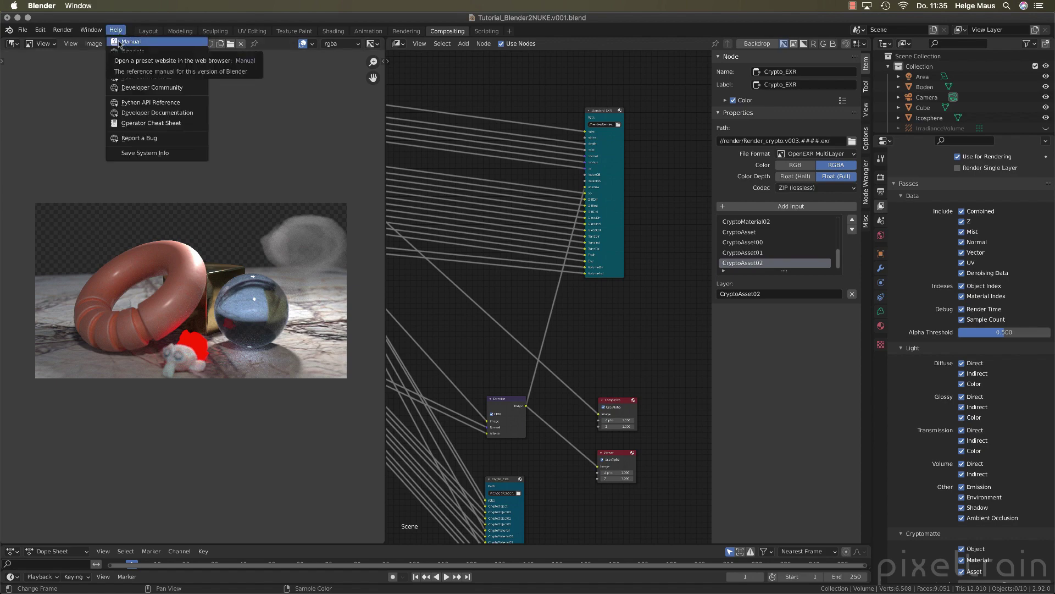
left_click(127, 42)
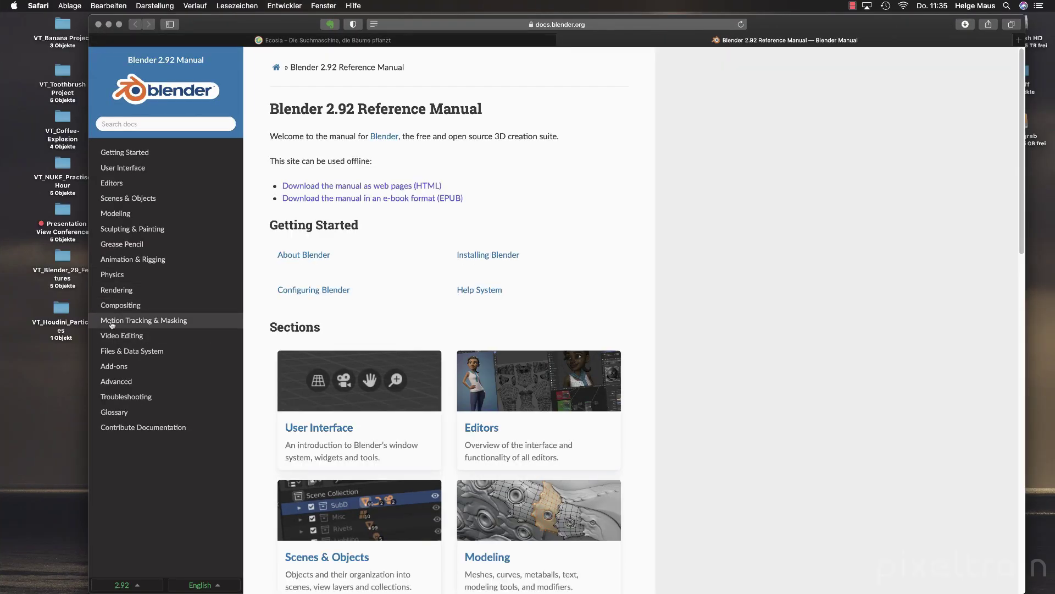
Open the manual's Passes page under Rendering, Layers & Passes, and study how the Cycles lighting passes are combined
left_click(124, 291)
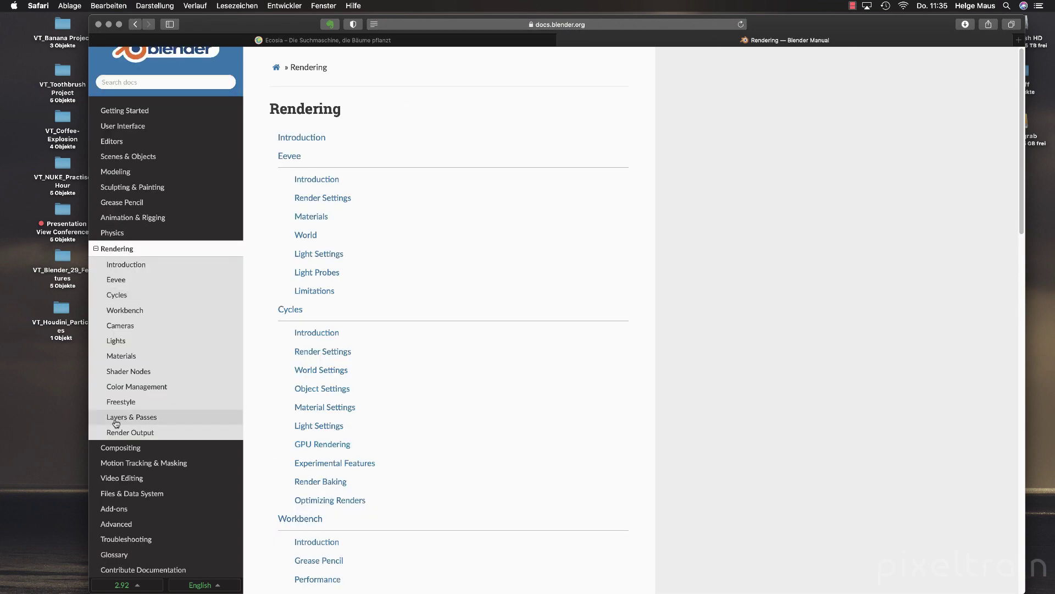
left_click(142, 417)
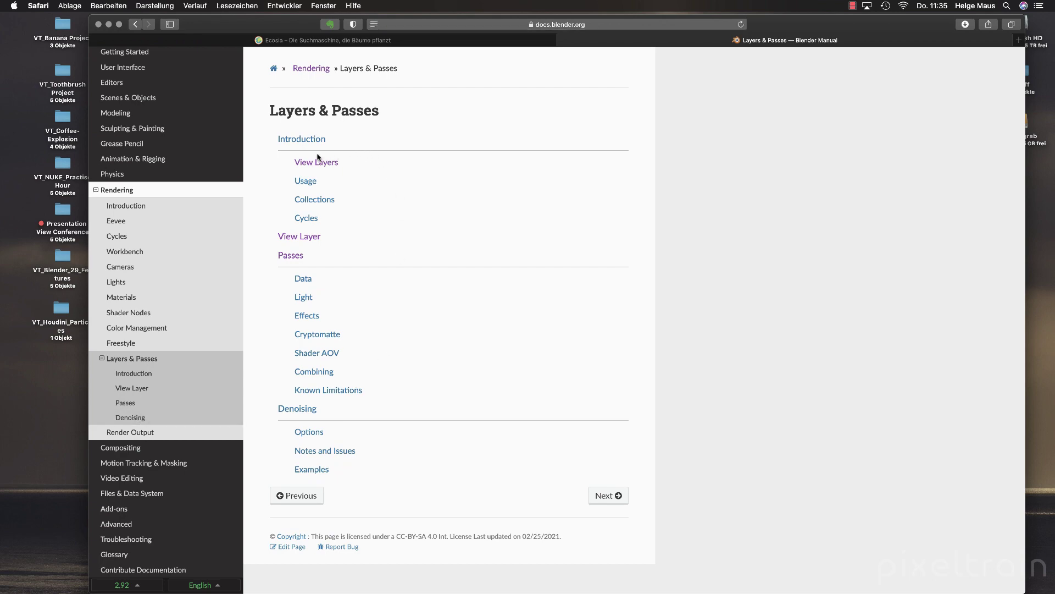
left_click(287, 257)
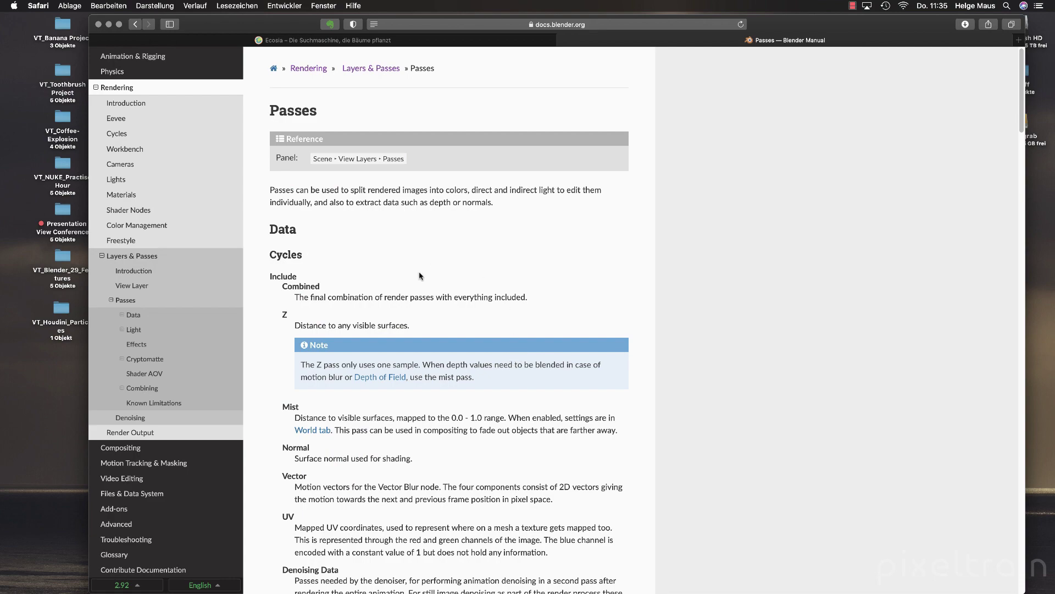
scroll(290, 238, "down", 20)
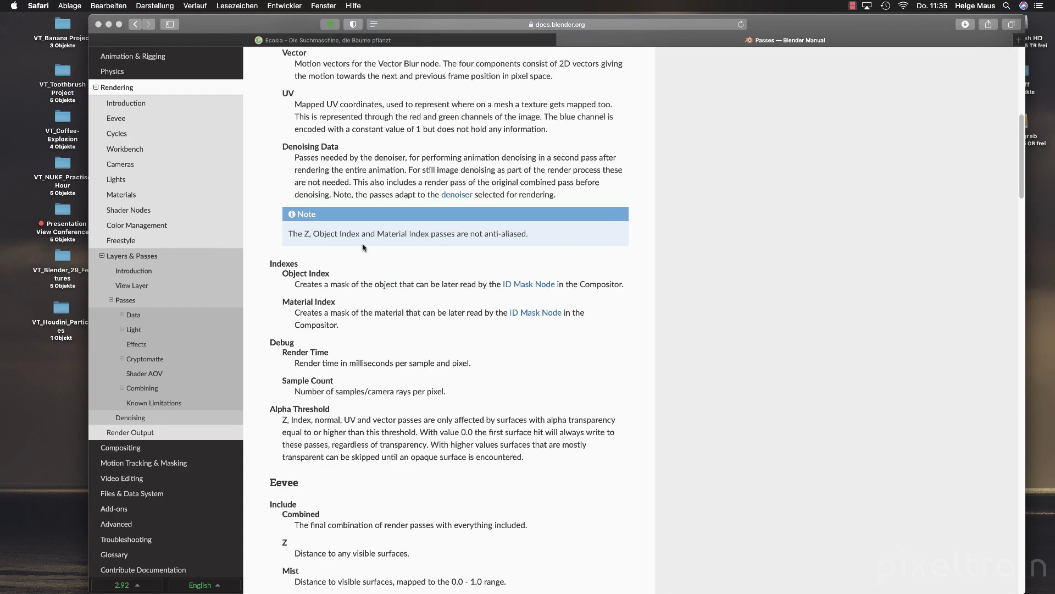
scroll(415, 308, "down", 15)
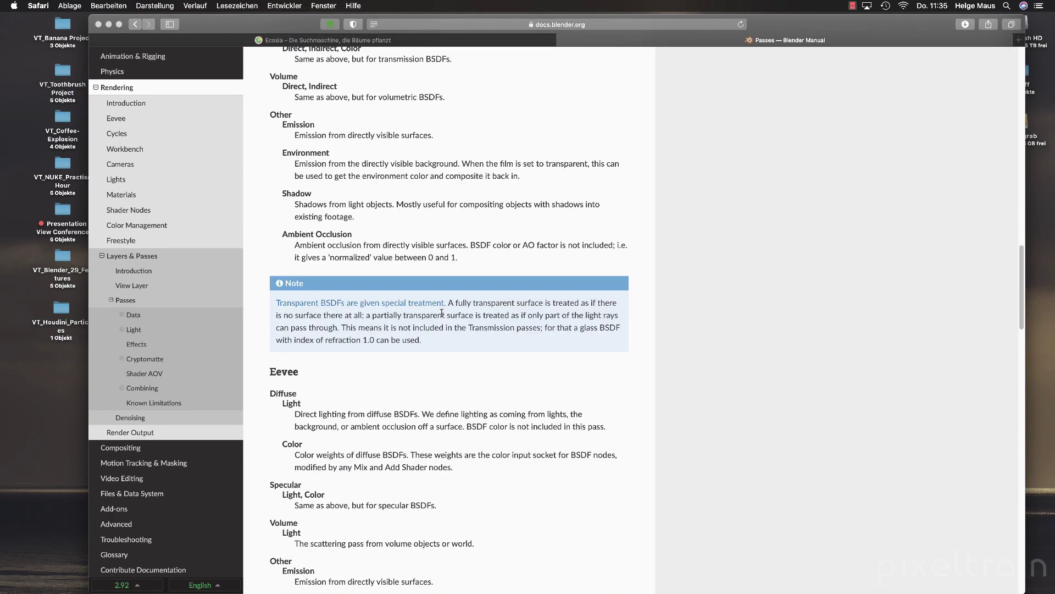
scroll(441, 312, "down", 20)
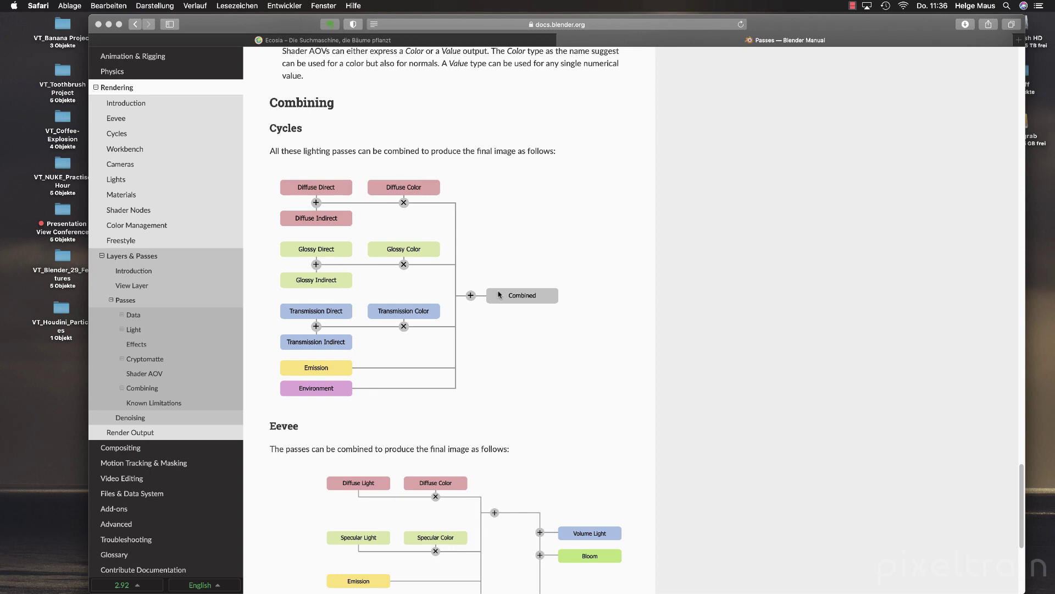
Switch back to Nuke and move the Read1 node up, further away from Viewer1
mouse_move(548, 581)
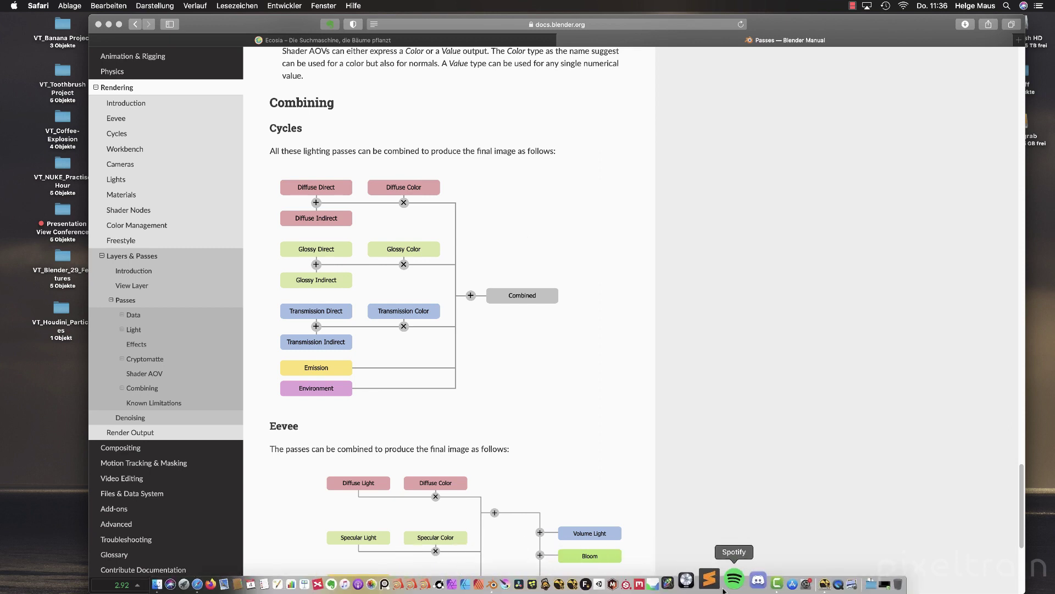
left_click(804, 587)
left_click_drag(413, 461, 429, 424)
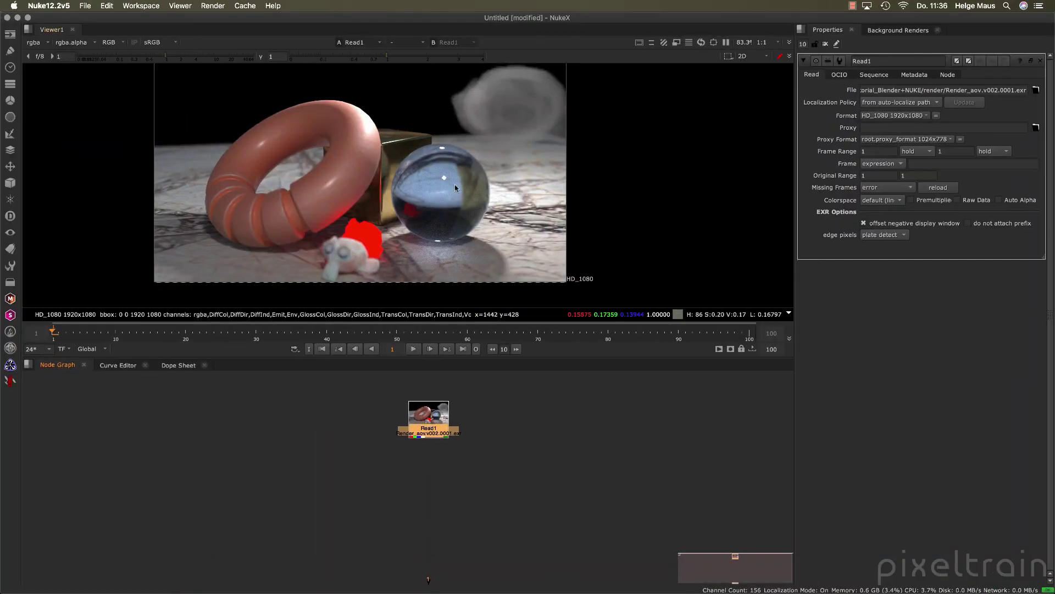
key("f")
Add a LayerContactSheet node beside Read1, fed by Read1, and show it in the Viewer
left_click(513, 470)
key("Tab")
type("la")
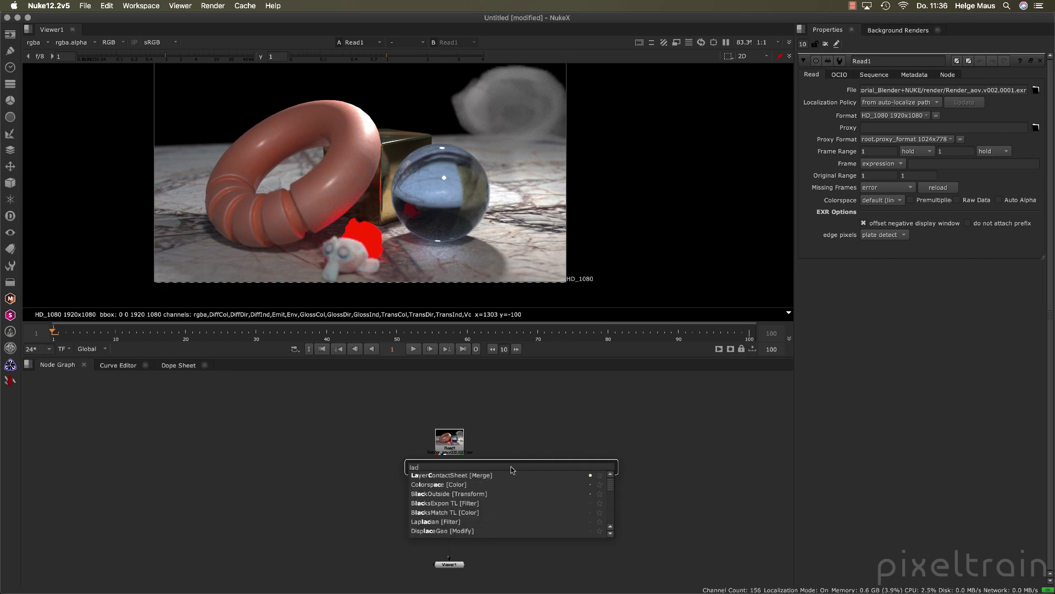
key("Down")
key("Return")
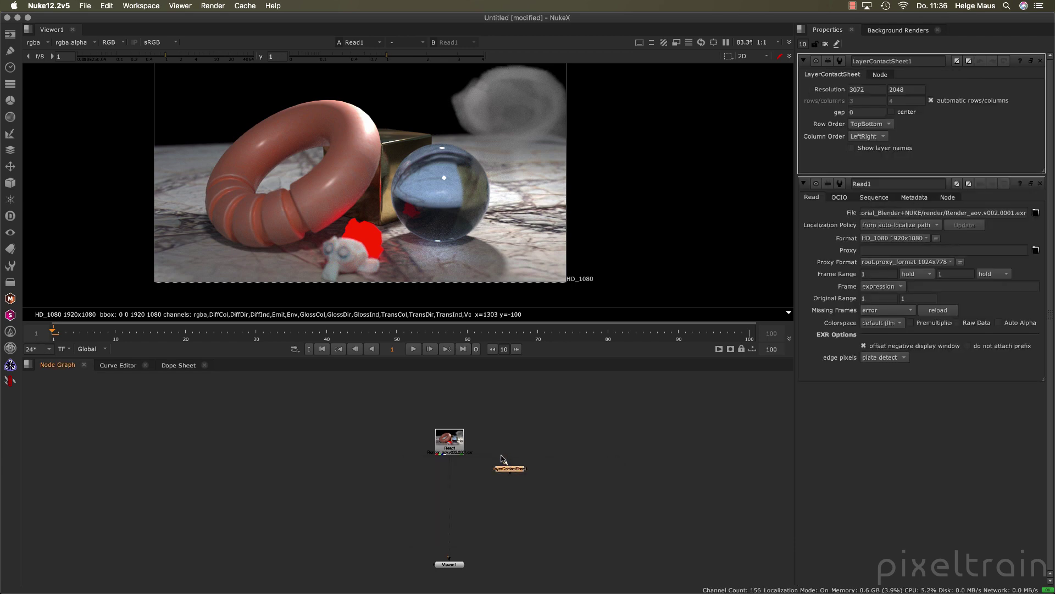
left_click_drag(502, 458, 536, 446)
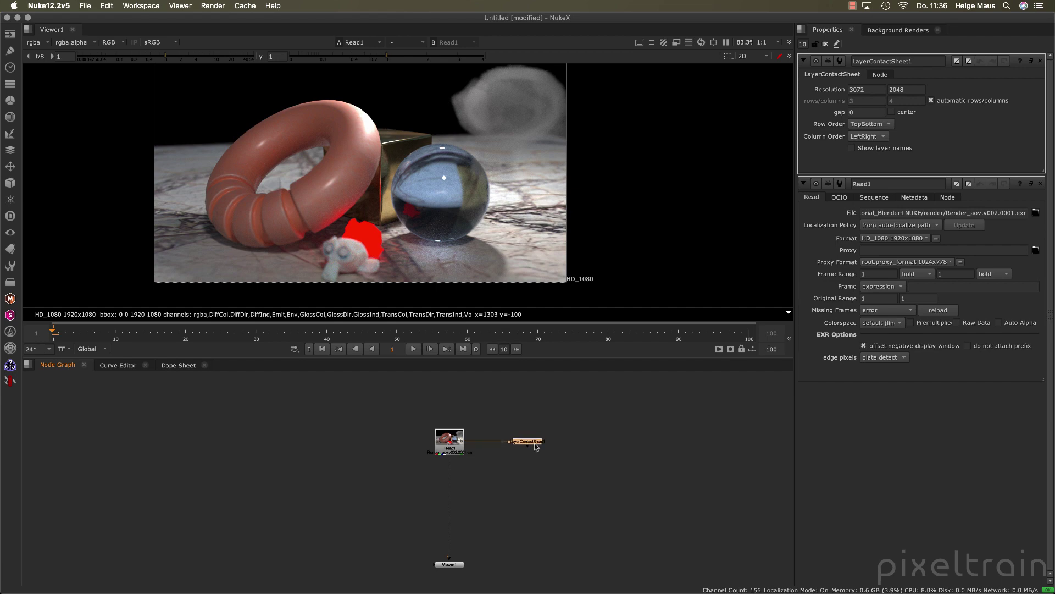
key("1")
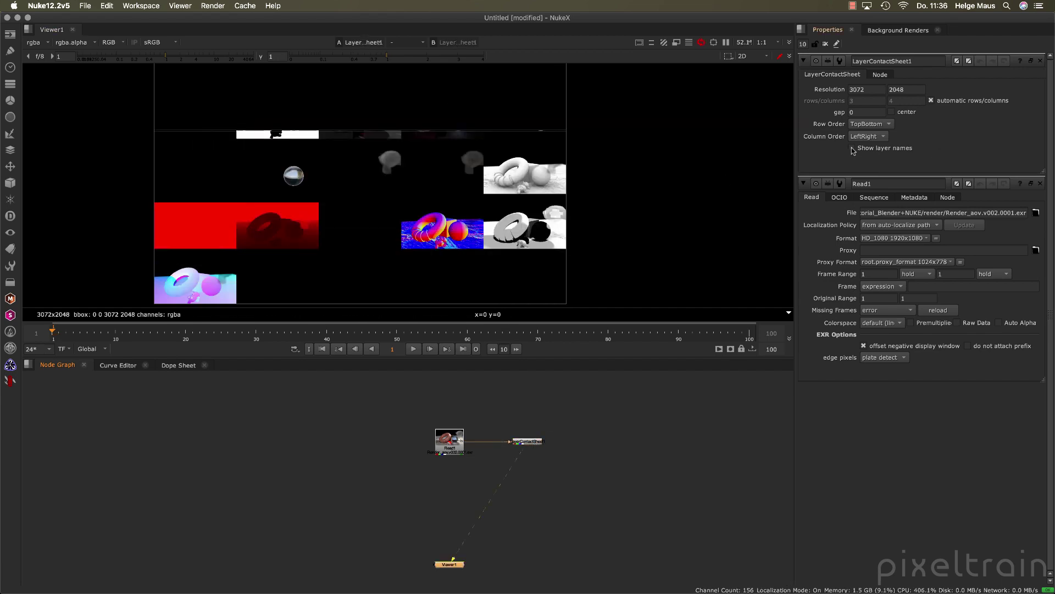
Turn on layer names in the contact sheet, close Read1's properties and look over all the render passes in the Viewer
left_click(852, 148)
left_click(1040, 184)
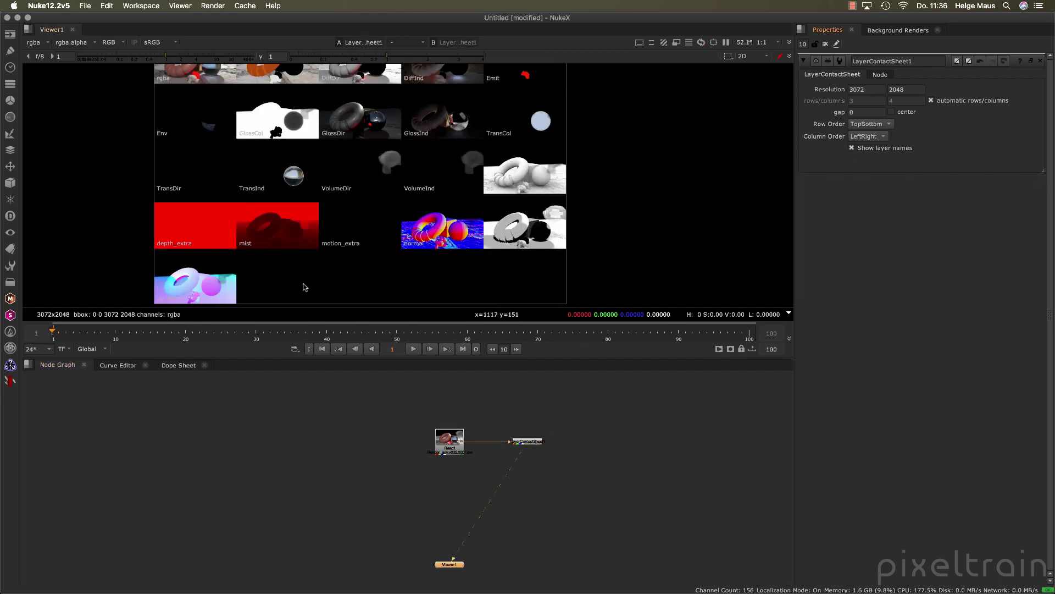
left_click_drag(513, 356, 514, 446)
middle_click_drag(341, 278, 405, 255)
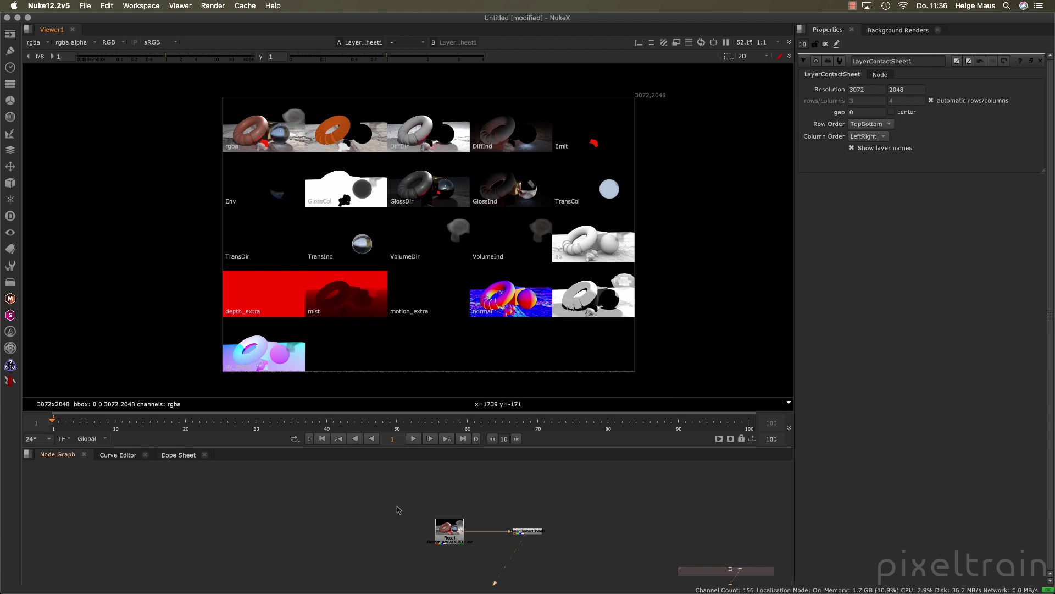
left_click_drag(641, 448, 632, 385)
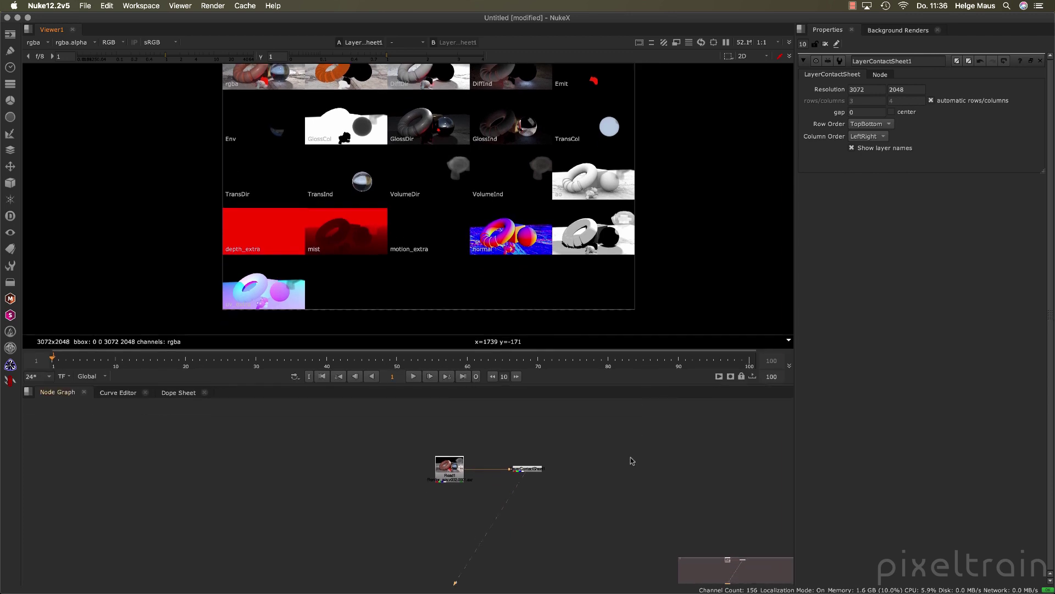
Switch to the LargeNodeGraph workspace and fit both the node tree and the viewed image in their areas
left_click(135, 5)
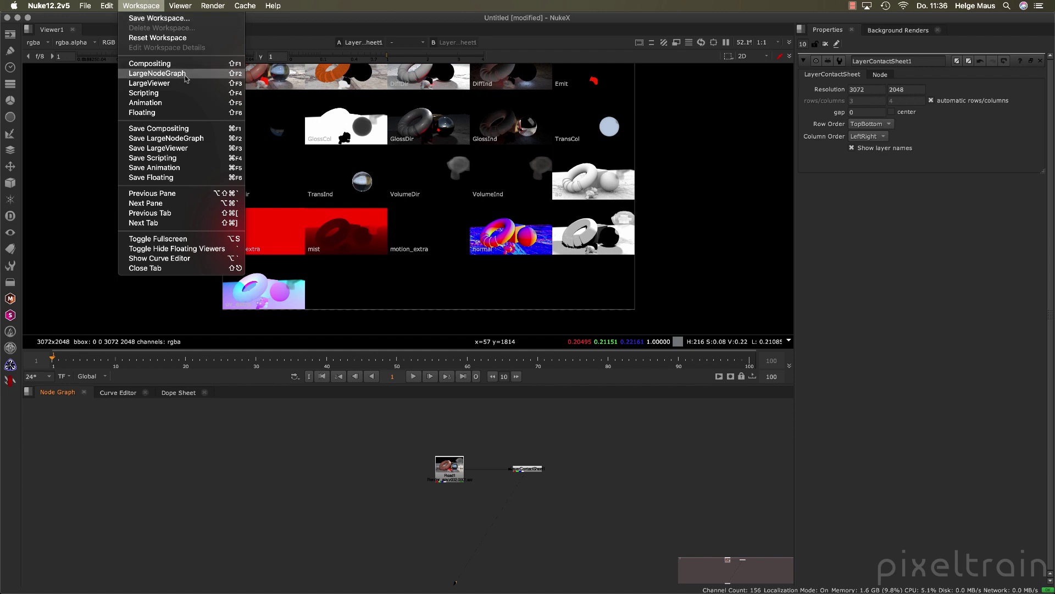
left_click(158, 73)
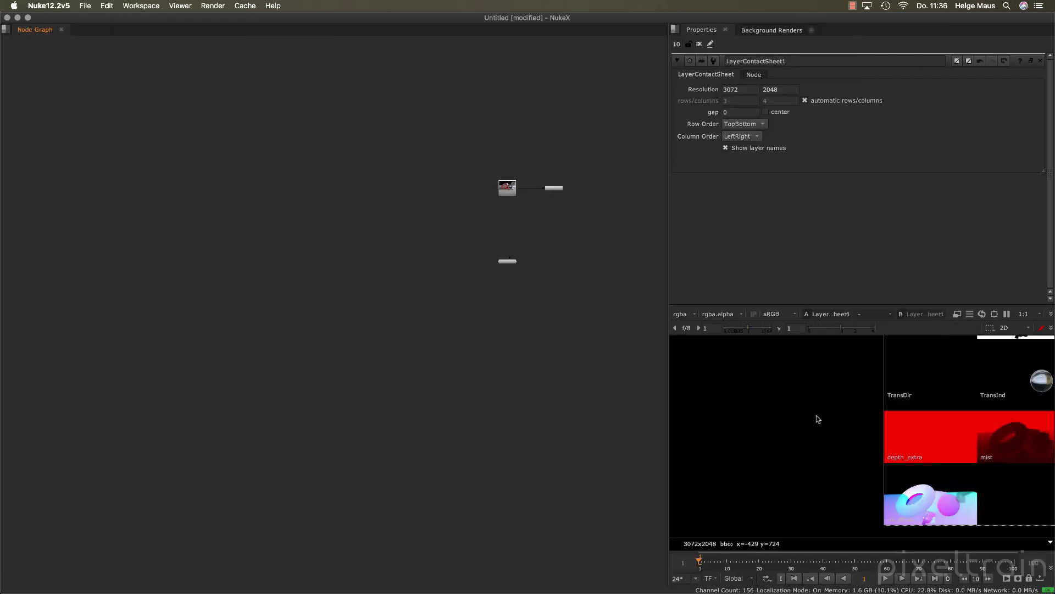
key("f")
key("f")
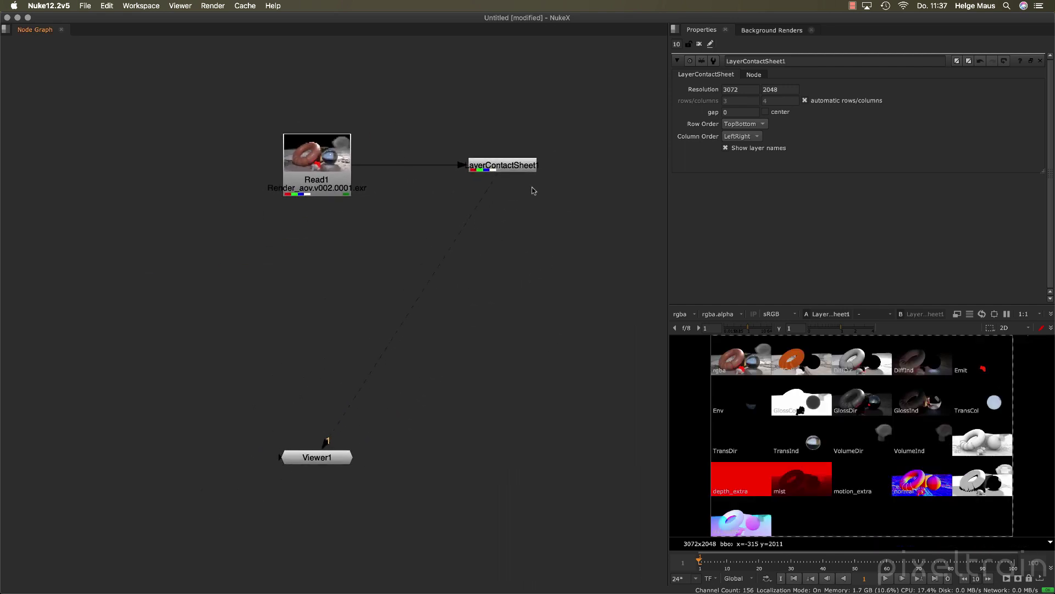
Delete the LayerContactSheet node and move Read1 higher above Viewer1 to make room for the comp
left_click(510, 169)
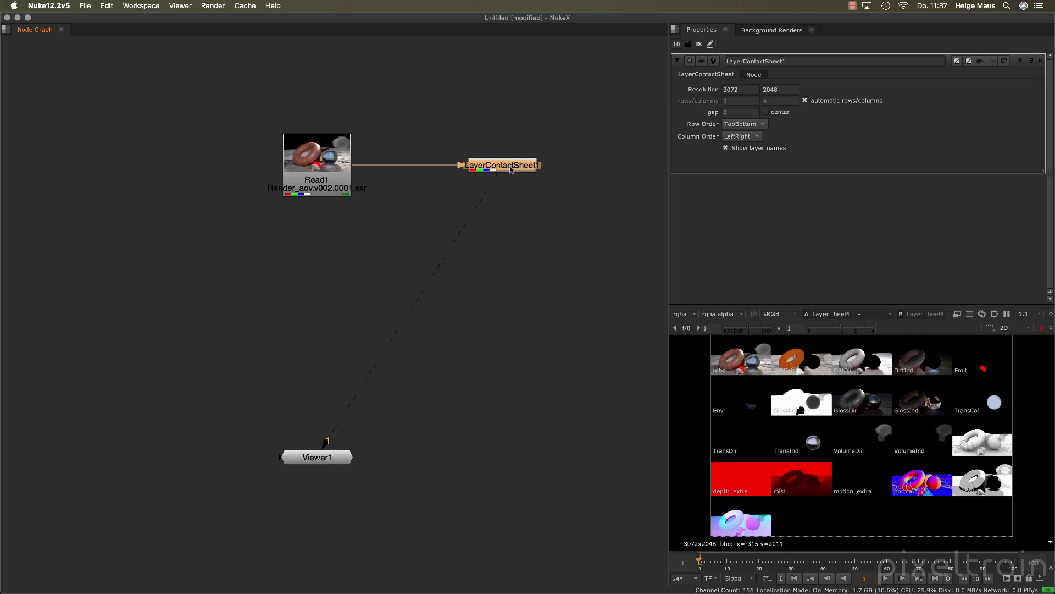
key("Delete")
left_click_drag(327, 181, 324, 103)
middle_click_drag(462, 215, 436, 227)
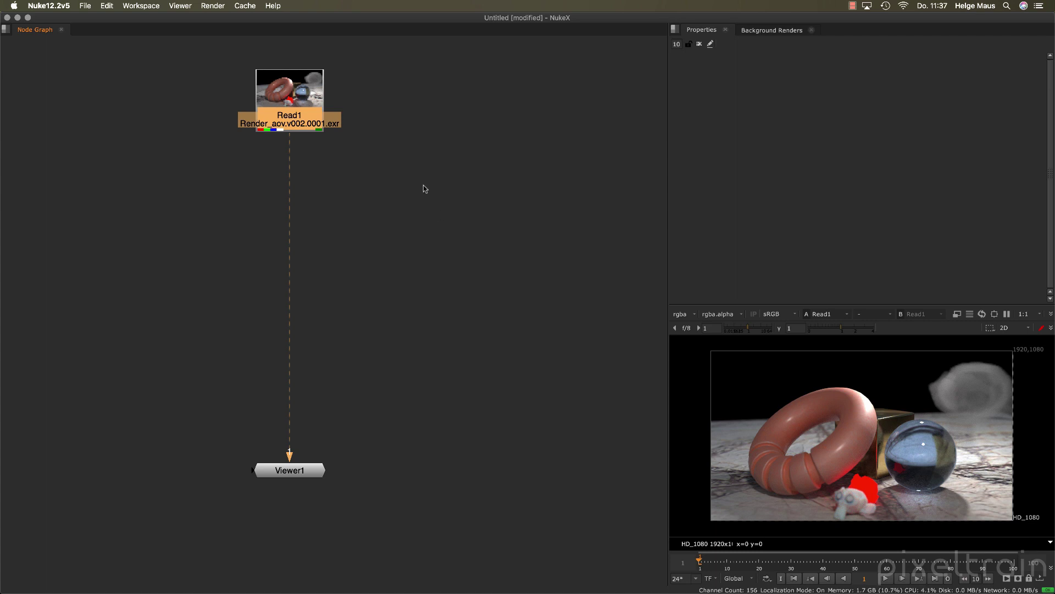
Insert a Dot between Read1 and Viewer1 and place it a short distance below Read1
left_click(405, 137)
key("period")
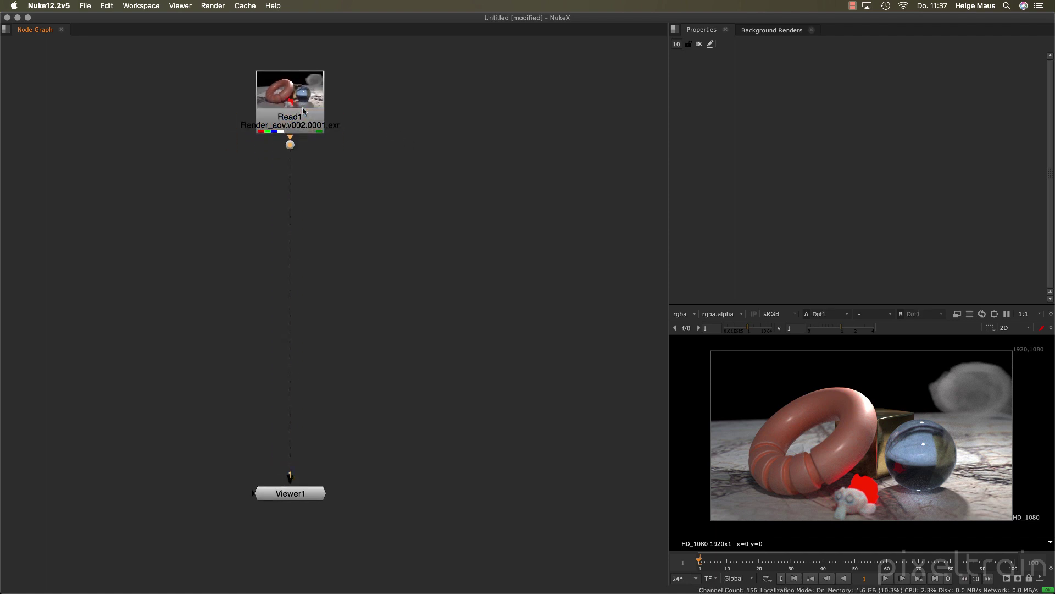
left_click_drag(290, 145, 291, 167)
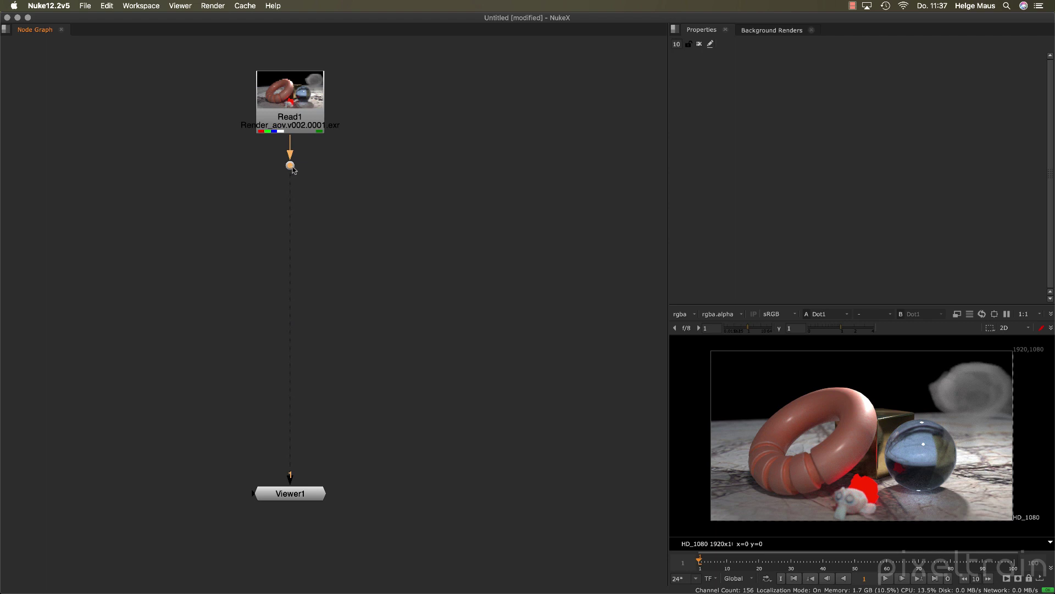
Add a Shuffle node level with the Dot, connecting its B input to the Dot, and view its output
middle_click_drag(378, 192, 286, 180)
left_click(332, 176)
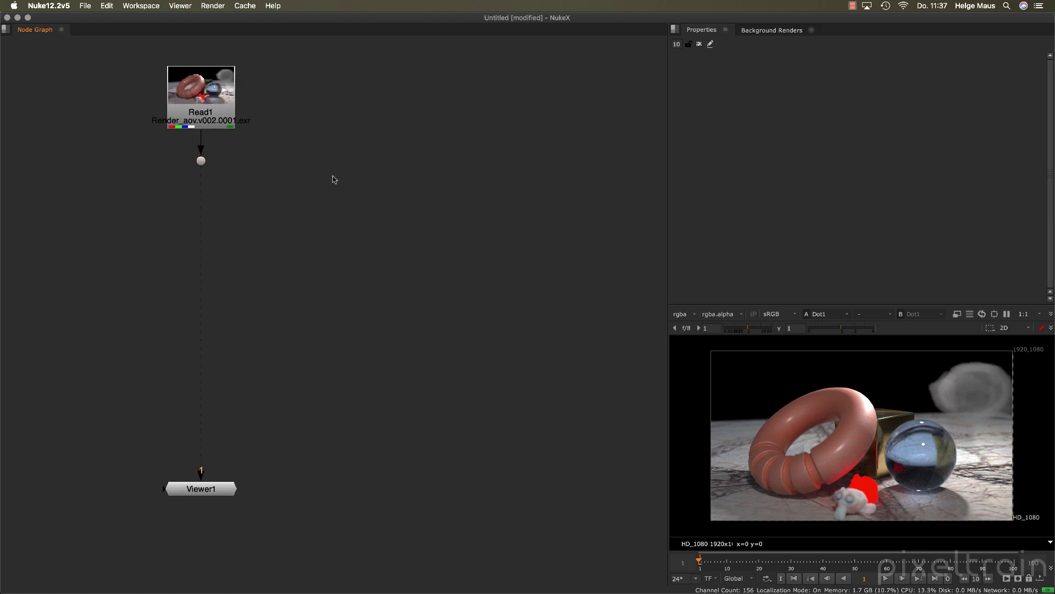
key("Tab")
type("shuf")
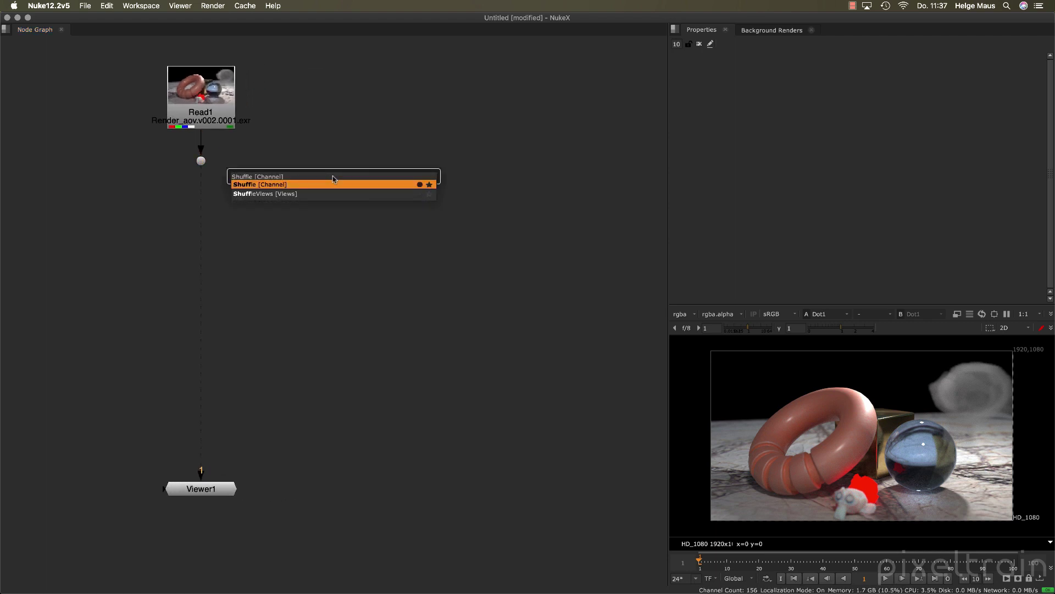
key("Return")
left_click_drag(333, 178, 333, 165)
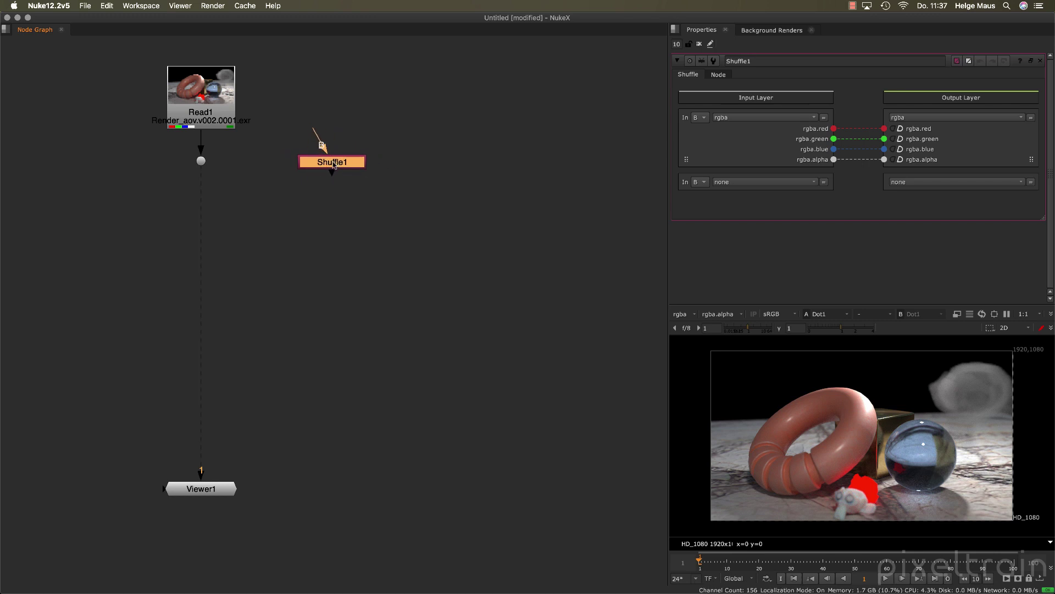
left_click_drag(314, 129, 202, 161)
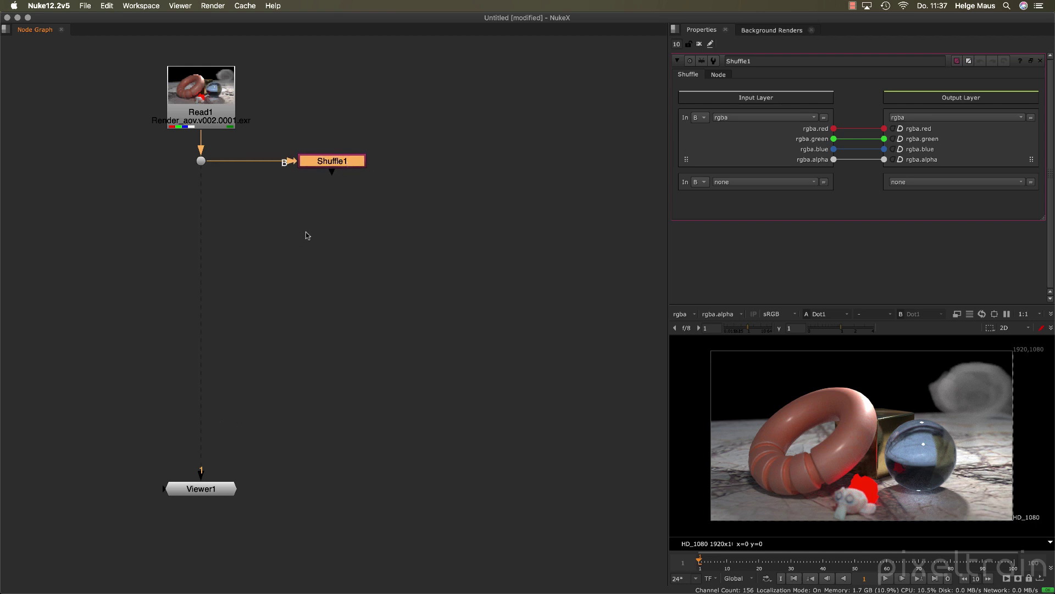
key("1")
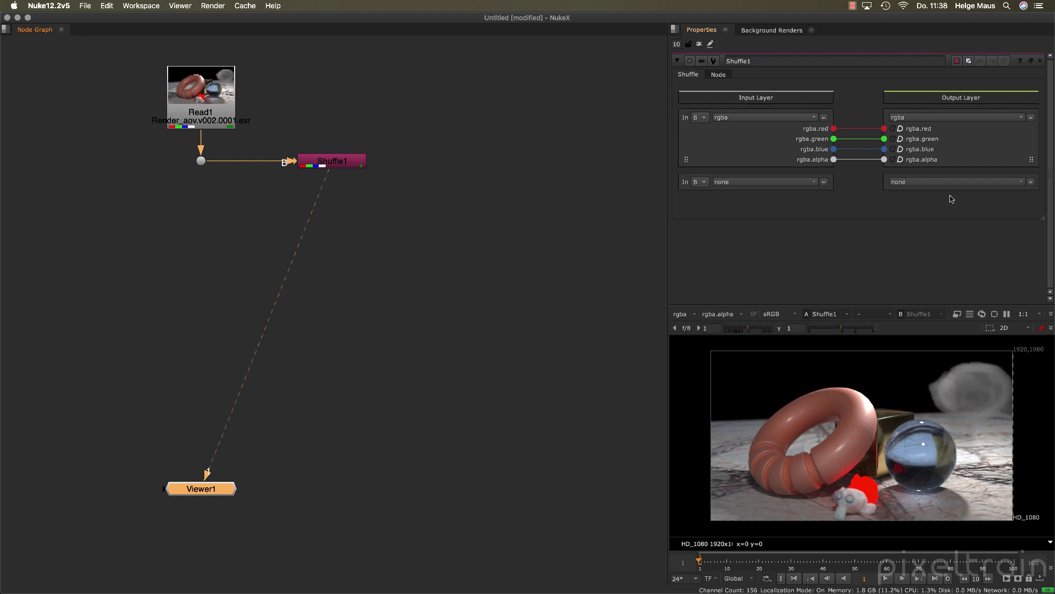
left_click(811, 117)
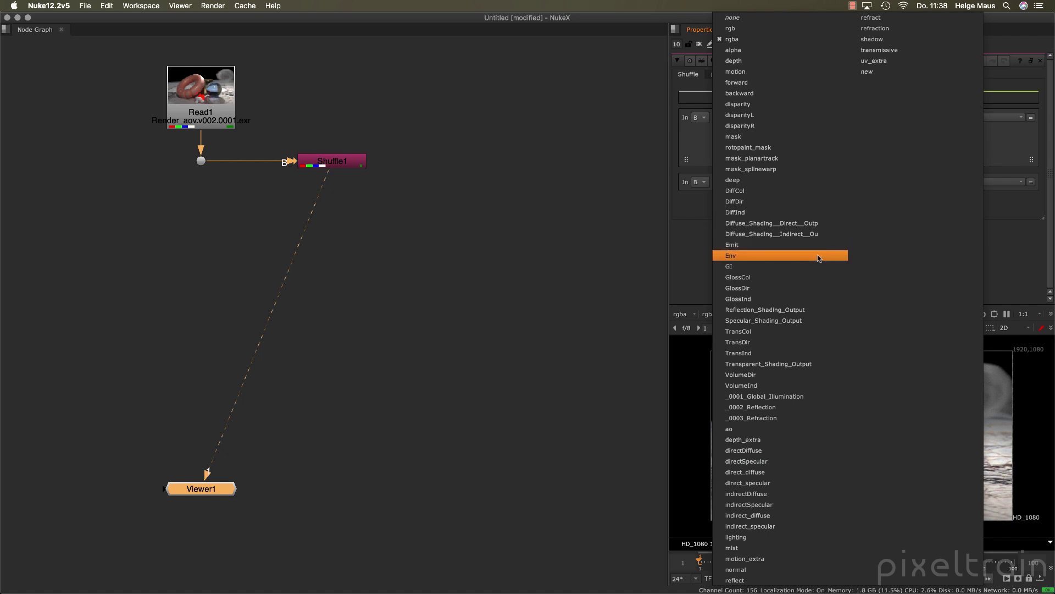
left_click(421, 317)
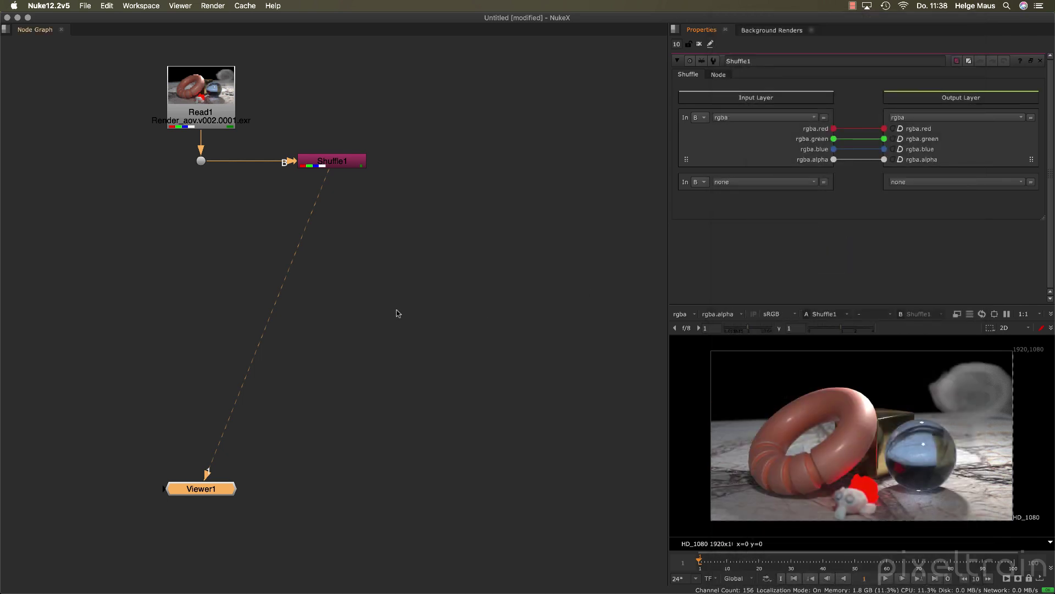
left_click(396, 310)
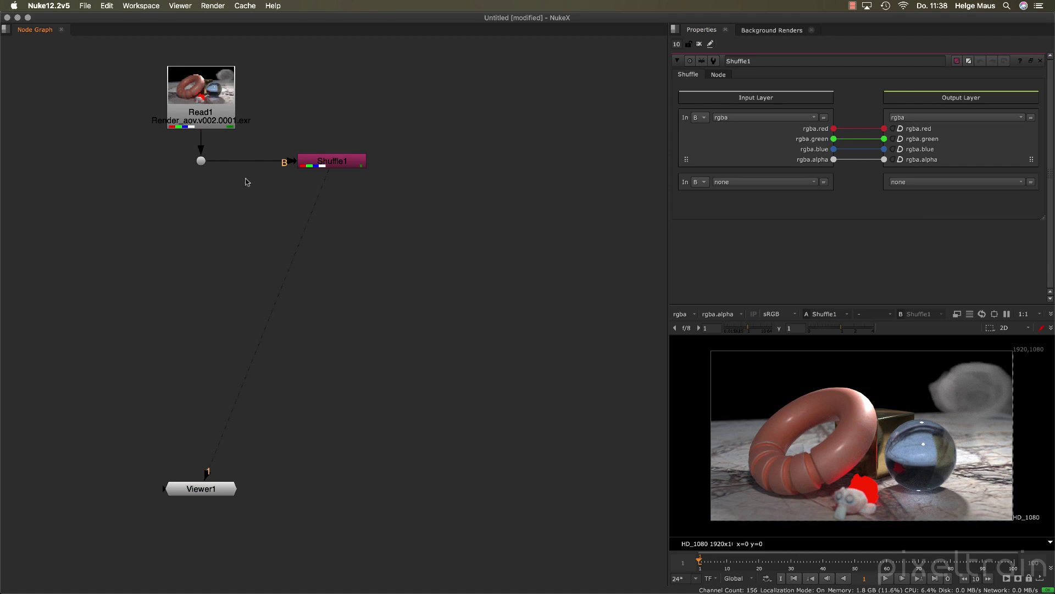
Create a new comp and switch it to the LargeNodeGraph workspace
left_click(85, 6)
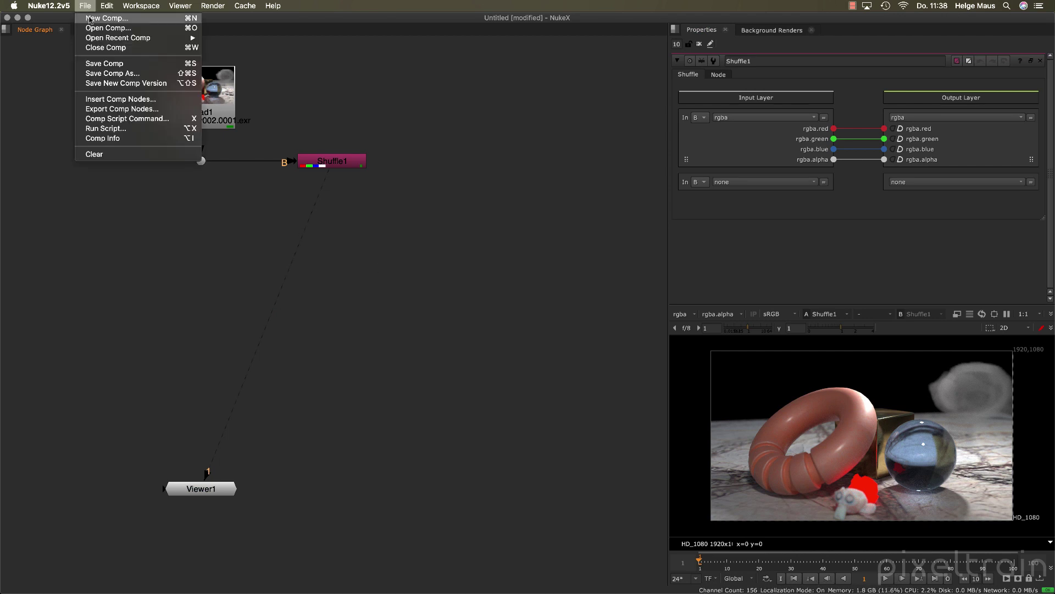
left_click(91, 19)
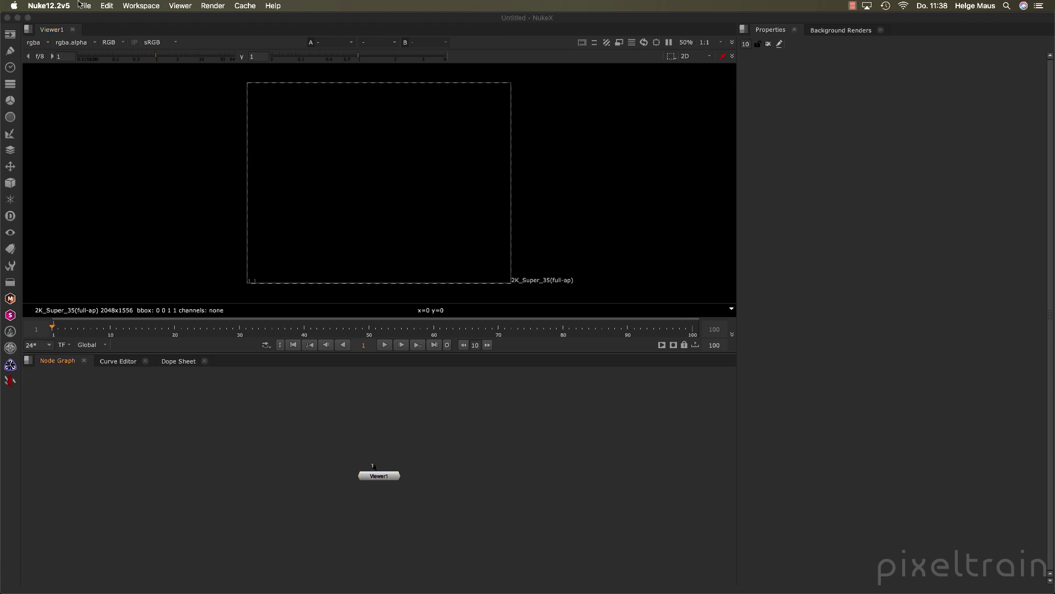
left_click(145, 6)
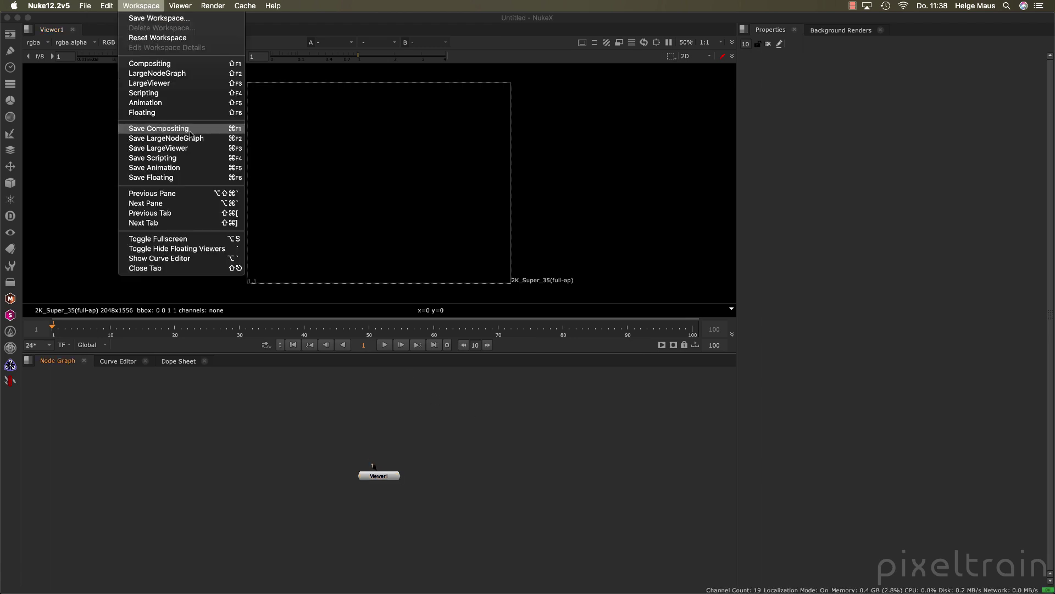
left_click(181, 74)
left_click_drag(354, 145, 259, 317)
Read in Render_aov.v002.0001.exr, view it, and line up its Read node vertically with Viewer1
left_click(335, 130)
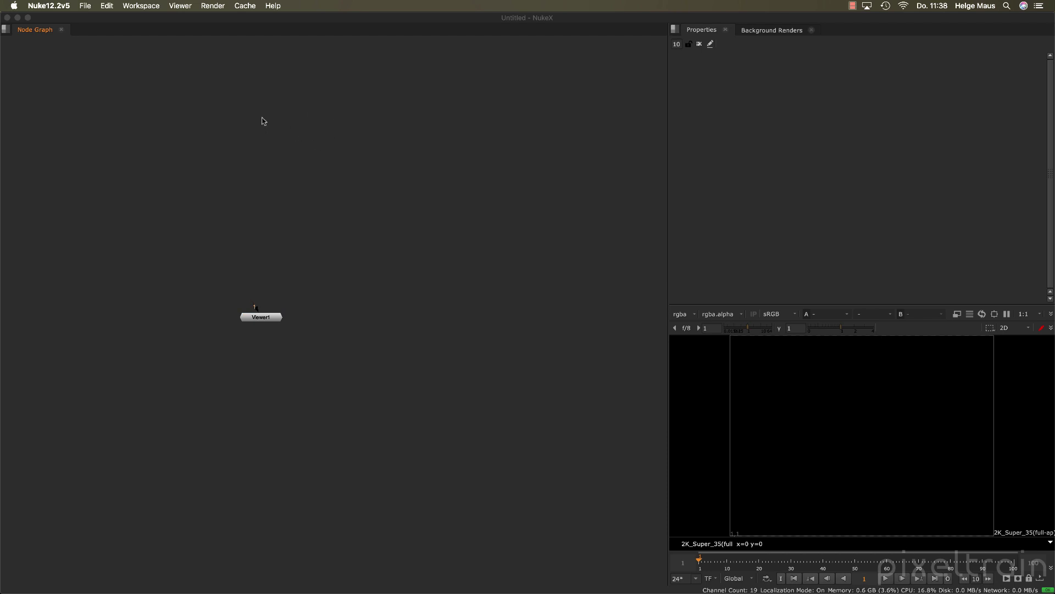
key("r")
left_click(476, 256)
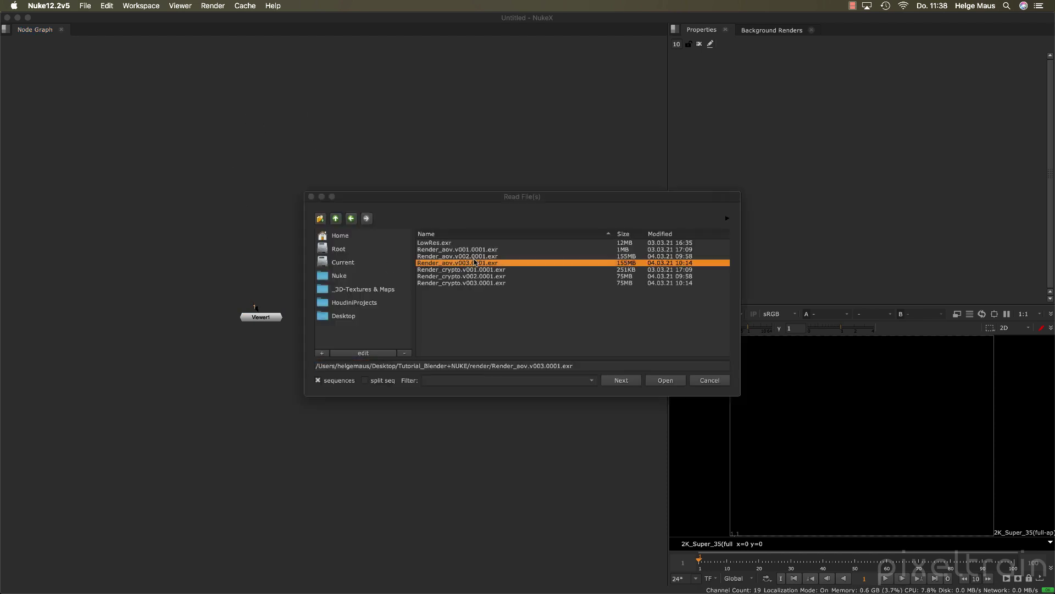
left_click(668, 379)
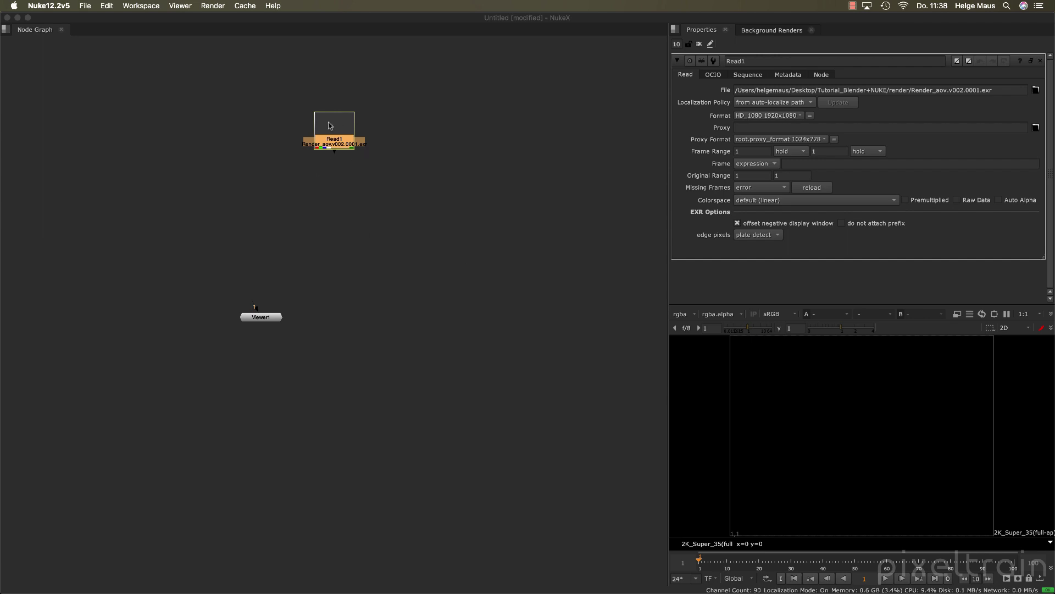
left_click_drag(331, 125, 253, 119)
key("1")
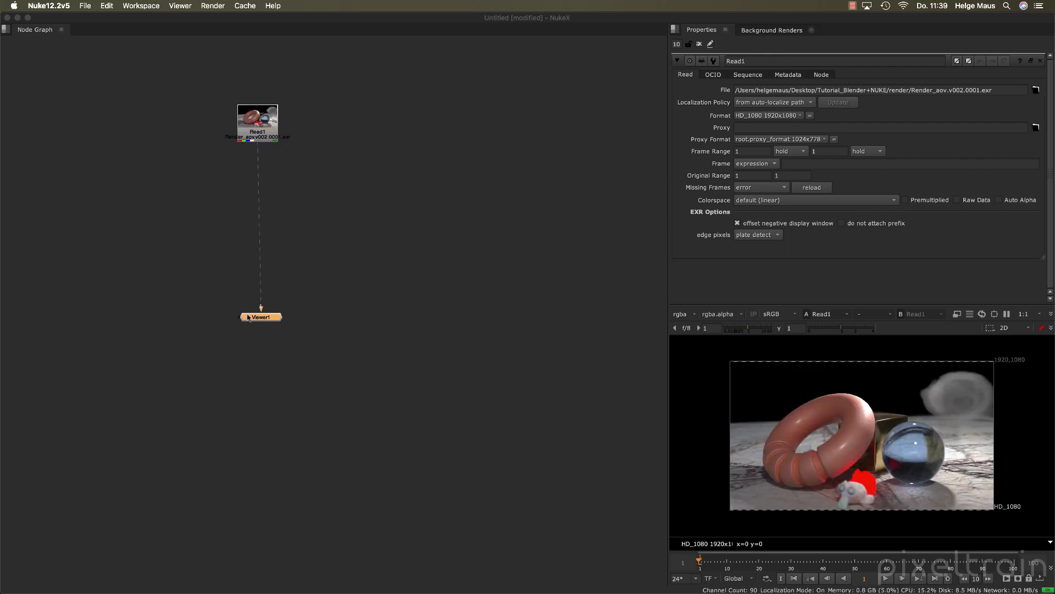
left_click_drag(254, 319, 251, 314)
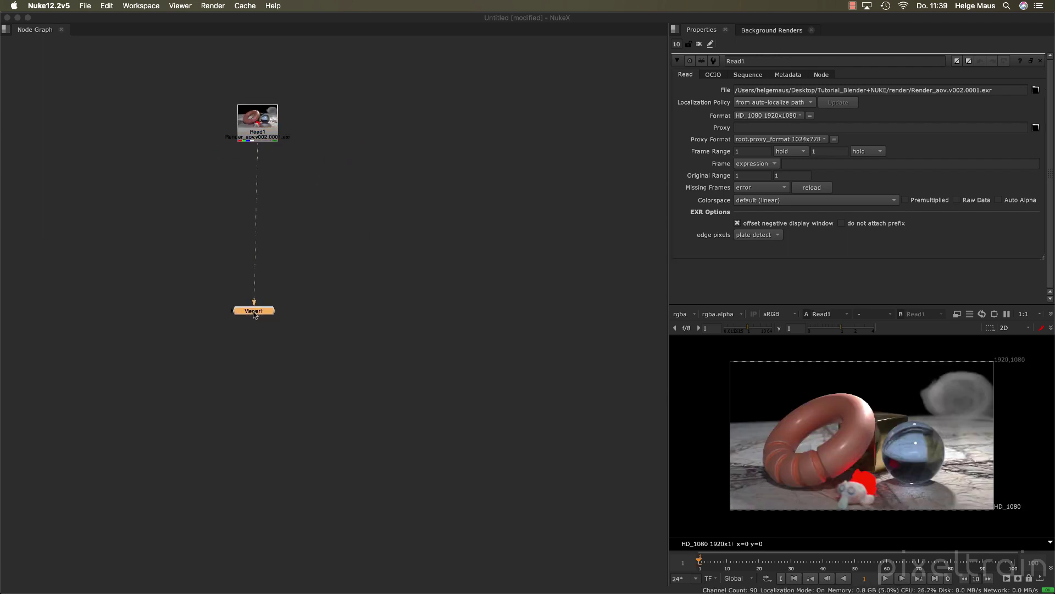
Insert a Dot between Read1 and Viewer1, just below Read1
left_click(268, 134)
key(".")
left_click_drag(258, 148, 258, 156)
Add a Shuffle node beside the Dot, connect its B input to the Dot, and view its output
key("Tab")
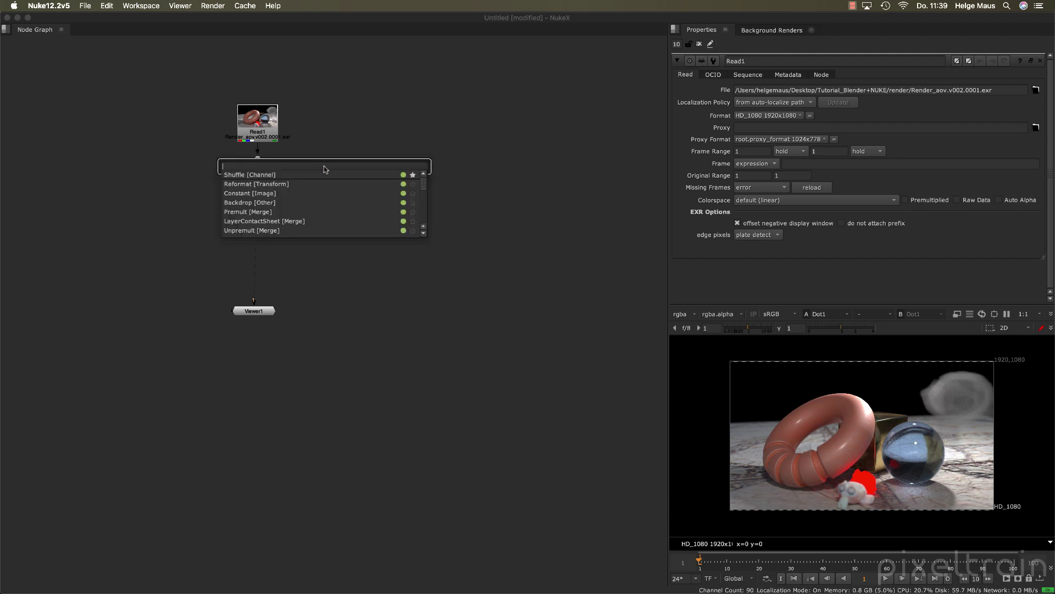
type("shuf")
key("Return")
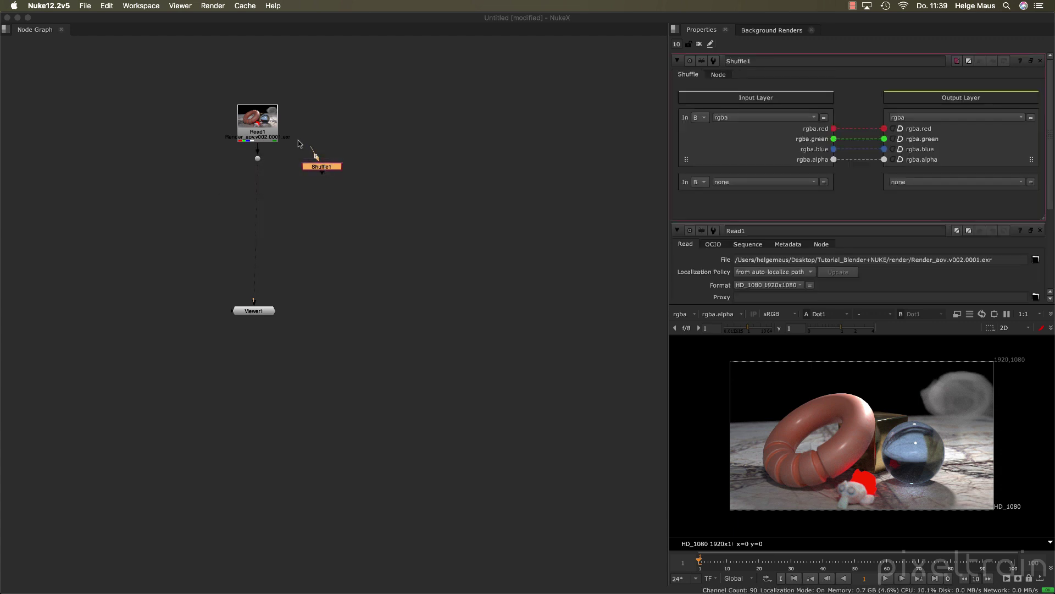
mouse_move(322, 160)
left_mouse_down()
mouse_move(257, 159)
mouse_move(322, 158)
left_mouse_up()
scroll(323, 161, "up", 2)
key("1")
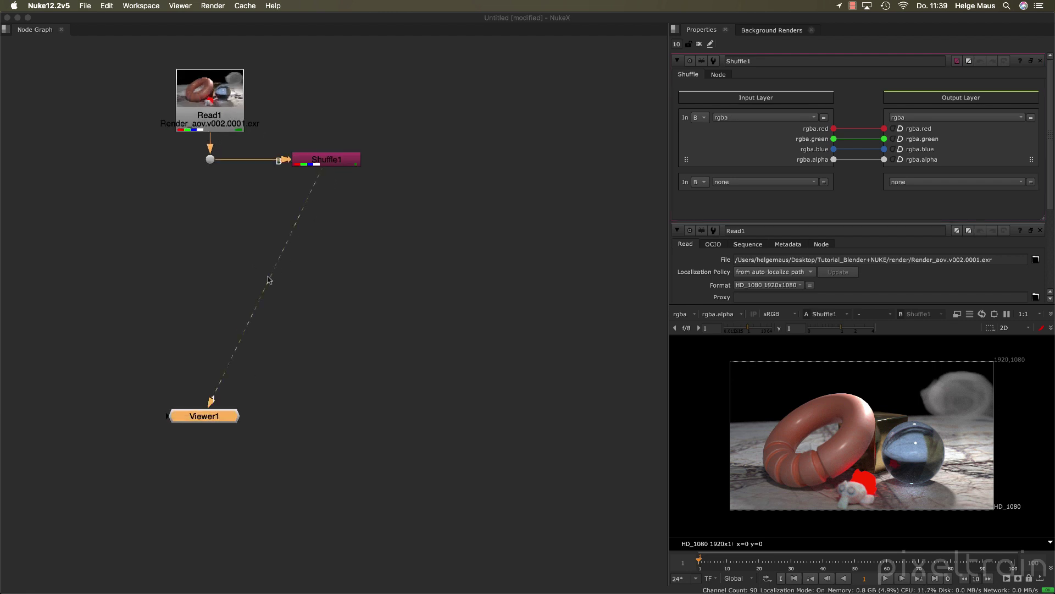
Close Read1's properties and limit the number of open property panels to 2
left_click(1040, 231)
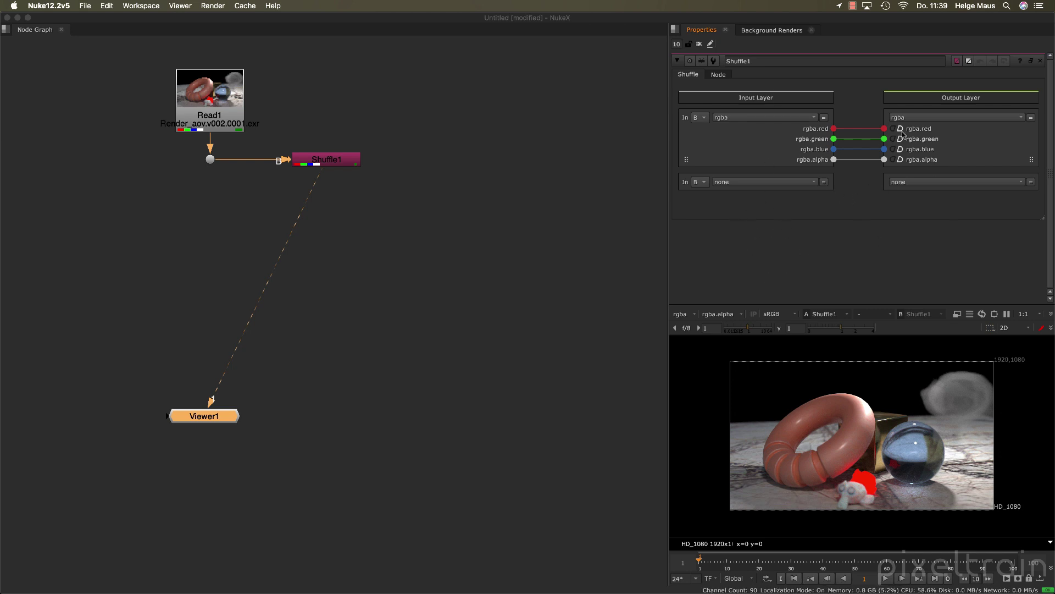
left_click(677, 44)
type("2")
Set the input layer of Shuffle1 to DiffCol
left_click(358, 159)
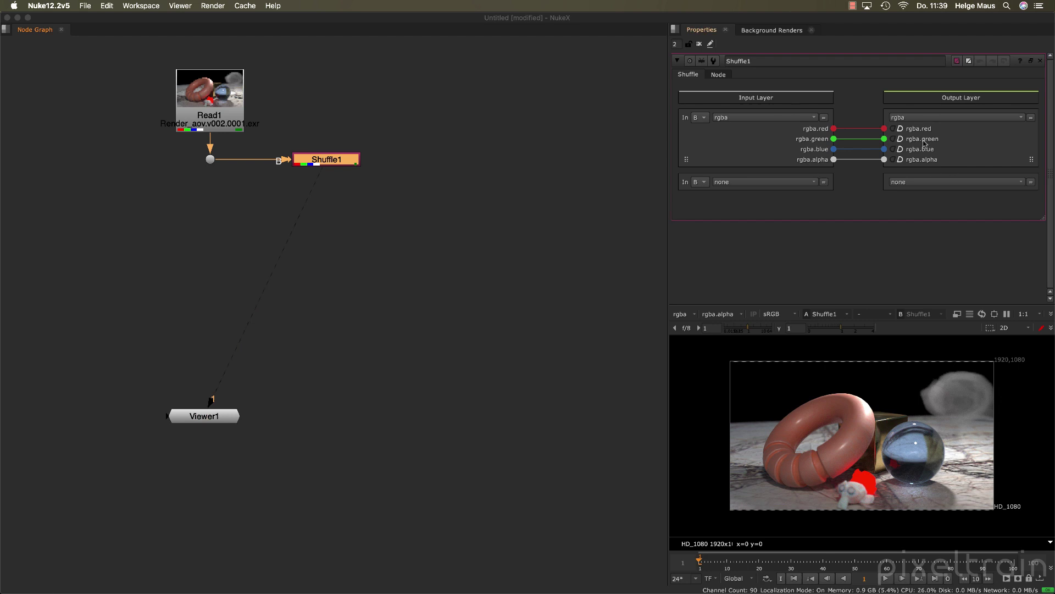
left_click(812, 120)
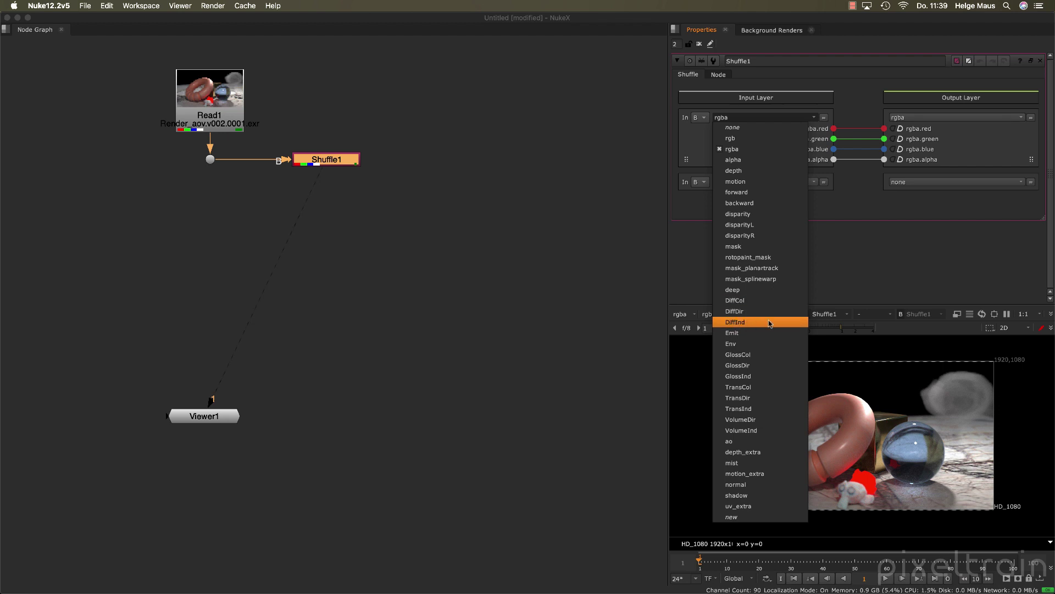
left_click(748, 301)
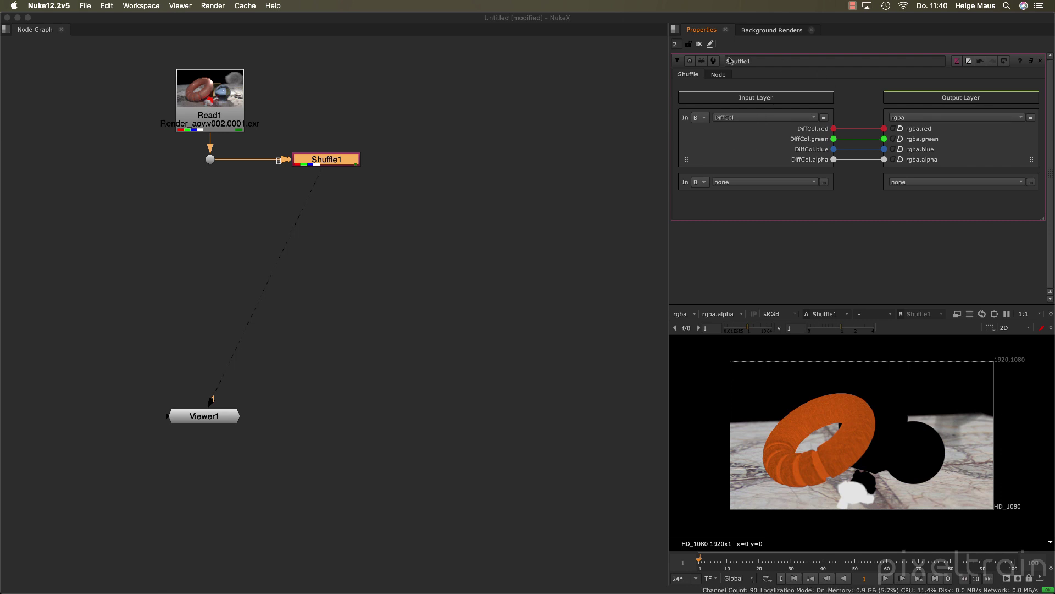
Rename the Shuffle1 node as DiffCol
left_click(765, 61)
double_click(763, 62)
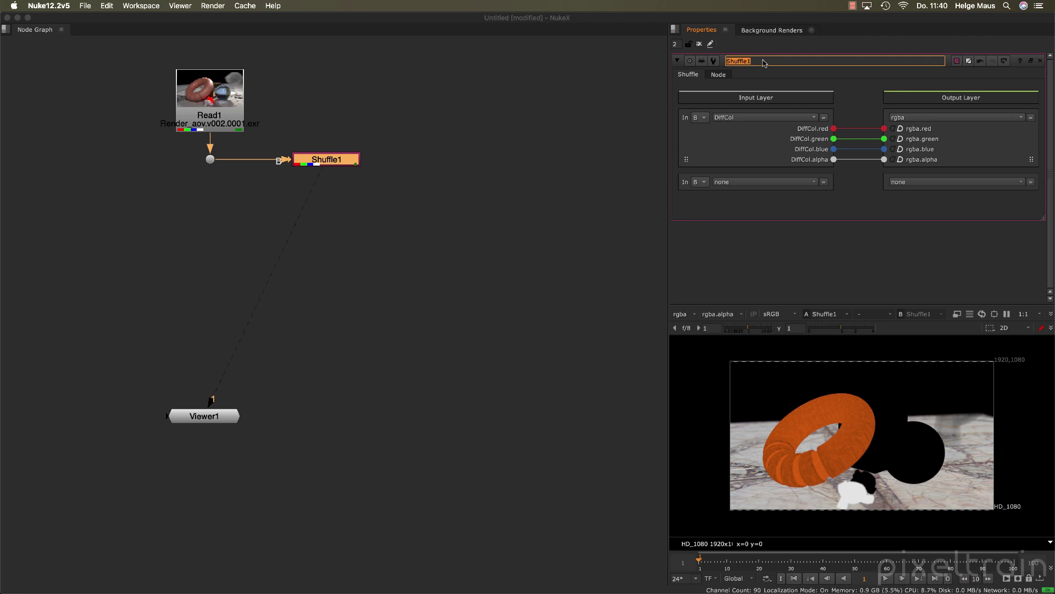
type("DiffCol")
key("Return")
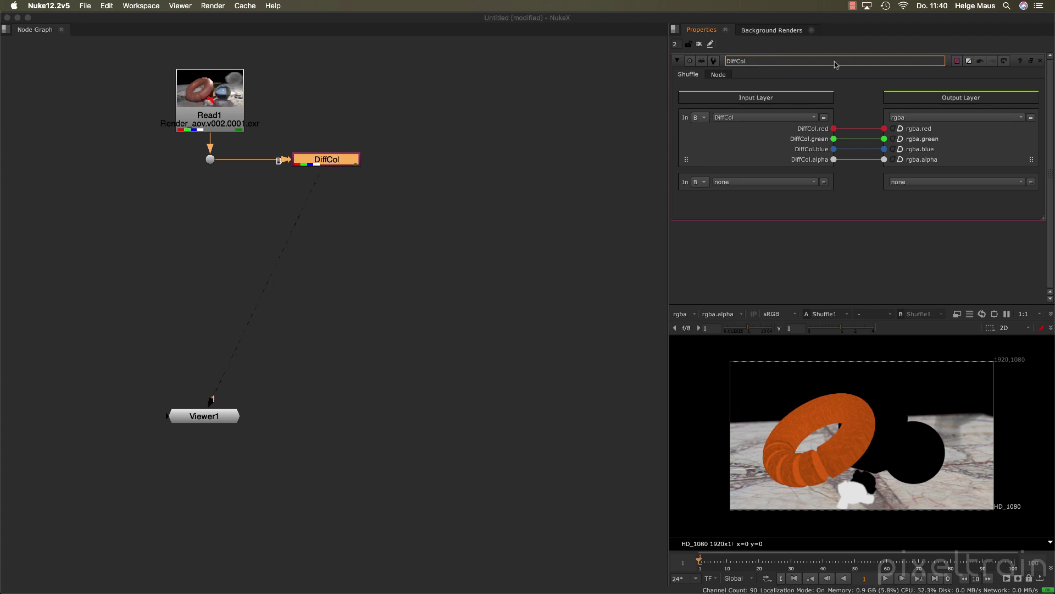
left_click(428, 205)
left_click(327, 160)
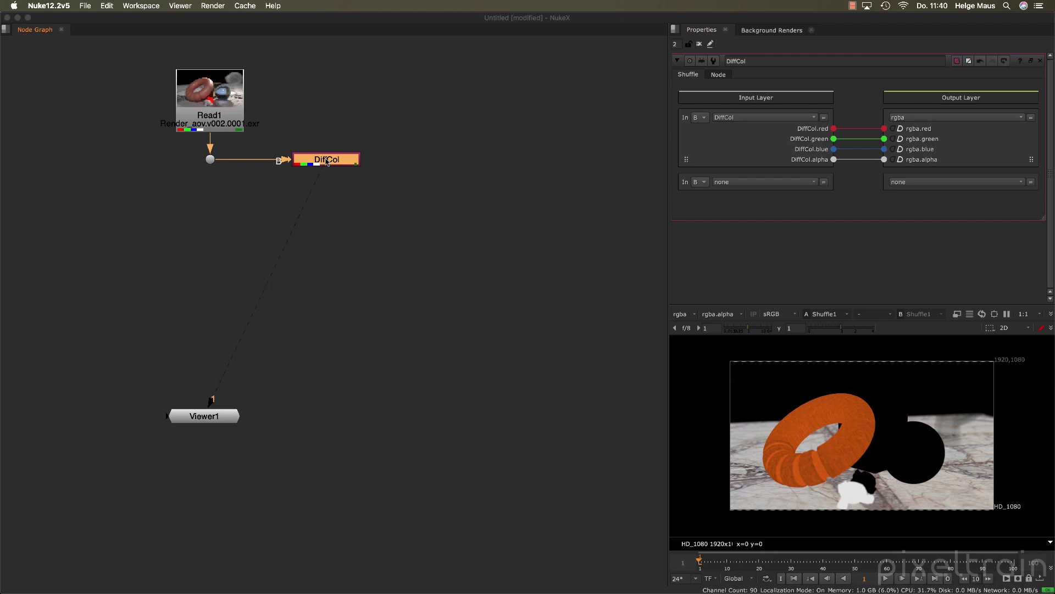
key("n")
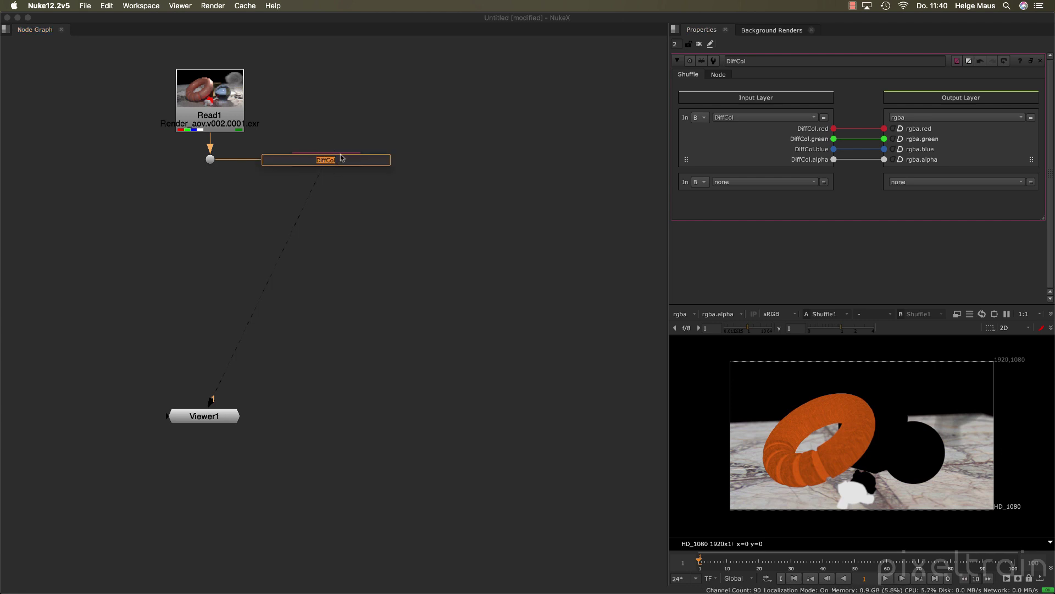
key("Return")
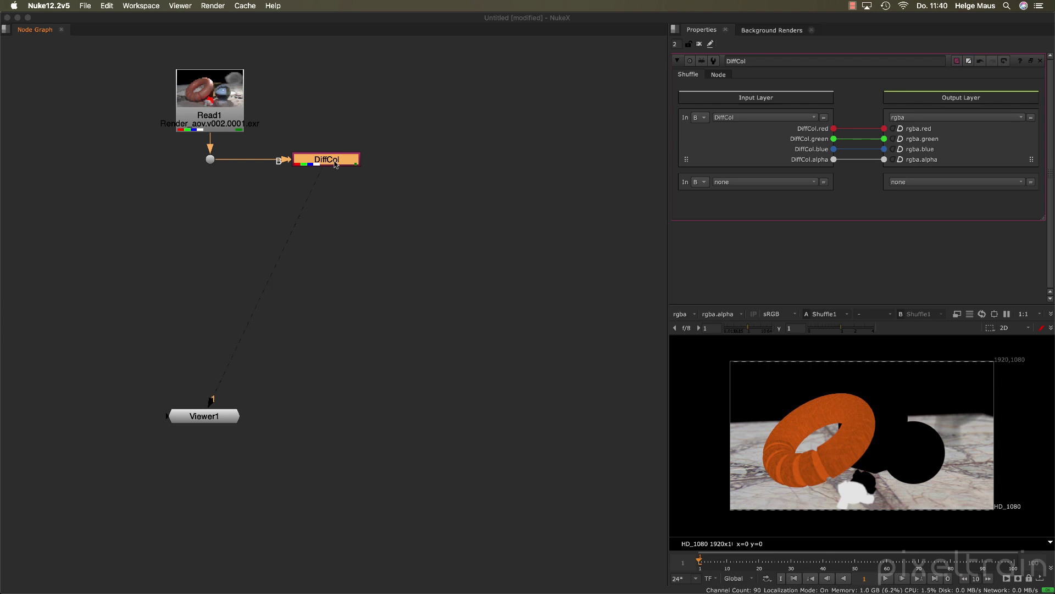
Turn on the postage stamp for the DiffCol node and realign the node with the Dot
left_click(718, 75)
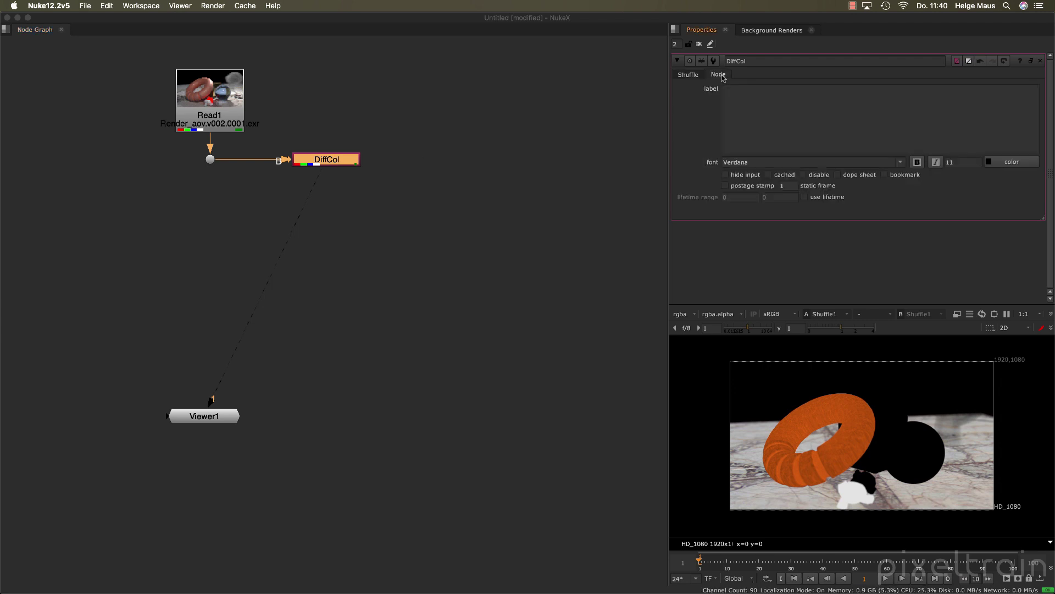
left_click(724, 185)
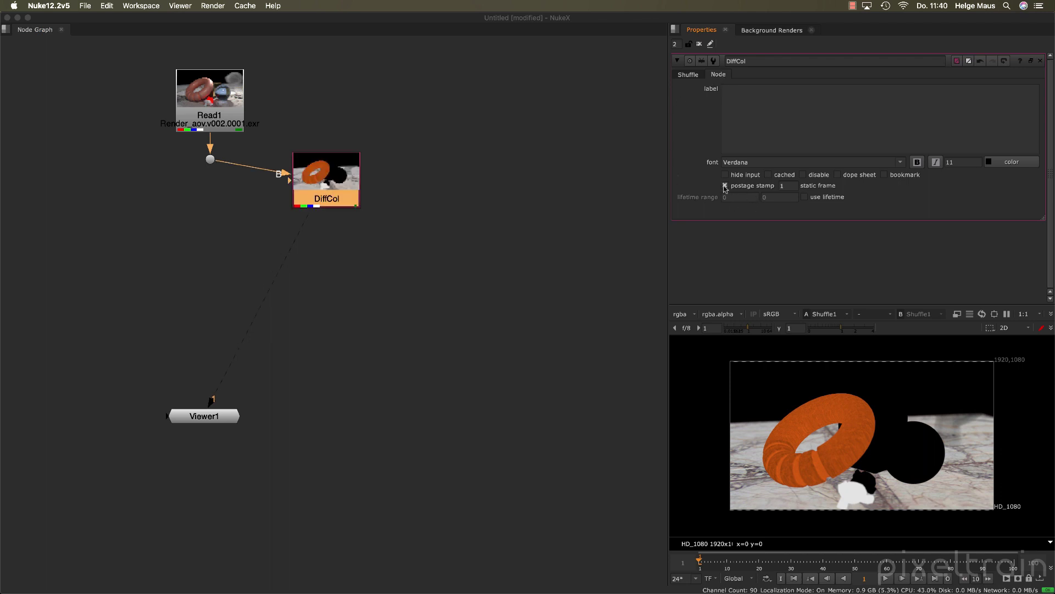
left_click_drag(332, 189, 336, 162)
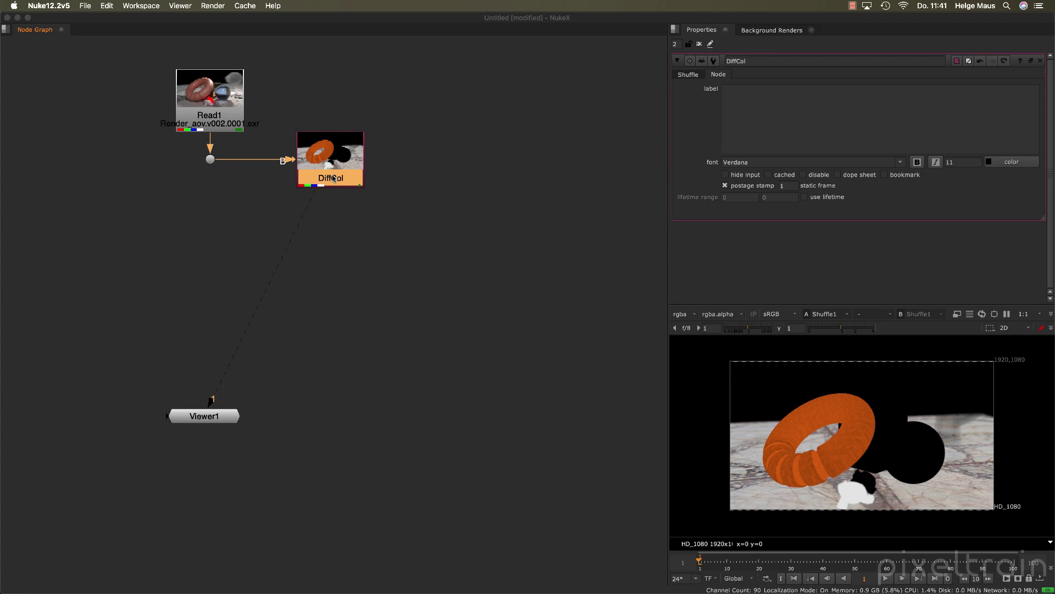
left_click(689, 75)
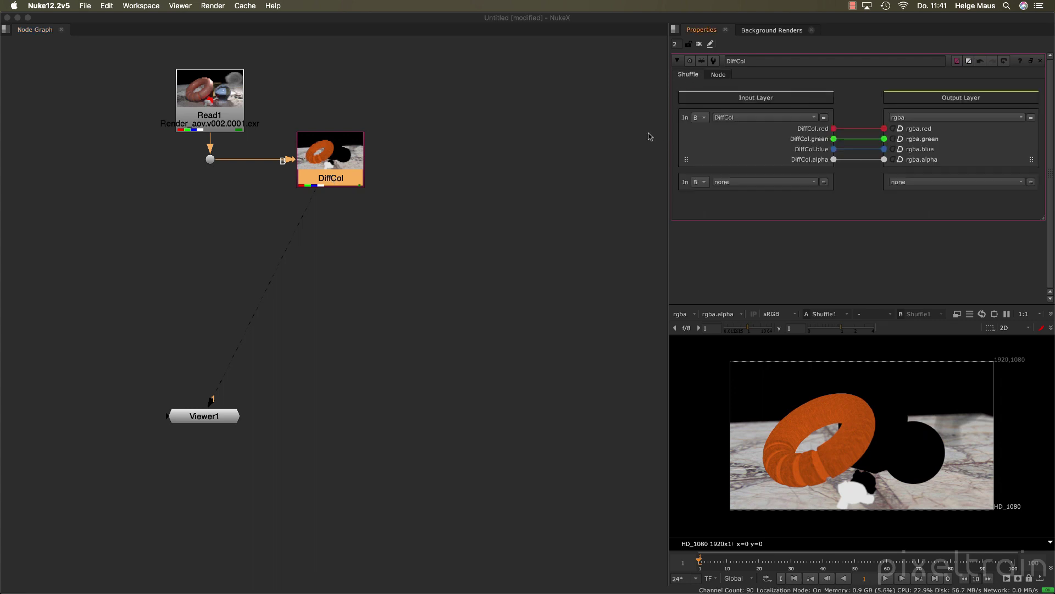
left_click(403, 222)
Make two copies of the DiffCol Shuffle node and space them out in a row beside the original
mouse_move(333, 176)
left_mouse_down()
mouse_move(401, 222)
mouse_move(347, 190)
left_mouse_up()
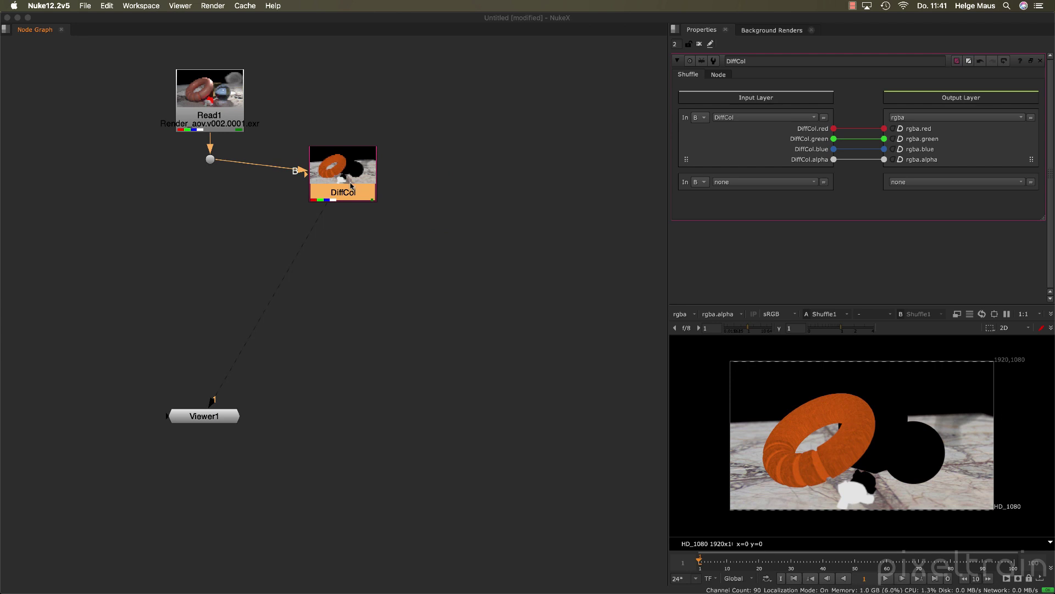
key("super+v")
key("super+v")
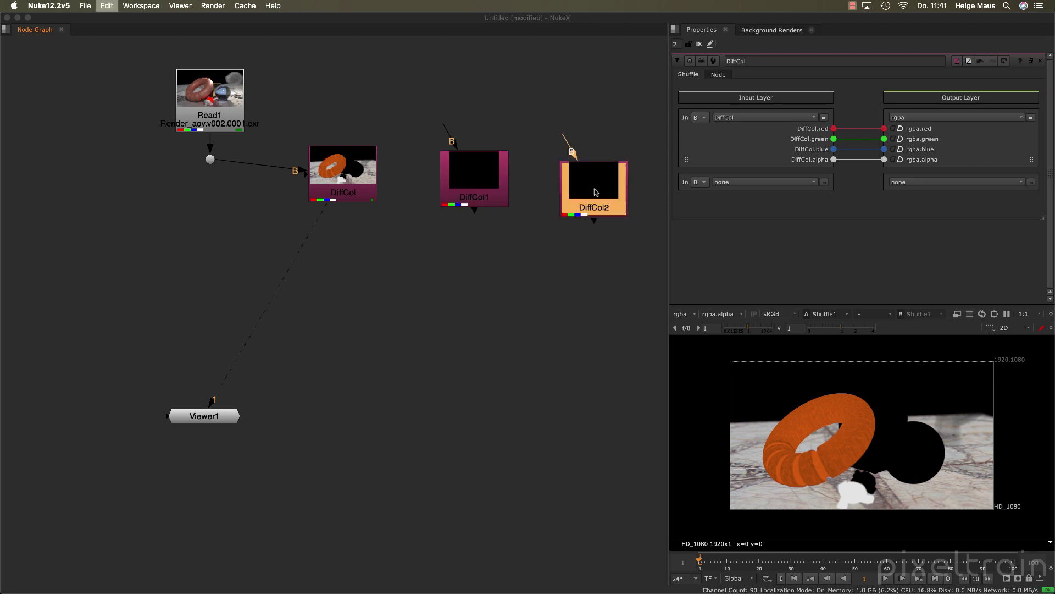
left_click_drag(595, 192, 604, 179)
left_click(538, 237)
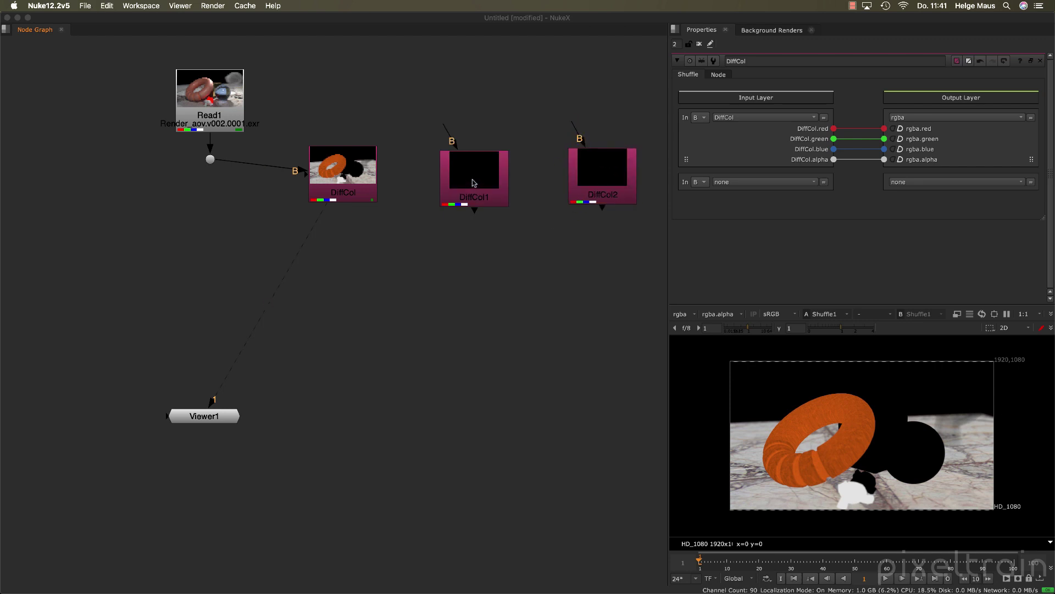
left_click_drag(473, 182, 476, 171)
Add a second Dot on DiffCol's input connection, level with the first Dot, and place DiffCol directly beneath it
left_click_drag(354, 168, 317, 219)
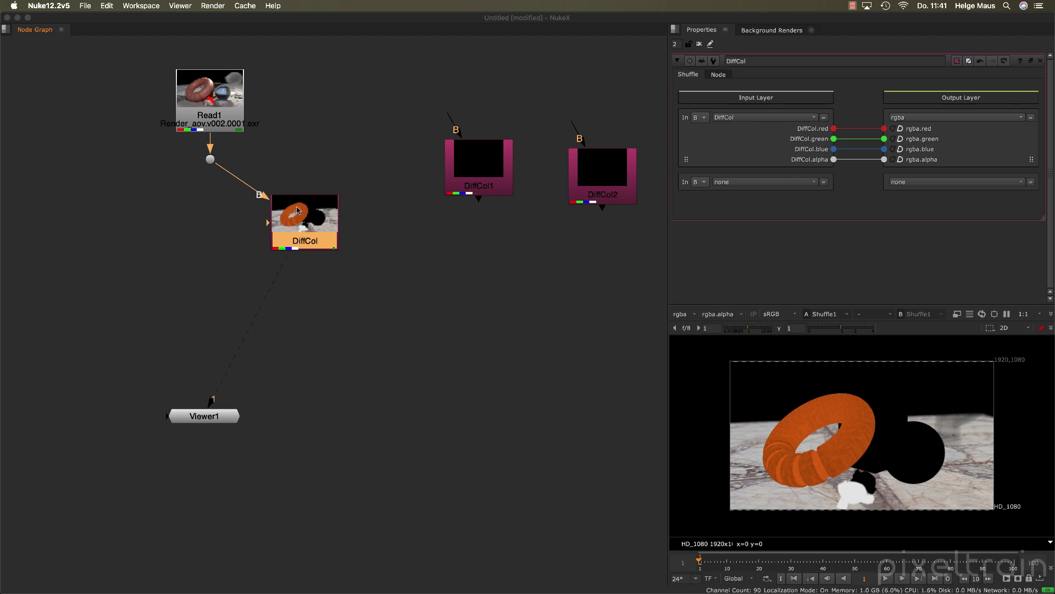
key("super")
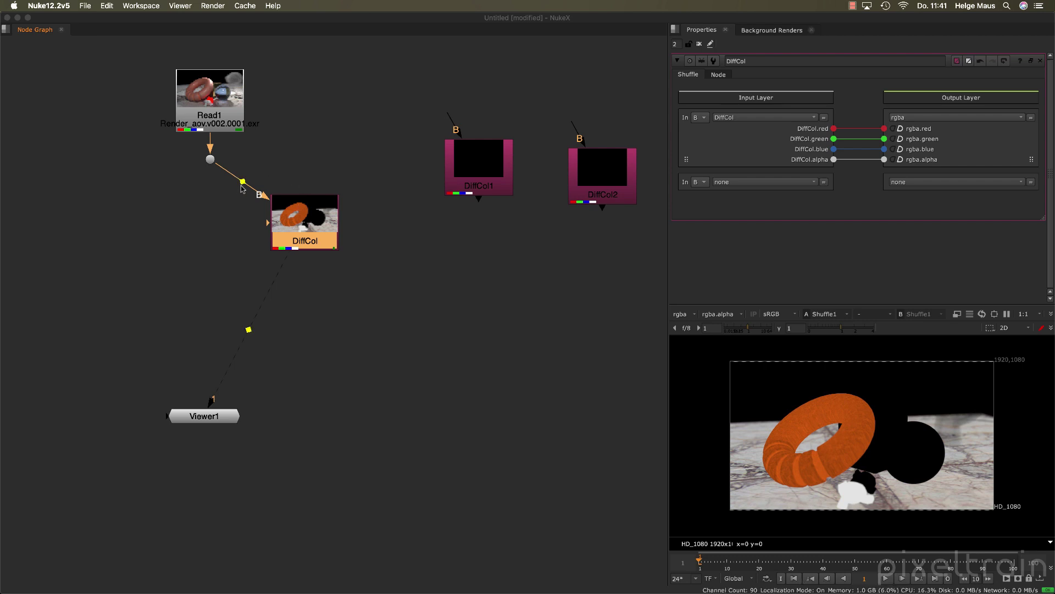
left_click_drag(243, 184, 306, 162, "super")
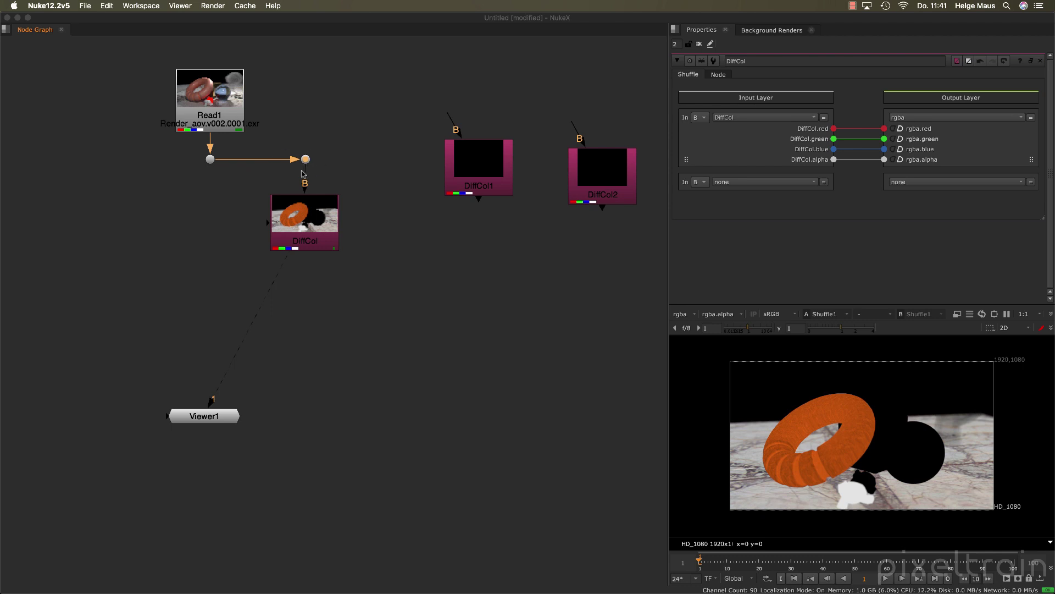
left_click_drag(310, 228, 311, 232)
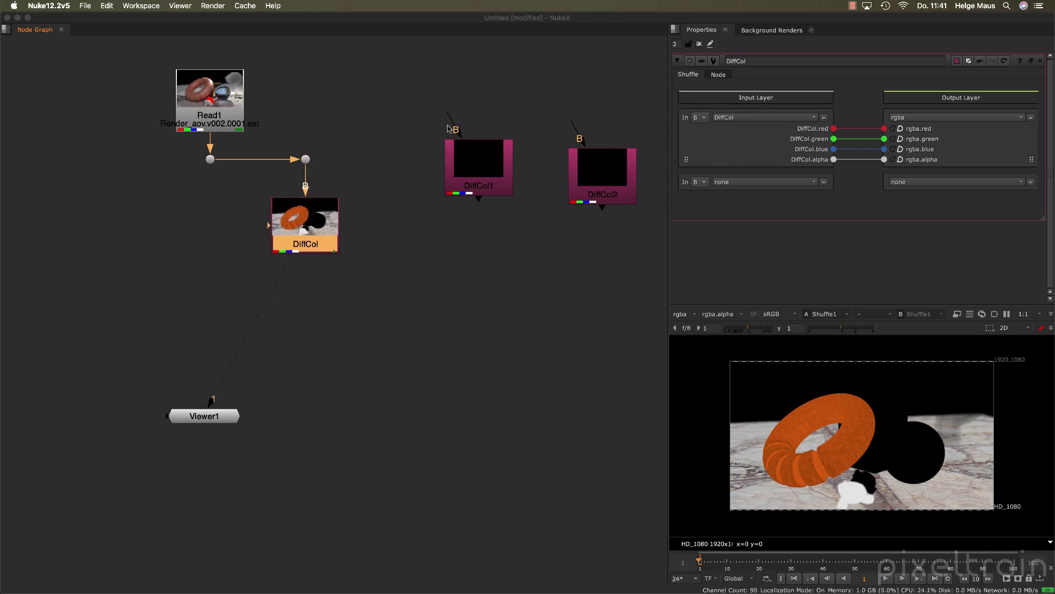
Connect DiffCol1 to the second Dot, place it beside DiffCol, and add a Dot above it level with the others
left_click_drag(451, 122, 305, 159)
left_click_drag(470, 179, 438, 240)
left_click_drag(361, 187, 446, 159, "super")
left_click(464, 236)
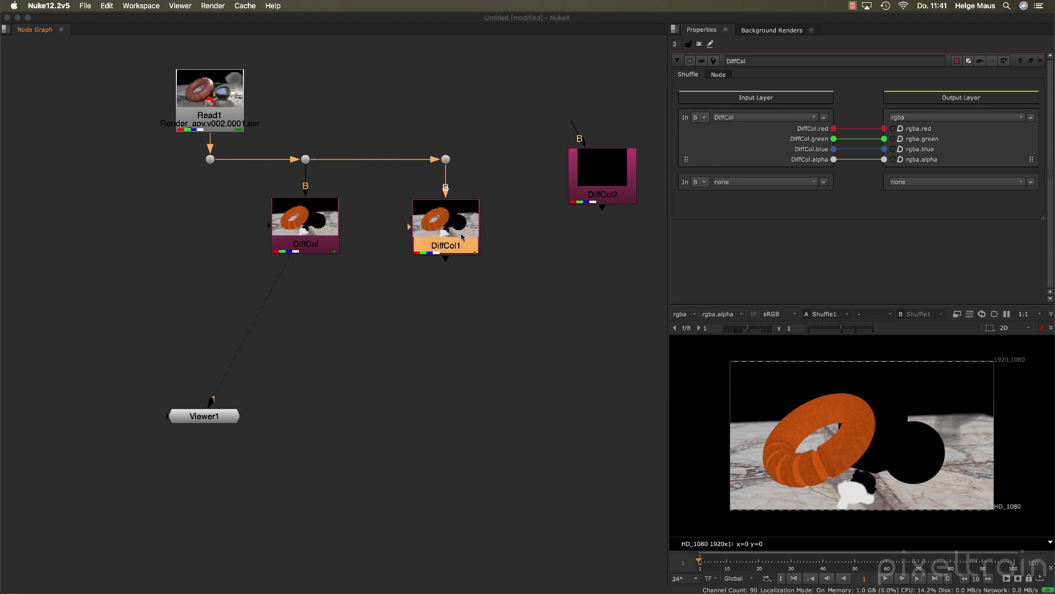
Set the DiffCol1 Shuffle node's input layer to DiffDir and rename the node DiffDir
double_click(452, 235)
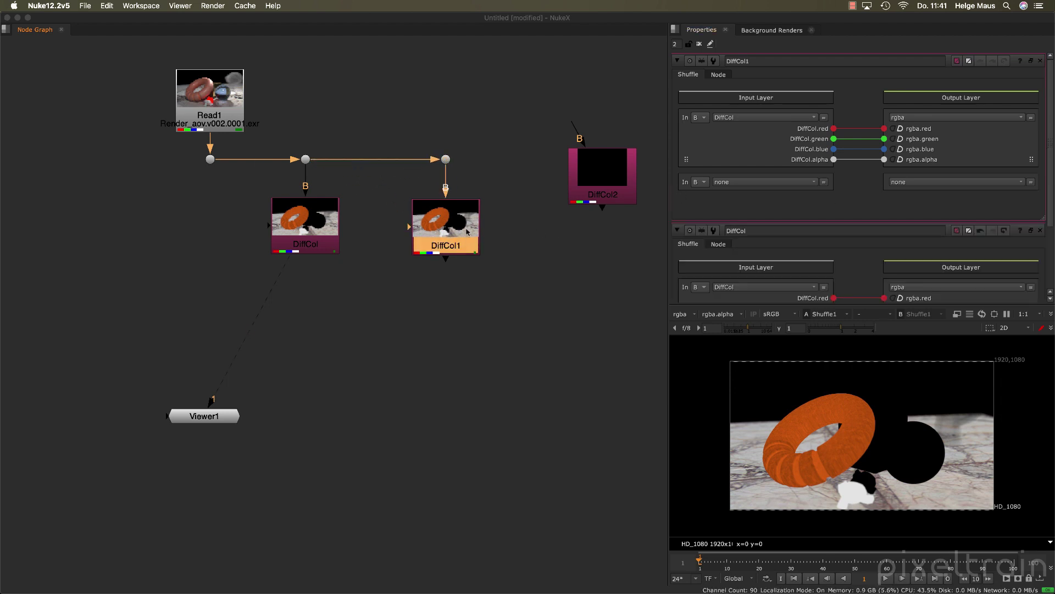
left_click(739, 117)
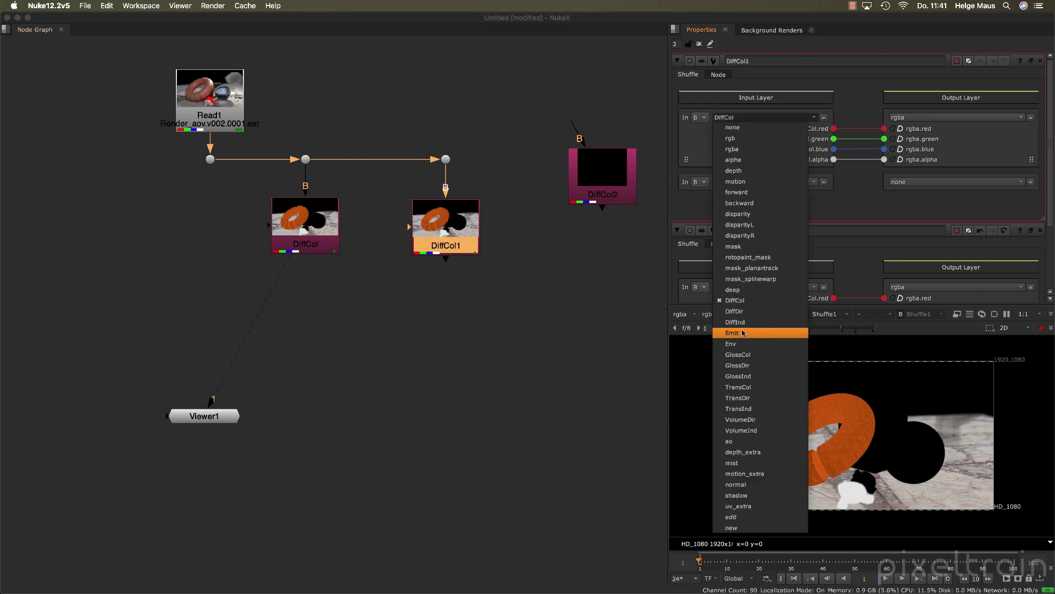
left_click(745, 312)
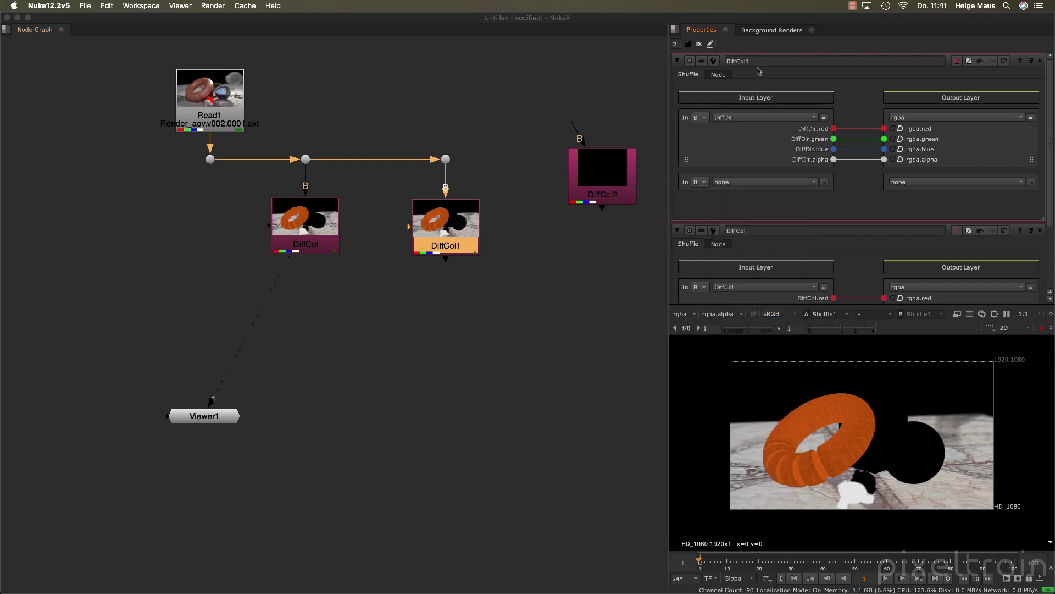
double_click(776, 61)
type("Diff")
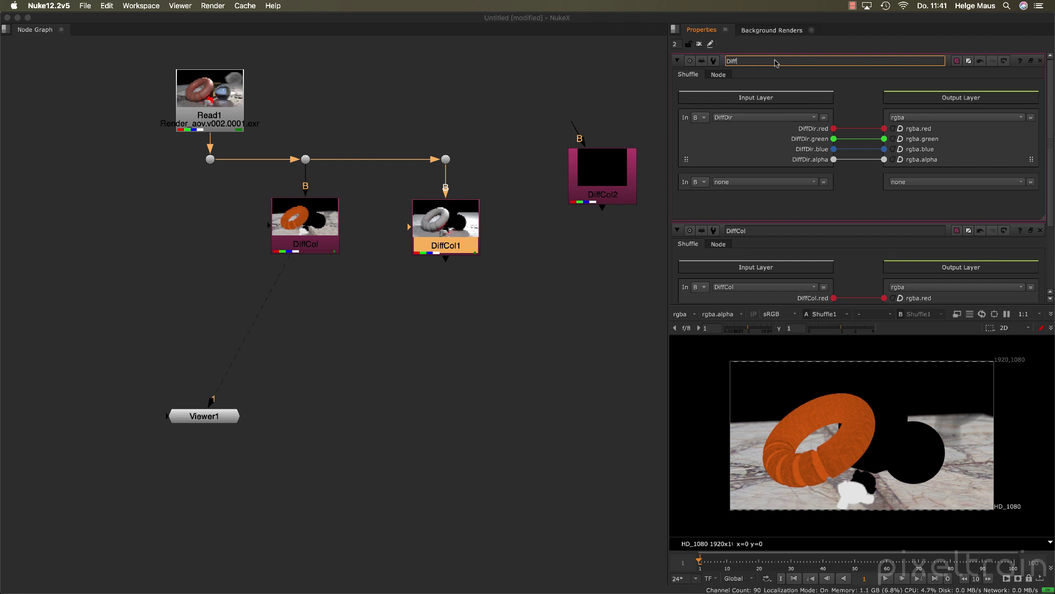
key("Return")
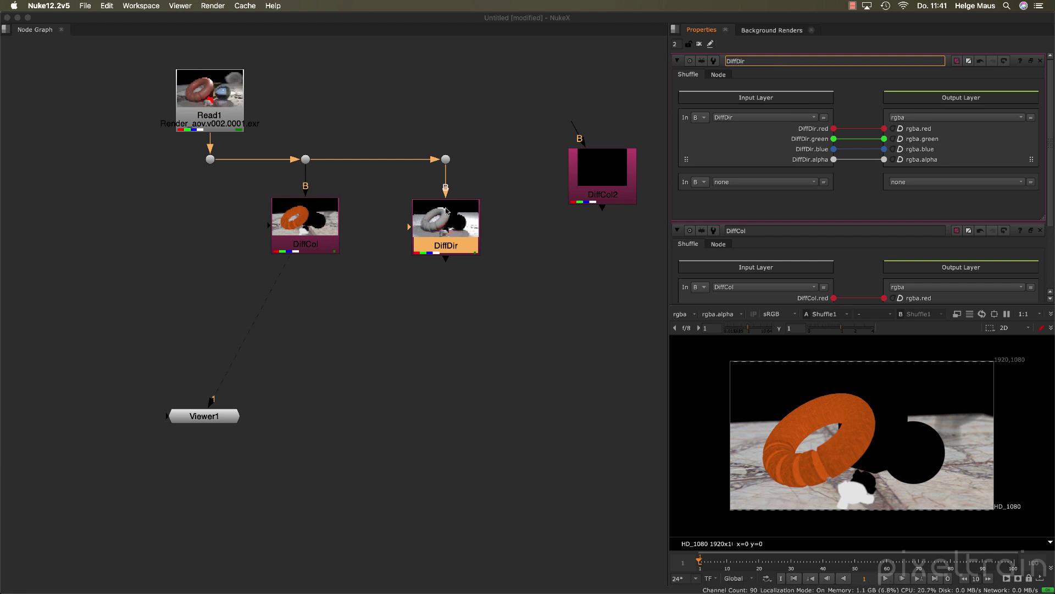
Connect DiffCol2 to the Dot above DiffDir, aligned with the other Shuffle nodes, and add a Dot above it level with the others
middle_click_drag(539, 237, 502, 247)
left_click_drag(560, 197, 566, 249)
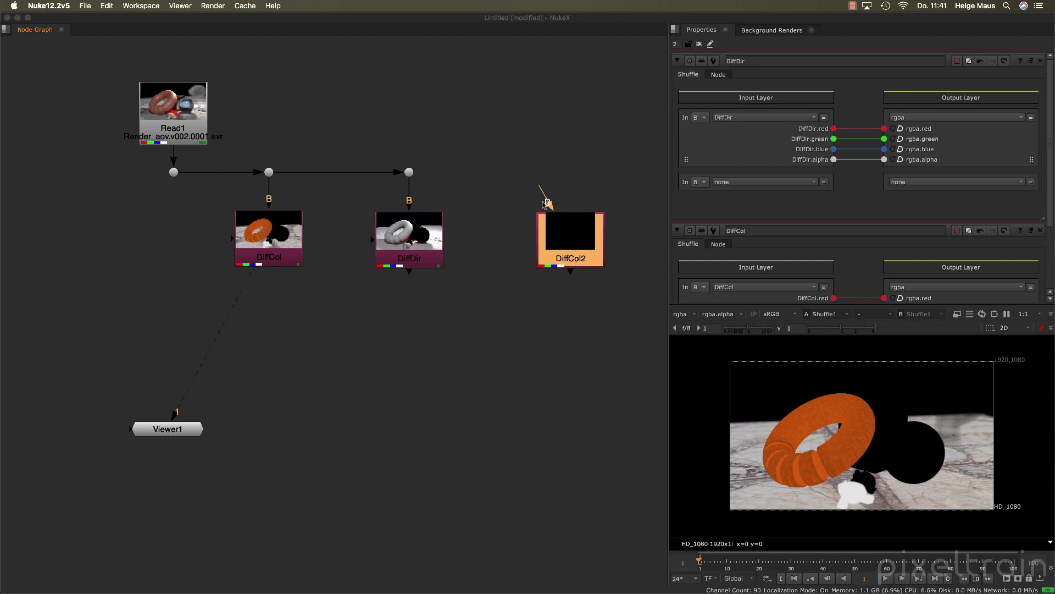
left_click_drag(540, 187, 409, 172)
left_click_drag(475, 200, 569, 172, "ctrl")
Set the DiffDir node's input layer to DiffInd
left_click(574, 256)
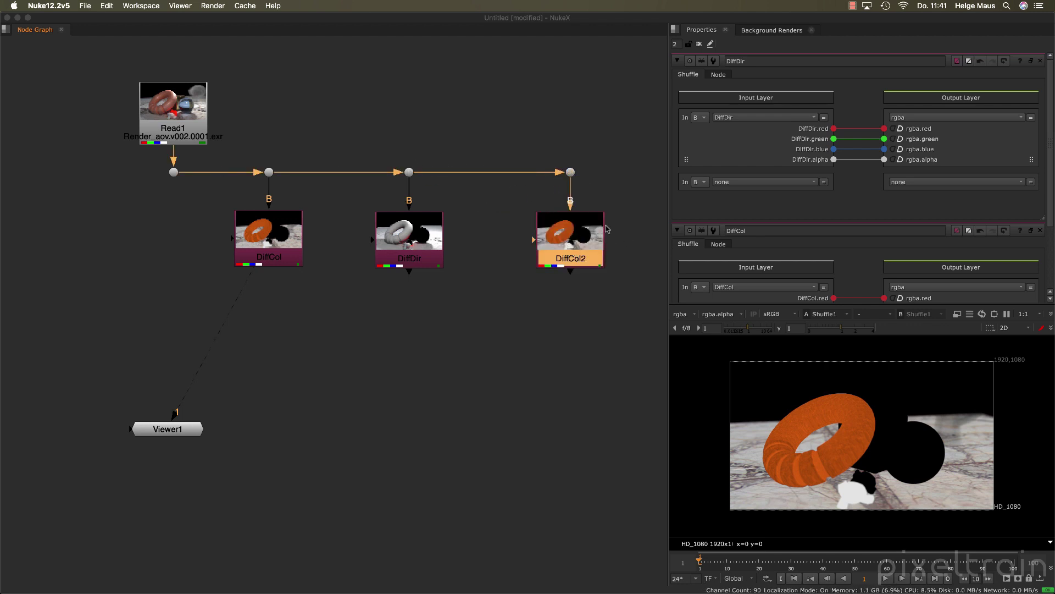
left_click(749, 117)
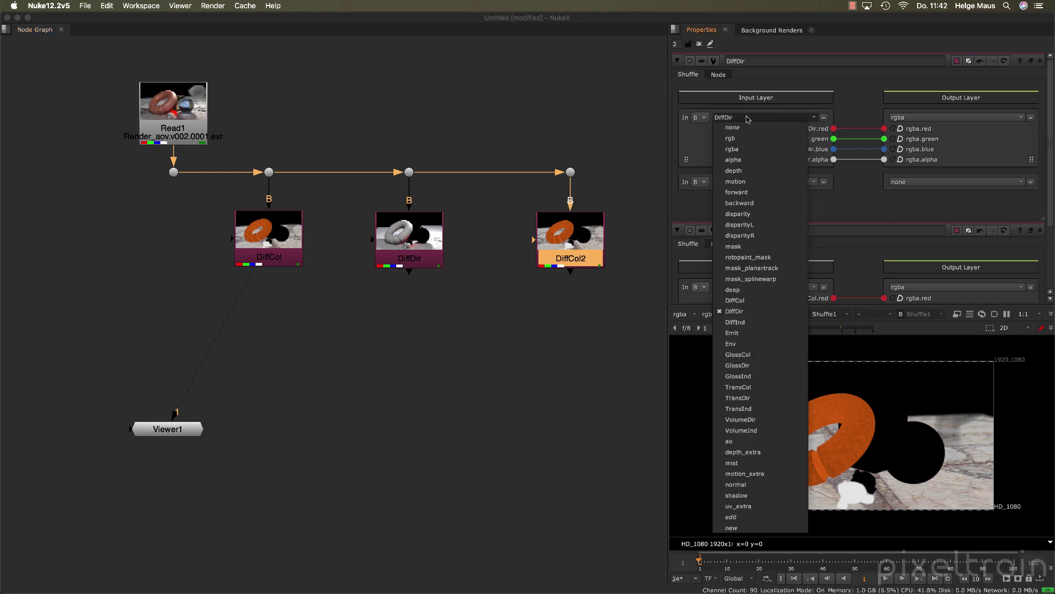
left_click(734, 323)
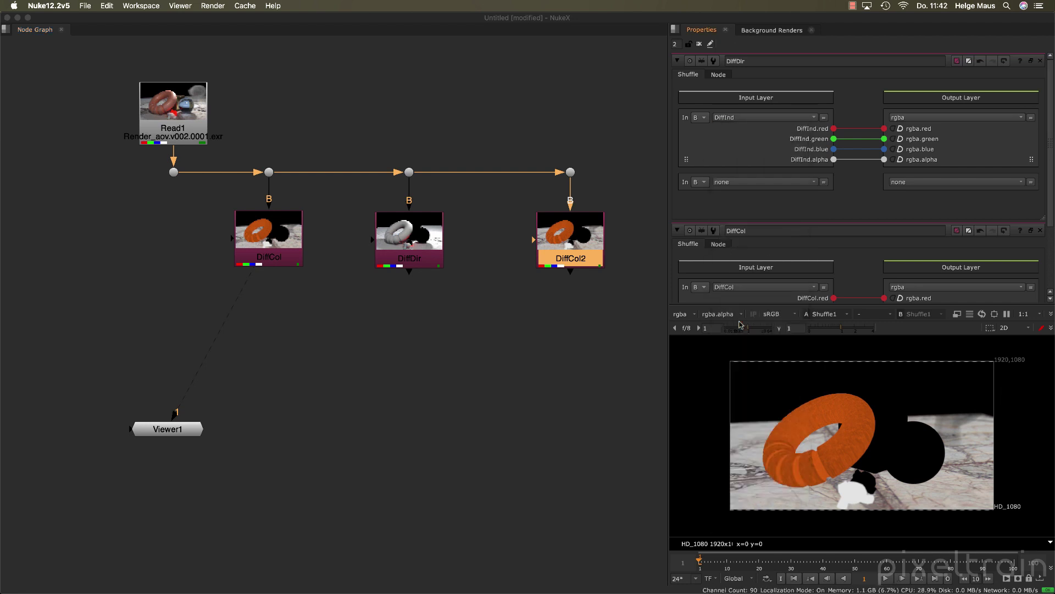
left_click(562, 305)
Set the DiffCol2 Shuffle node's input layer to DiffInd and rename the node DiffInd
double_click(581, 256)
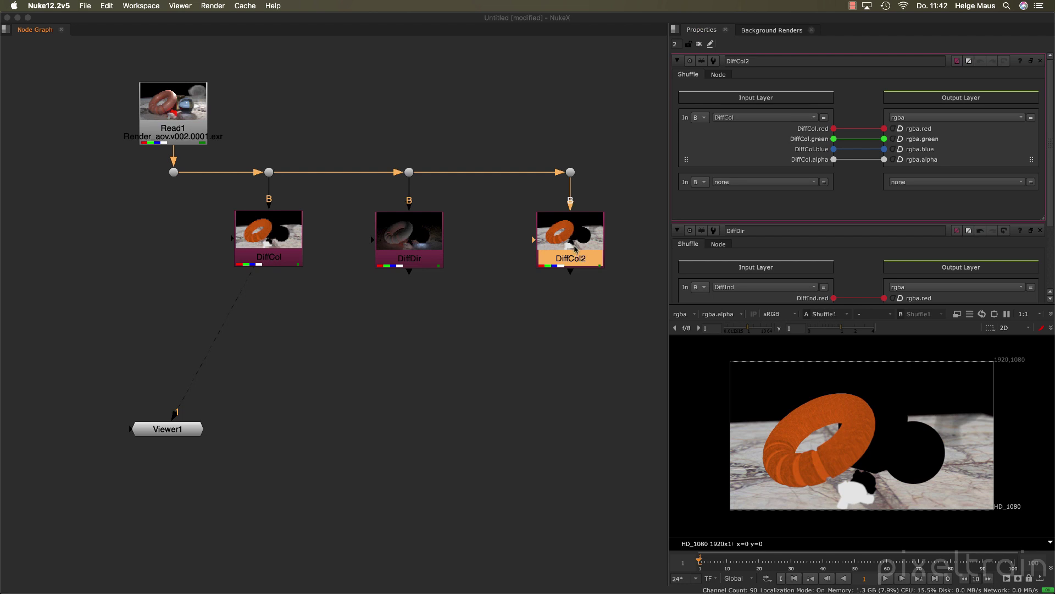
left_click(736, 117)
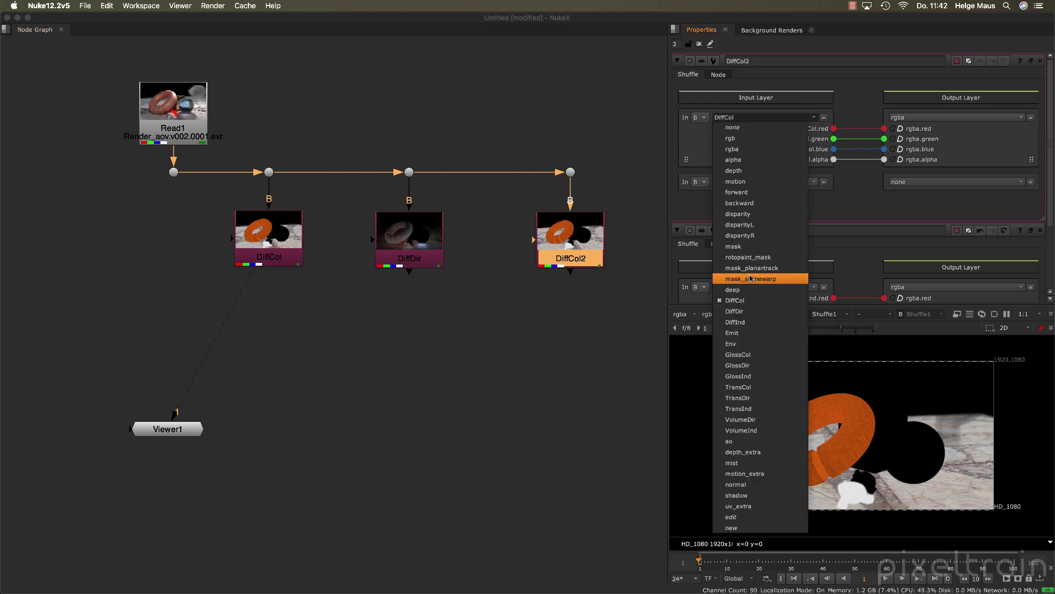
left_click(753, 322)
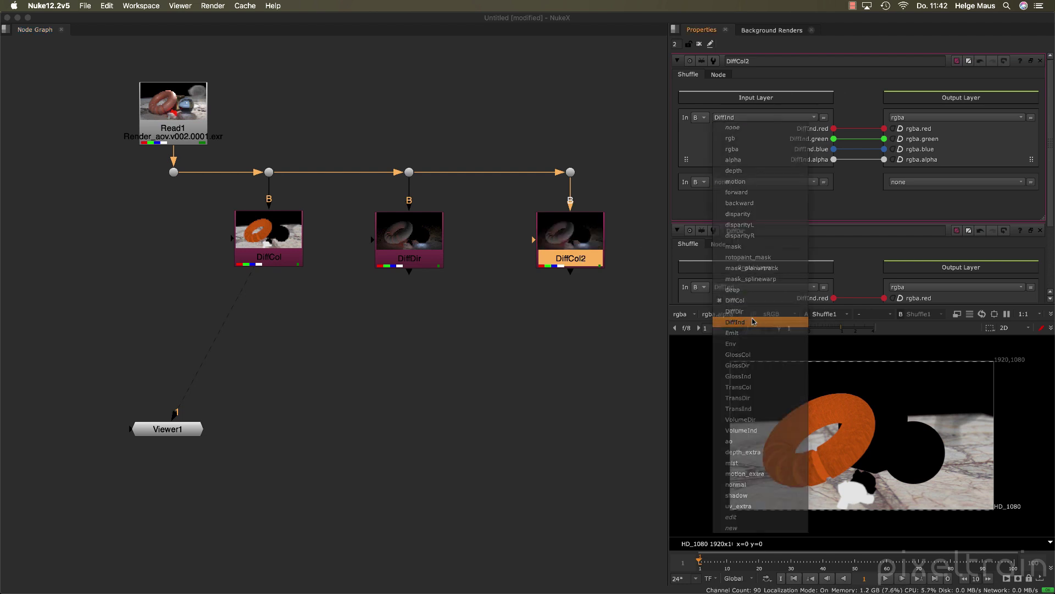
left_click_drag(805, 61, 737, 64)
type("Ind")
key("Return")
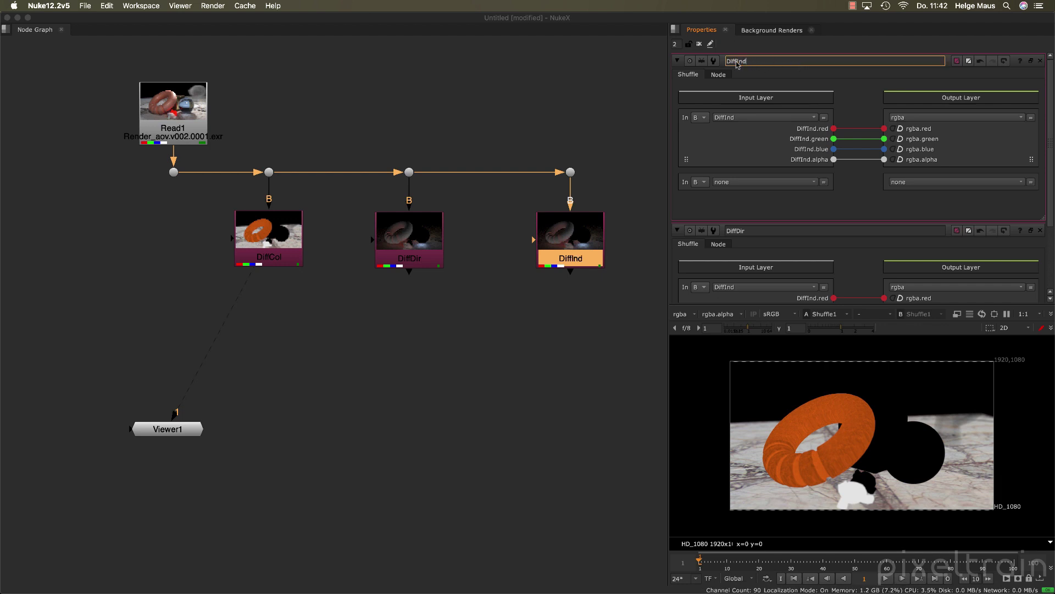
Restore the DiffDir node's input layer to DiffDir and check the layer settings of DiffInd and DiffDir
double_click(413, 261)
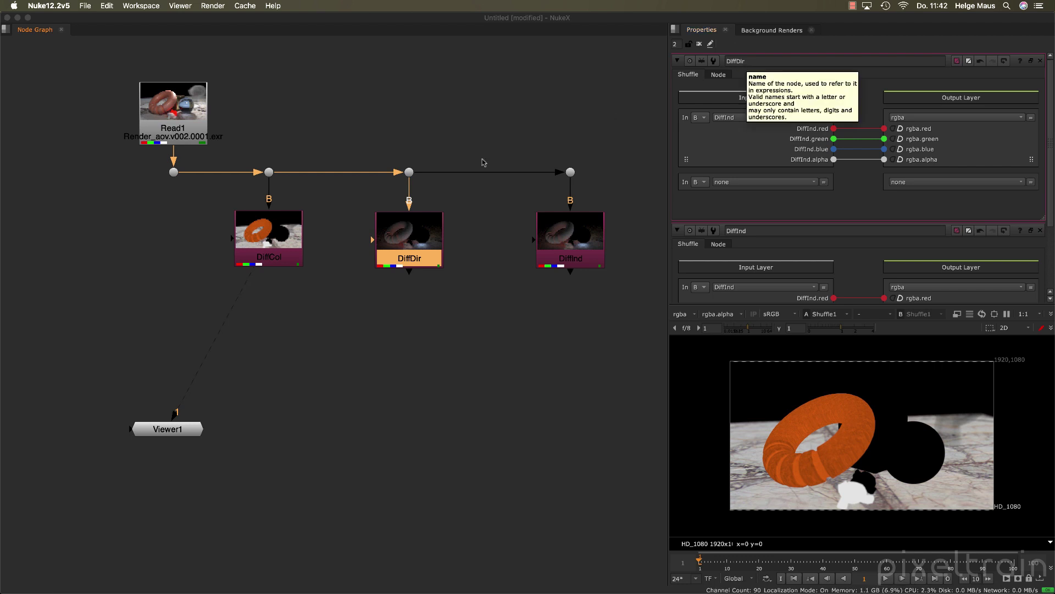
double_click(281, 233)
double_click(428, 240)
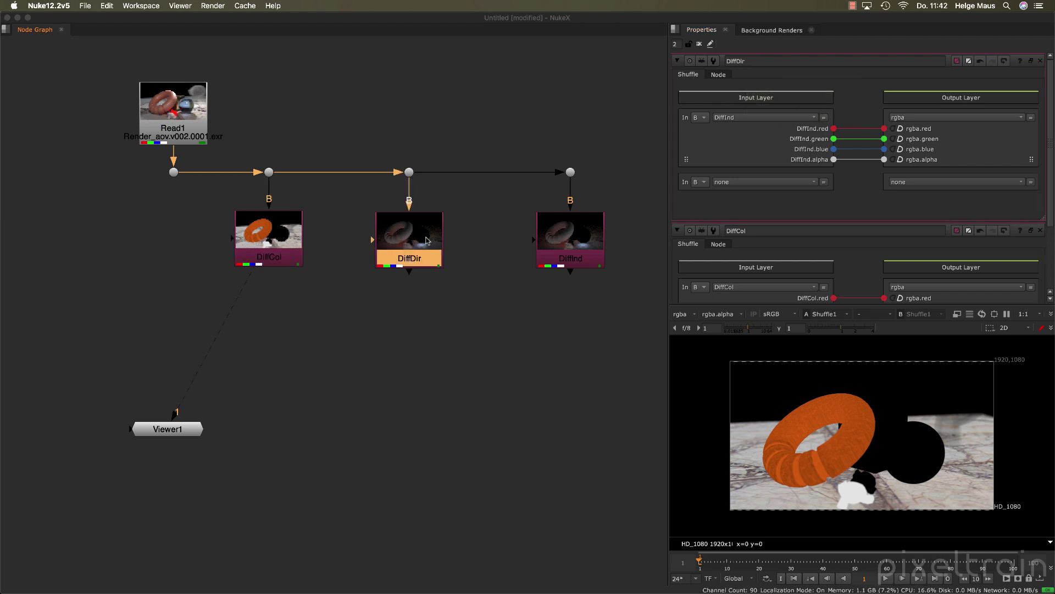
left_click(734, 118)
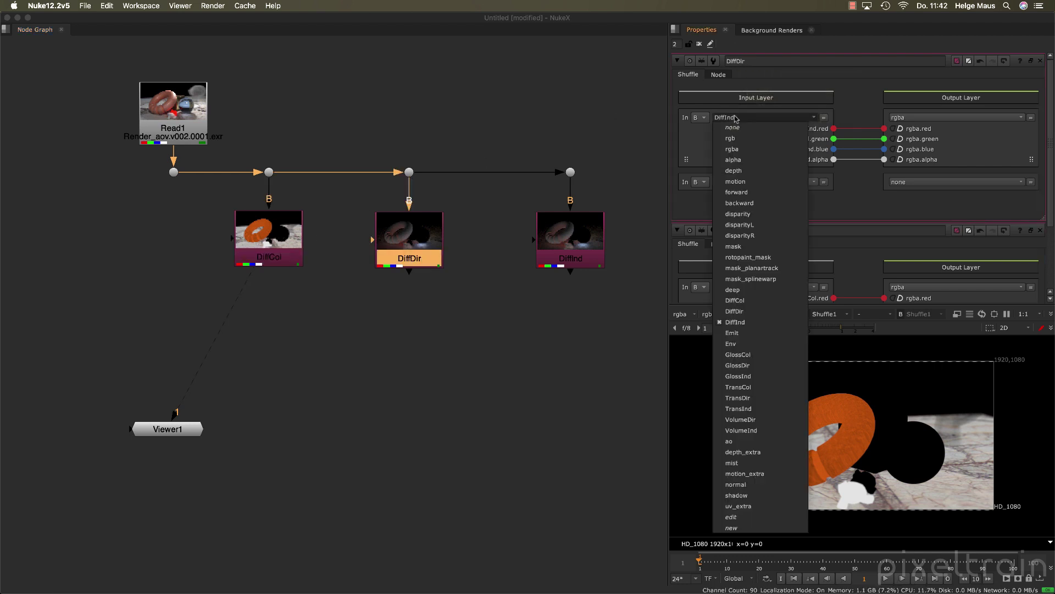
left_click(740, 311)
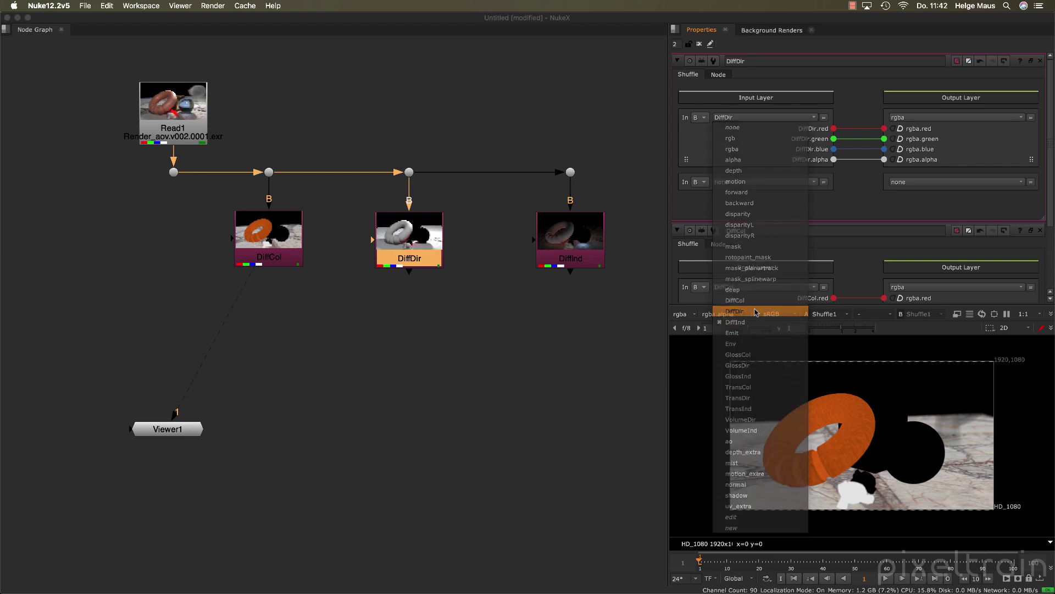
double_click(586, 242)
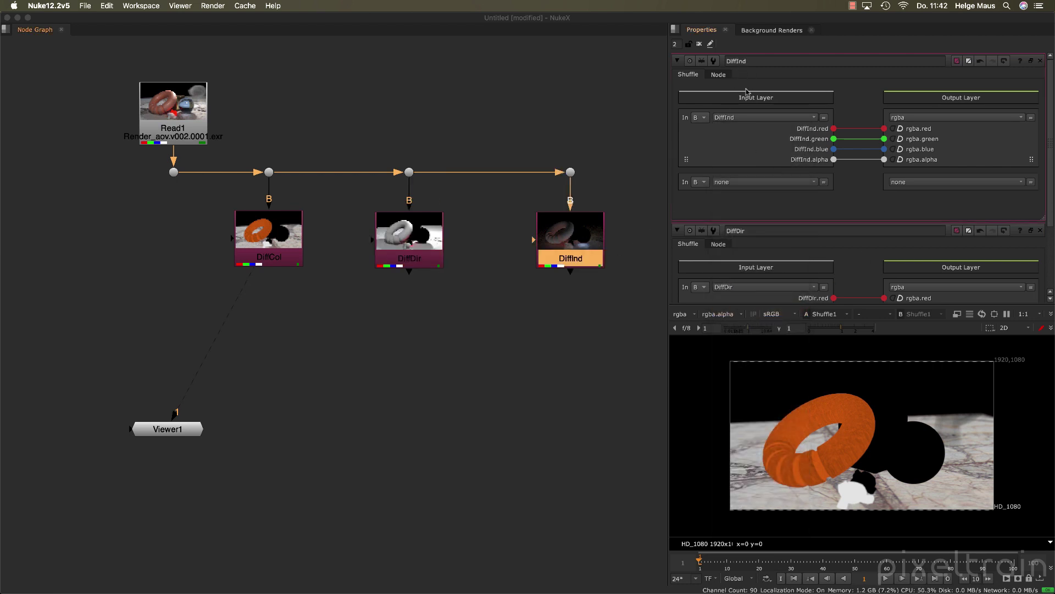
double_click(431, 229)
left_click(416, 335)
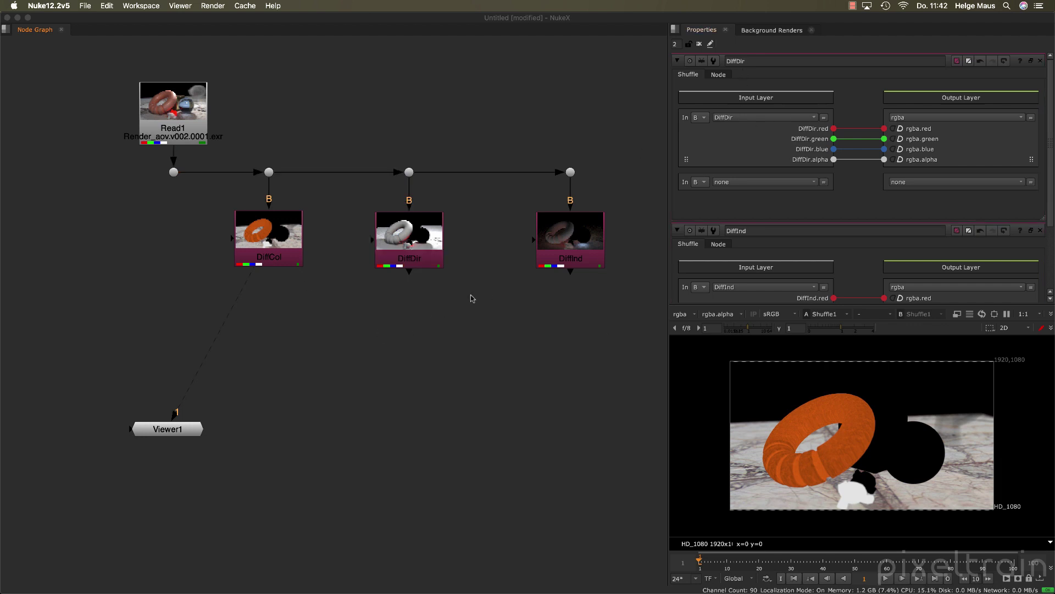
Move Viewer1 beneath the Shuffle nodes and display the DiffDir output in it
left_click_drag(174, 438, 297, 472)
left_click(443, 415)
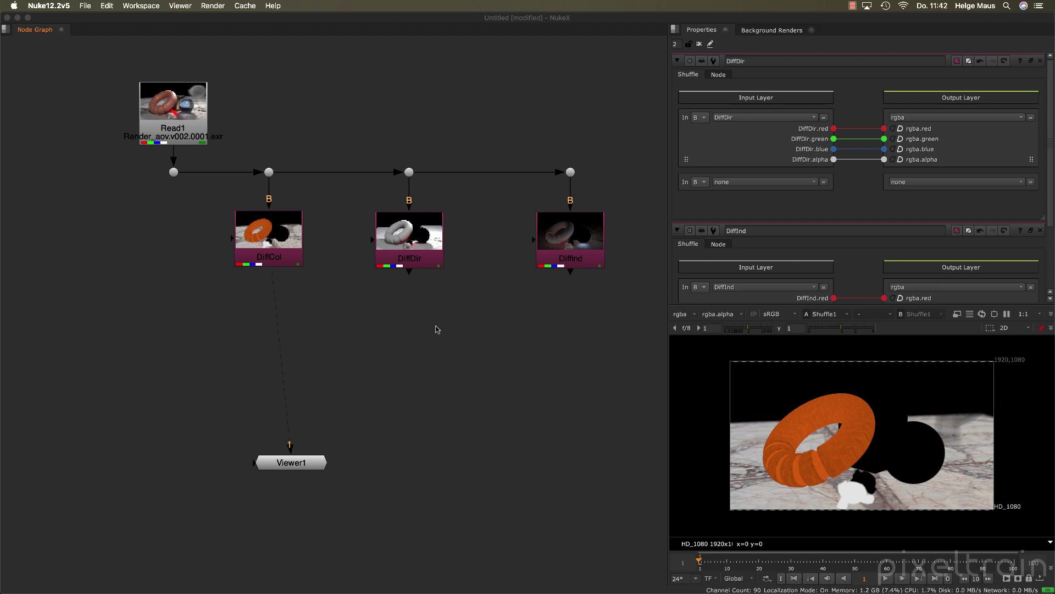
left_click(422, 253)
key("1")
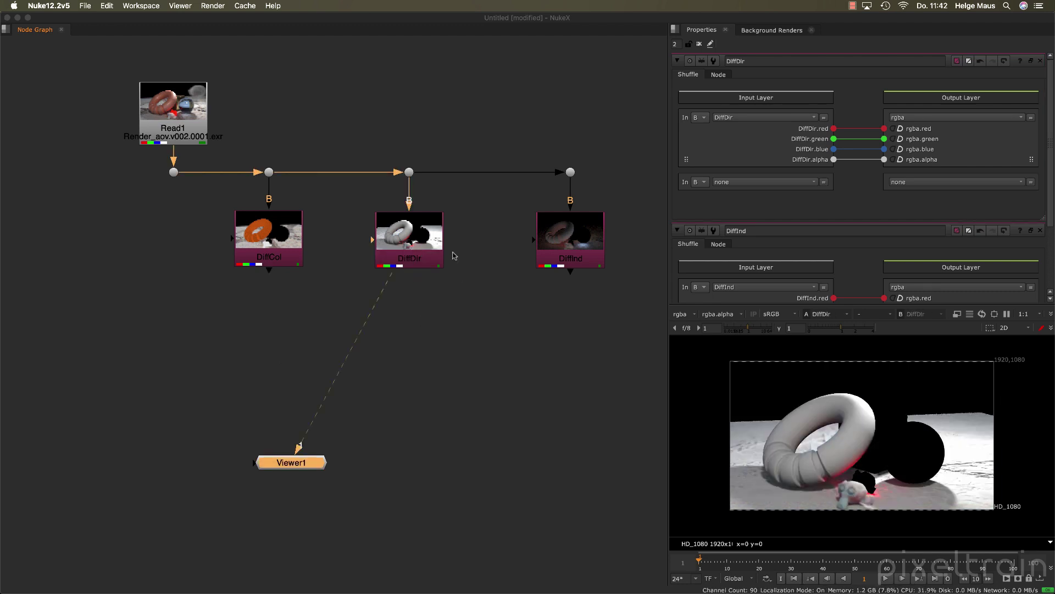
scroll(797, 430, "up", 3)
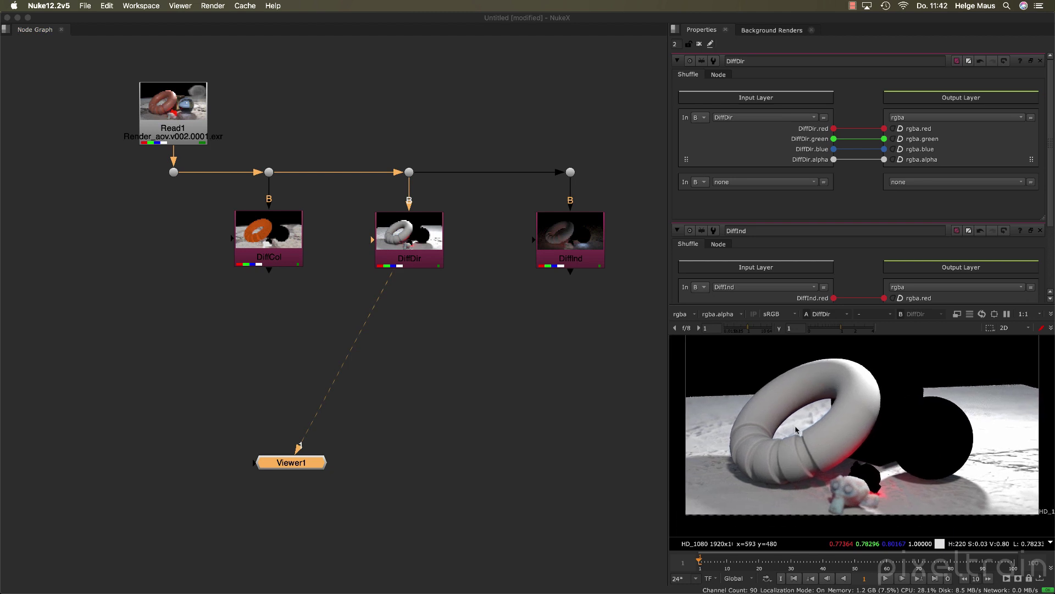
middle_click_drag(797, 430, 793, 433)
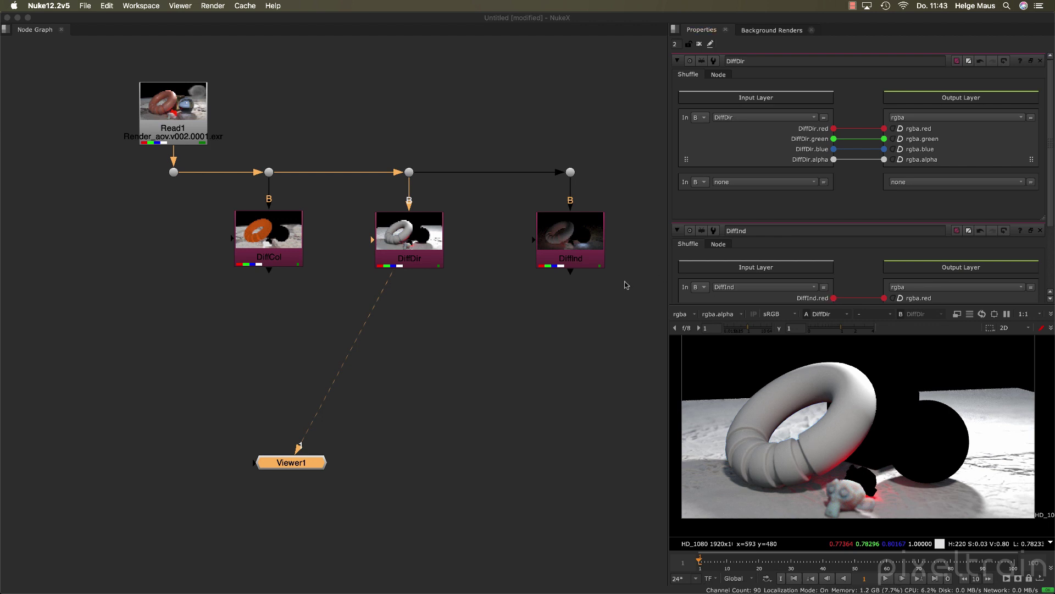
View the DiffInd output and compare it with the DiffCol output in the viewer
key("1")
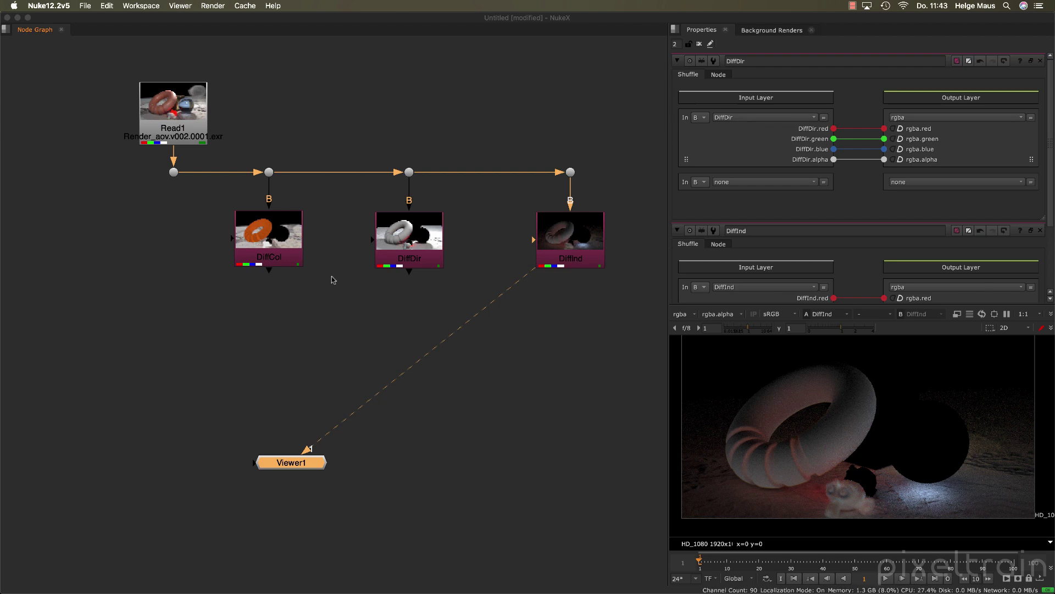
left_click(276, 247)
key("1")
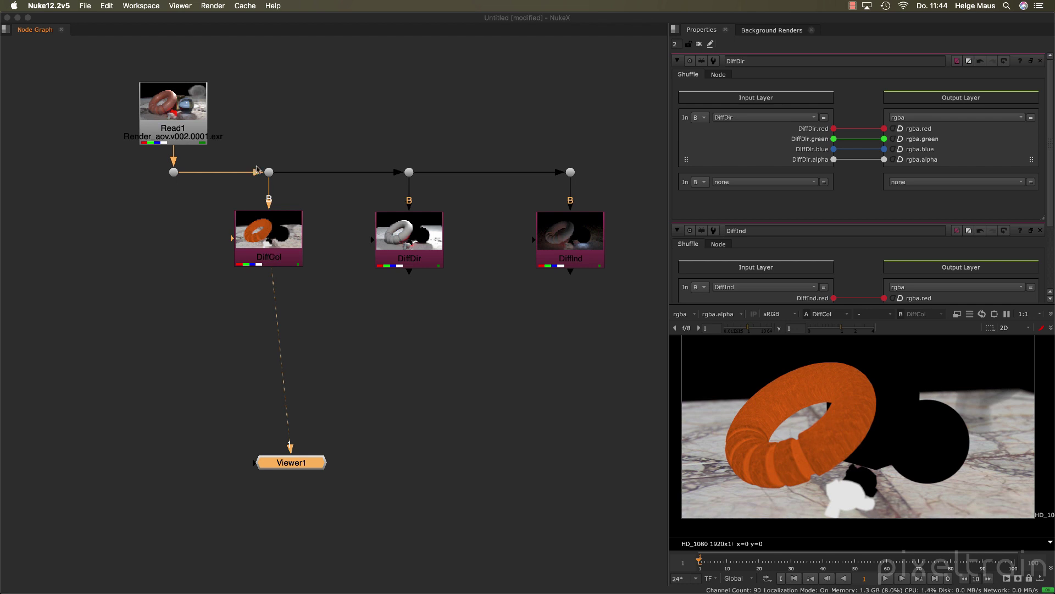
left_click(405, 261)
left_click(541, 251)
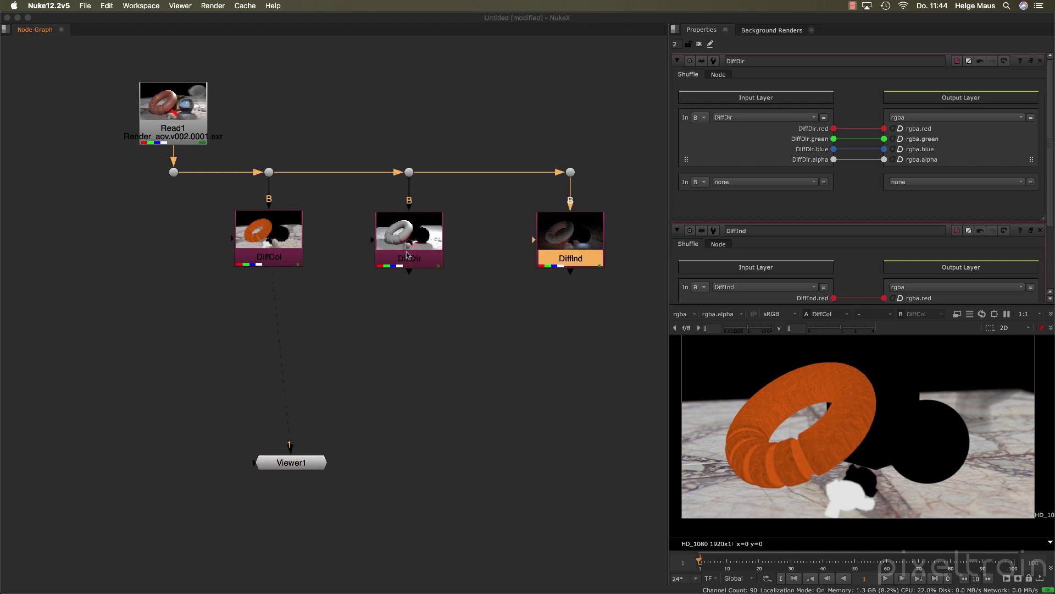
left_click(610, 247)
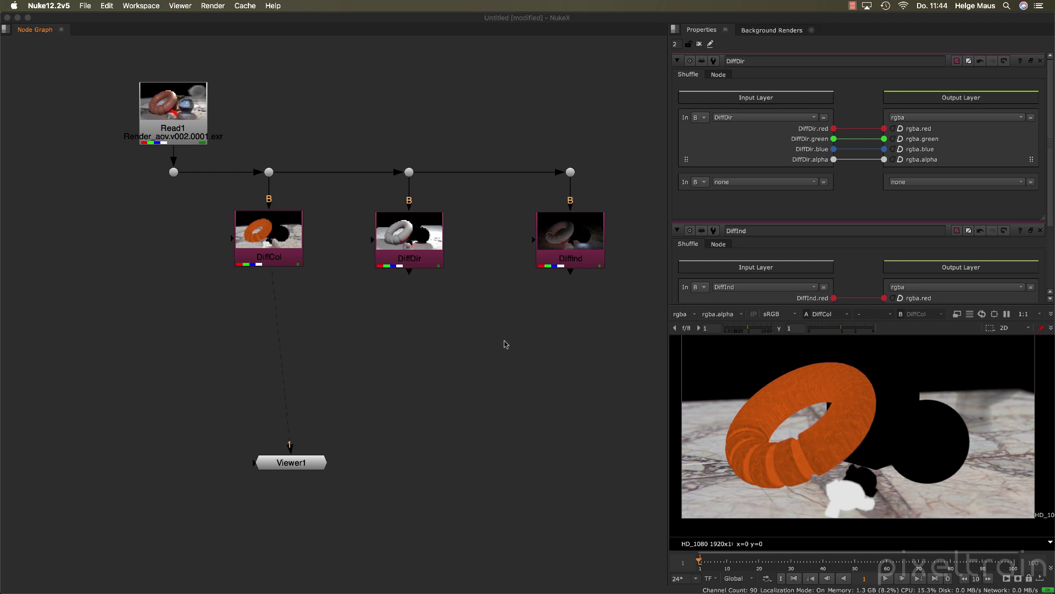
key("Tab")
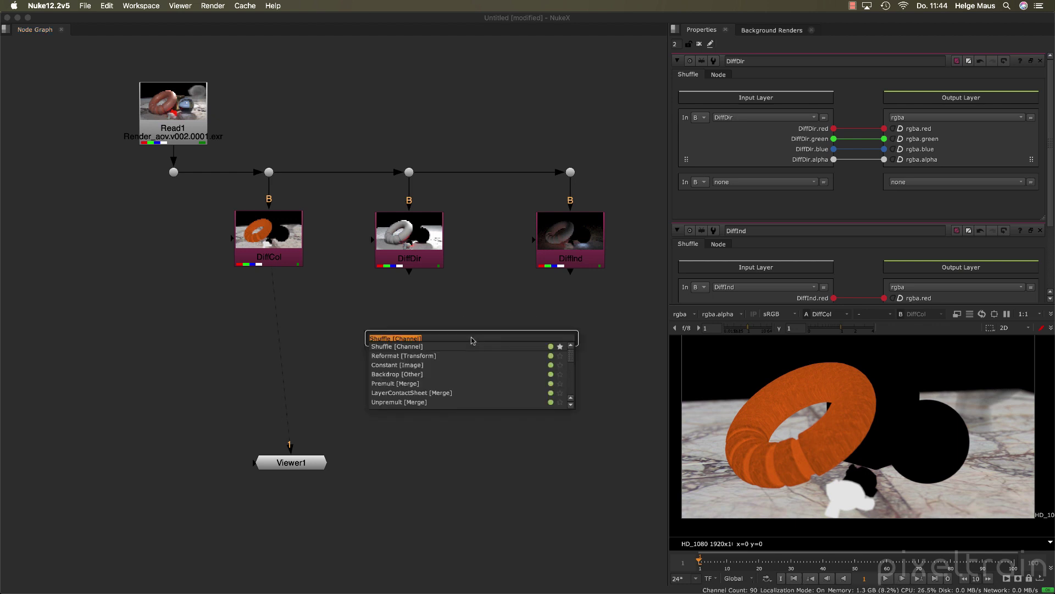
type("merg")
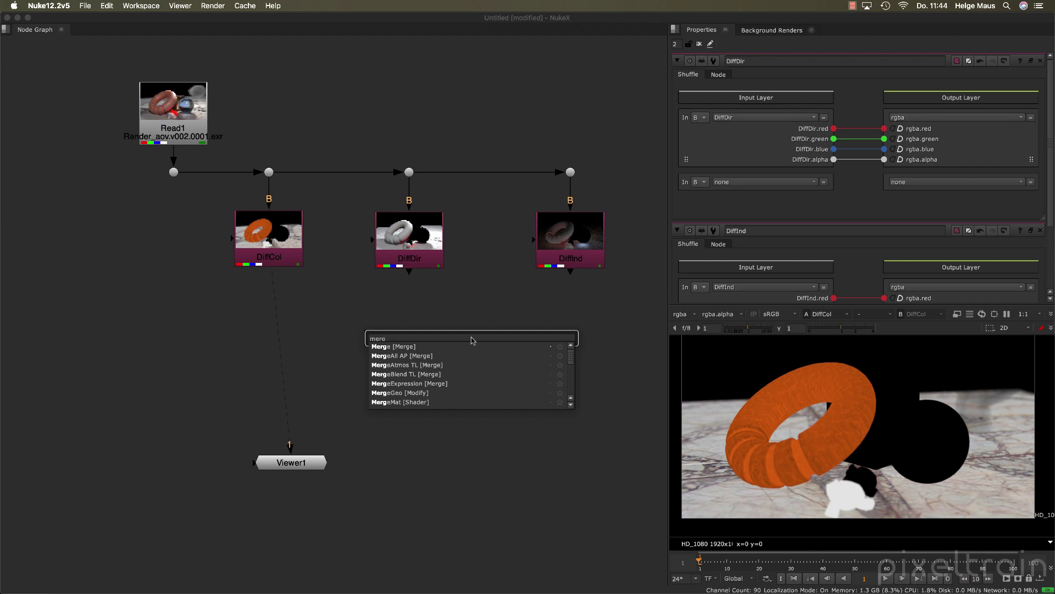
key("Return")
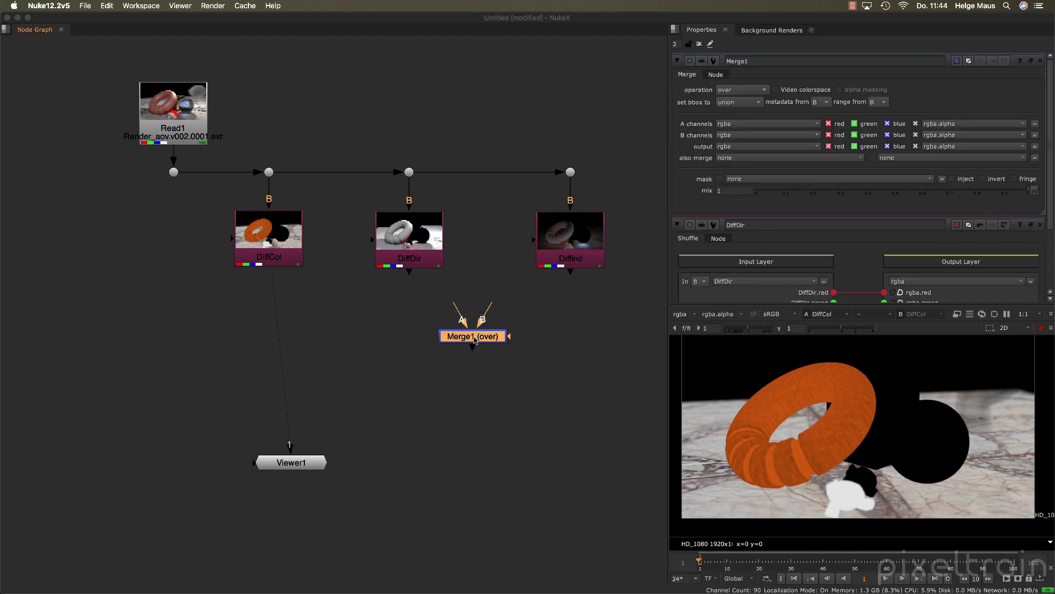
mouse_move(476, 340)
left_mouse_down()
mouse_move(499, 351)
mouse_move(462, 356)
left_mouse_up()
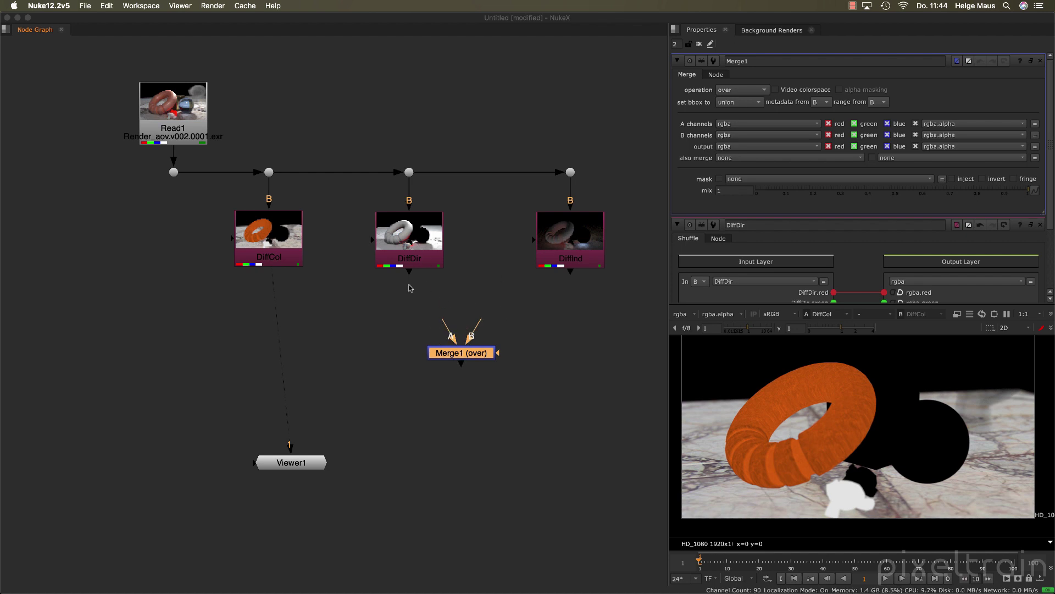
key("Delete")
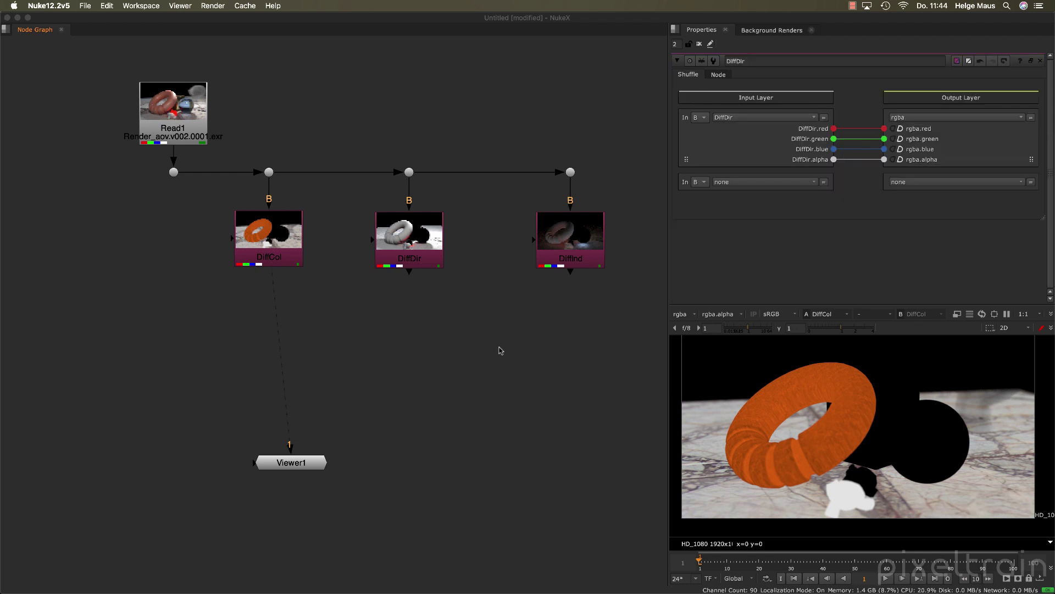
Merge DiffDir as input A with DiffInd as input B, placing the Merge node below and between them
left_click(418, 223)
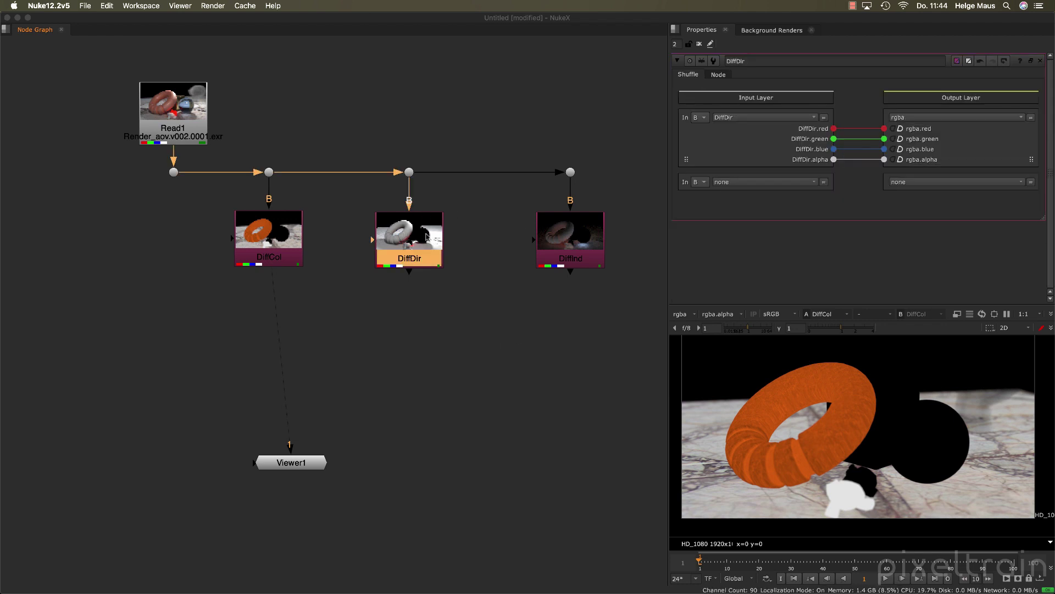
left_click(584, 238, "shift")
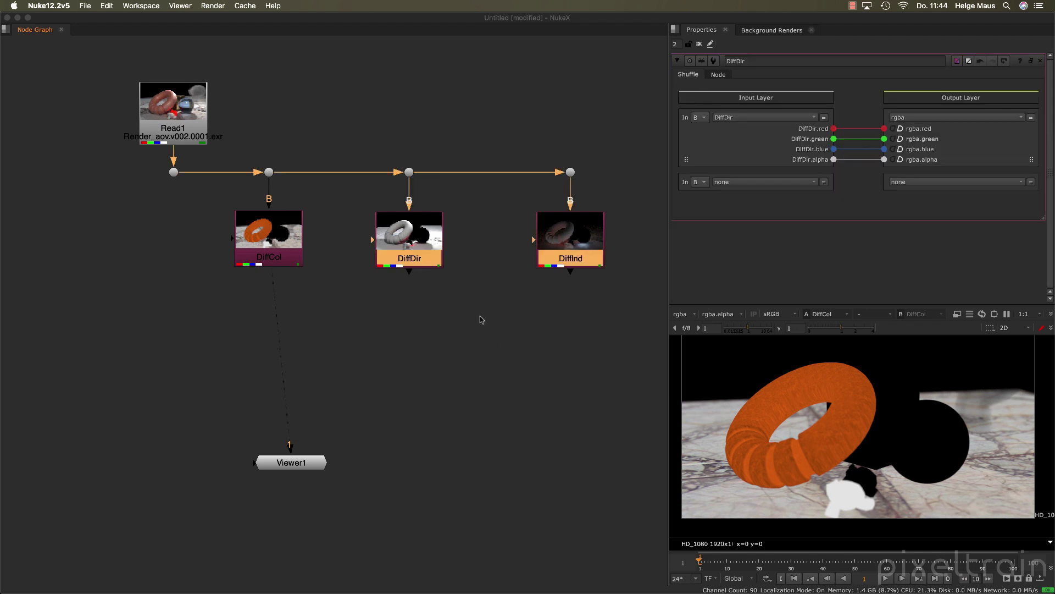
key("m")
left_click_drag(597, 283, 515, 331)
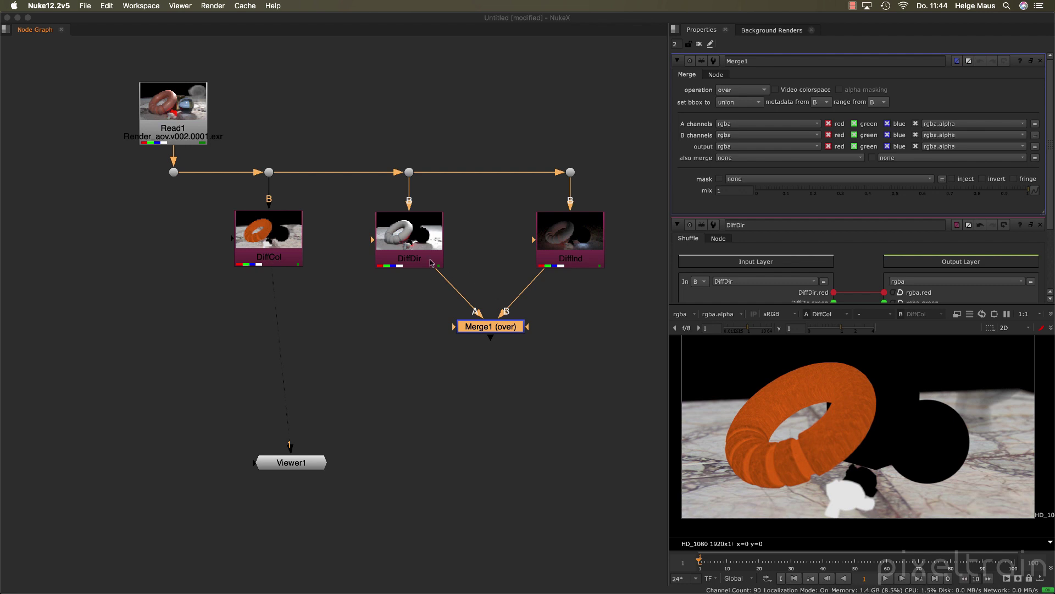
Display the Merge1 output in the viewer, close the DiffDir properties and set Merge1's operation to plus
key("1")
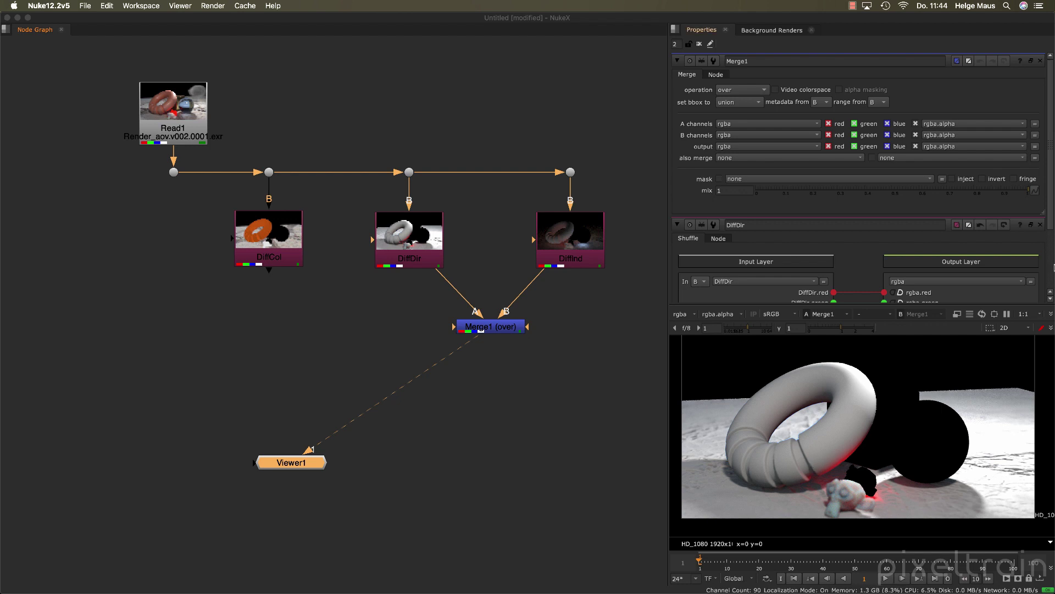
left_click(1040, 225)
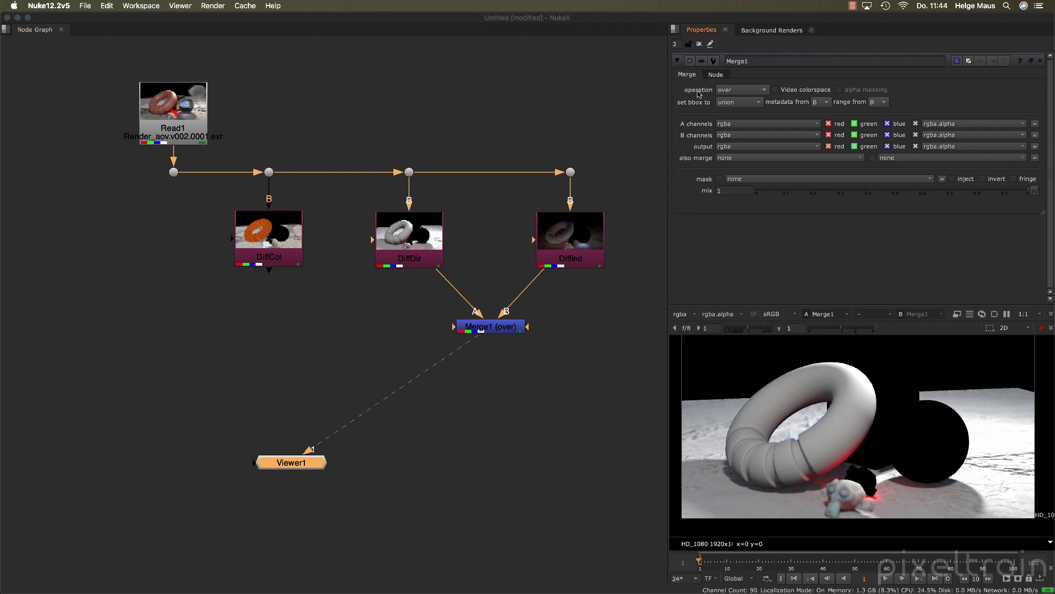
left_click(746, 91)
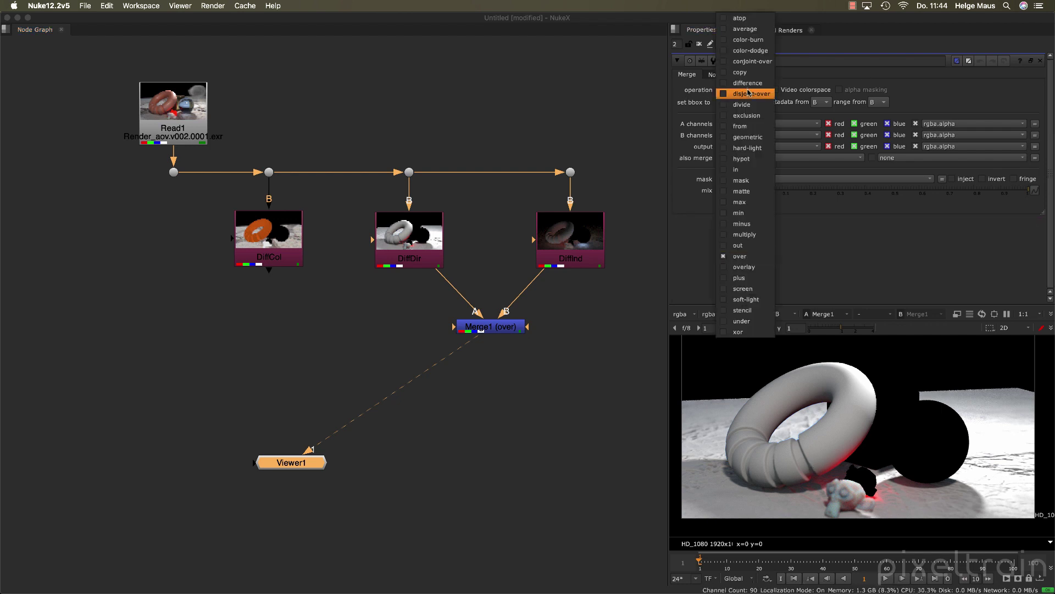
left_click(746, 278)
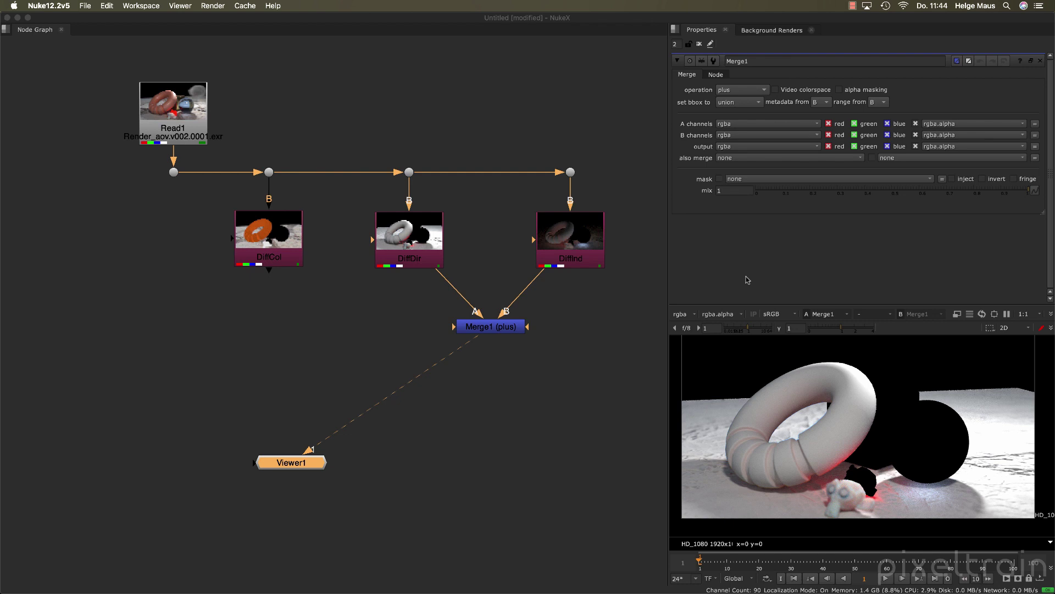
Compare the image with Merge1 disabled and enabled, leaving it enabled, and view the DiffCol output
left_click(491, 329)
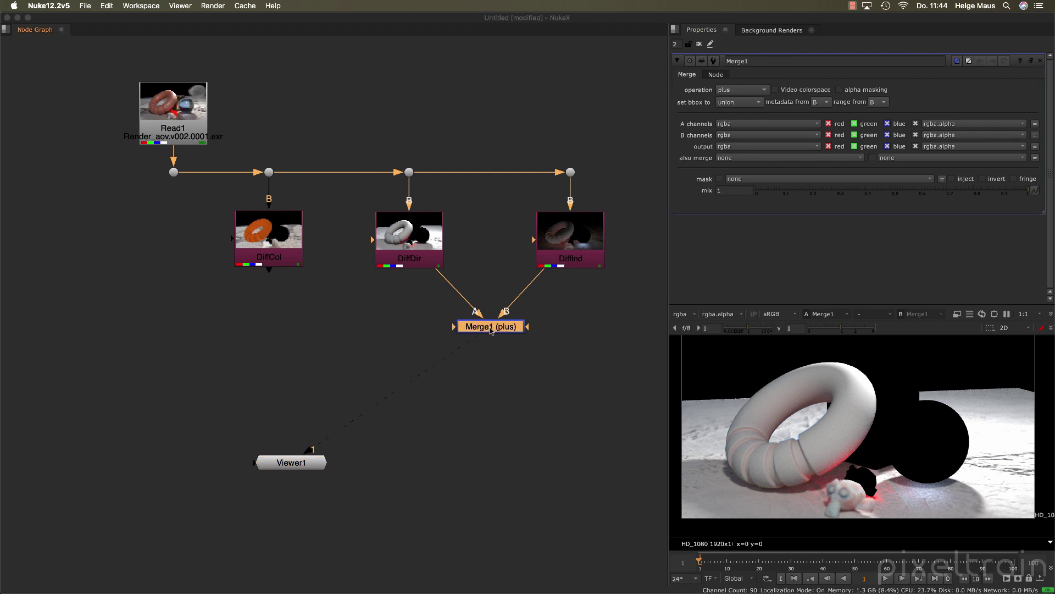
key("d")
key("d")
key("d")
key("d")
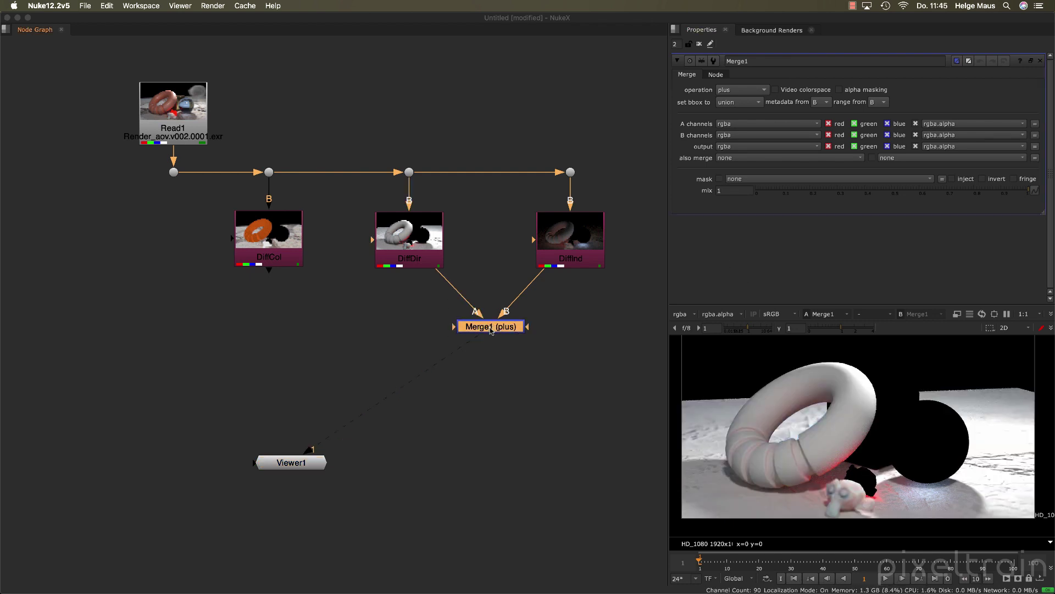
key("d")
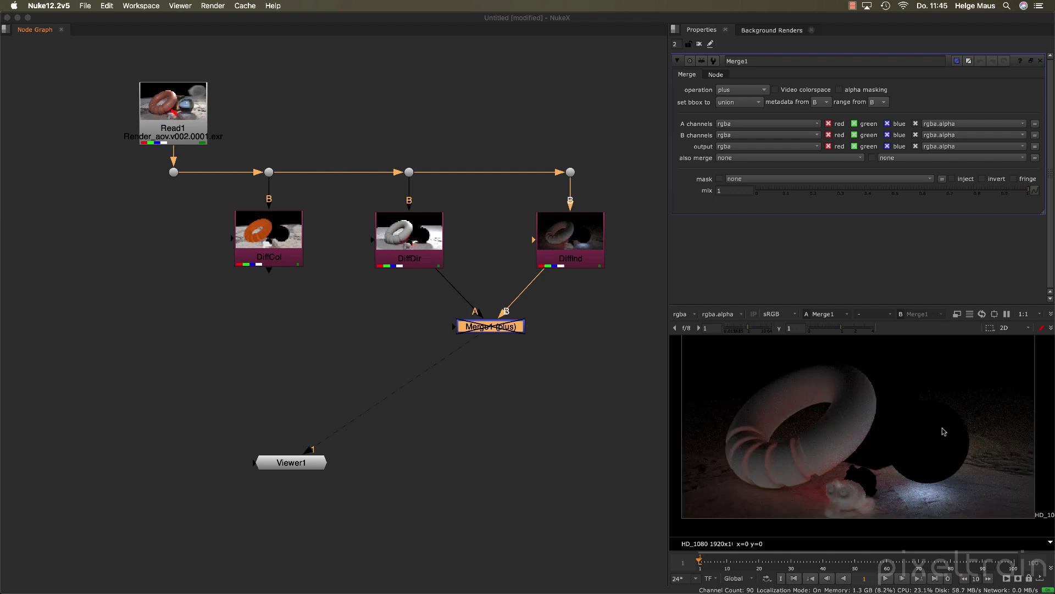
key("d")
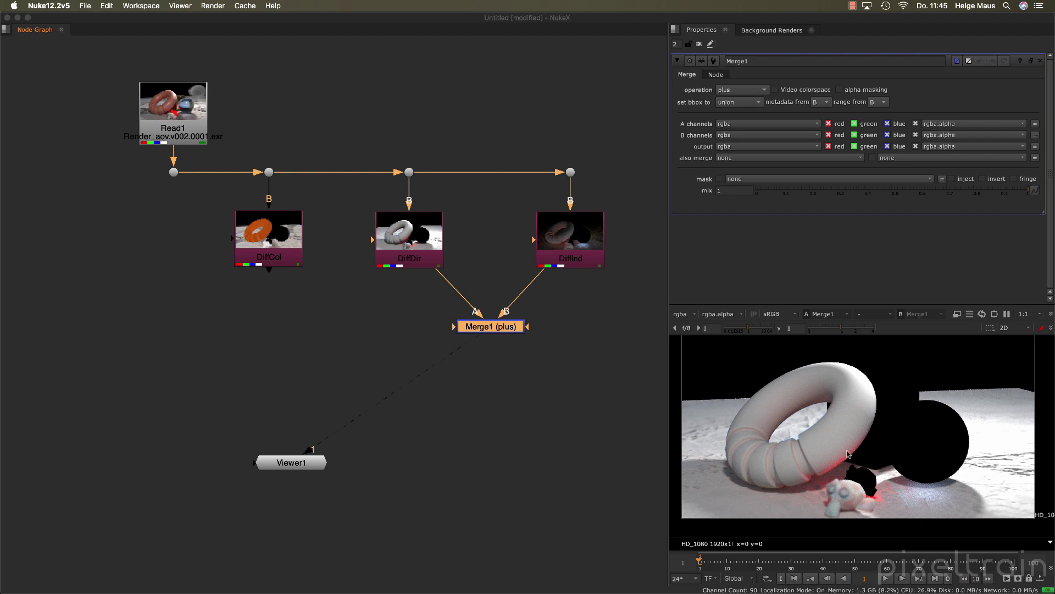
left_click(279, 253)
key("1")
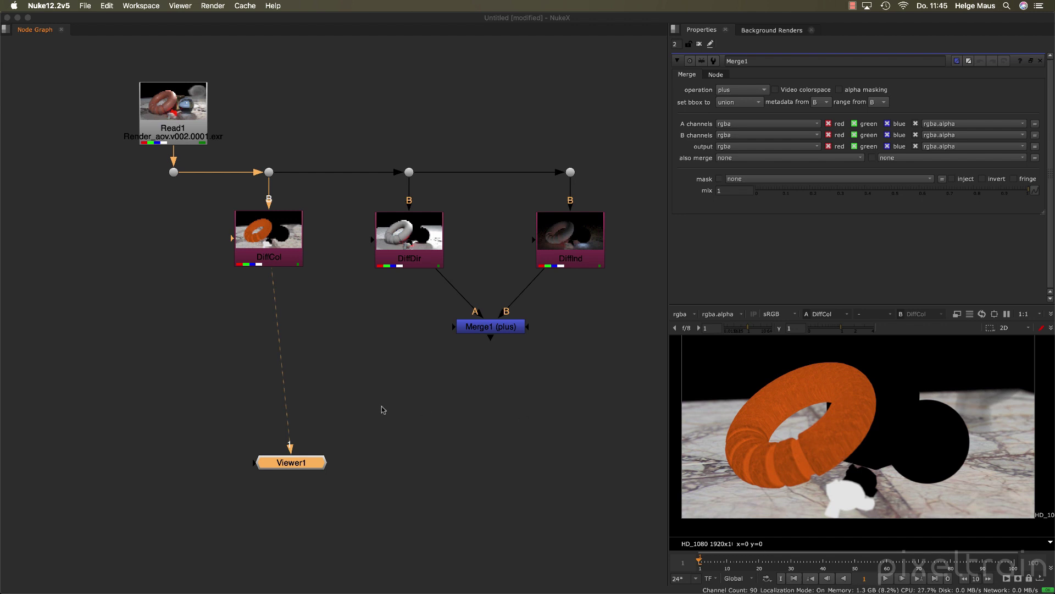
Add a second Merge node, place it between the DiffCol and Merge1 branches, and move Viewer1 aside
left_click(418, 411)
left_click(511, 329)
mouse_move(511, 330)
left_mouse_down()
mouse_move(502, 325)
mouse_move(503, 344)
left_mouse_up()
left_click(336, 365)
key("m")
left_click_drag(333, 364, 483, 420)
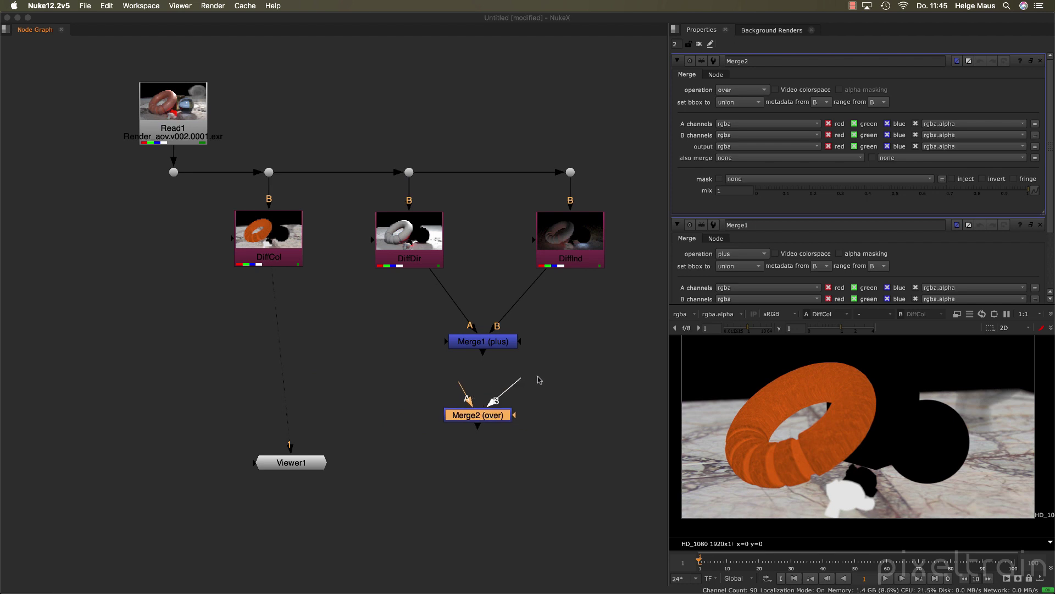
left_click_drag(455, 385, 446, 383)
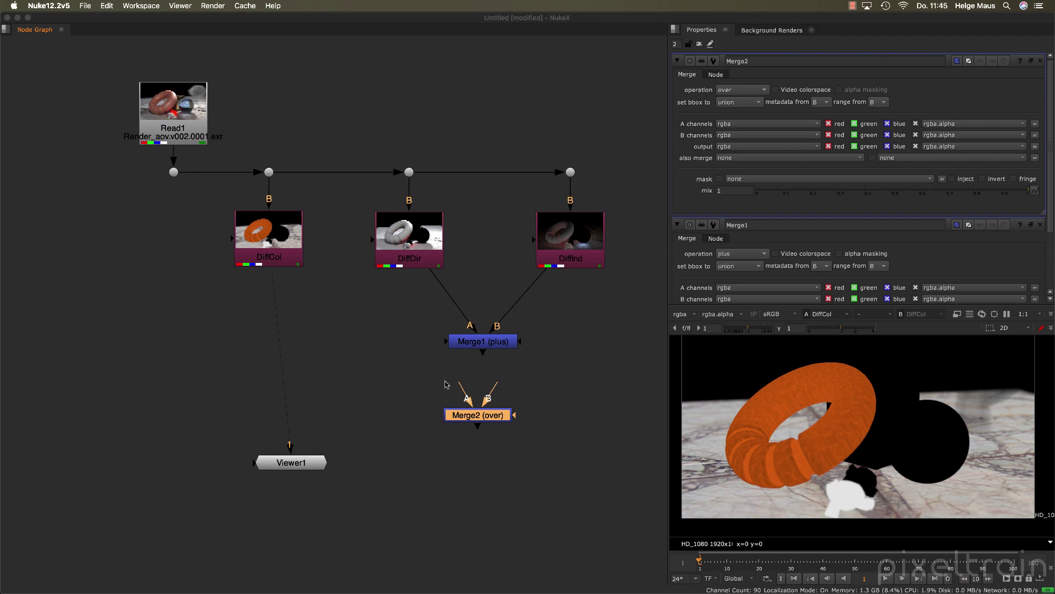
left_click_drag(494, 385, 522, 380)
left_click_drag(492, 416, 362, 384)
left_click_drag(300, 461, 198, 475)
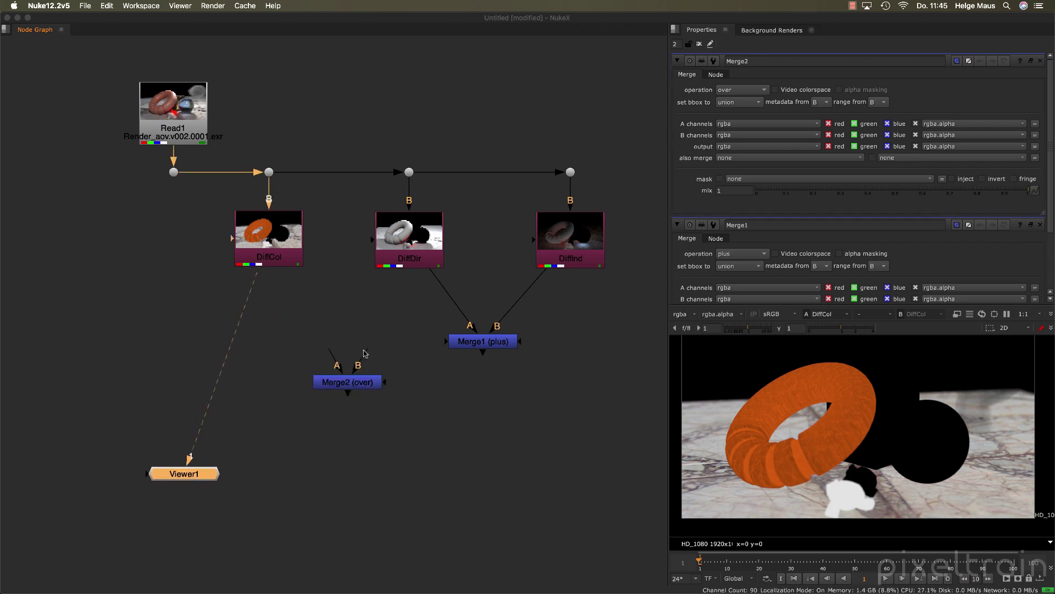
Connect Merge2's B input to DiffCol and A input to Merge1, aligning Merge2 under DiffCol and level with Merge1
left_click_drag(358, 356, 272, 250)
left_click_drag(339, 385, 259, 387)
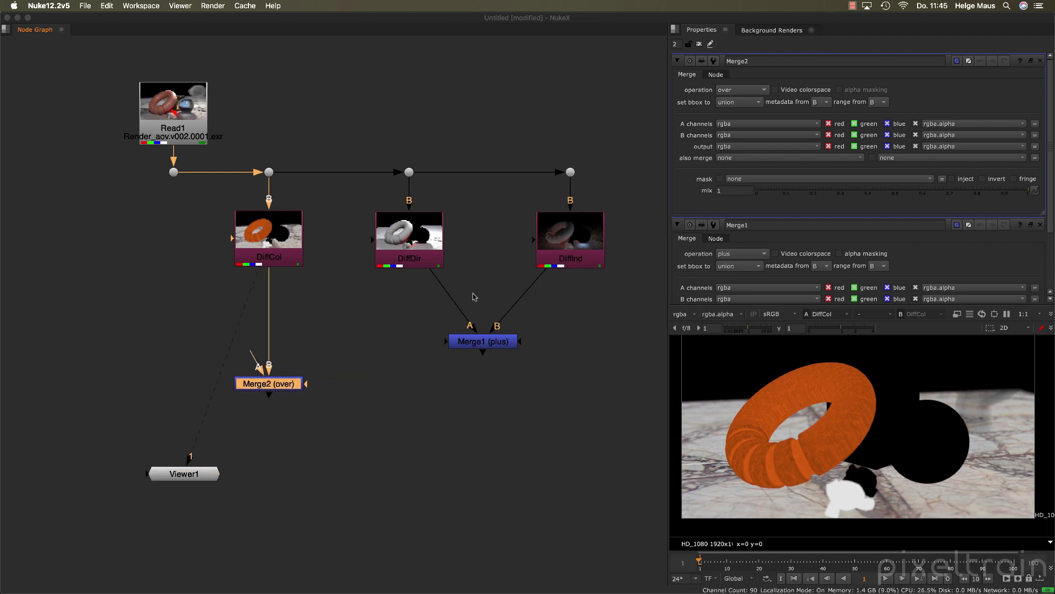
left_click_drag(250, 356, 502, 388)
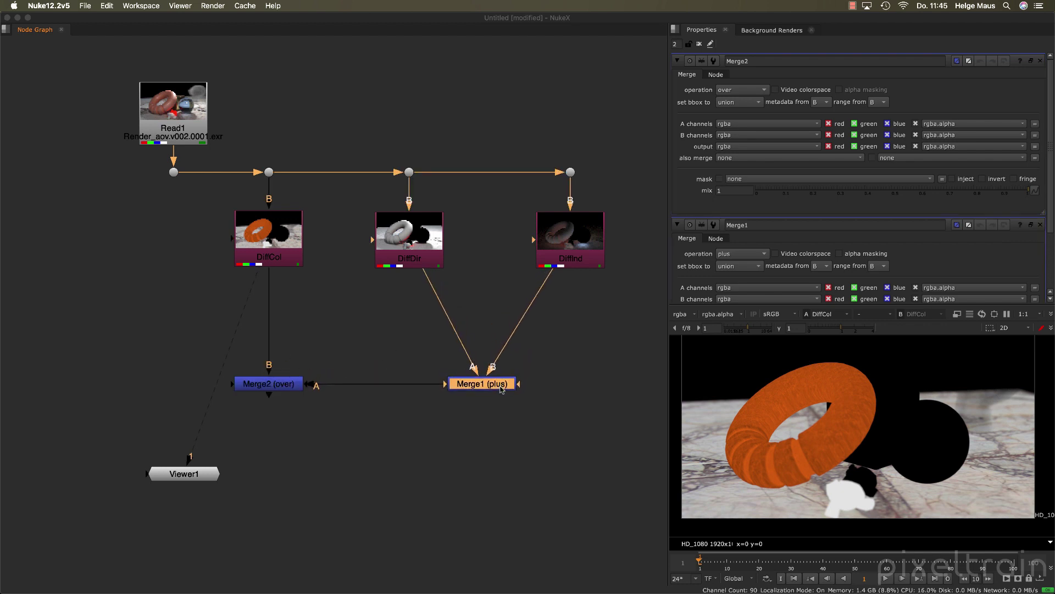
Display the Merge2 output in the viewer, place Viewer1 directly beneath Merge2, and close the Merge1 properties
left_click(285, 385)
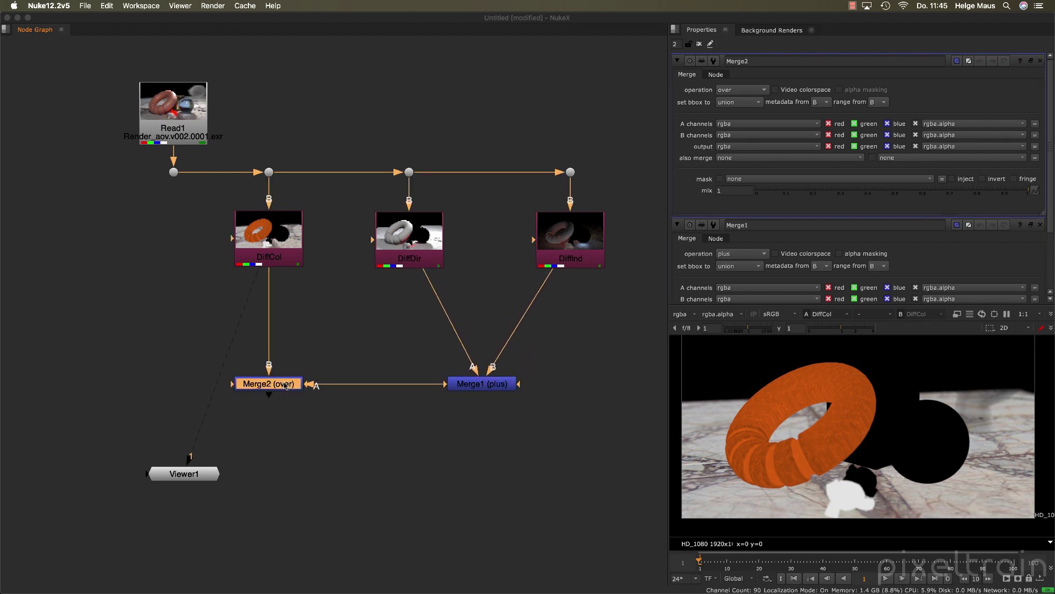
key("1")
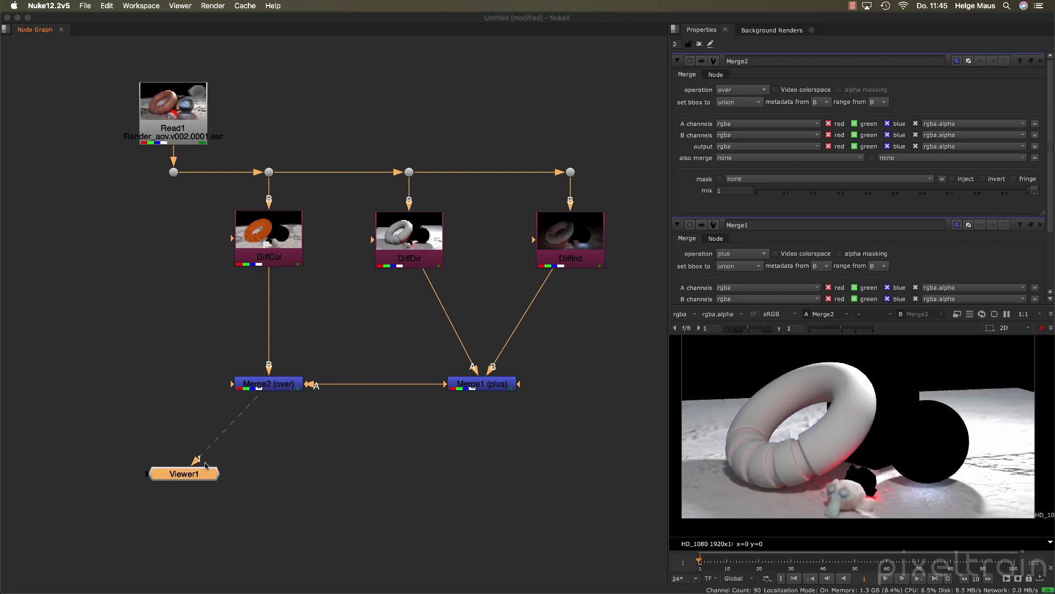
left_click_drag(187, 475, 272, 468)
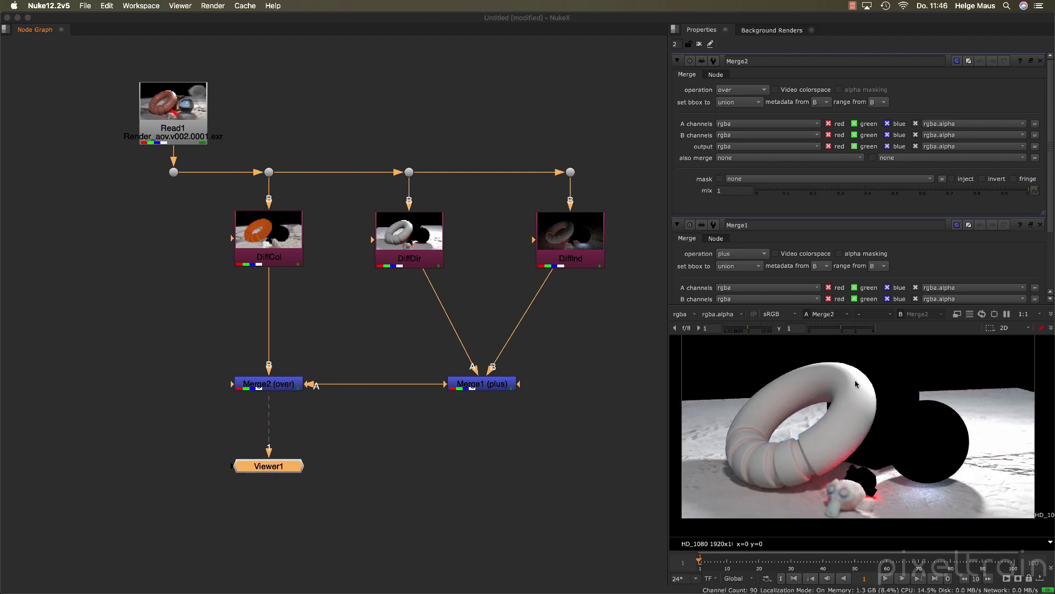
left_click(1040, 225)
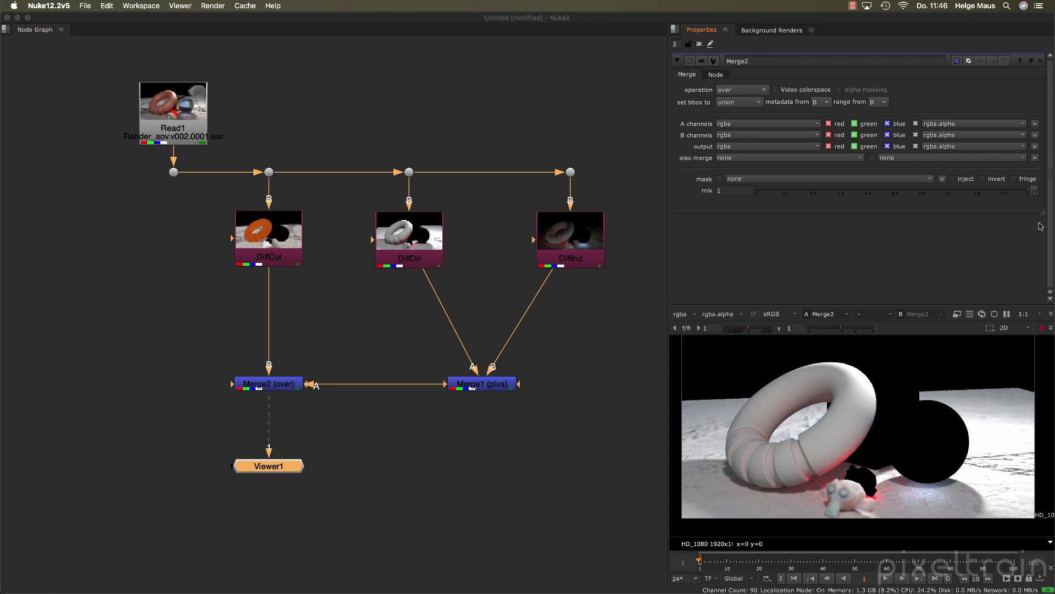
View the DiffCol output and the Merge1 output in turn, moving Viewer1 clear of the DiffCol branch
left_click(743, 91)
left_click(261, 267)
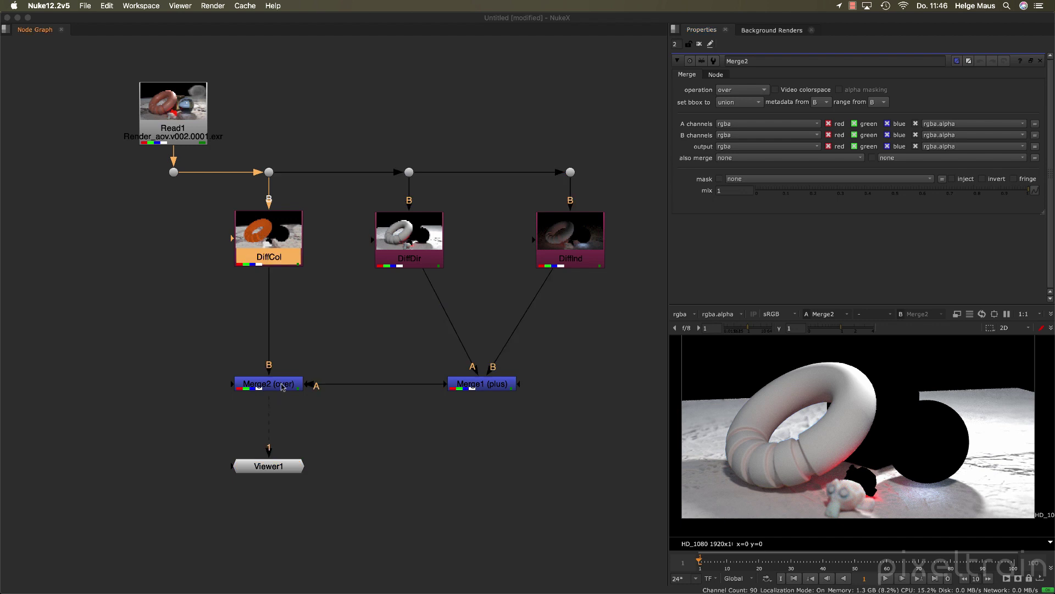
key("1")
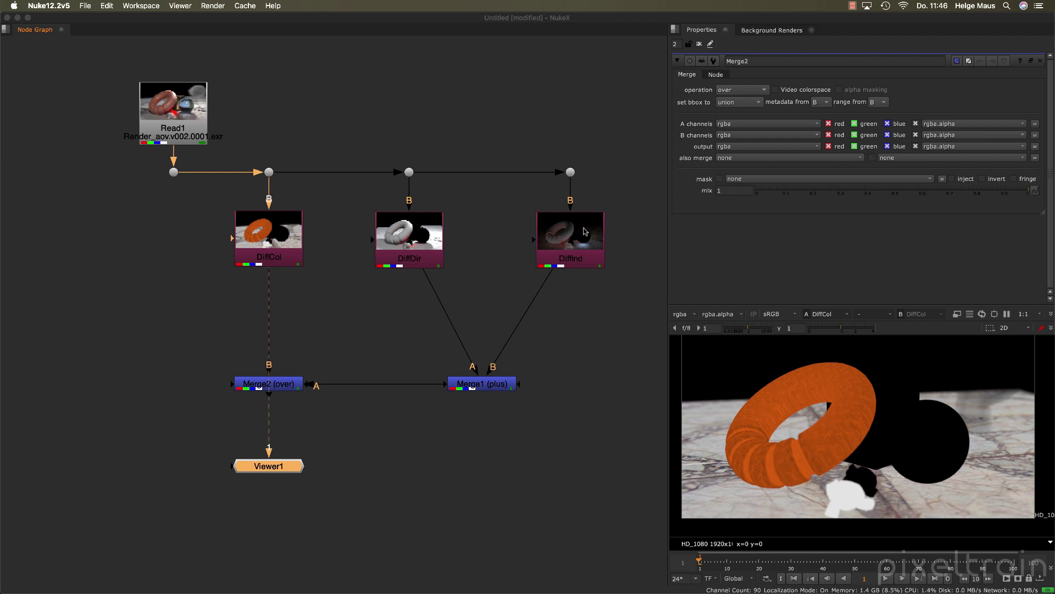
left_click_drag(274, 469, 175, 465)
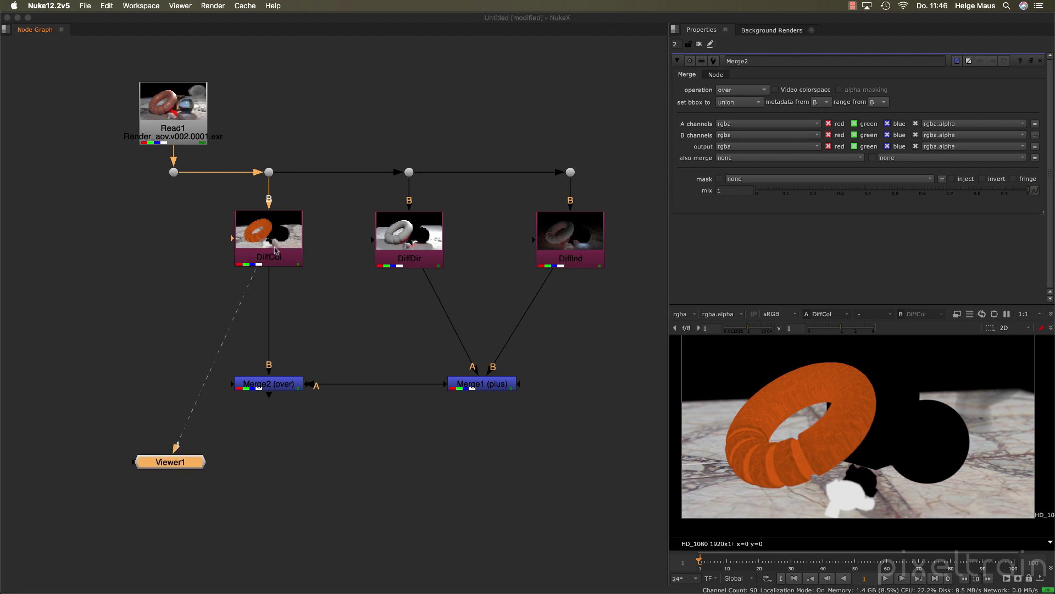
left_click(503, 388)
key("1")
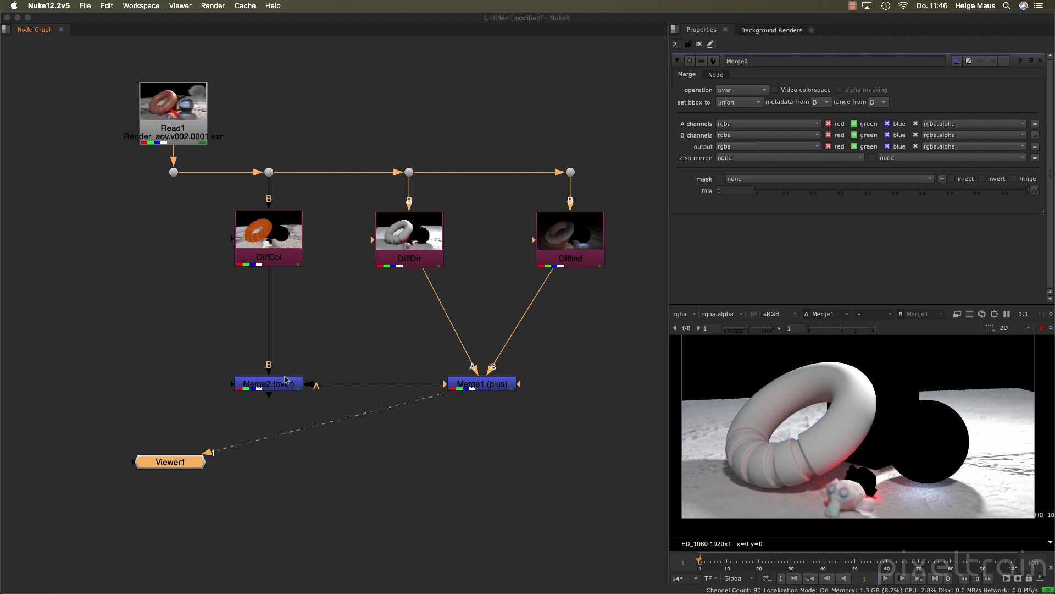
Display the Merge2 output in the viewer and set its operation to multiply
left_click(284, 384)
key("1")
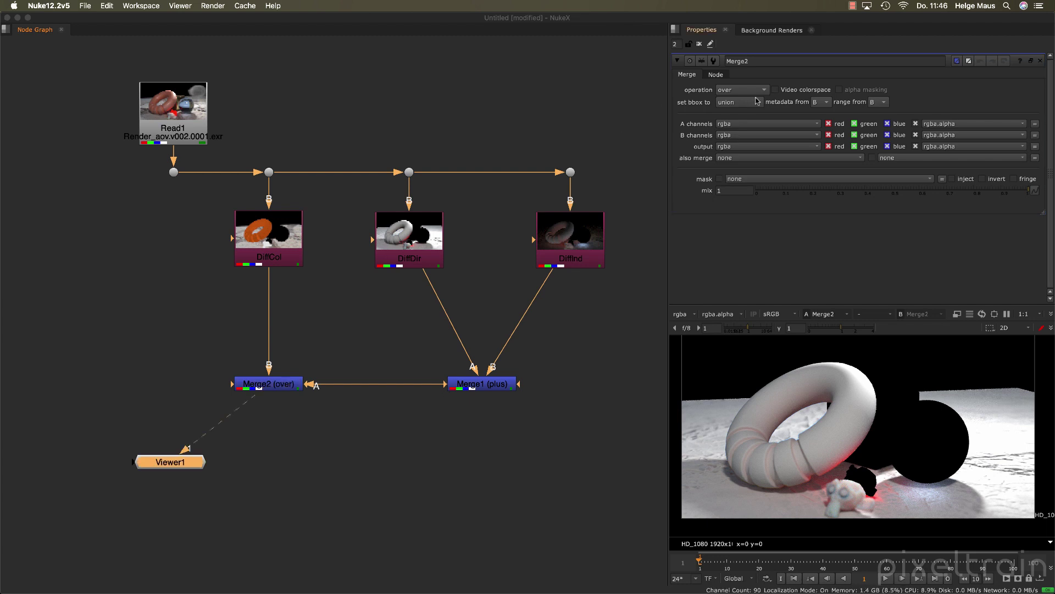
left_click(742, 91)
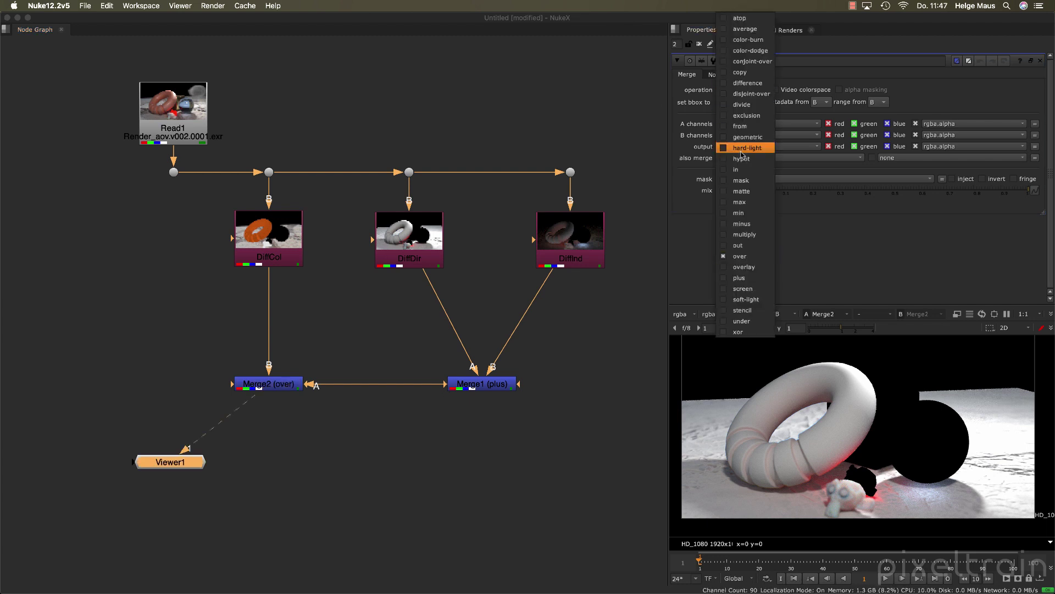
left_click(755, 236)
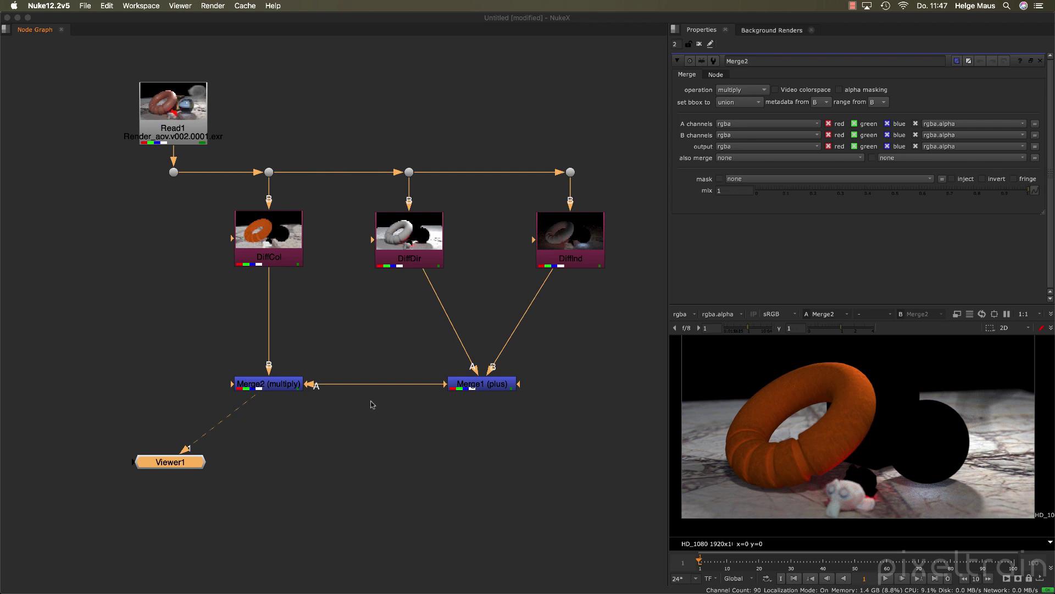
Duplicate the DiffCol, DiffDir and DiffInd nodes with their dots and both Merge nodes, placing the copy beside the original branch
scroll(369, 401, "down", 3)
middle_click_drag(535, 394, 391, 363)
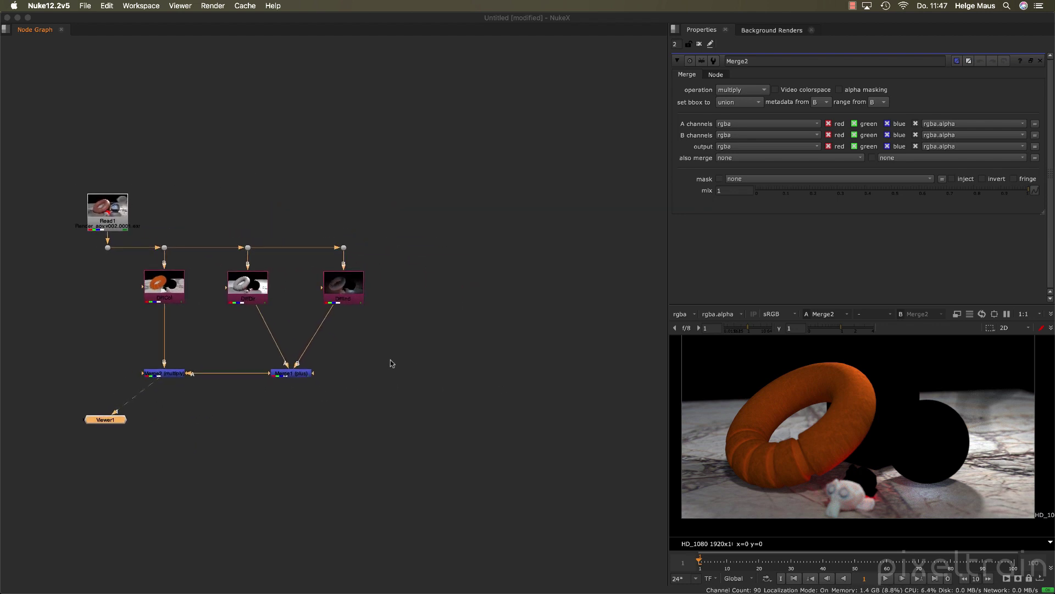
left_click_drag(137, 236, 407, 391)
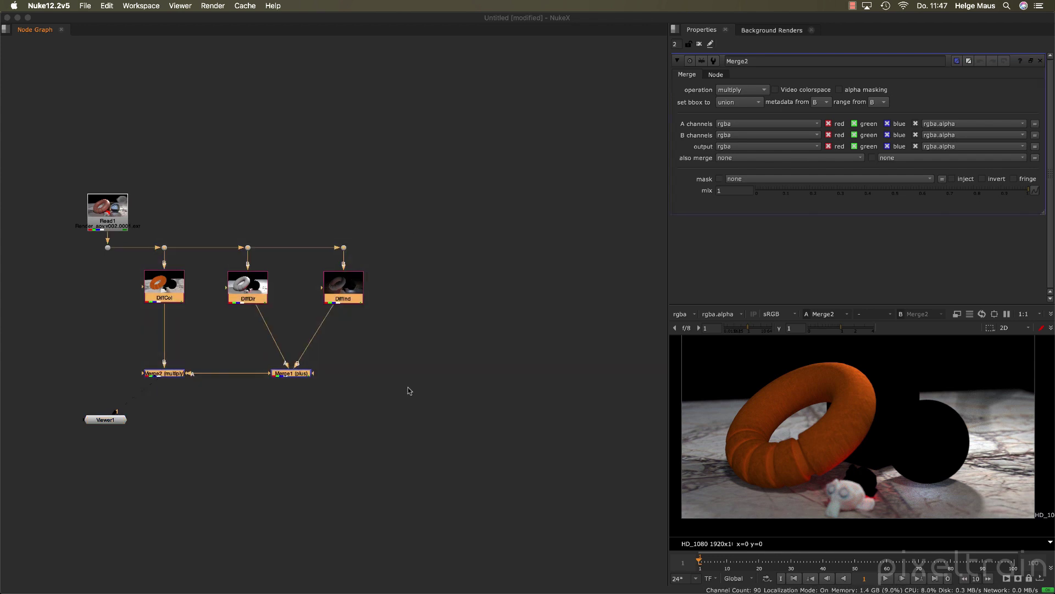
scroll(347, 372, "right", 5)
key("super+c")
key("super+v")
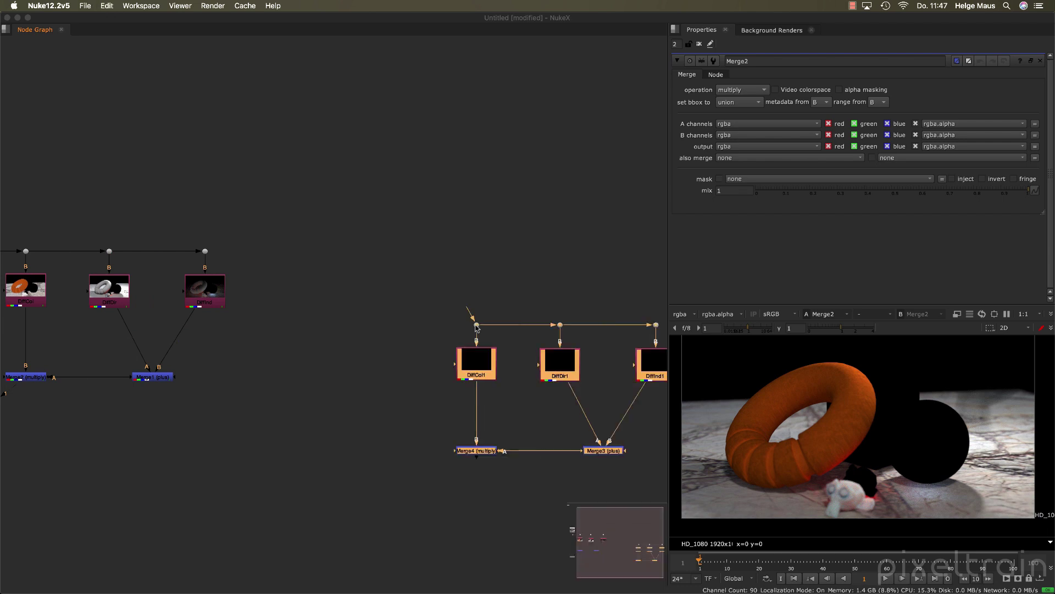
left_click_drag(476, 367, 372, 306)
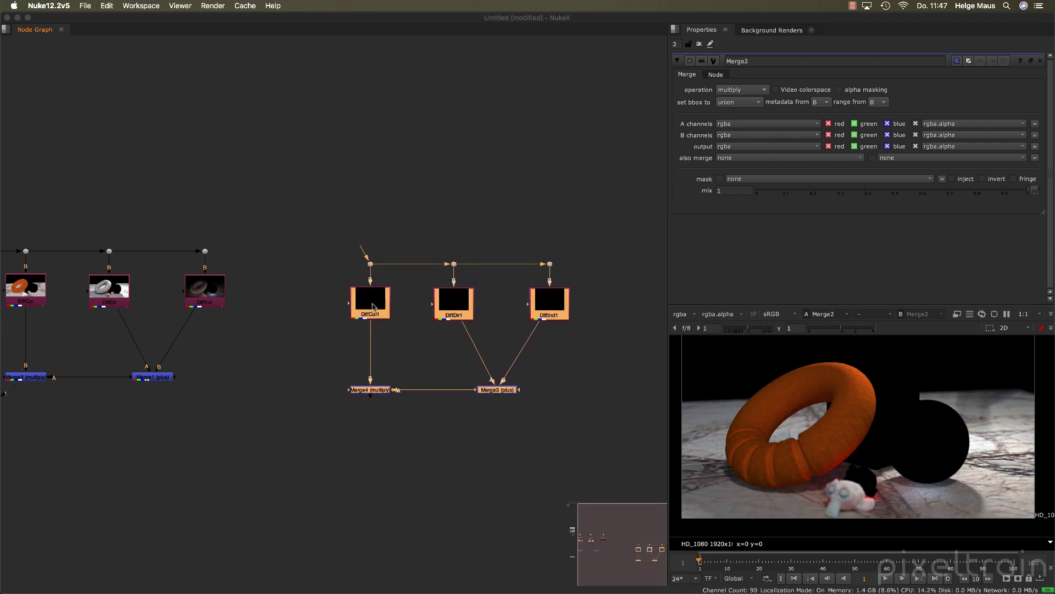
Connect the copied branch's first dot to the dot above DiffInd and align the copied nodes with the originals
left_click(393, 335)
left_click_drag(366, 256, 205, 252)
left_click_drag(616, 233, 260, 423)
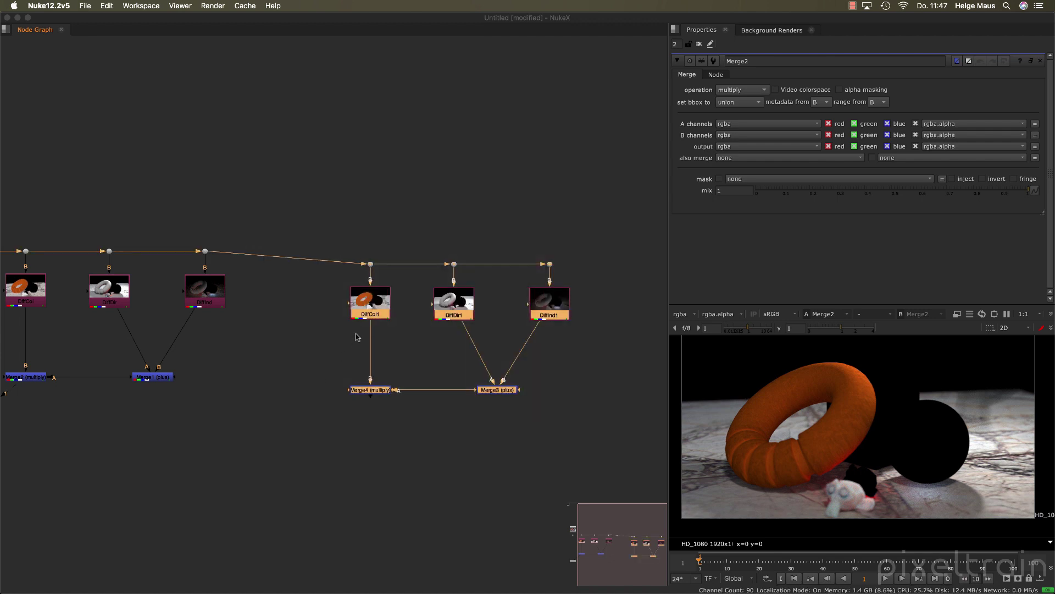
left_click_drag(370, 315, 367, 300)
left_click(395, 338)
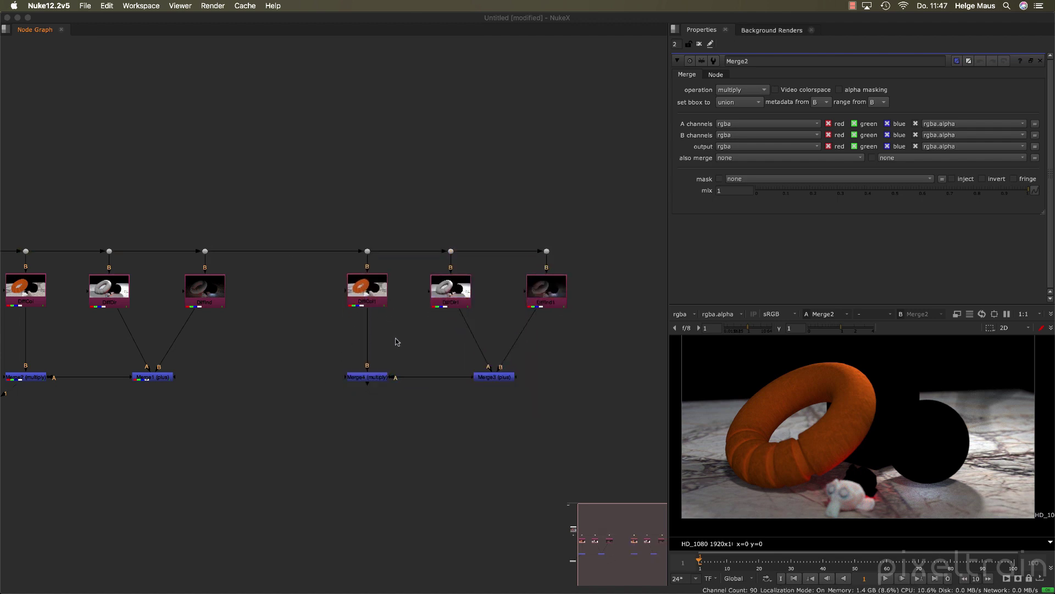
Clear the Merge2 properties, lock the Properties panel, and open the copied DiffCol1 node's settings in a narrower floating window beside the nodes
scroll(395, 338, "up", 3)
middle_click_drag(393, 337, 319, 354)
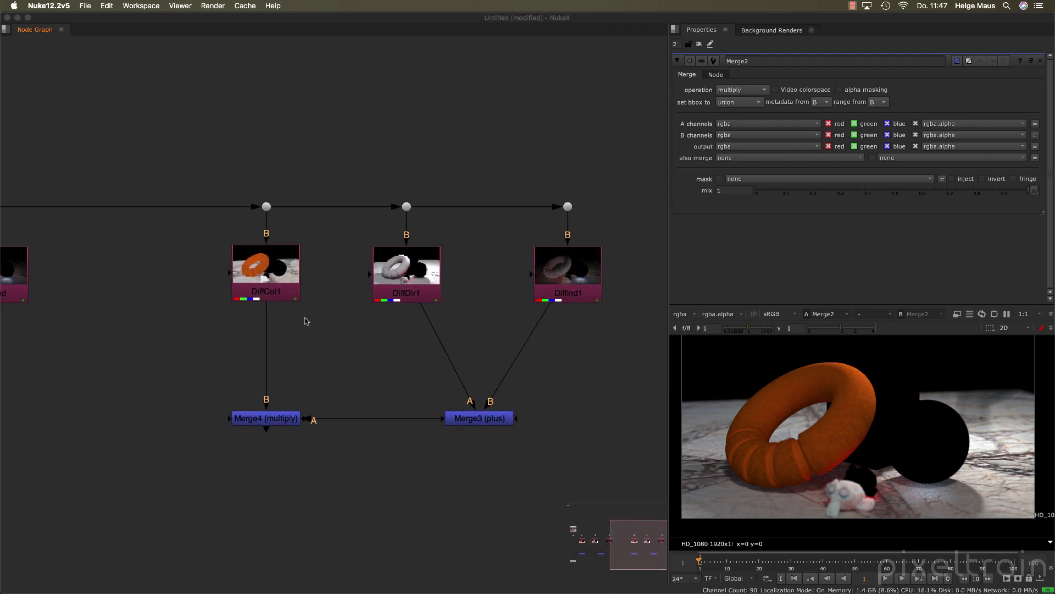
double_click(271, 277)
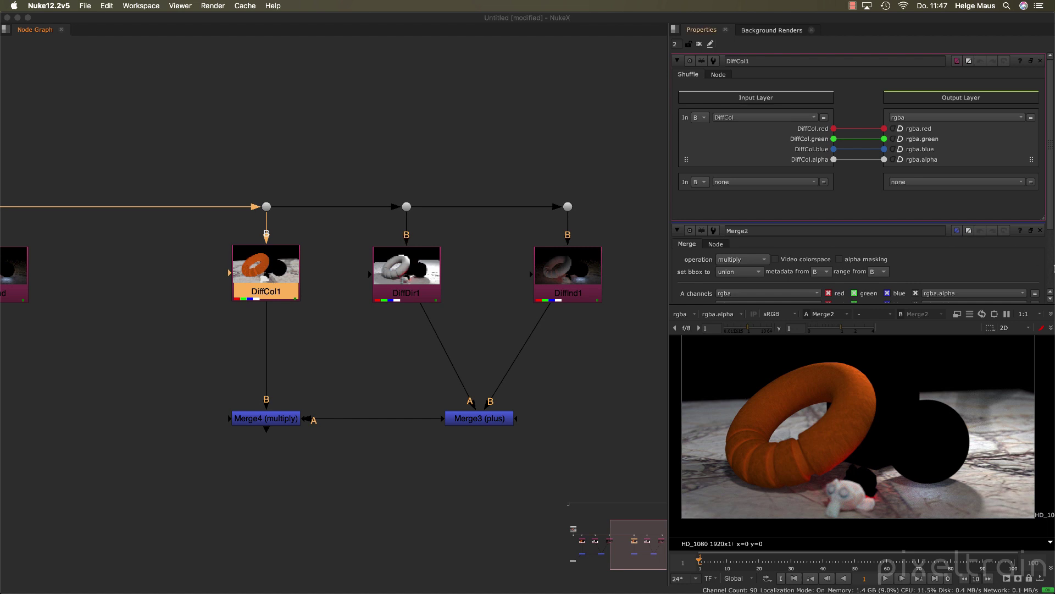
left_click(1040, 230)
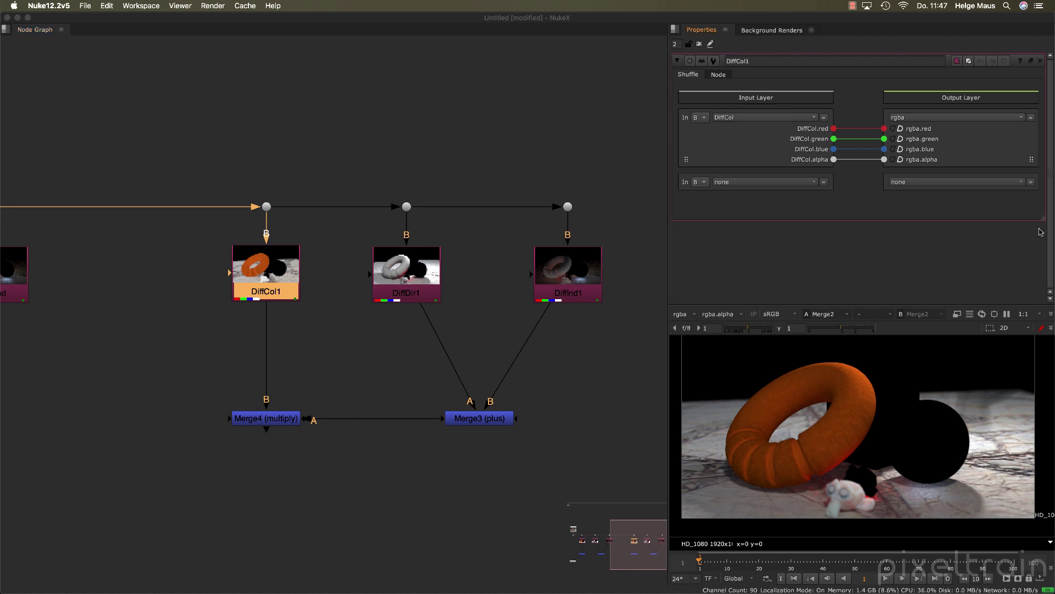
left_click(689, 44)
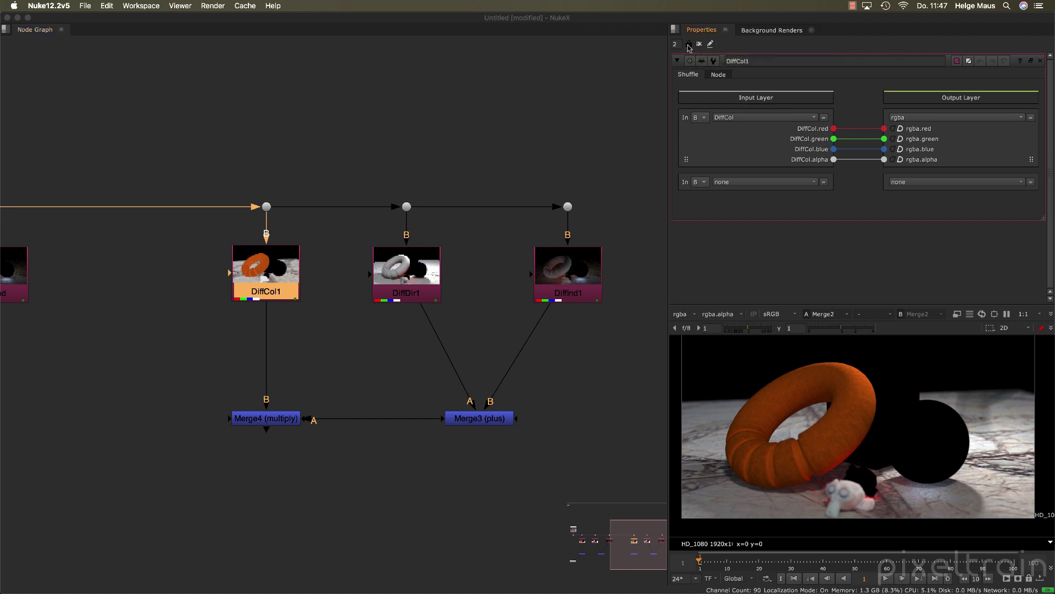
double_click(268, 270)
left_click_drag(477, 181, 724, 64)
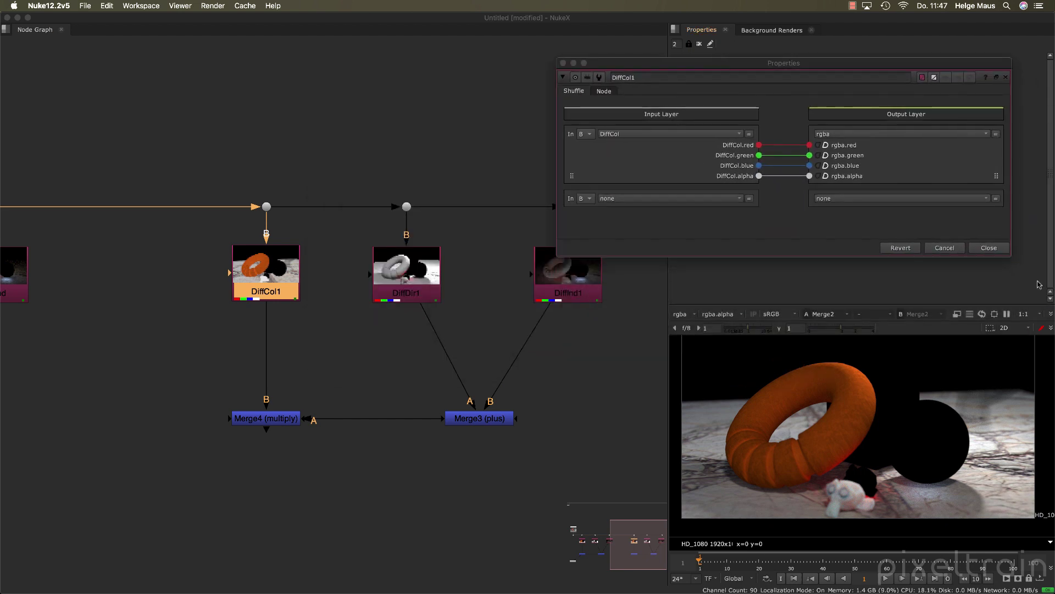
left_click_drag(1011, 256, 874, 259)
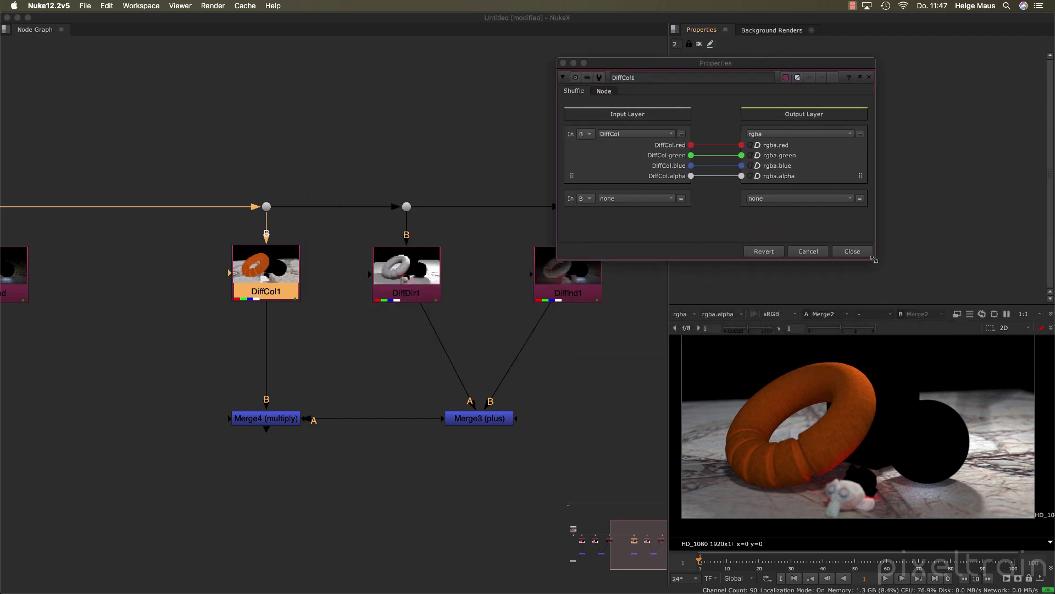
left_click_drag(634, 66, 710, 69)
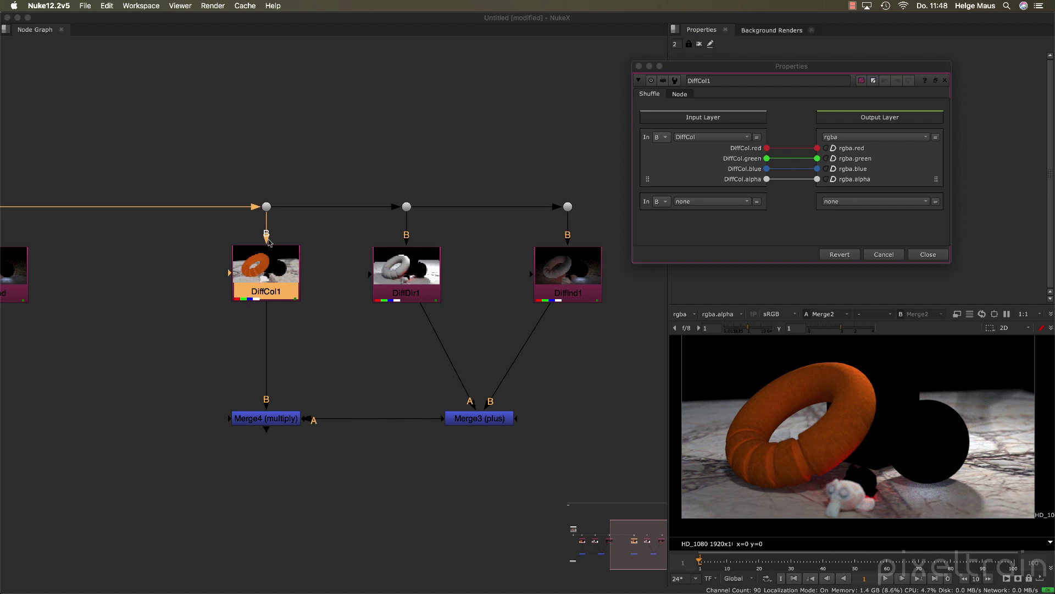
Rename the DiffCol1 node as GlossCol and set its input layer to GlossCol
left_click(740, 82)
double_click(740, 83)
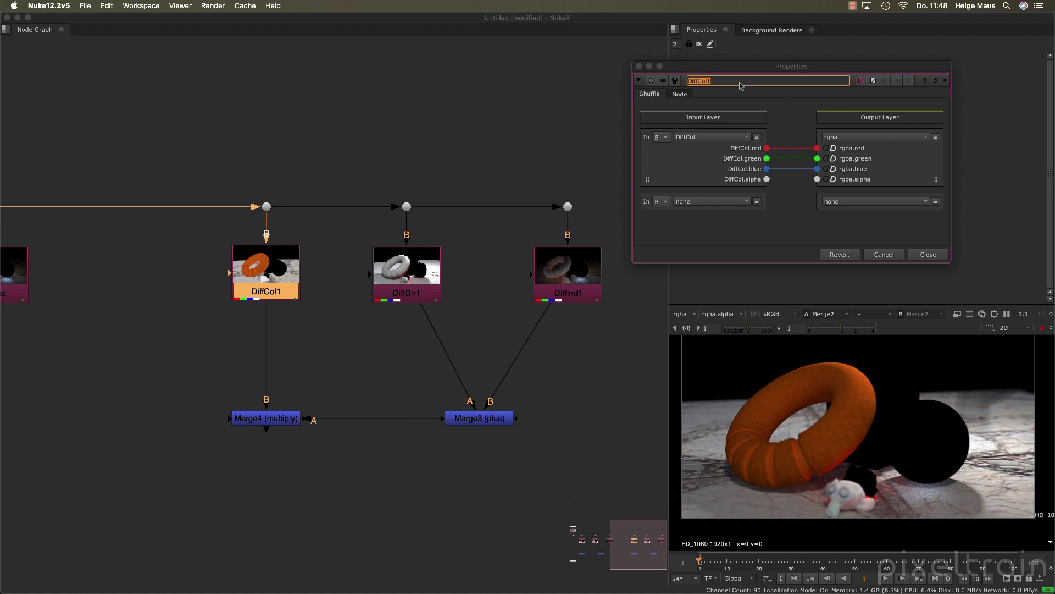
type("GlossCol")
key("Return")
left_click(692, 137)
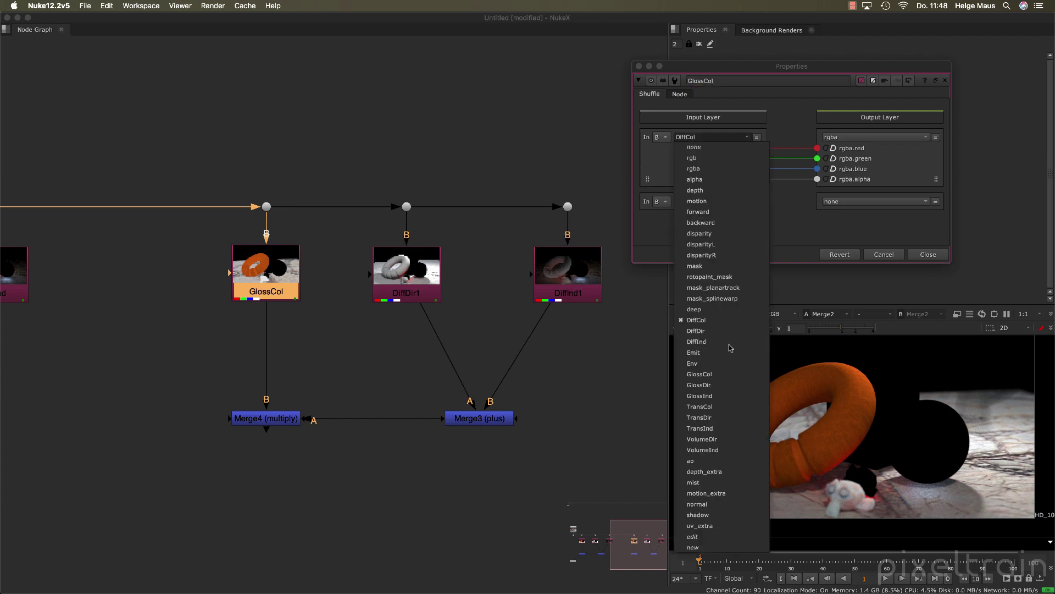
left_click(713, 375)
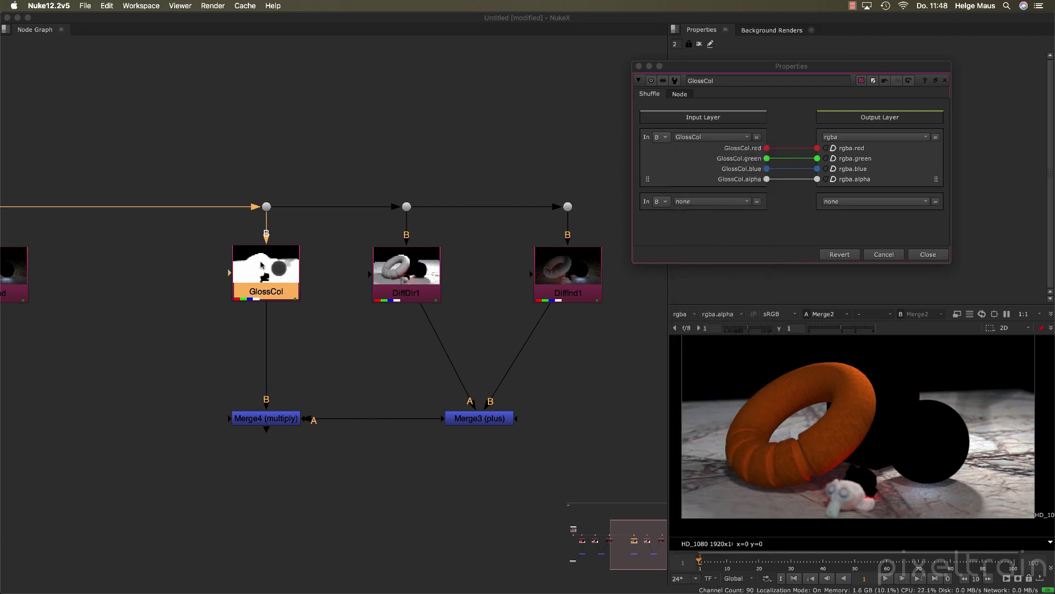
left_click(928, 255)
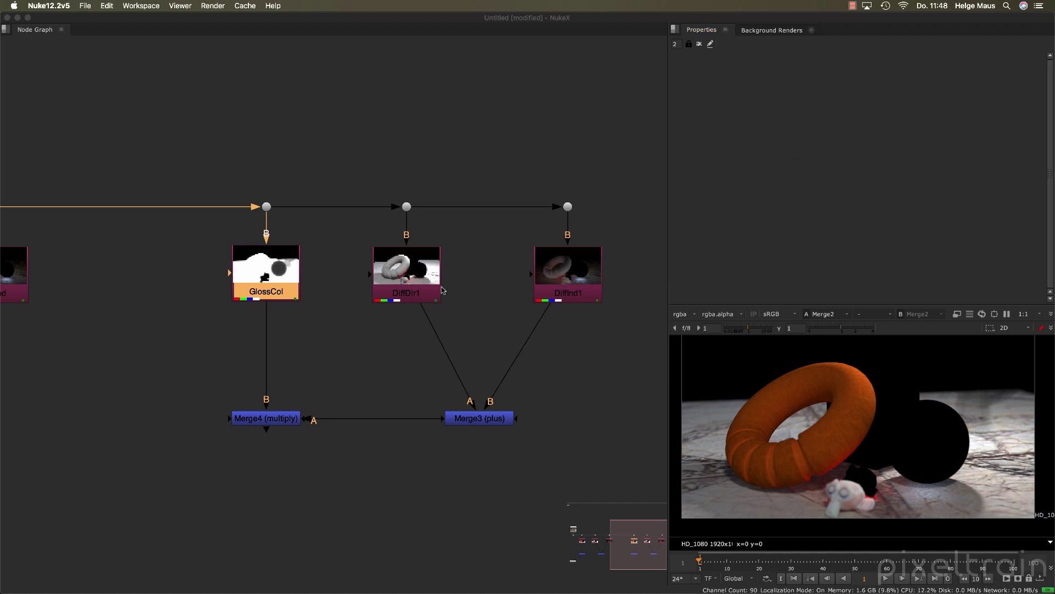
Rename the DiffDir1 node as GlossDir and set its input layer to GlossDir
double_click(422, 284)
left_click_drag(204, 182, 849, 90)
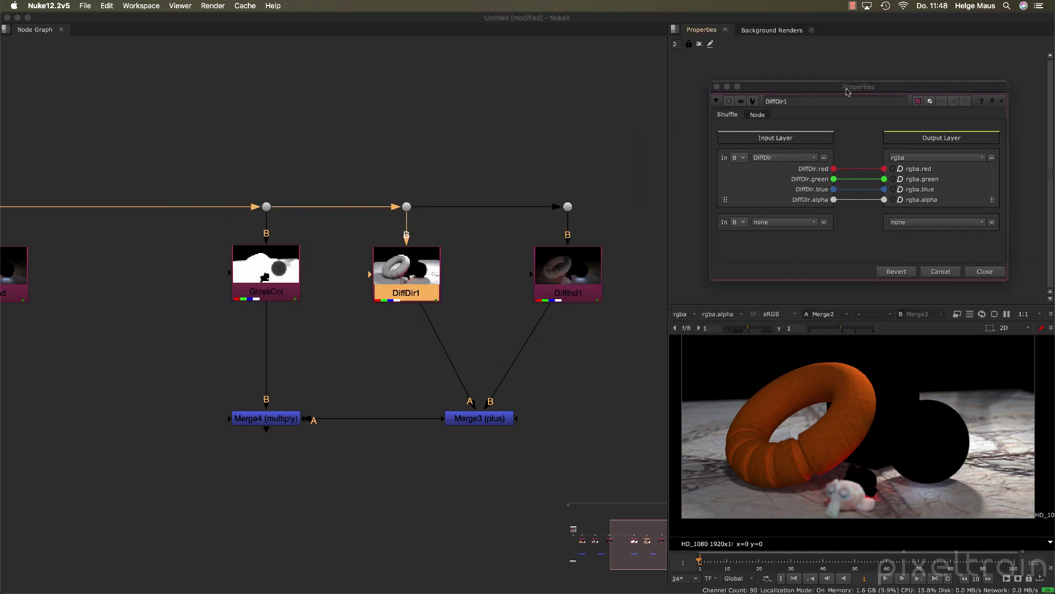
left_click(821, 102)
double_click(821, 102)
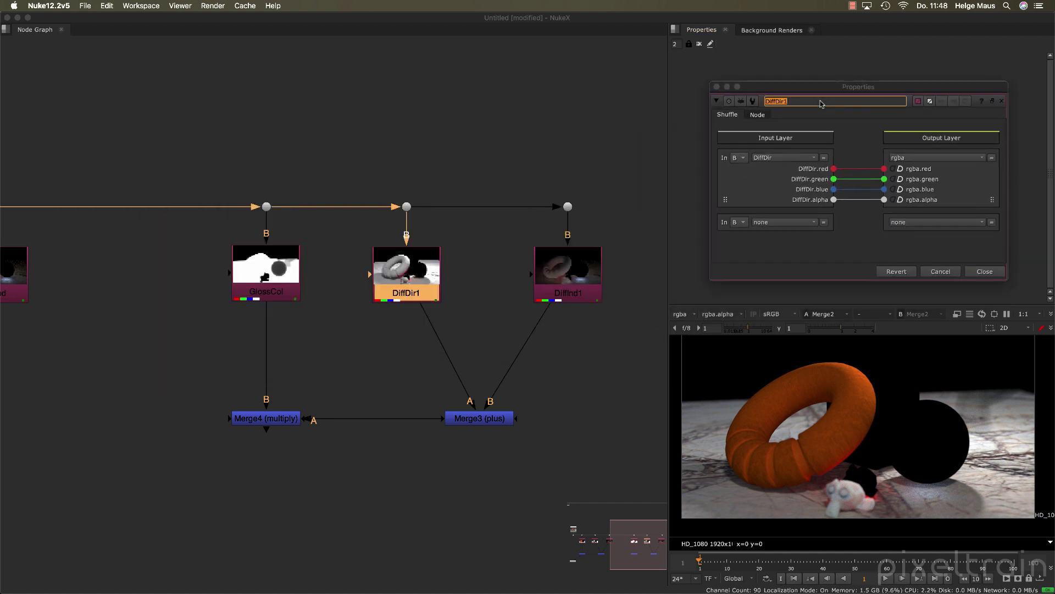
type("GlossDir")
key("Return")
left_click(798, 158)
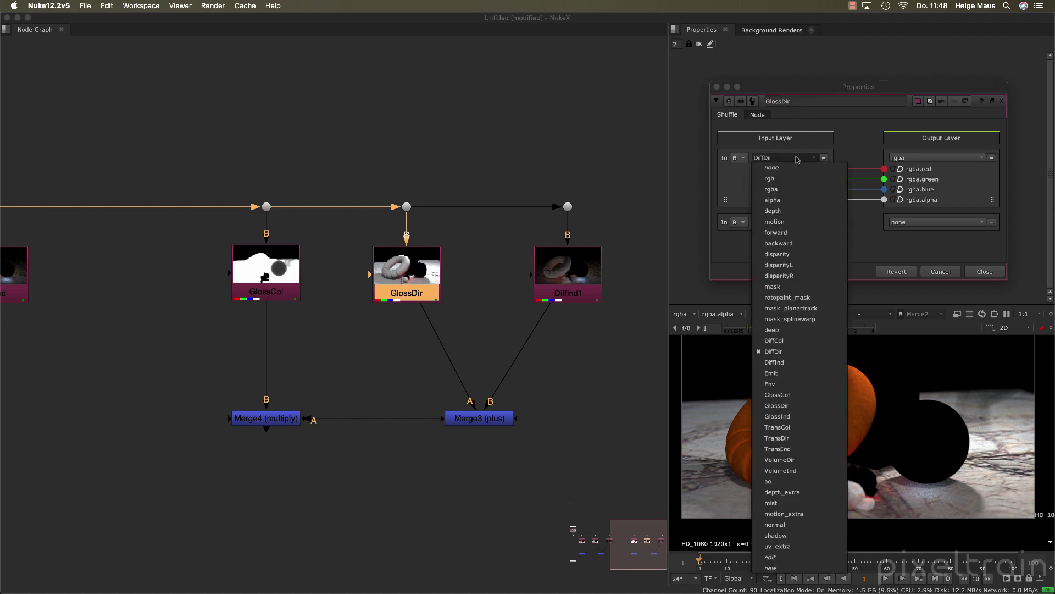
left_click(788, 409)
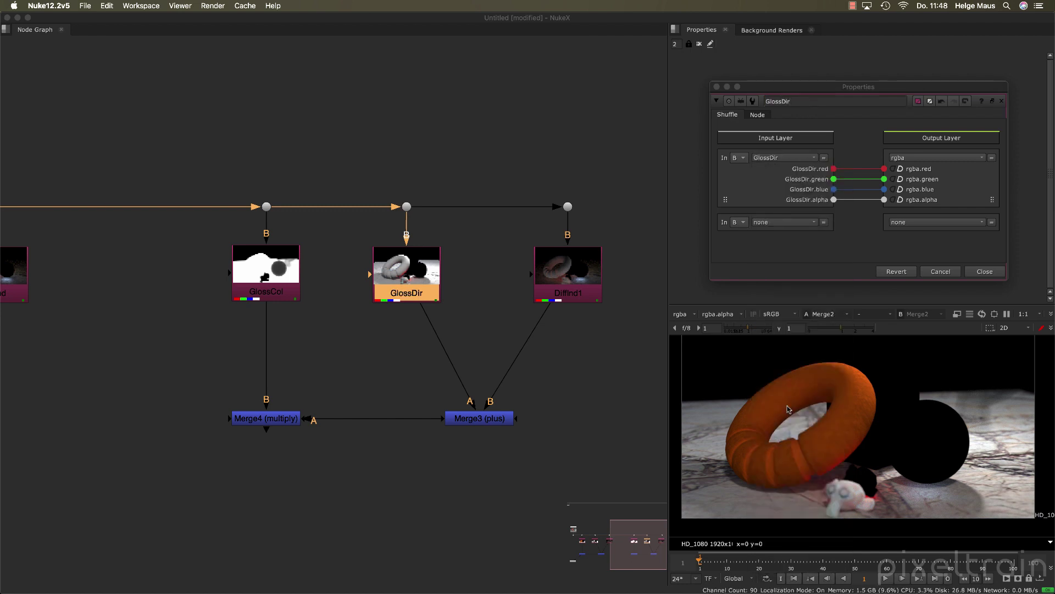
left_click(978, 273)
Rename the DiffInd1 node as GlossInd and set its input layer to GlossInd
double_click(579, 282)
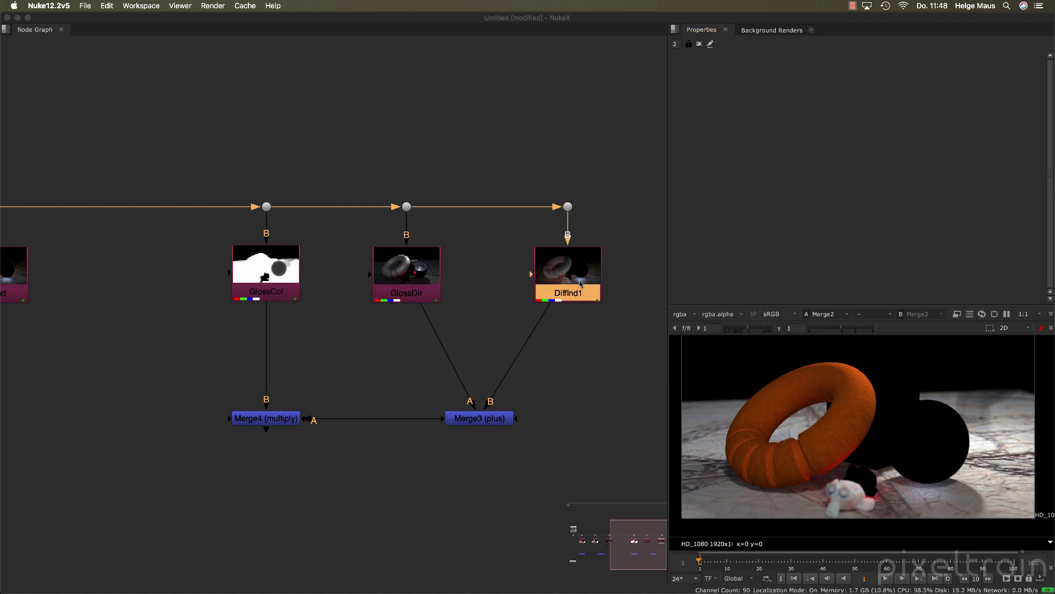
left_click_drag(299, 176, 864, 90)
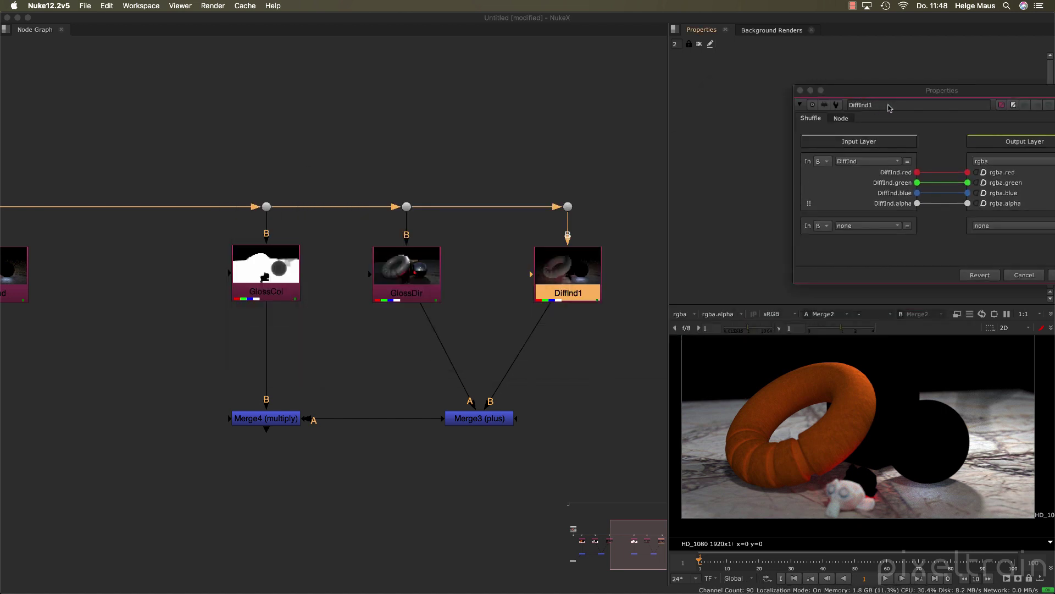
double_click(889, 105)
type("GlossInd")
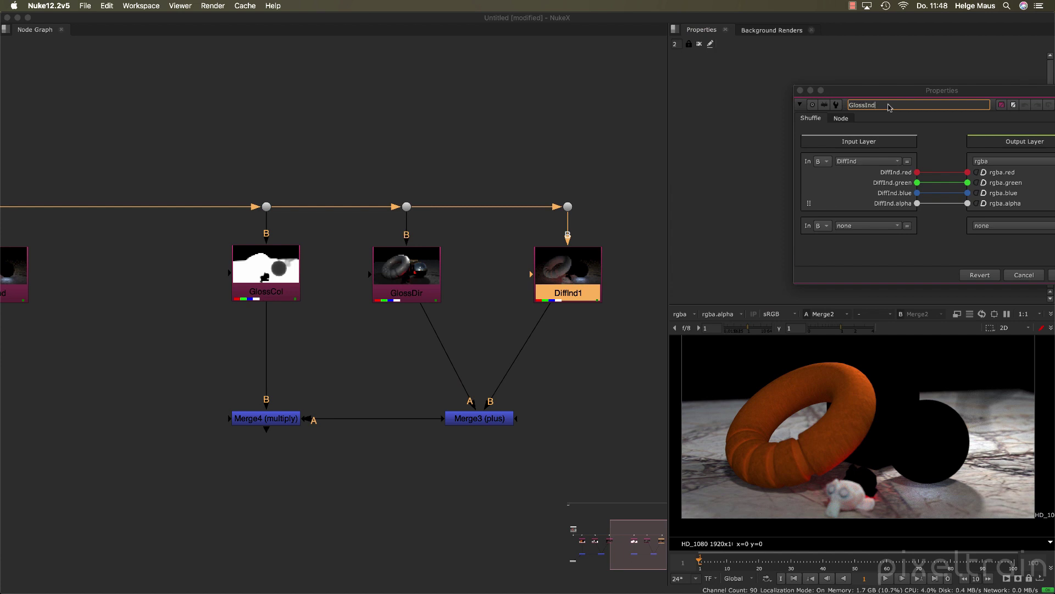
key("Return")
left_click(863, 161)
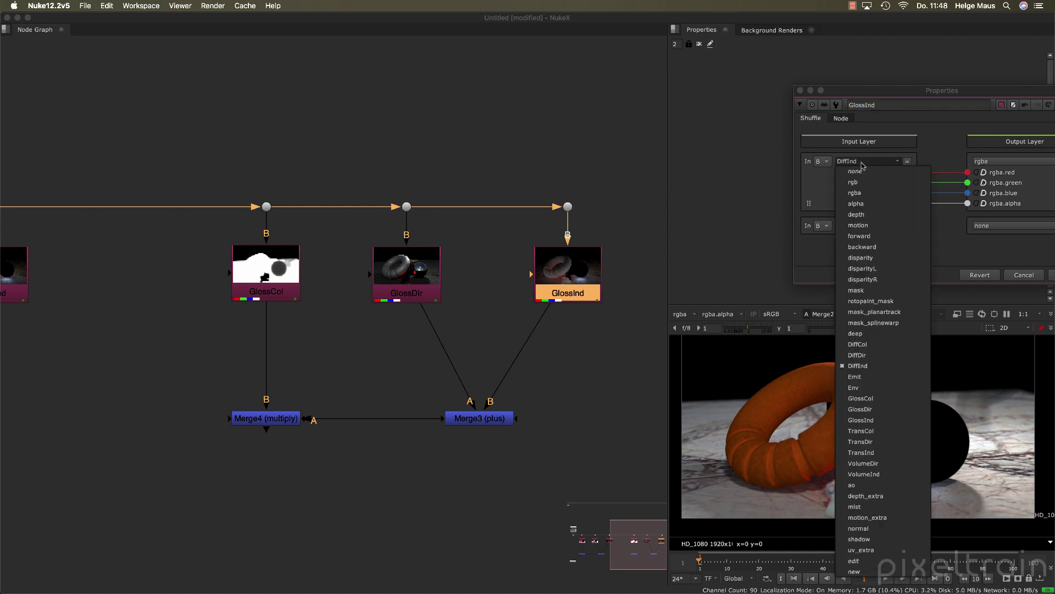
left_click(878, 421)
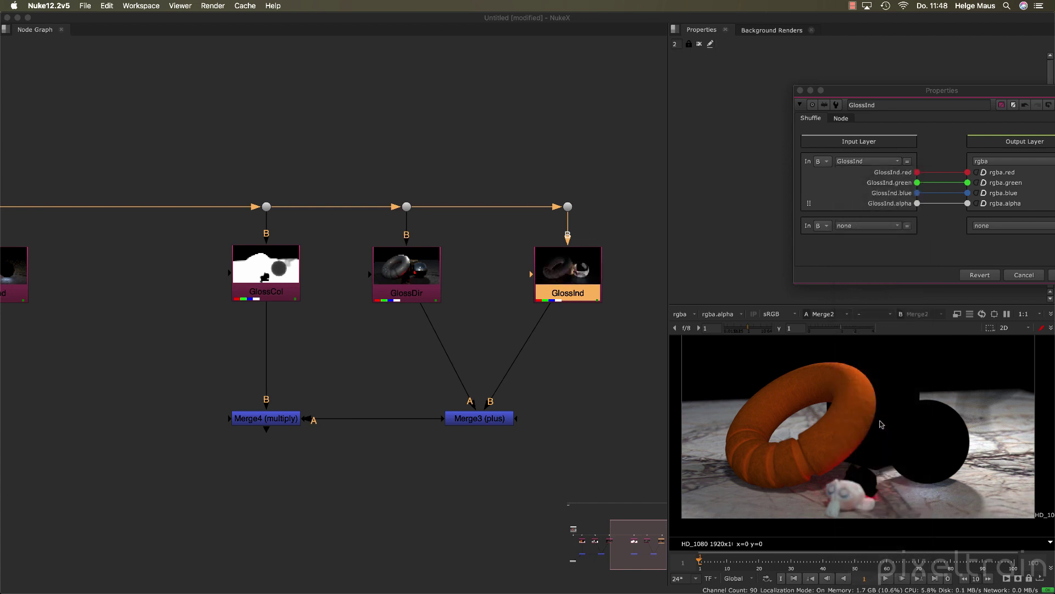
left_click_drag(875, 94, 717, 76)
left_click(910, 255)
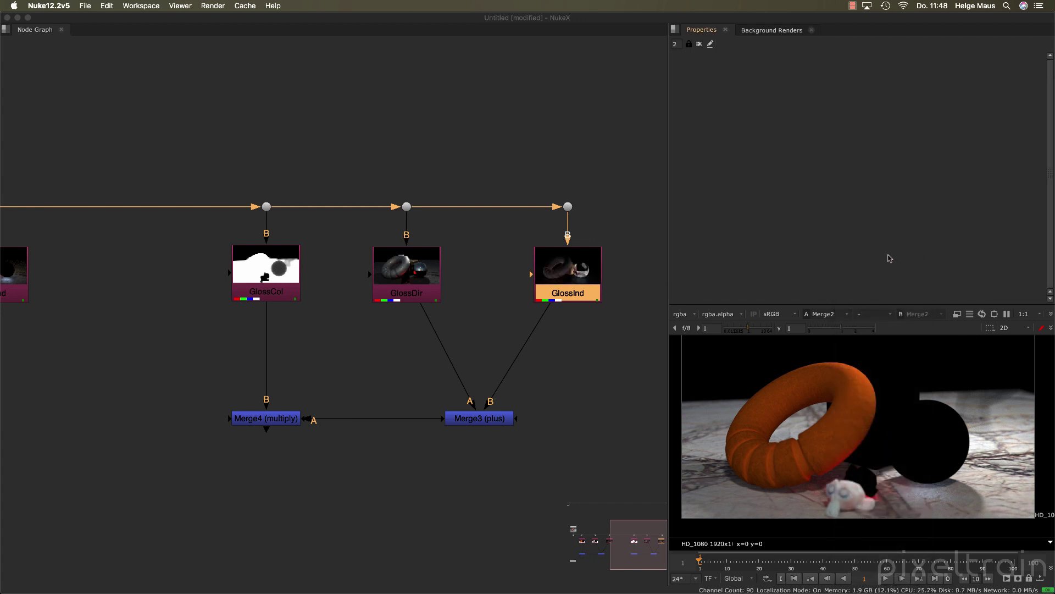
View the GlossCol, GlossDir and GlossInd outputs in turn to examine each glossy pass
left_click(421, 328)
left_click(278, 278)
key("1")
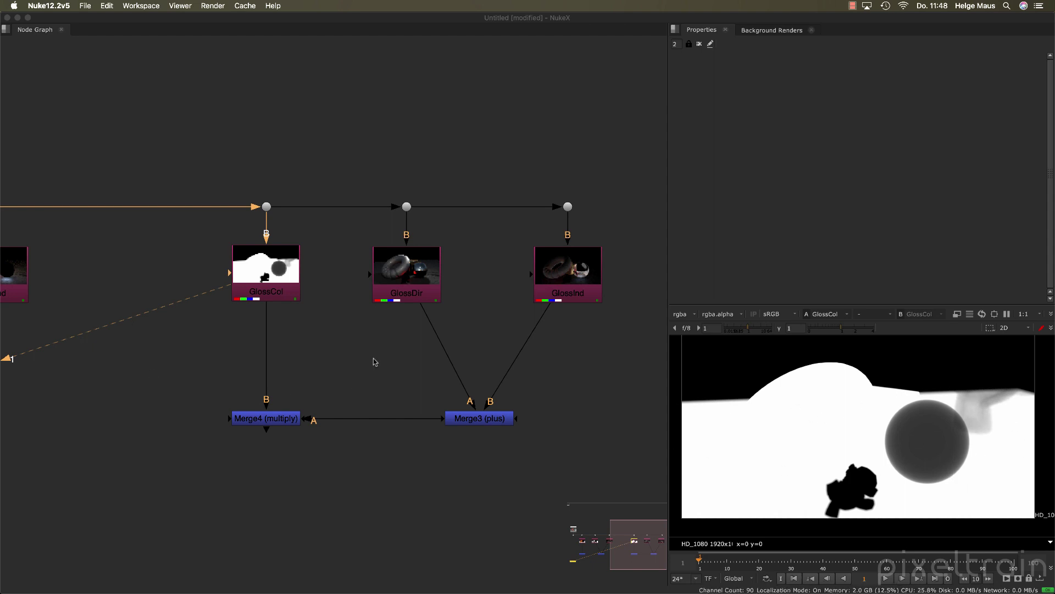
left_click(409, 280)
key("1")
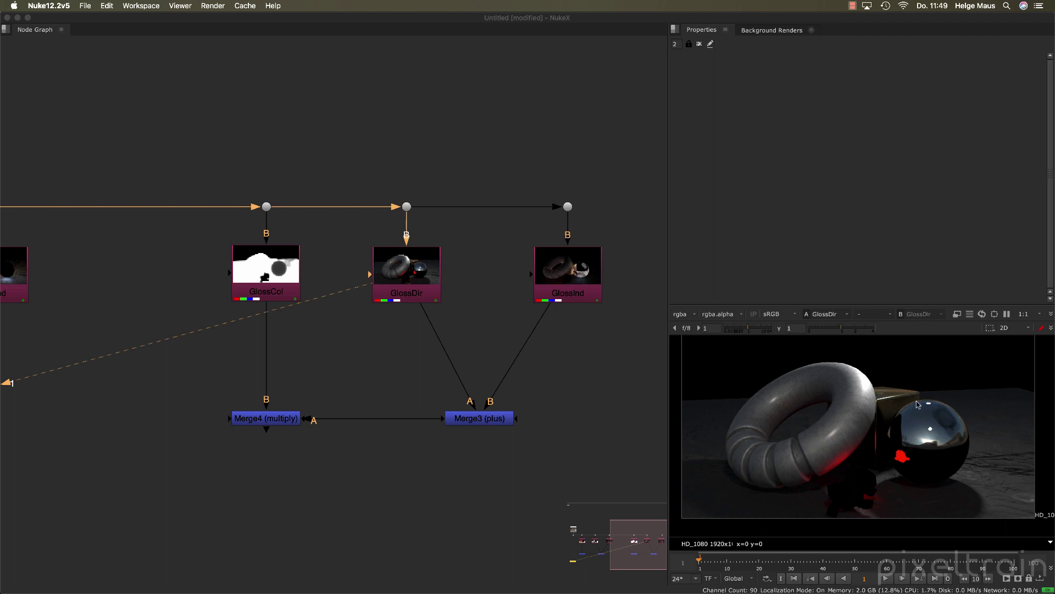
left_click(570, 282)
key("1")
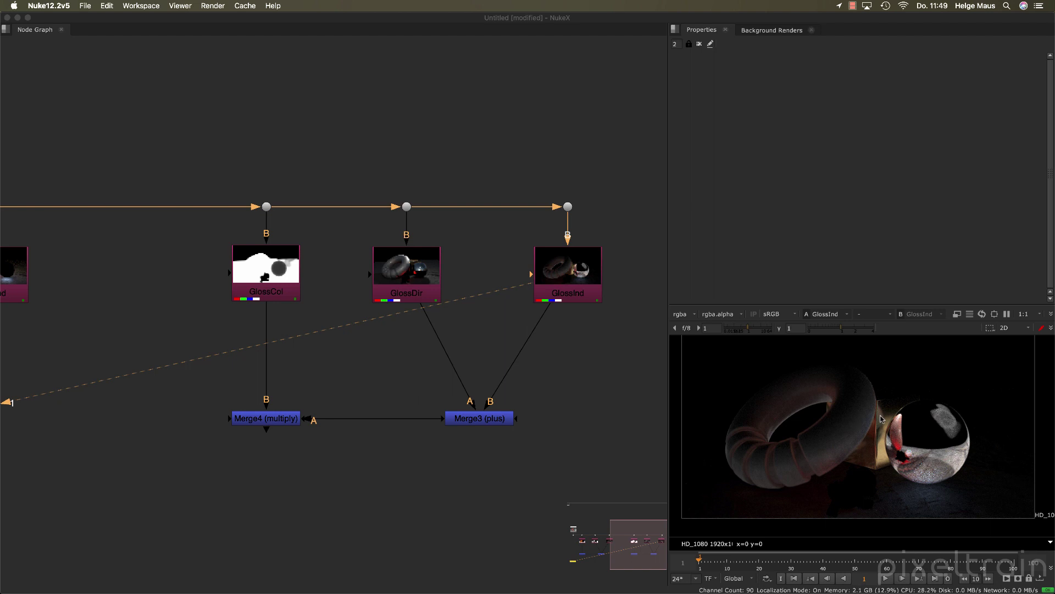
left_click(154, 248)
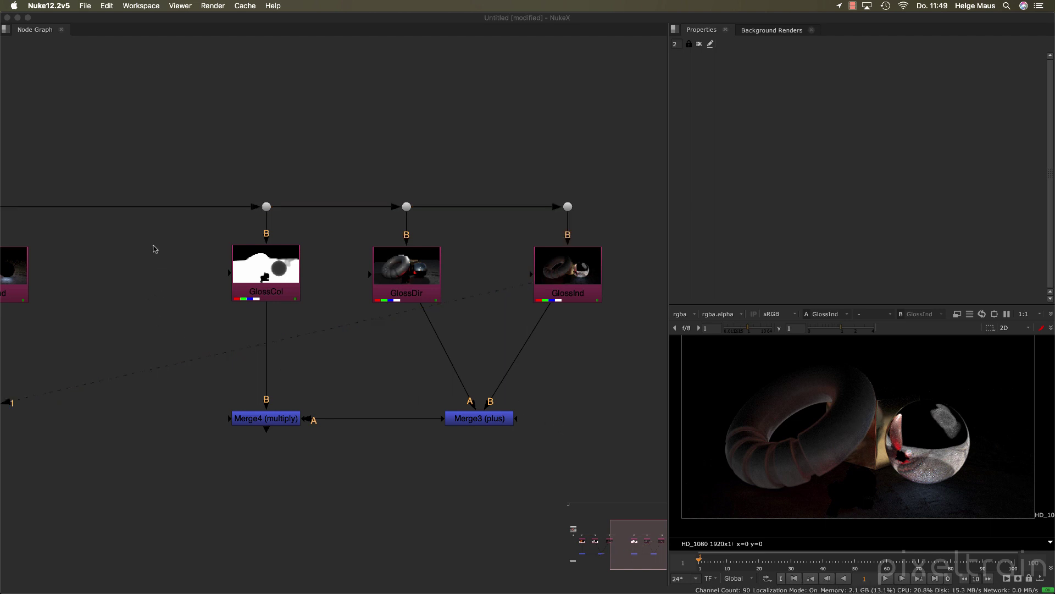
left_click_drag(154, 248, 156, 320)
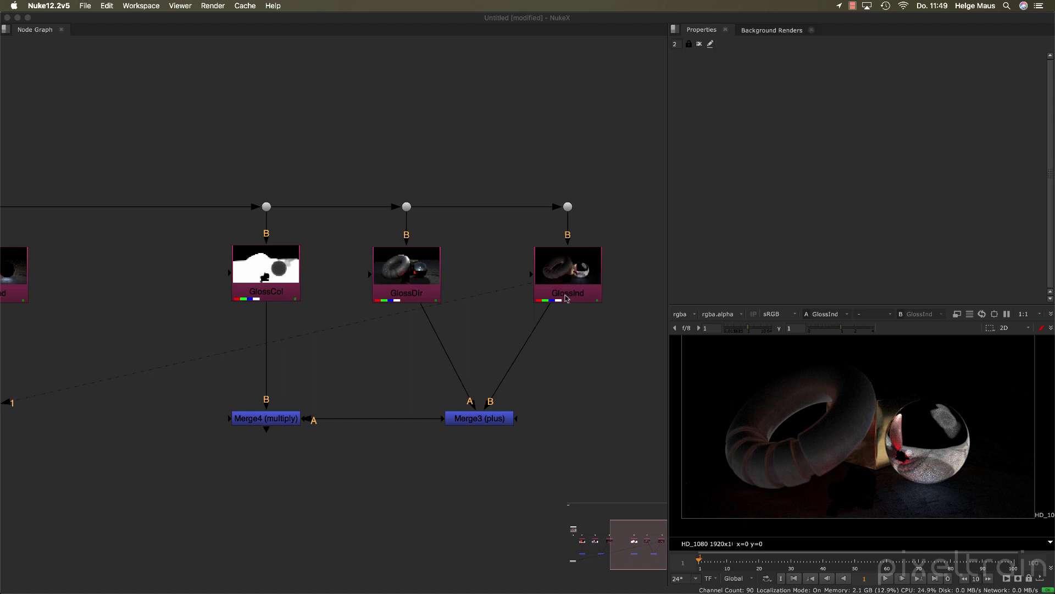
View the glossy branch's plus merge output and its multiply merge output in turn
left_click(491, 424)
key("1")
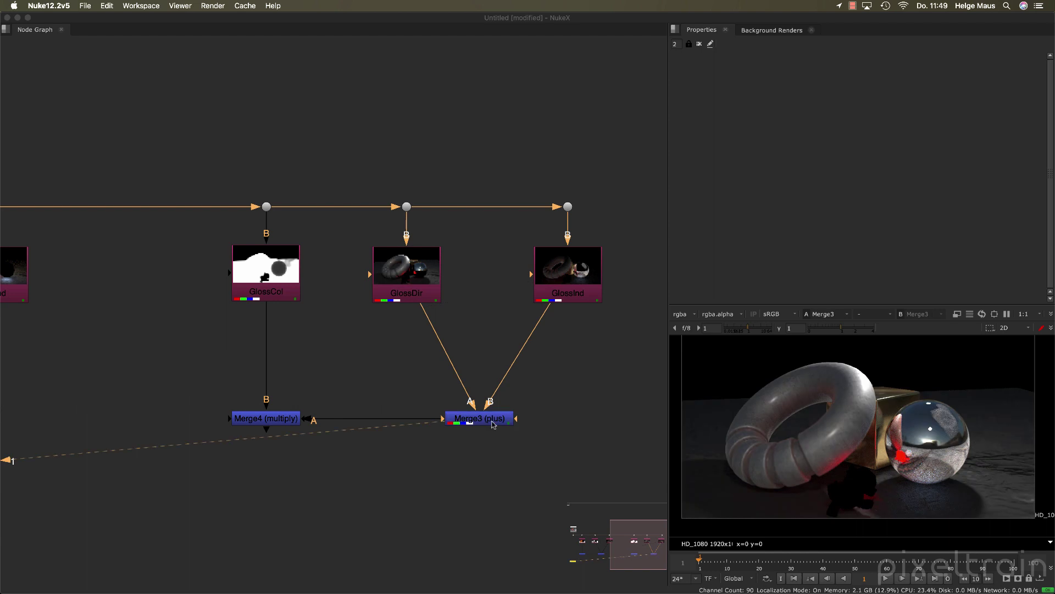
left_click(509, 418)
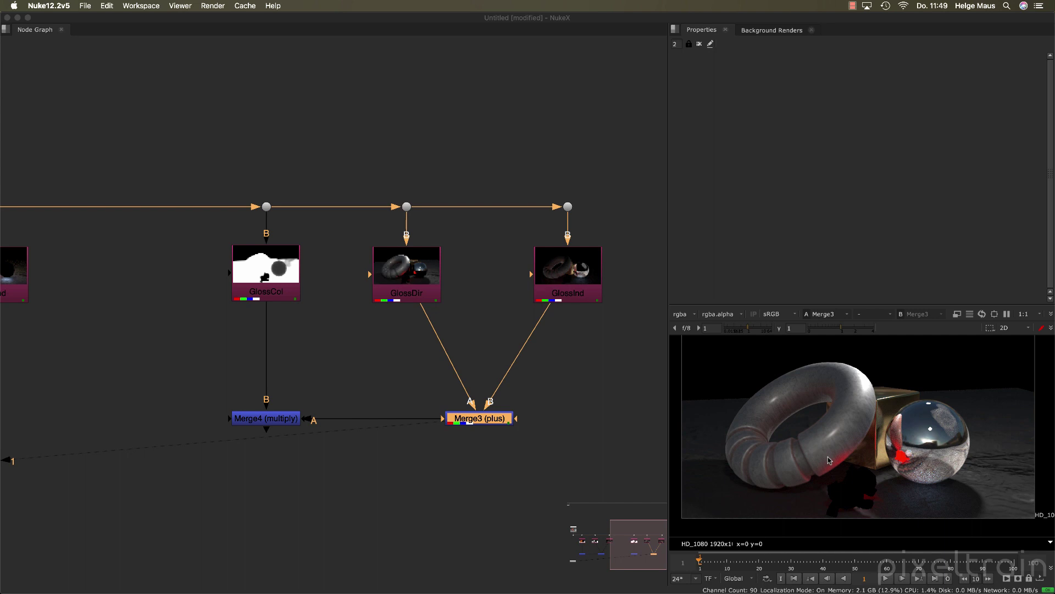
left_click(271, 420)
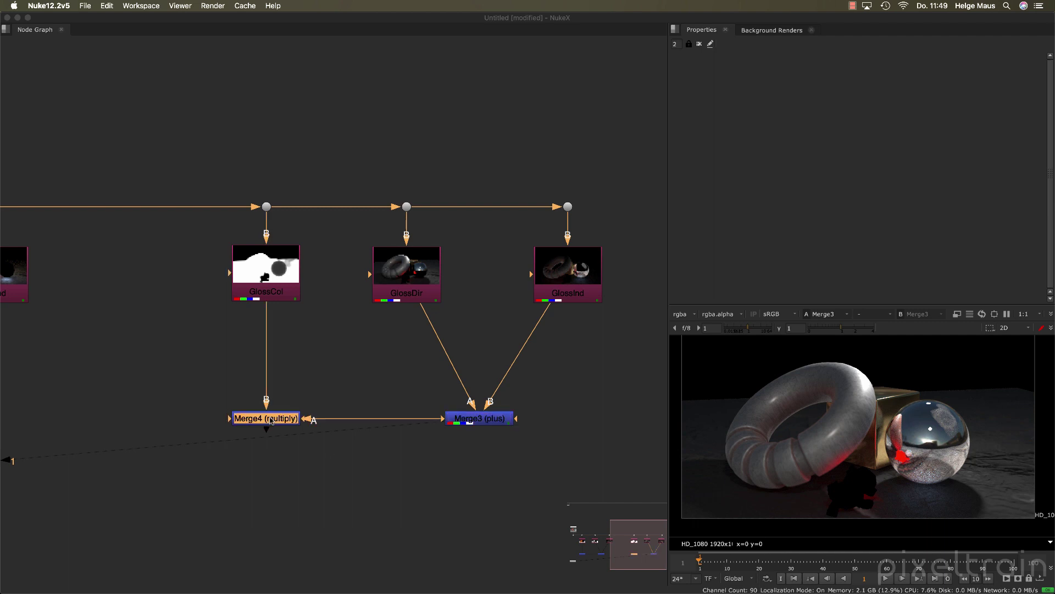
key("1")
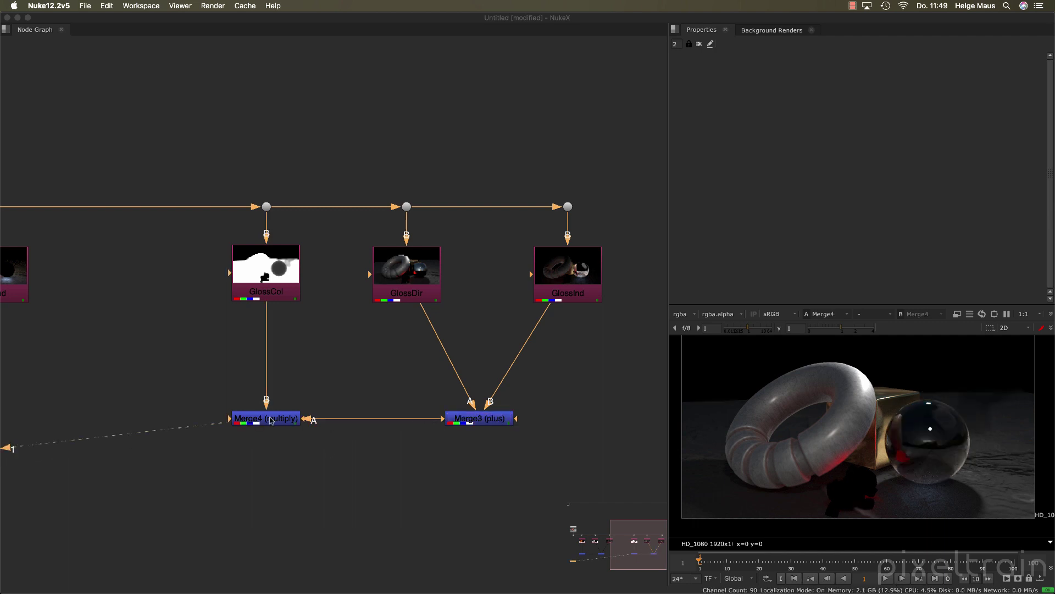
Switch to Safari and examine the Cycles pass combining diagram in the Blender Manual
scroll(332, 348, "down", 10)
scroll(346, 348, "up", 3)
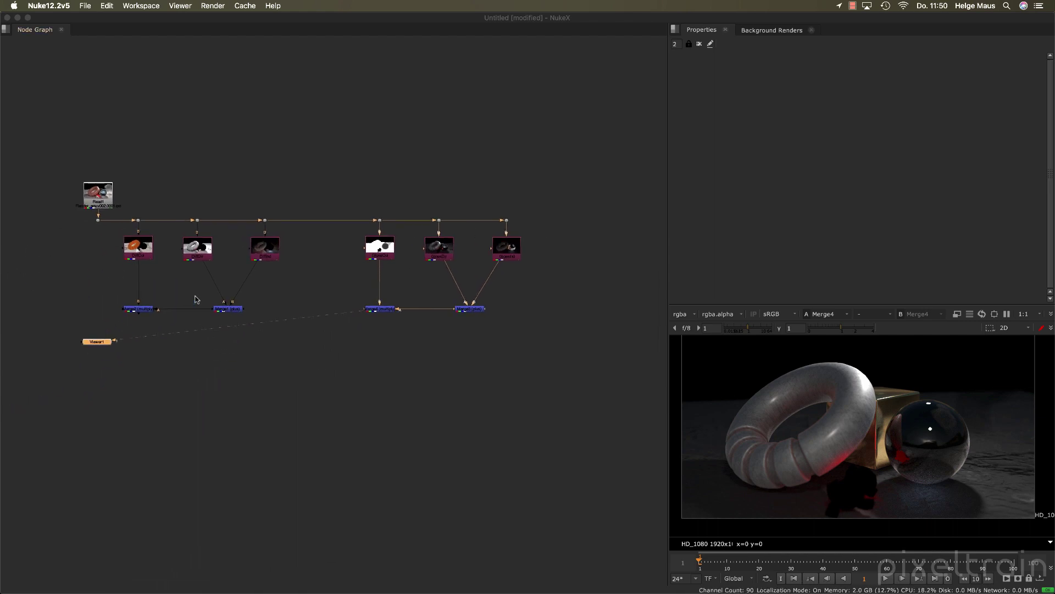
key("super+Tab")
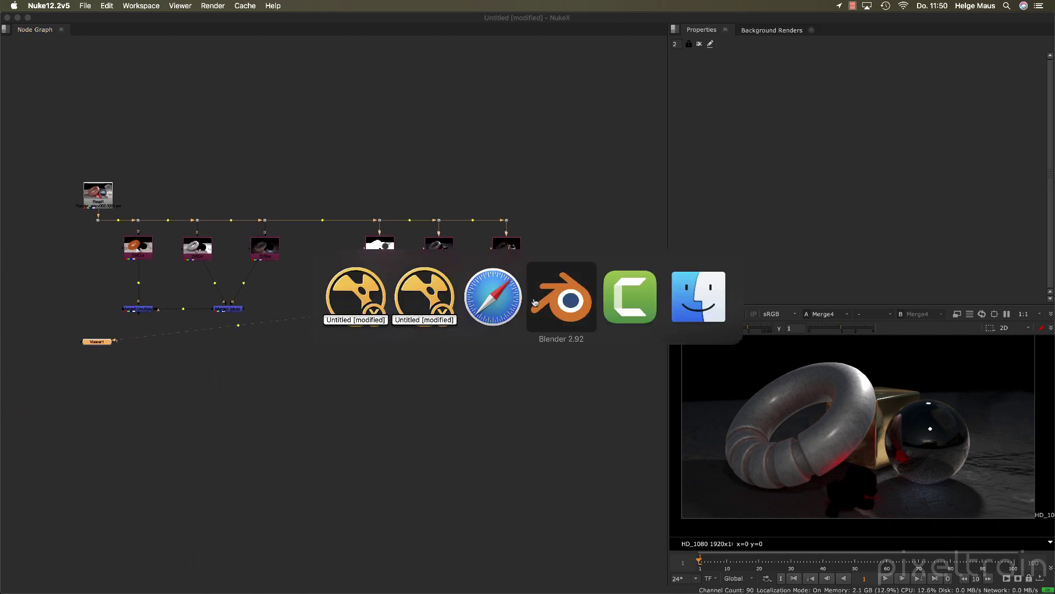
left_click(499, 309)
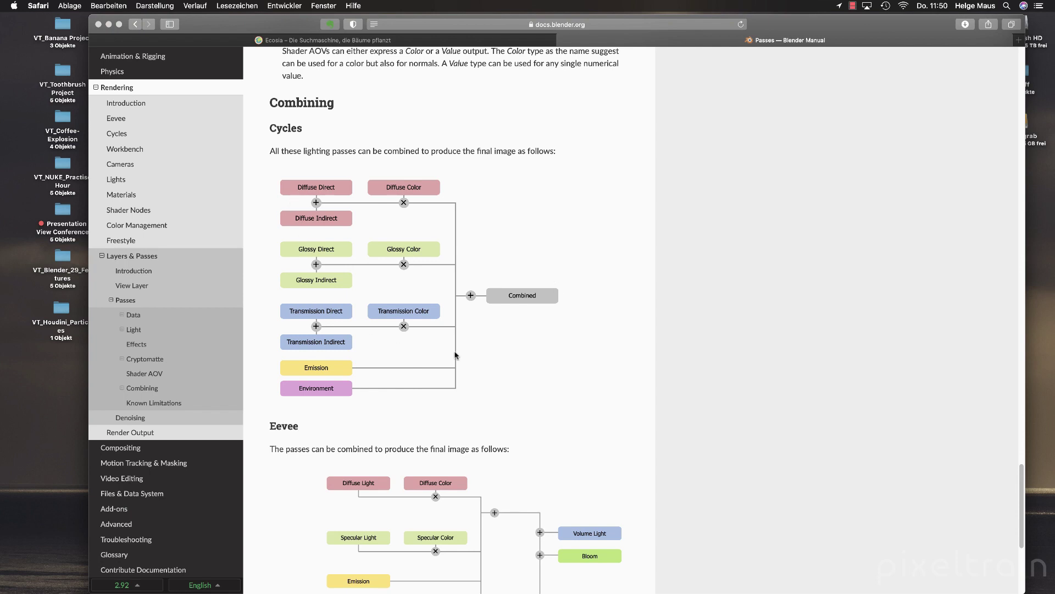
left_click_drag(267, 177, 430, 228)
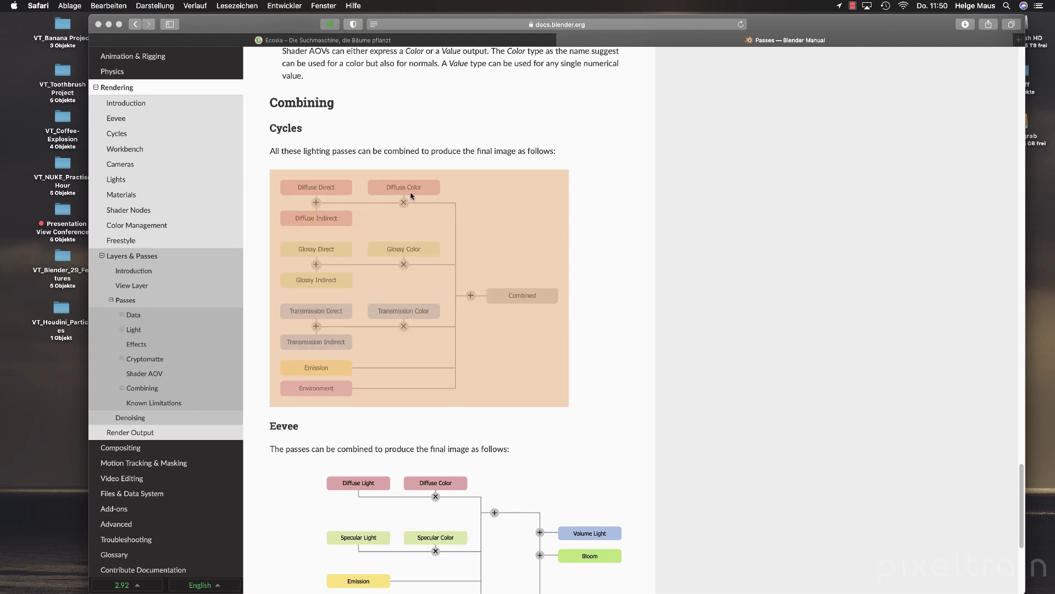
left_click(464, 162)
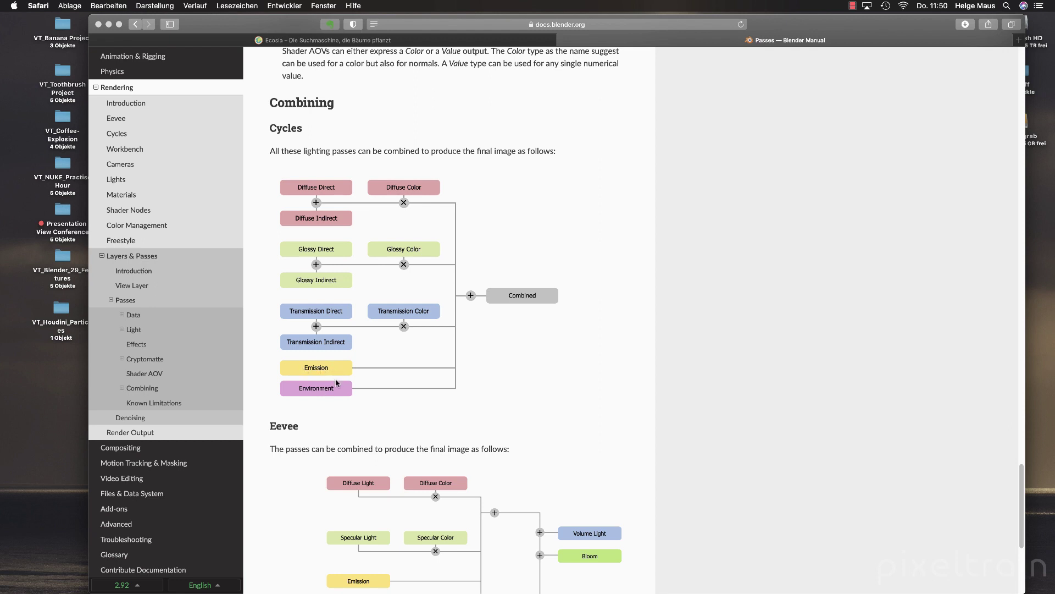
Switch to the NukeX script that contains the diffuse and glossy branches
key("super+Tab")
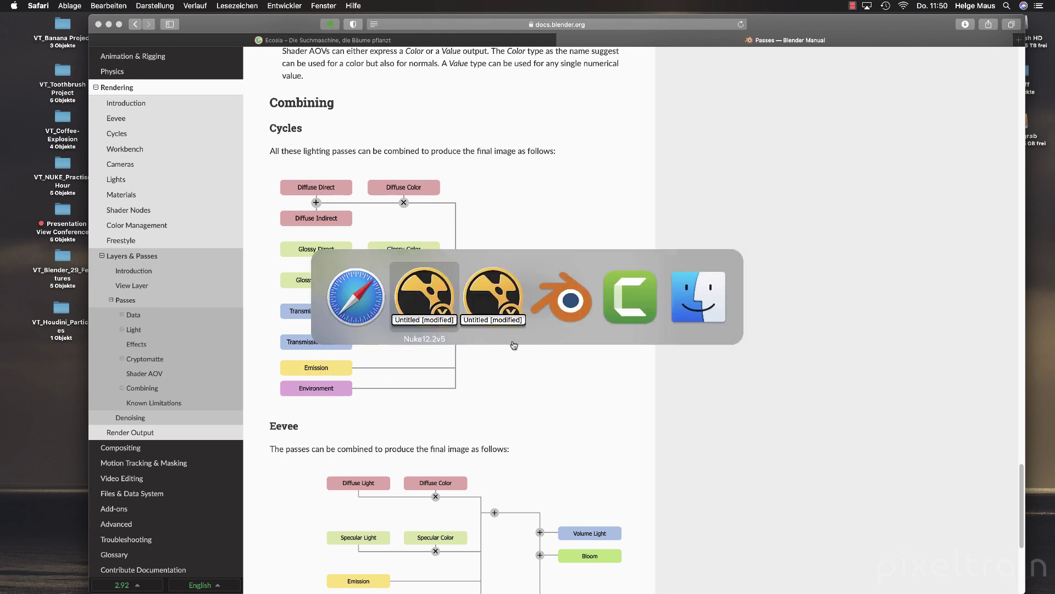
key("Tab")
key("shift+Tab")
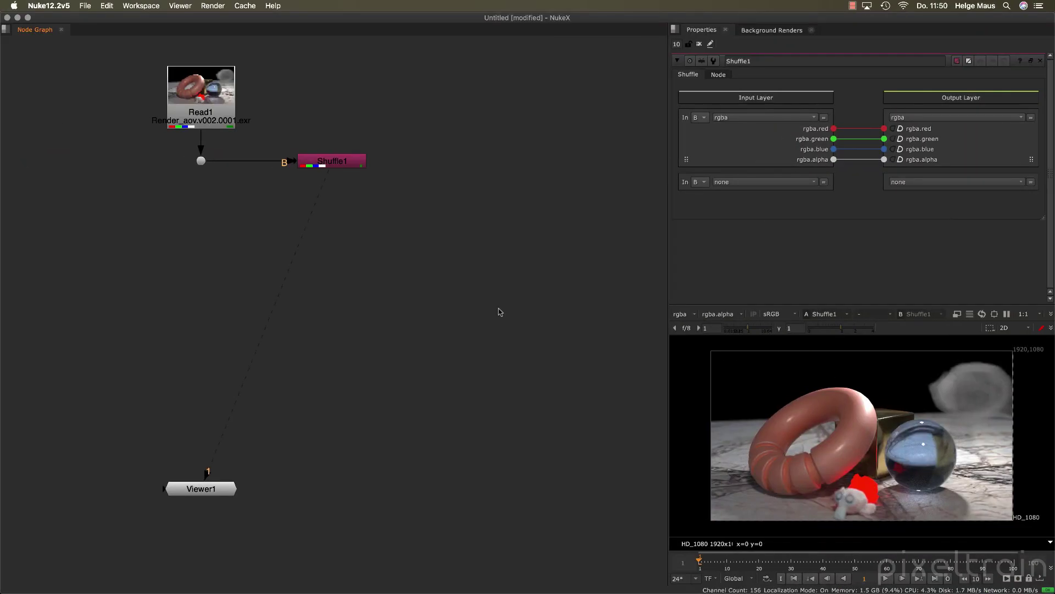
key("super+Tab")
left_click(476, 311)
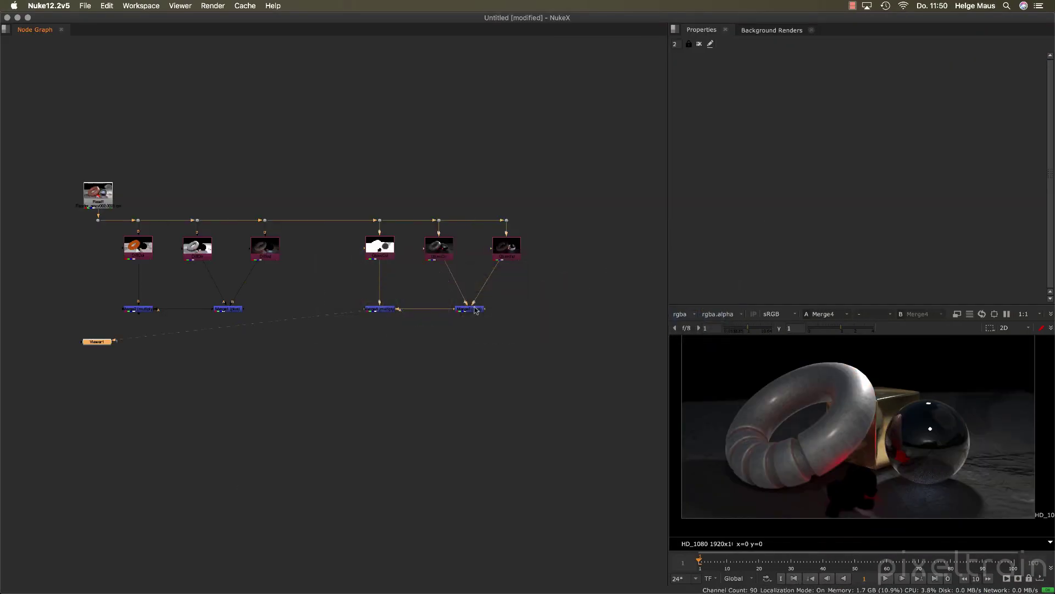
Add a Shuffle node beyond the glossy branch and set its input layer to Emit
scroll(455, 355, "right", 5)
scroll(356, 356, "up", 1)
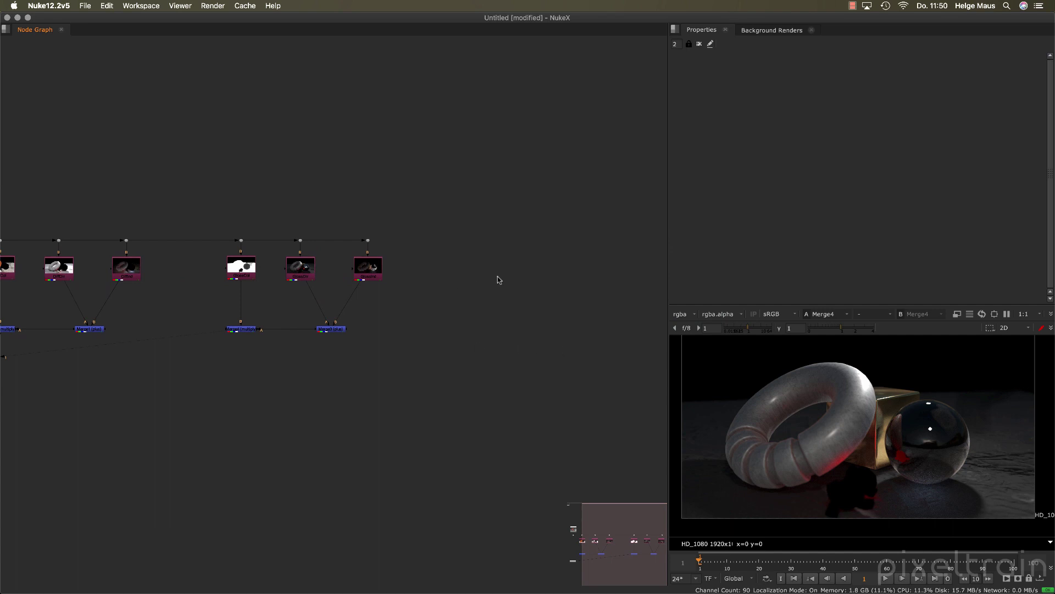
key("Tab")
type("shuffl")
key("Return")
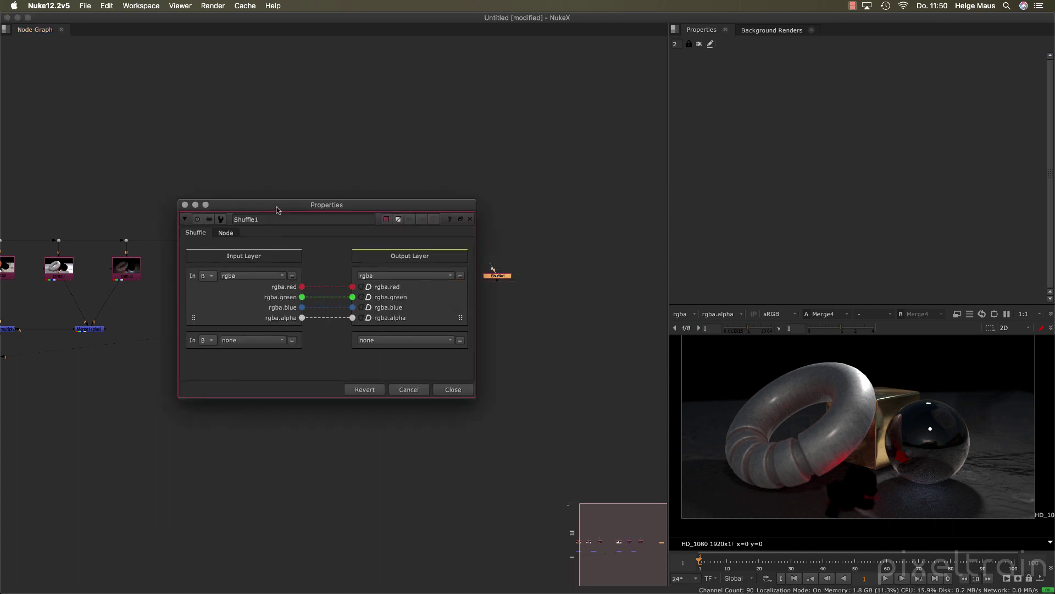
left_click_drag(285, 205, 642, 156)
left_click(599, 228)
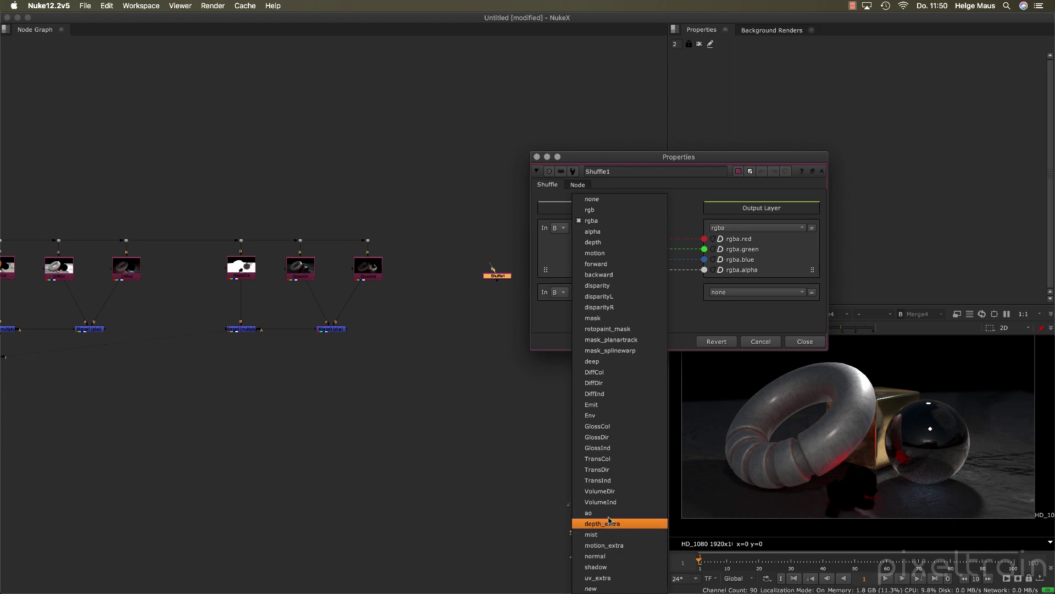
left_click(600, 407)
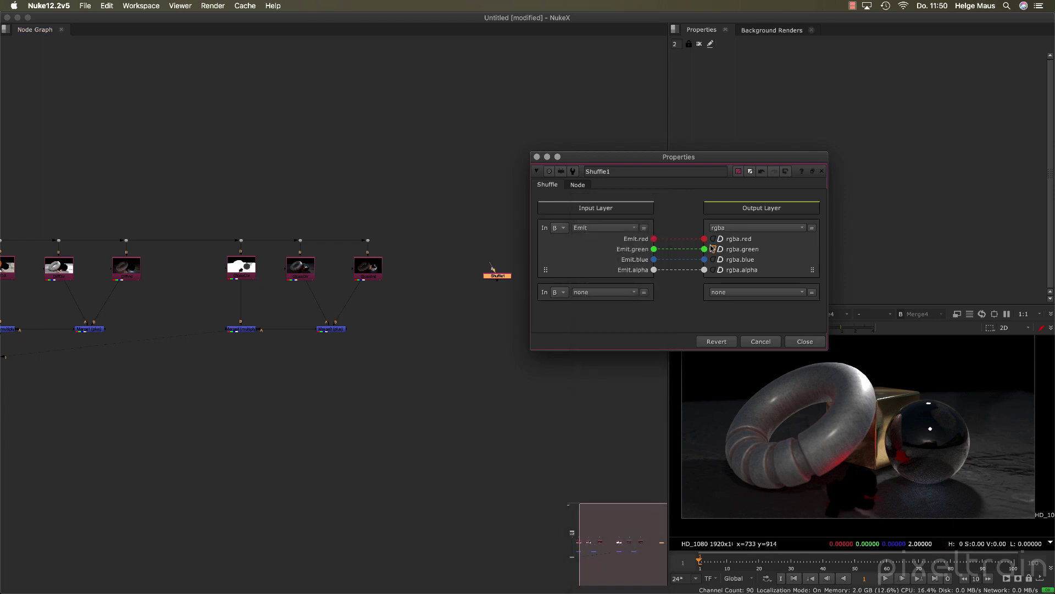
Connect the emission Shuffle to the last Dot on the Read1 pipe and view its output
left_click(502, 281)
key("1")
mouse_move(494, 267)
left_mouse_down()
mouse_move(405, 236)
mouse_move(367, 240)
mouse_move(495, 275)
left_mouse_up()
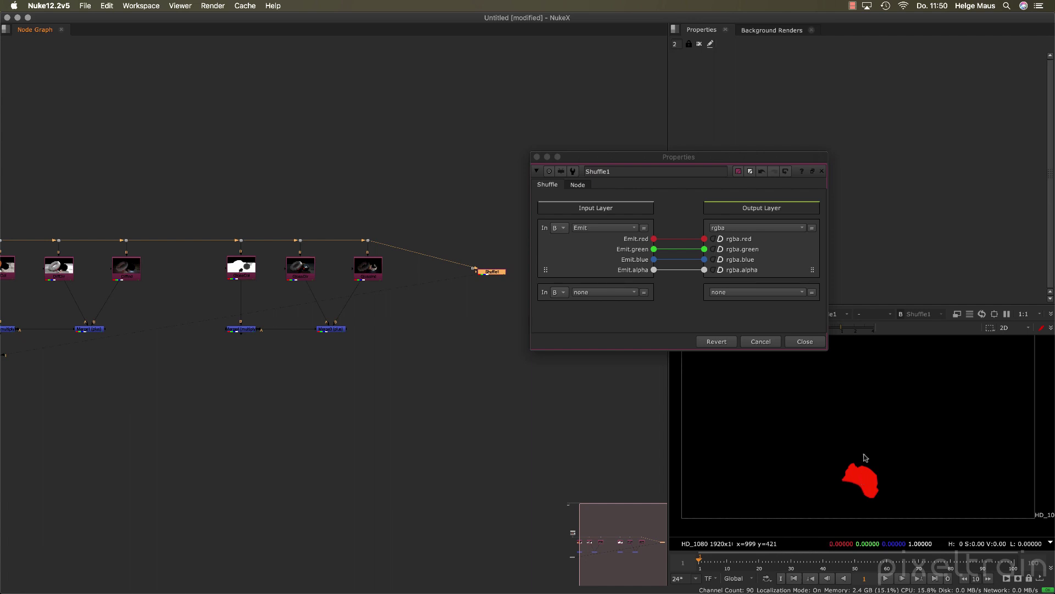
Turn on the emission Shuffle's postage stamp and insert a Dot above it, aligning both with the existing rows
left_click(579, 186)
left_click(604, 300)
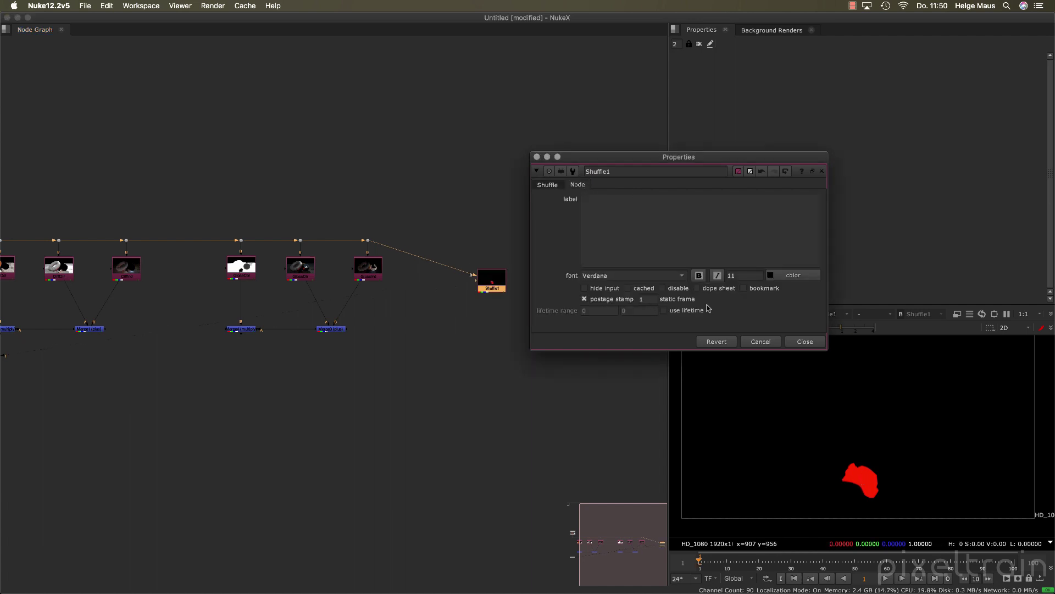
left_click_drag(492, 274, 493, 238)
key("l")
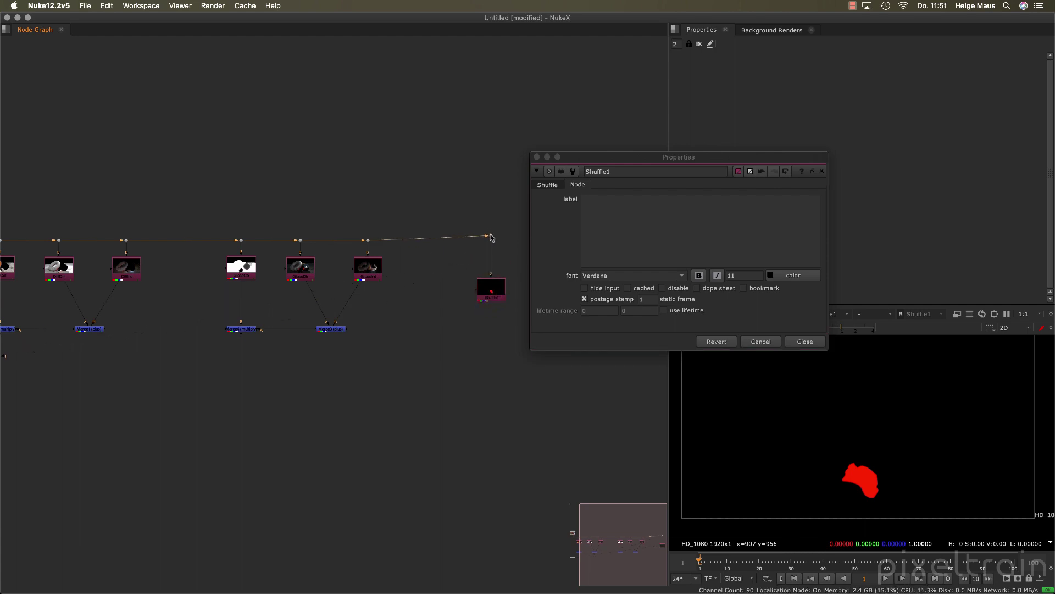
left_click_drag(491, 231, 491, 240)
left_click_drag(491, 300, 490, 278)
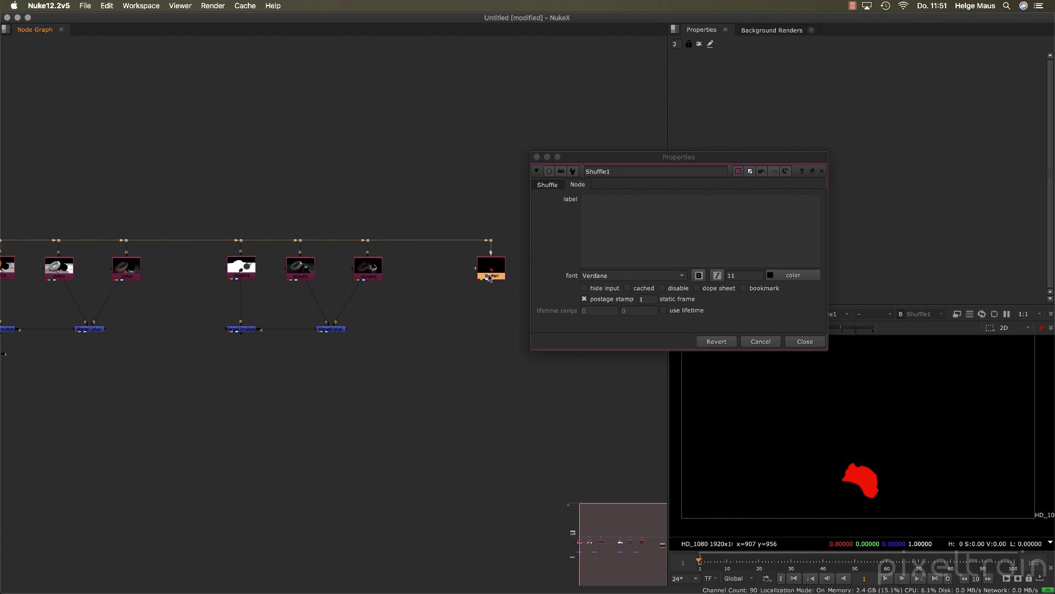
left_click(805, 342)
Add a Dot at the emission Shuffle's output, directly below it and level with the merge nodes
middle_click_drag(304, 347, 527, 227)
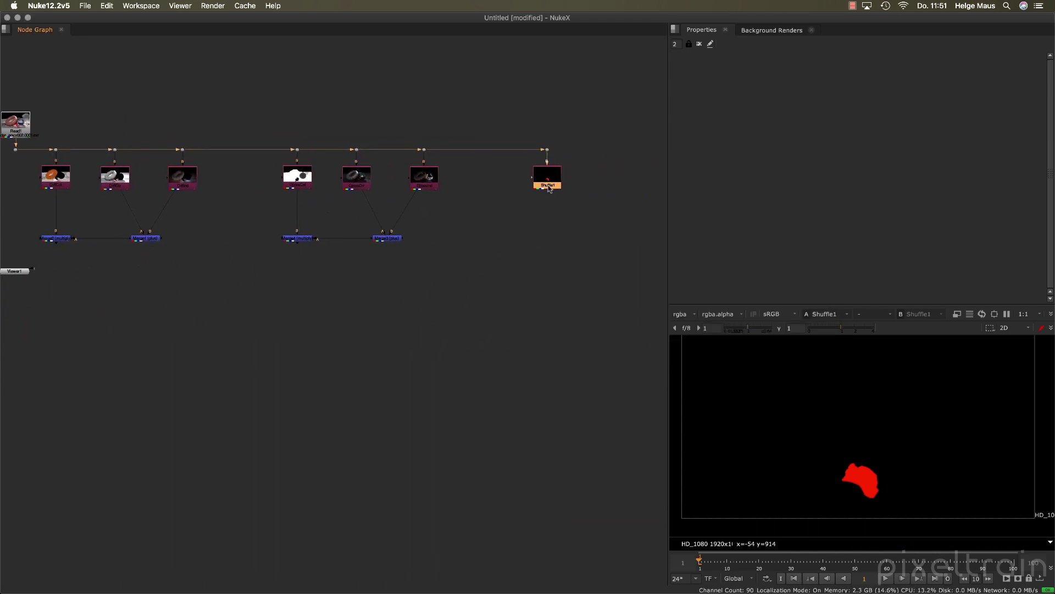
key(".")
left_click_drag(546, 197, 545, 244)
mouse_move(406, 281)
middle_mouse_down()
mouse_move(521, 273)
mouse_move(414, 282)
middle_mouse_up()
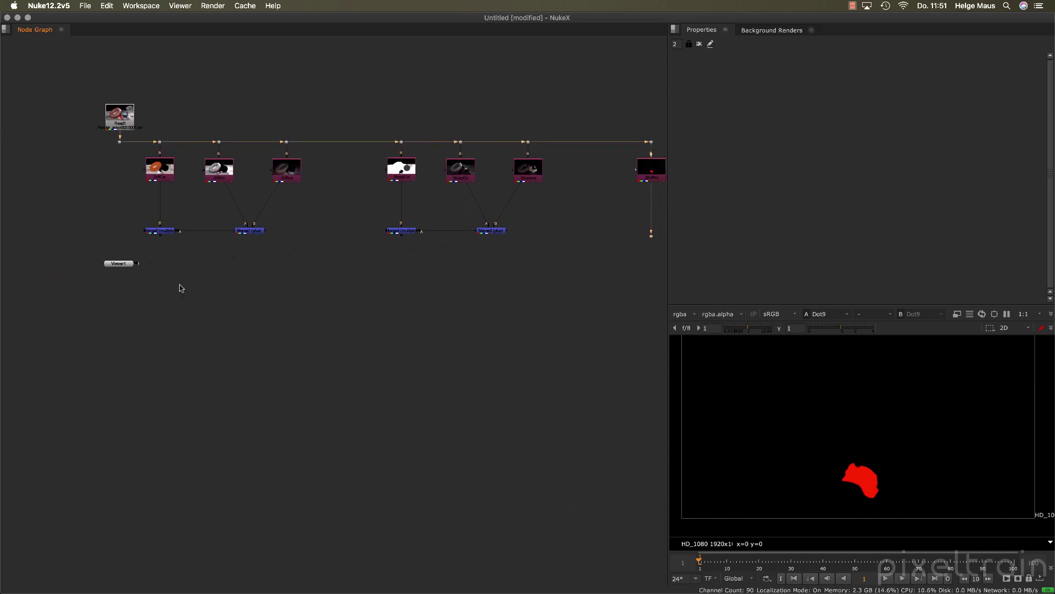
Move the Viewer node well below the branches and view the diffuse branch's multiply merge output
left_click_drag(126, 264, 175, 419)
scroll(226, 254, "up", 5)
left_click(256, 228)
key("1")
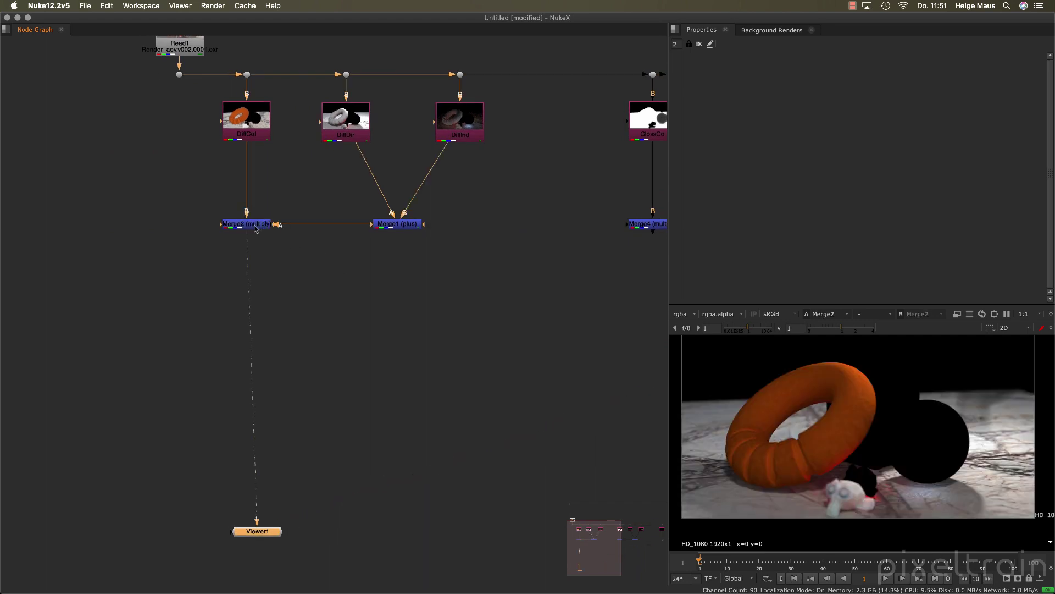
Add a Dot at the output of the diffuse branch's multiply merge
left_click(255, 229)
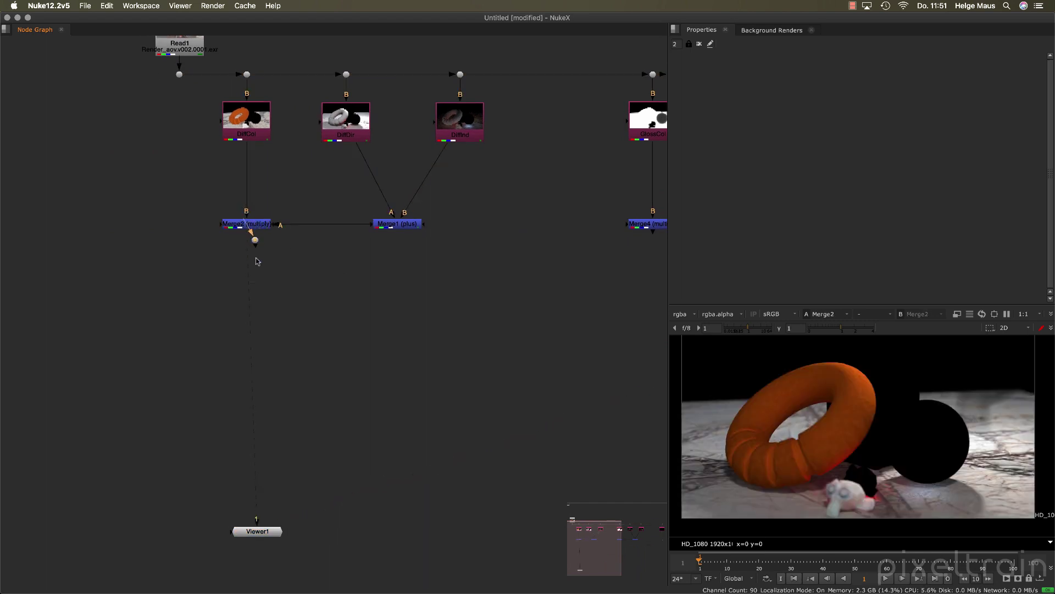
Place the dot directly below Merge2, and show Merge4 in the viewer with a new dot attached straight below it
left_click(247, 303, "ctrl")
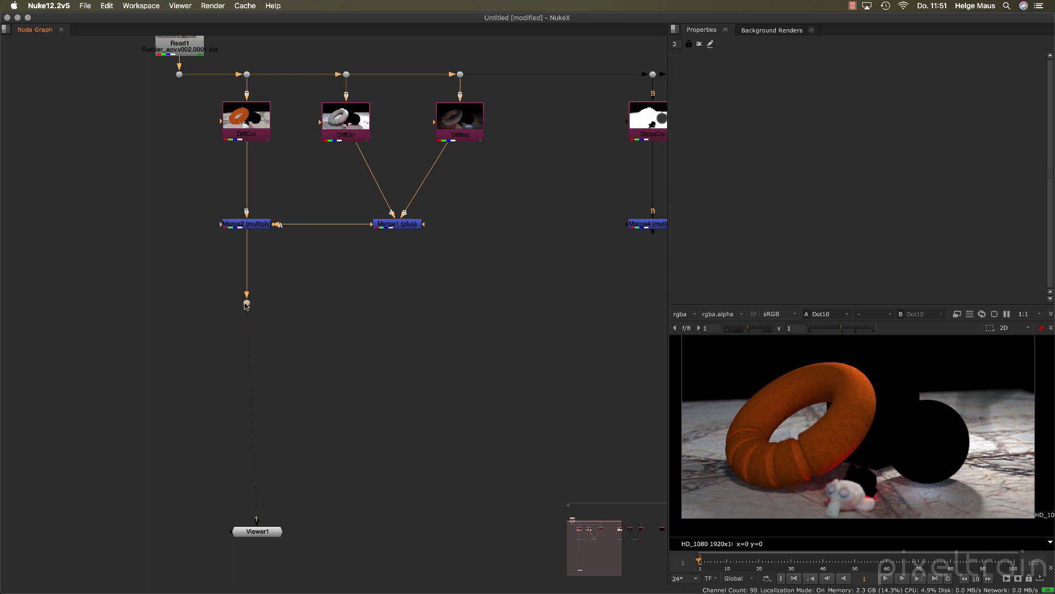
scroll(247, 305, "right", 5)
left_click(487, 222)
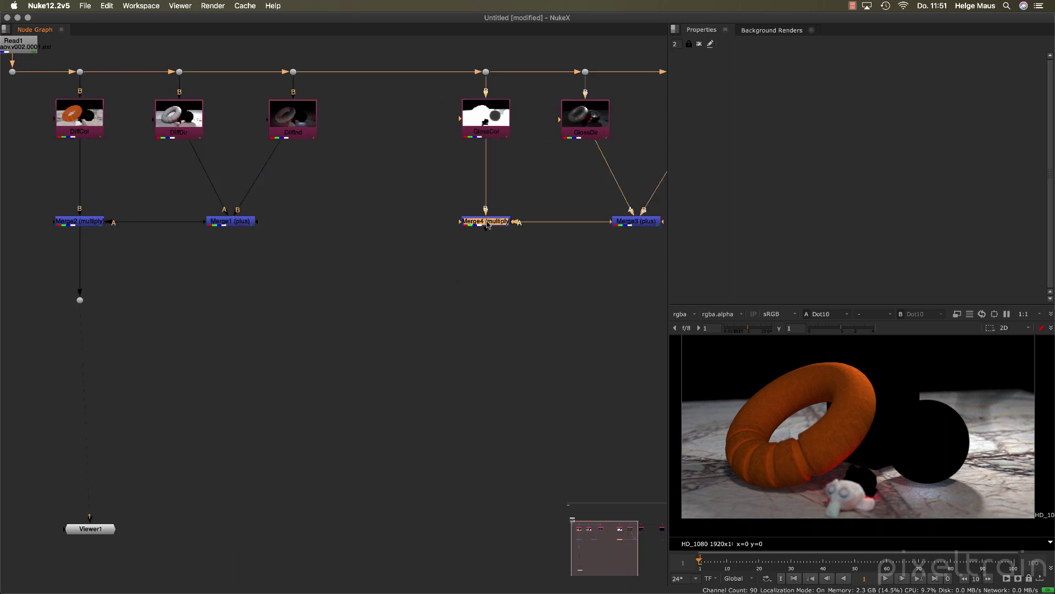
key("1")
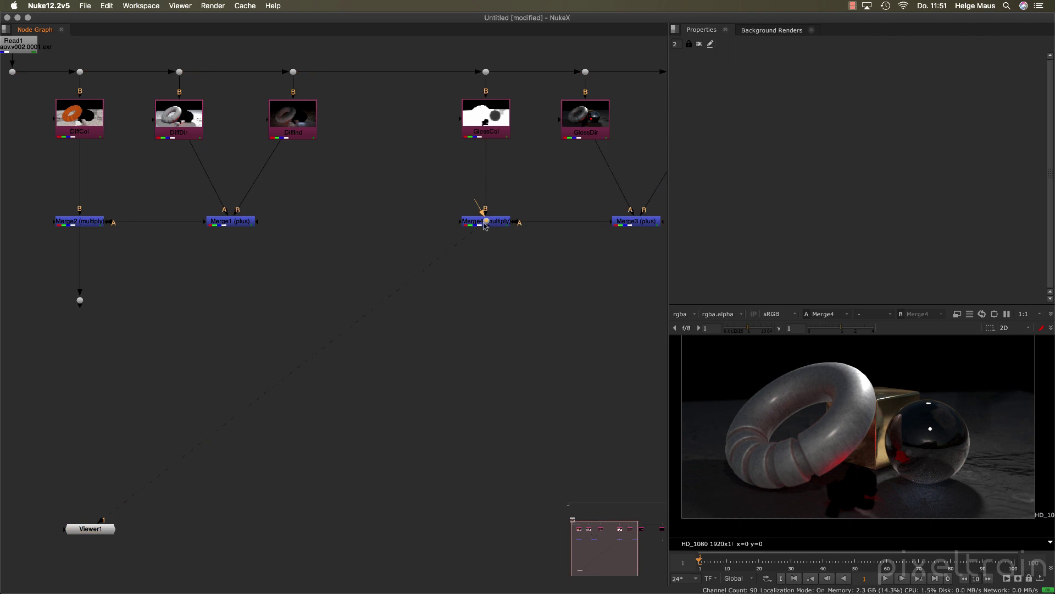
key(".")
left_click_drag(459, 268, 484, 280)
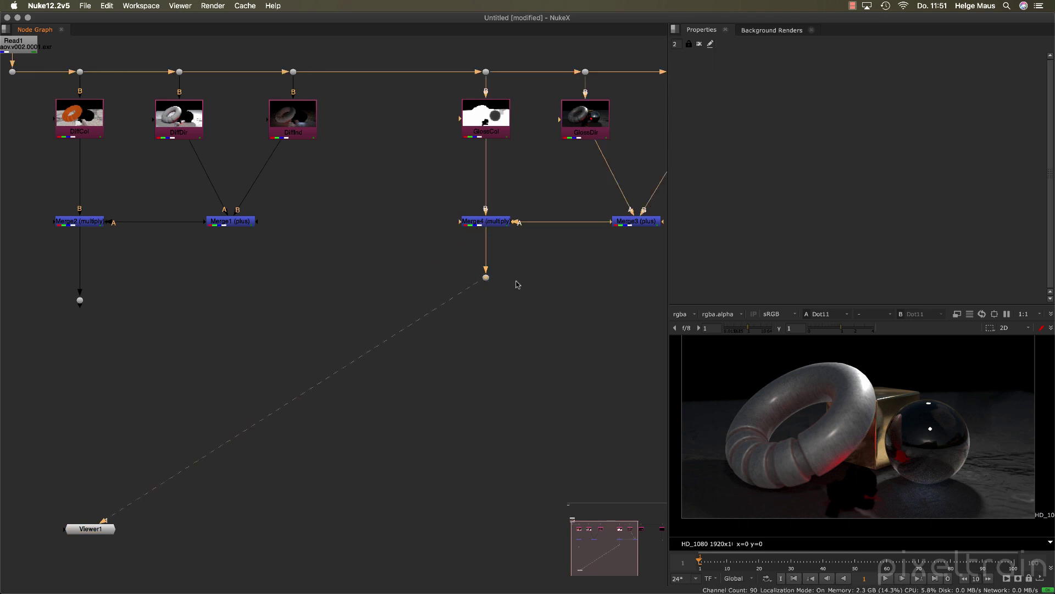
Move the dot under Shuffle1 lower and roughly level the dots at the ends of the glossy and Shuffle1 branches
scroll(558, 283, "right", 10)
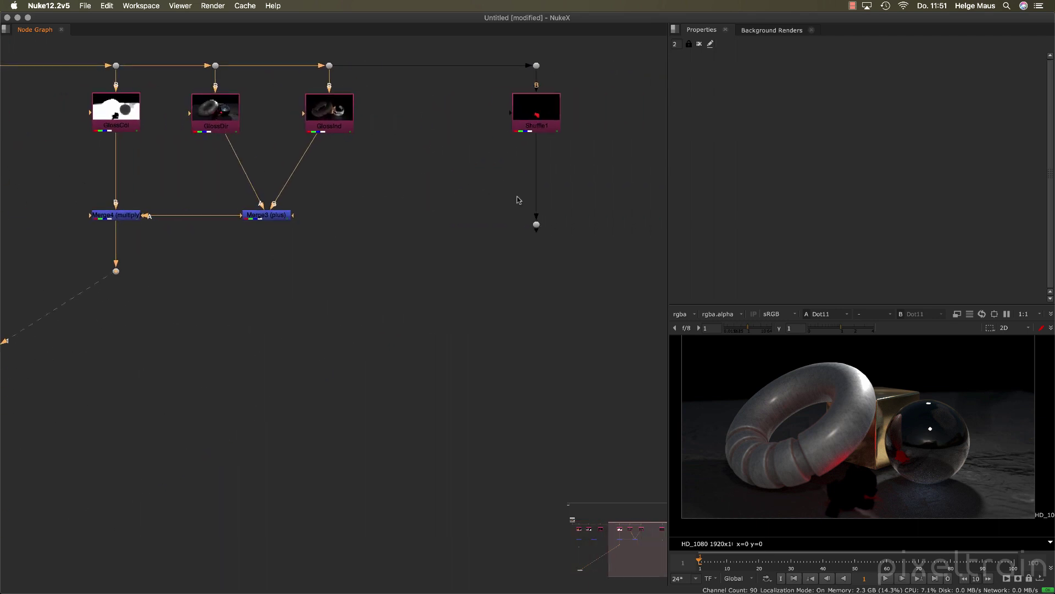
left_click_drag(537, 229, 535, 275)
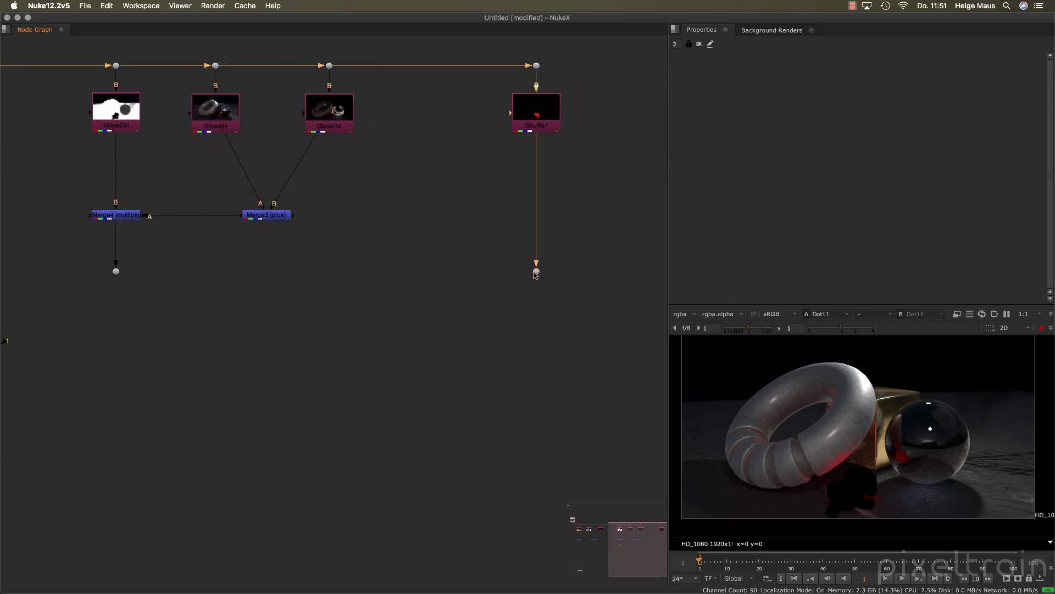
scroll(438, 283, "left", 5)
scroll(419, 283, "down", 4)
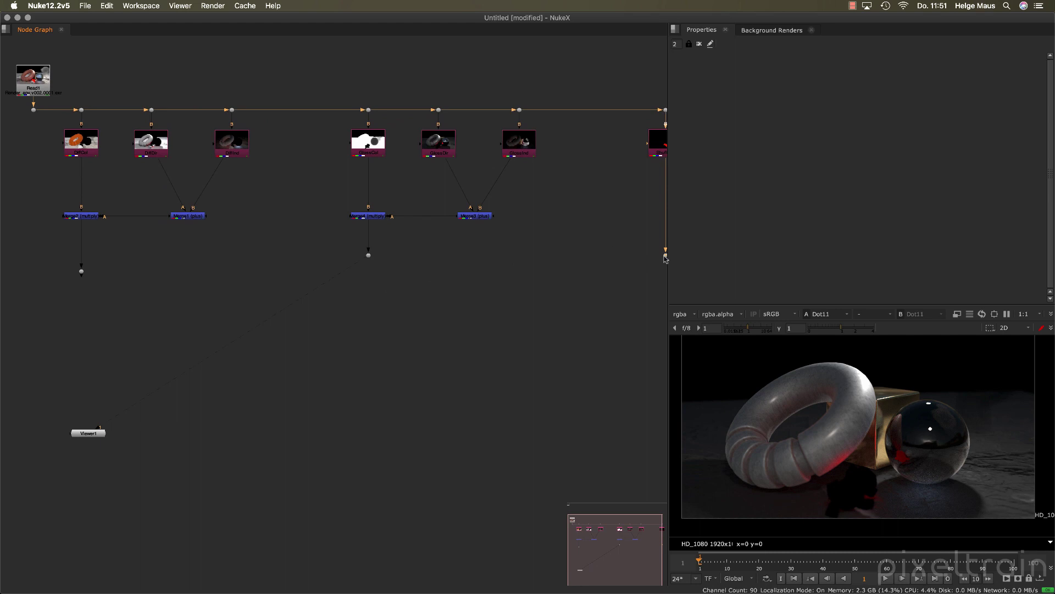
left_click_drag(664, 256, 664, 267)
left_click_drag(368, 256, 369, 260)
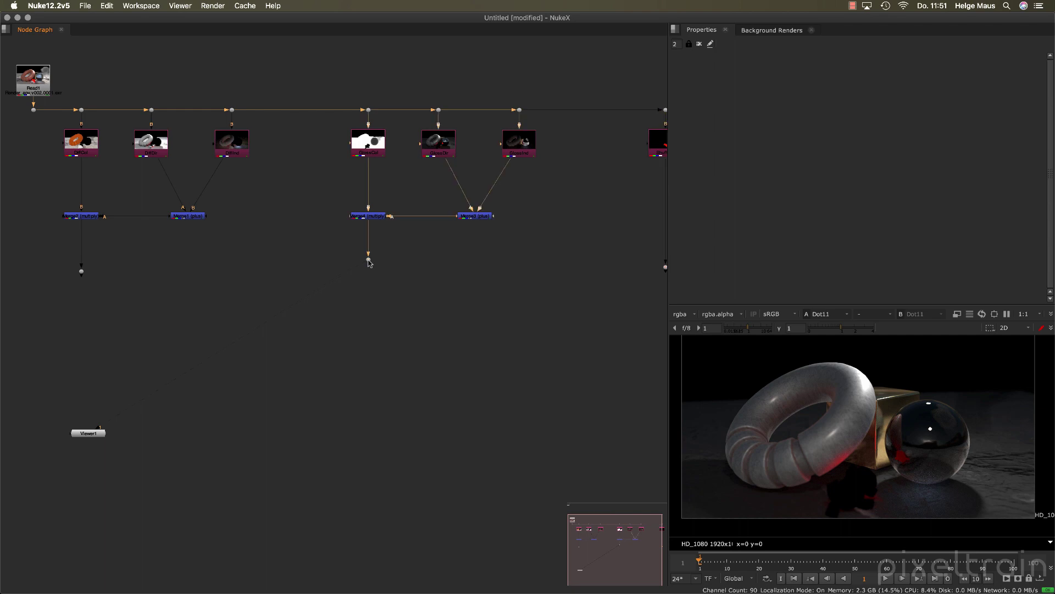
Check the Cycles pass-combining diagram in the Blender Manual in Safari, and return to the Nuke script
key("super+Tab")
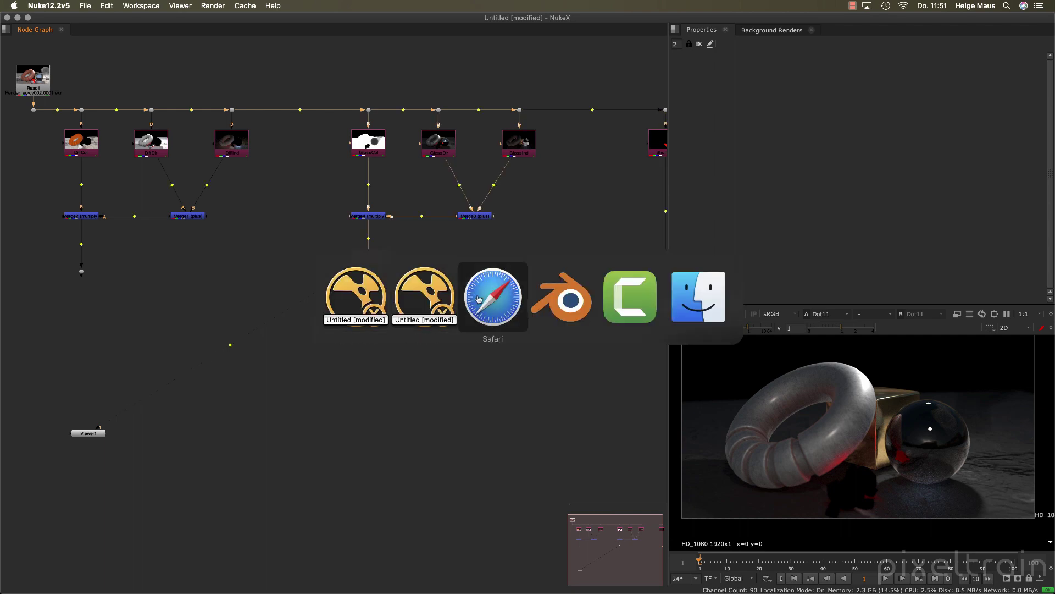
left_click(507, 302)
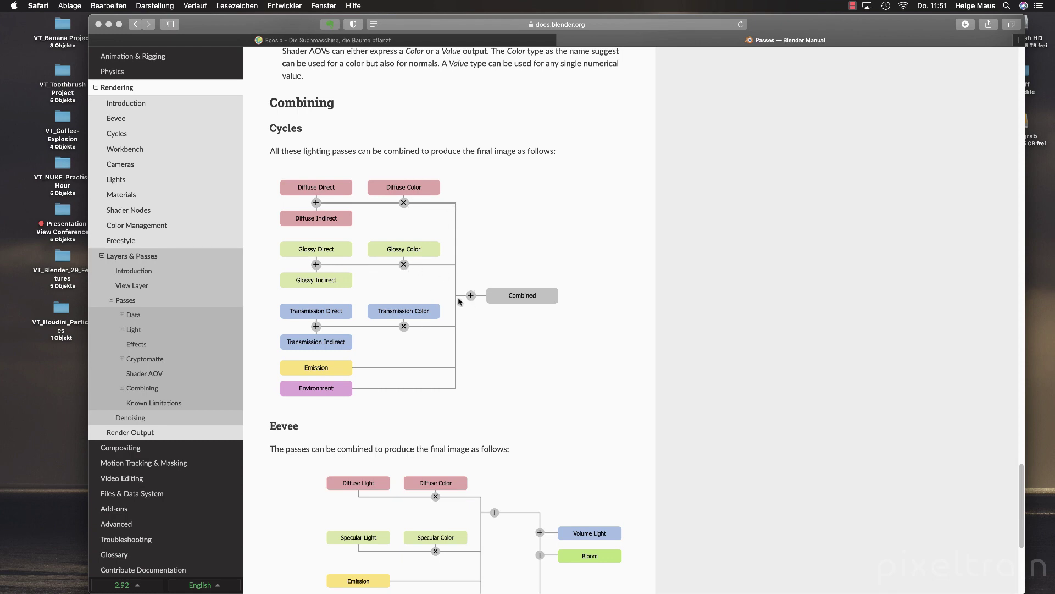
key("super+Tab")
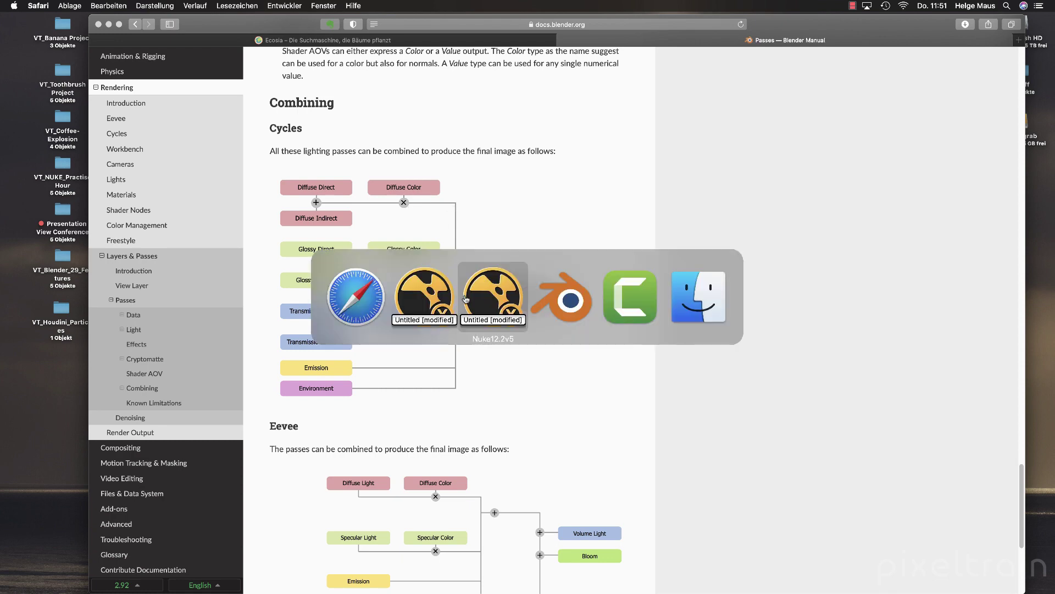
key("super+Tab")
left_click(486, 298)
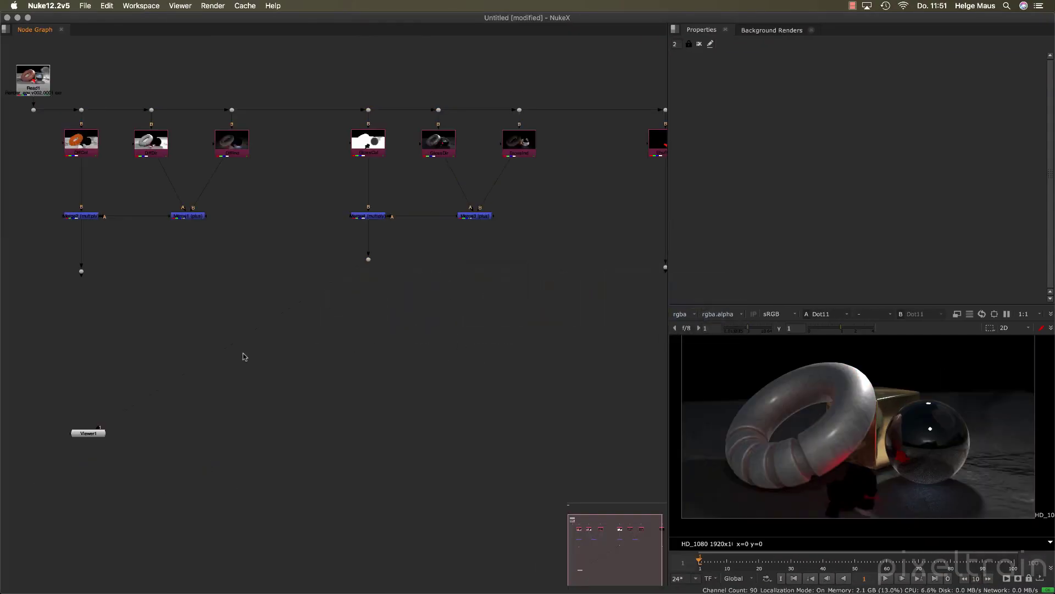
Add an unconnected Merge node and place it below the dot of the diffuse branch
key("Tab")
type("merge")
key("Return")
scroll(150, 325, "up", 2)
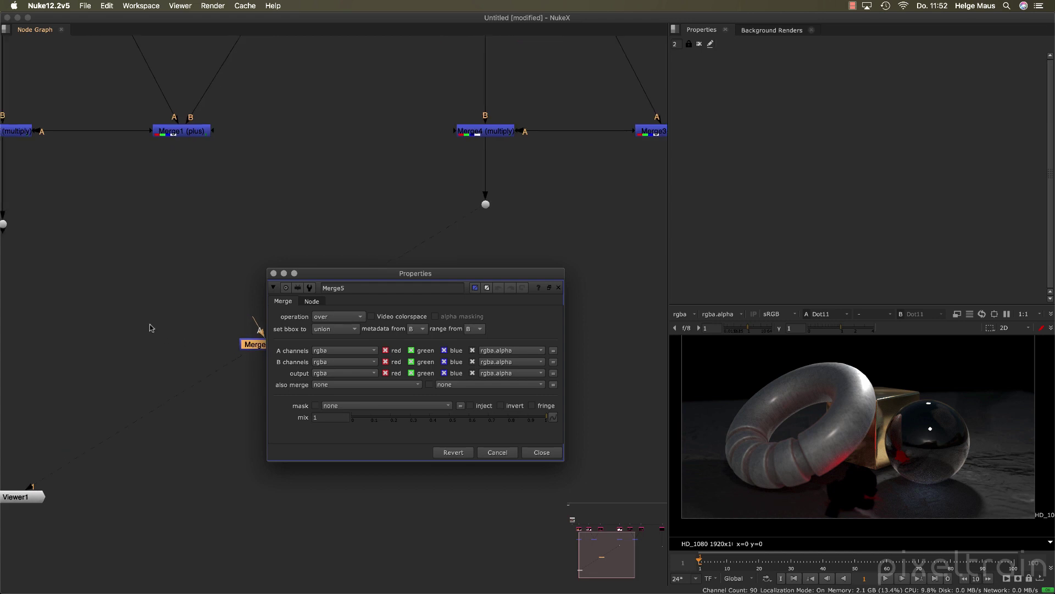
middle_click_drag(164, 308, 225, 308)
left_click_drag(351, 274, 579, 281)
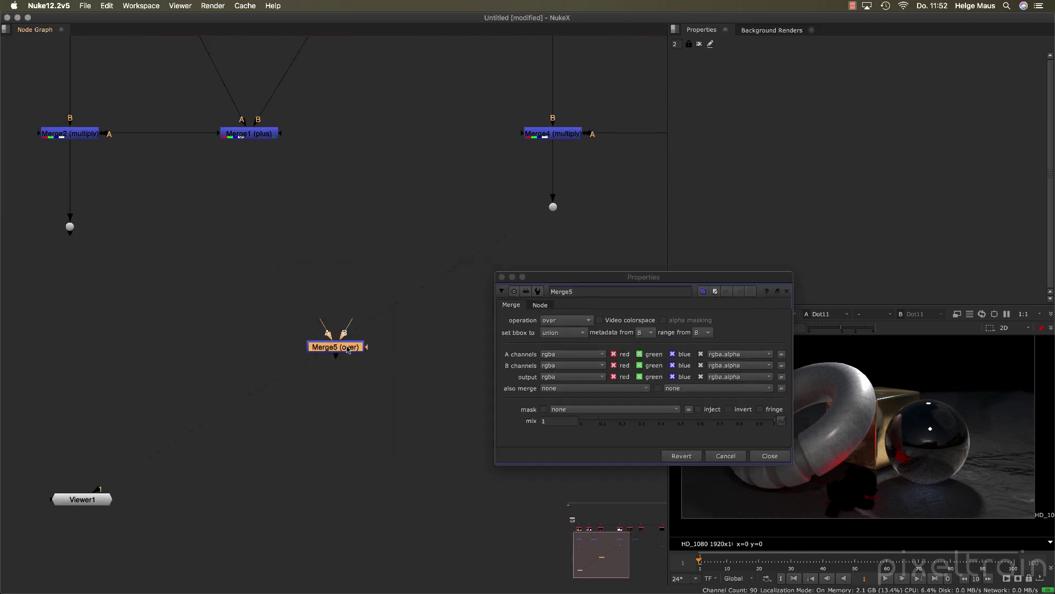
left_click_drag(346, 350, 77, 328)
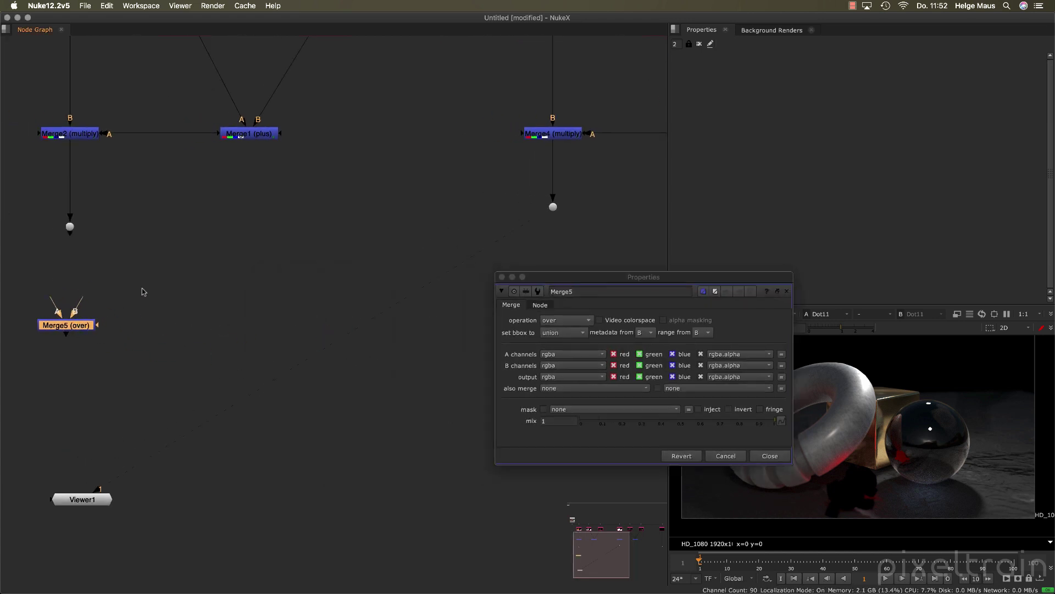
Connect the new Merge's B input to the diffuse dot and A input to the glossy dot, routing A through a corner dot
scroll(145, 286, "down", 2)
middle_click_drag(154, 276, 199, 294)
left_click_drag(150, 308, 140, 256)
left_click_drag(147, 328, 481, 242)
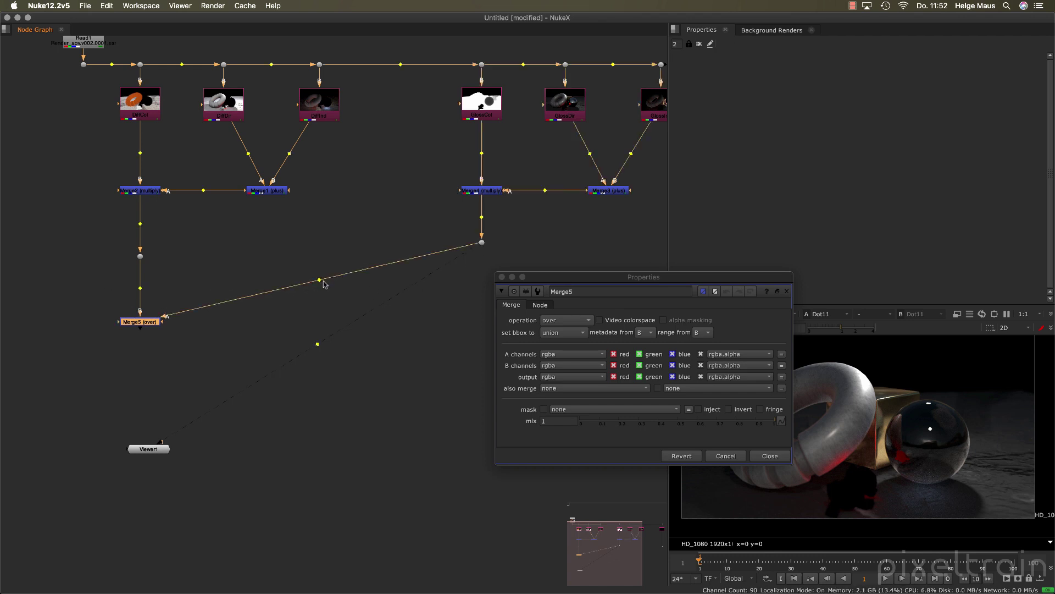
left_click_drag(319, 279, 481, 322, "ctrl")
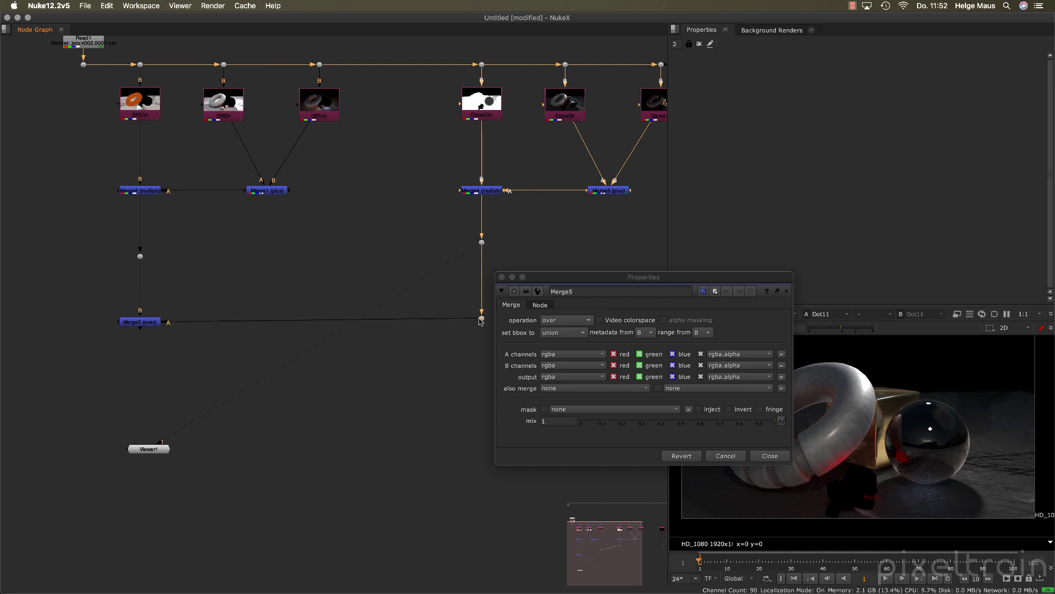
Show the Merge joining diffuse and glossy in the viewer and set its operation to plus
left_click_drag(537, 280, 603, 203)
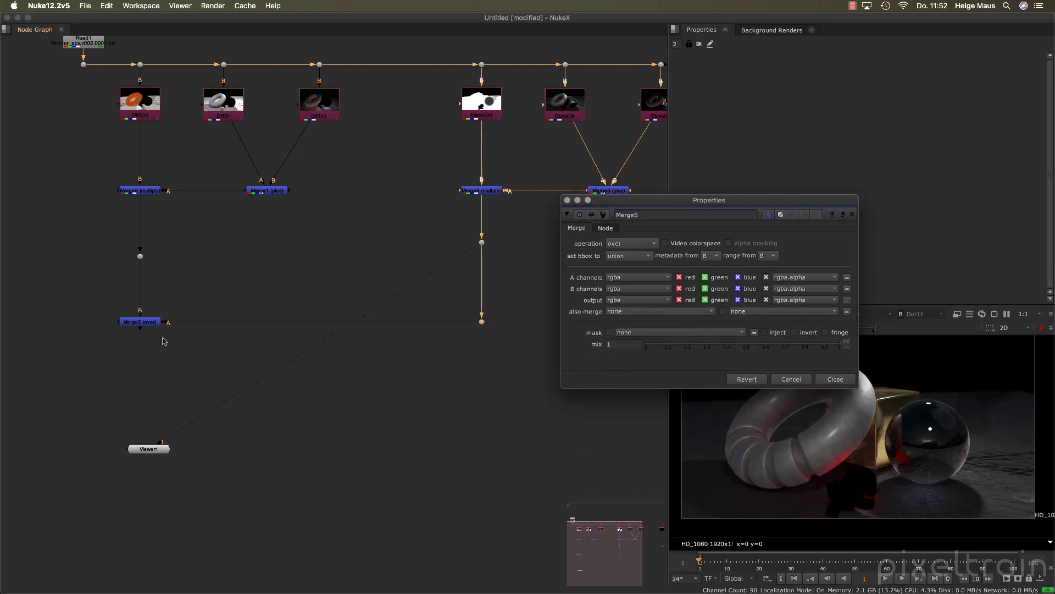
left_click(142, 321)
key("1")
left_click_drag(672, 206, 767, 108)
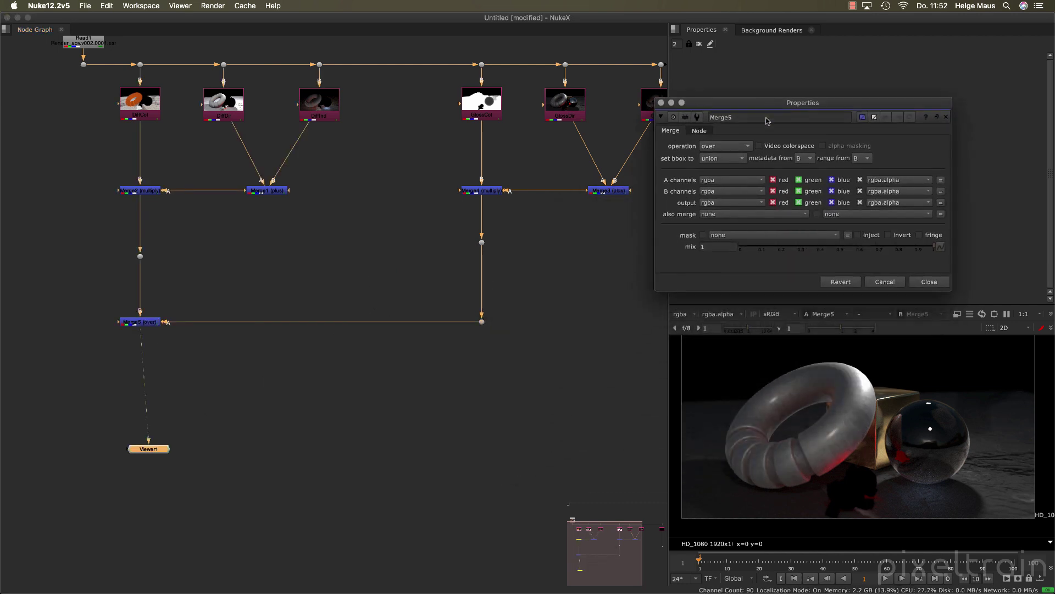
mouse_move(145, 453)
left_mouse_down()
mouse_move(75, 453)
mouse_move(131, 454)
left_mouse_up()
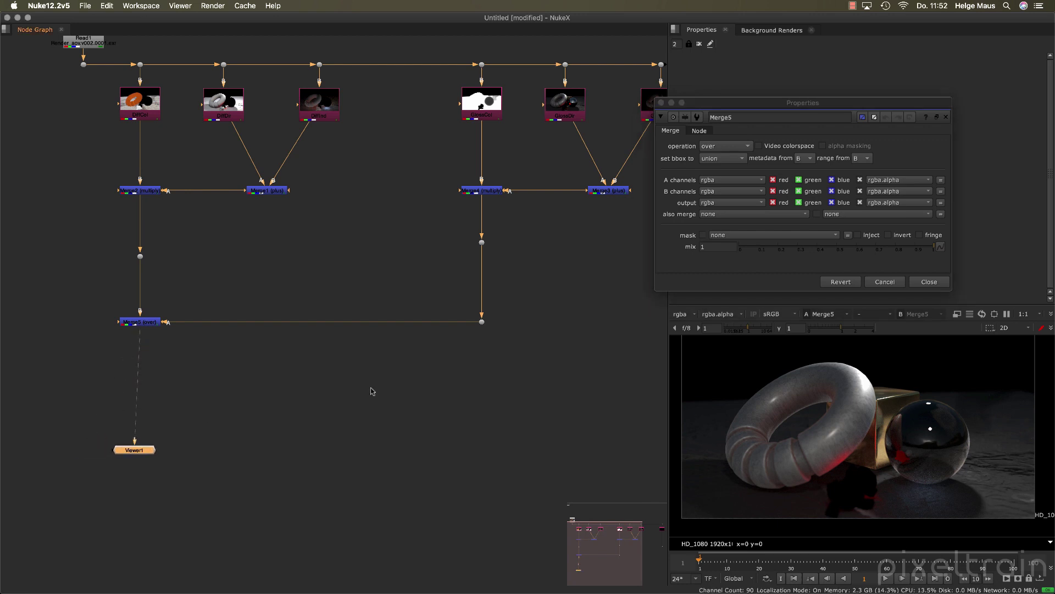
left_click(724, 147)
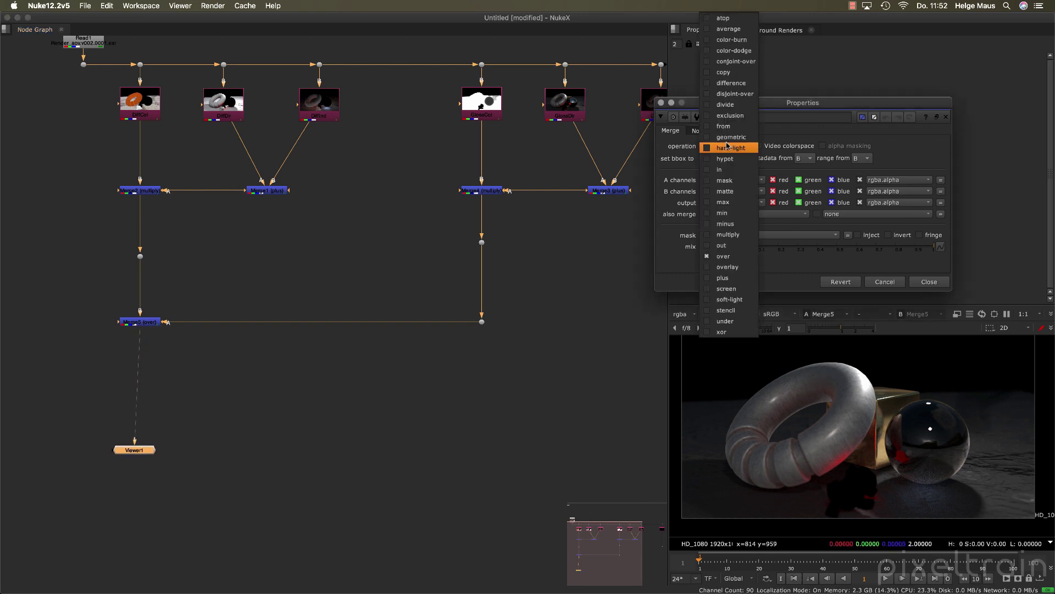
left_click(732, 275)
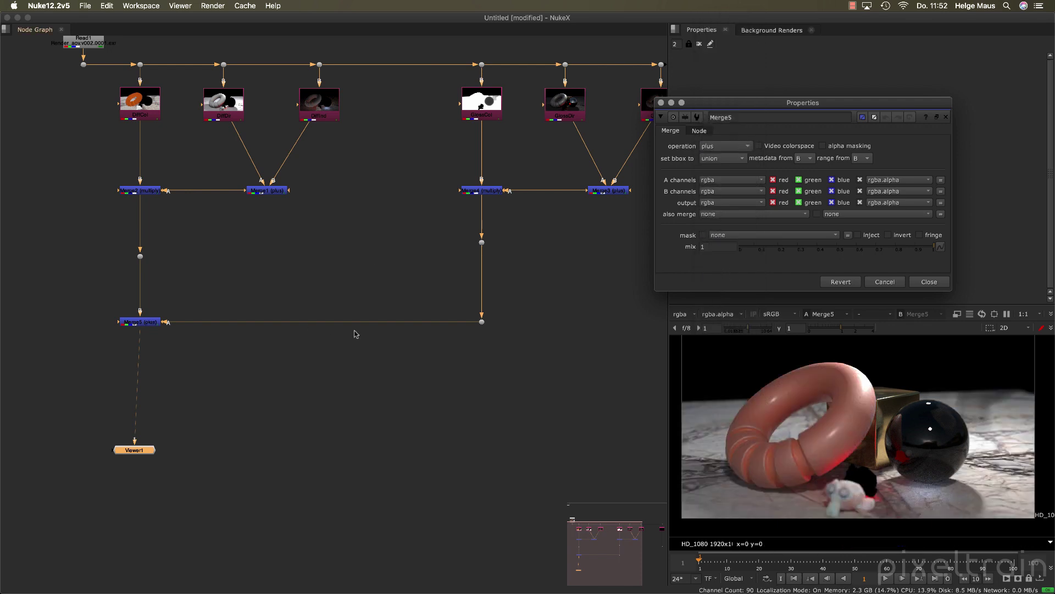
Disable and re-enable Merge5 repeatedly to compare the image with and without the glossy pass
left_click(149, 323)
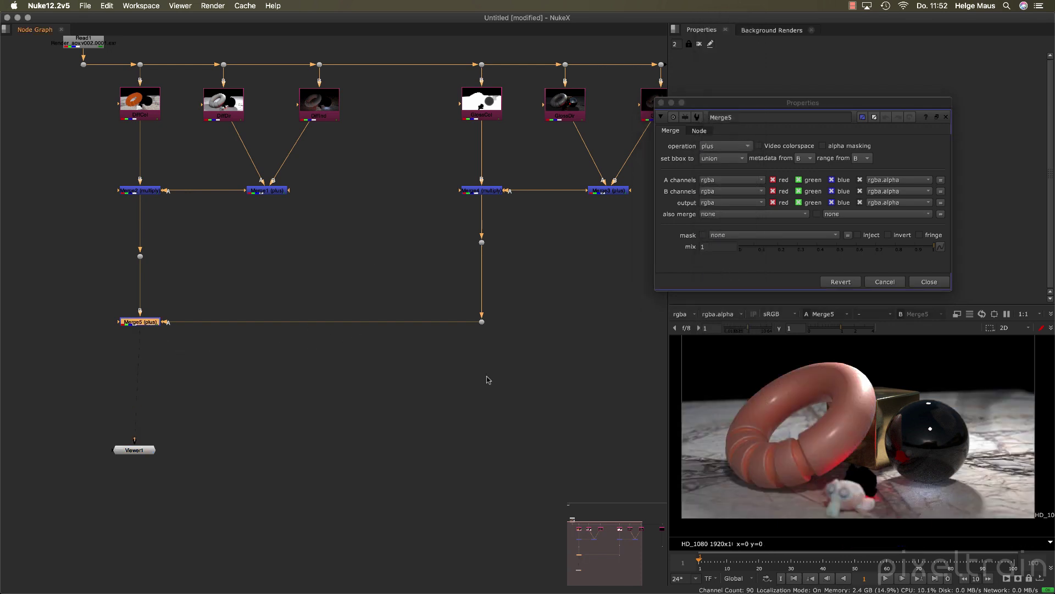
key("d")
key("d")
key("d")
key("d")
key("d")
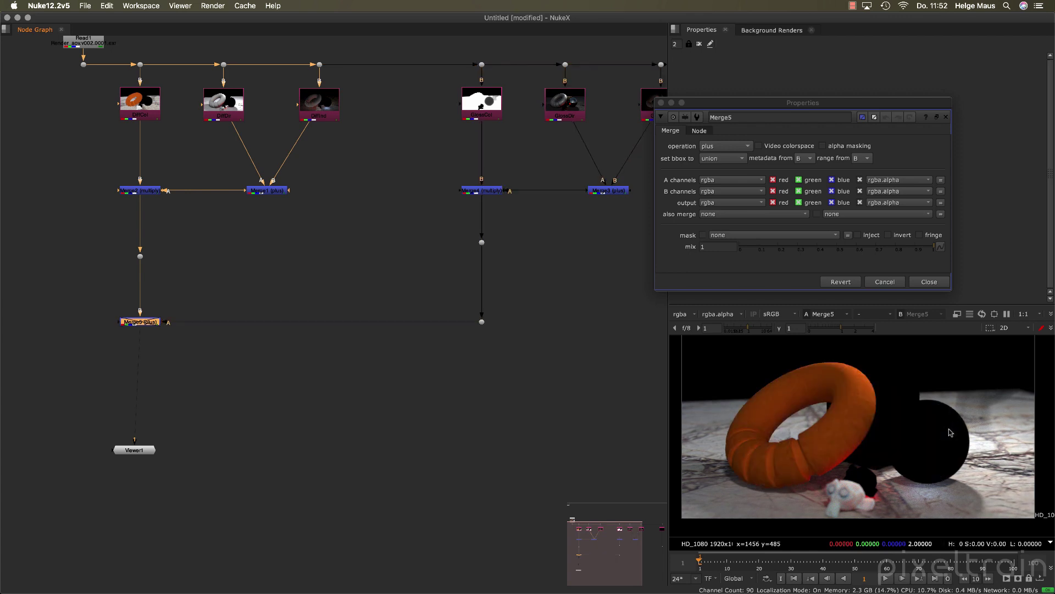
key("d")
key("d")
key("d")
key("d")
key("d")
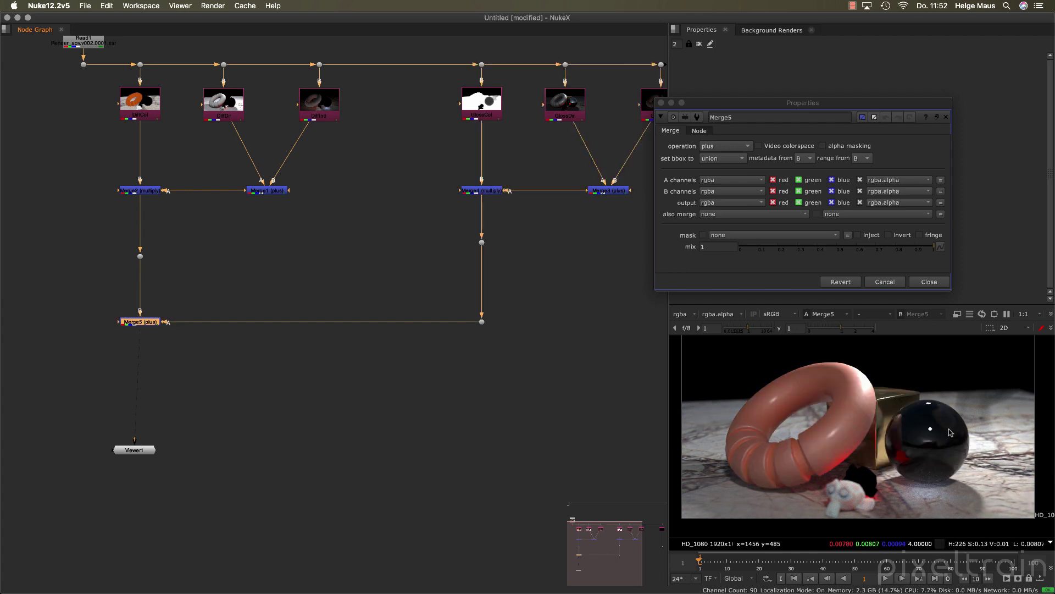
key("d")
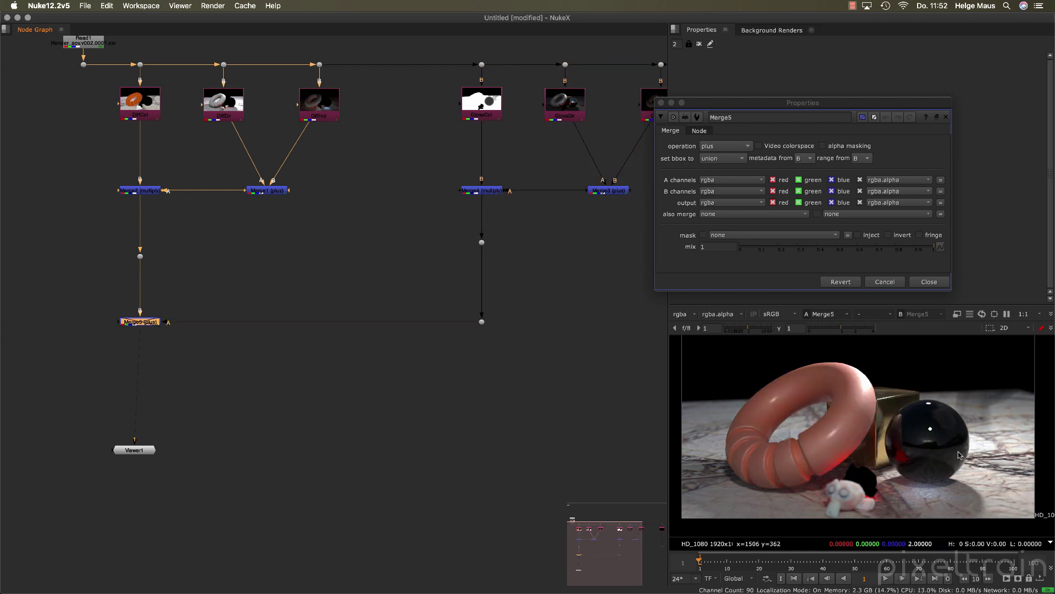
key("d")
key("d")
key("d")
key("d")
key("d")
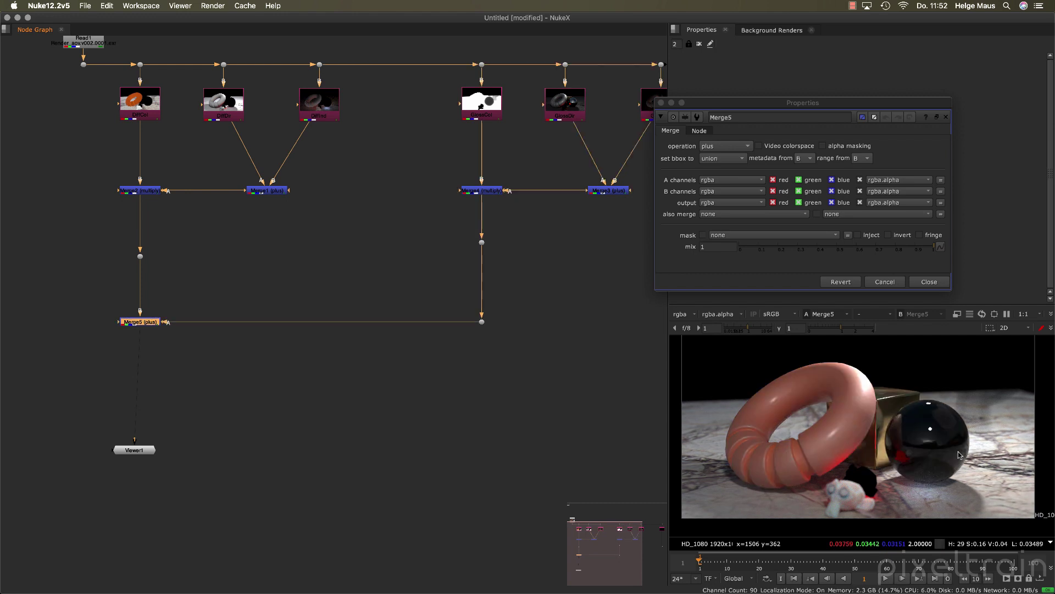
Insert another Merge between Merge5 and the Viewer and set its operation to plus
scroll(530, 389, "down", 3)
scroll(434, 370, "up", 2)
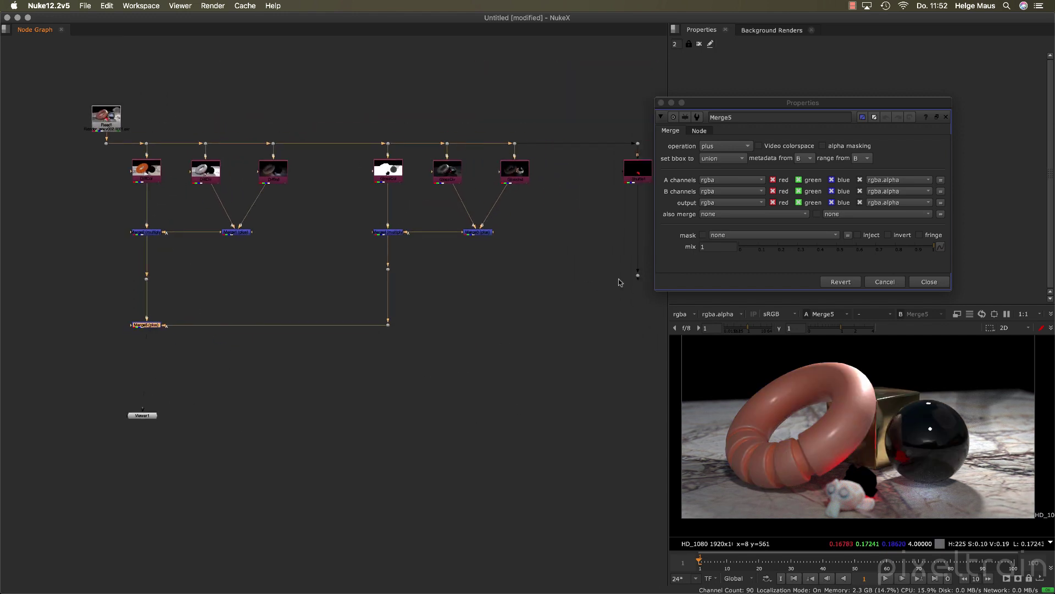
left_click(294, 391)
key("m")
left_click_drag(295, 385, 145, 366)
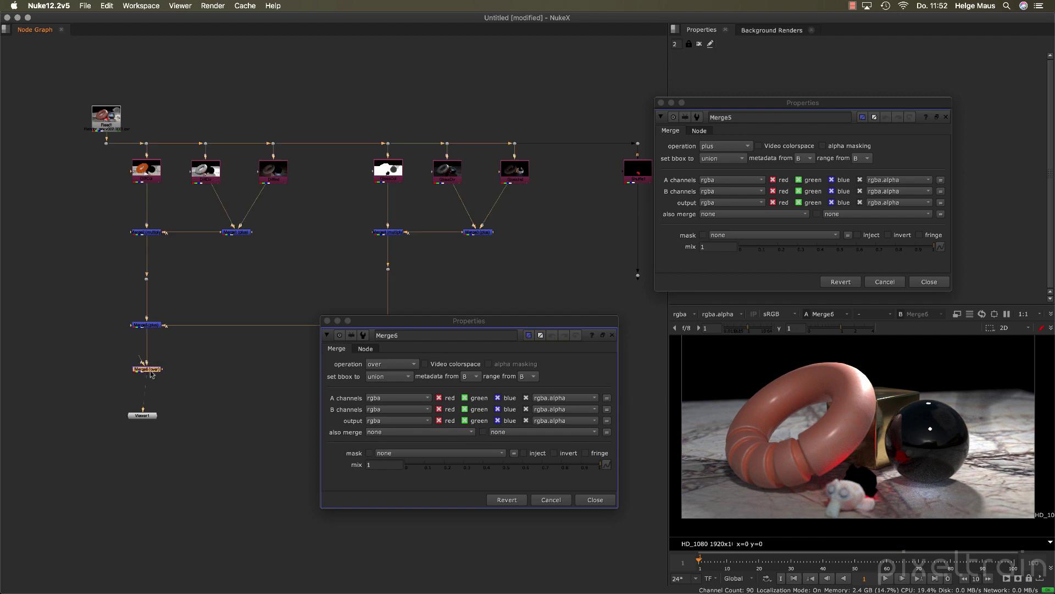
left_click(391, 364)
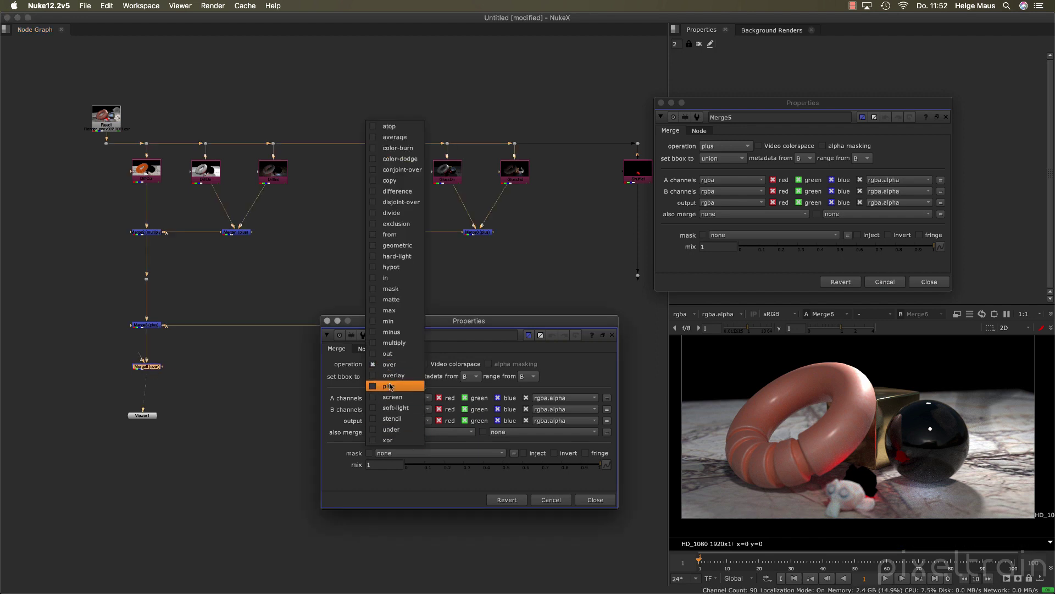
left_click(390, 387)
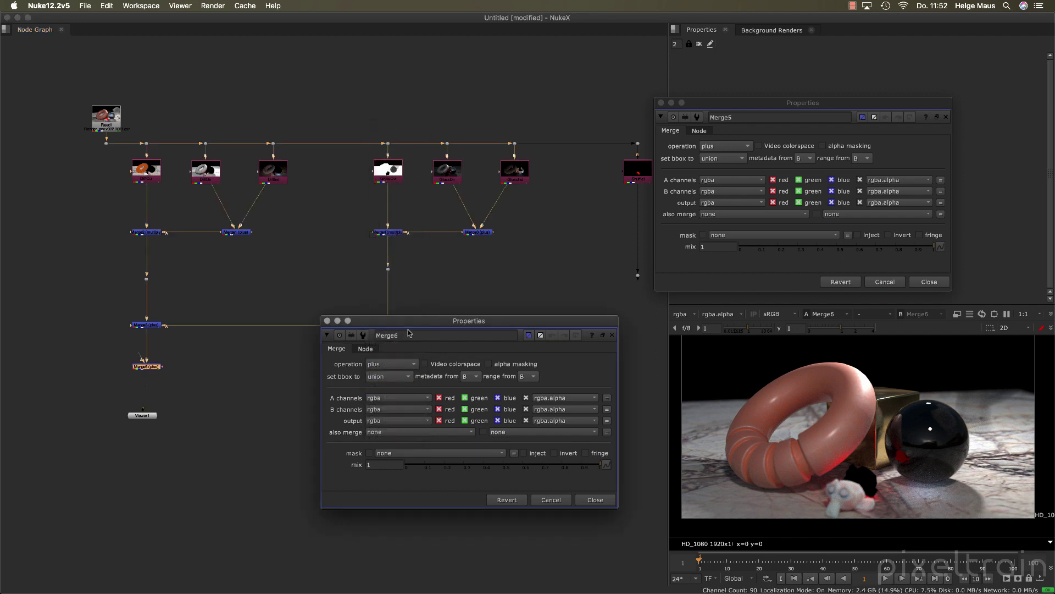
Connect Merge6's A input to the dot under Shuffle1, routing it through a corner dot level with the Merge
left_click(662, 103)
left_click_drag(514, 329, 482, 447)
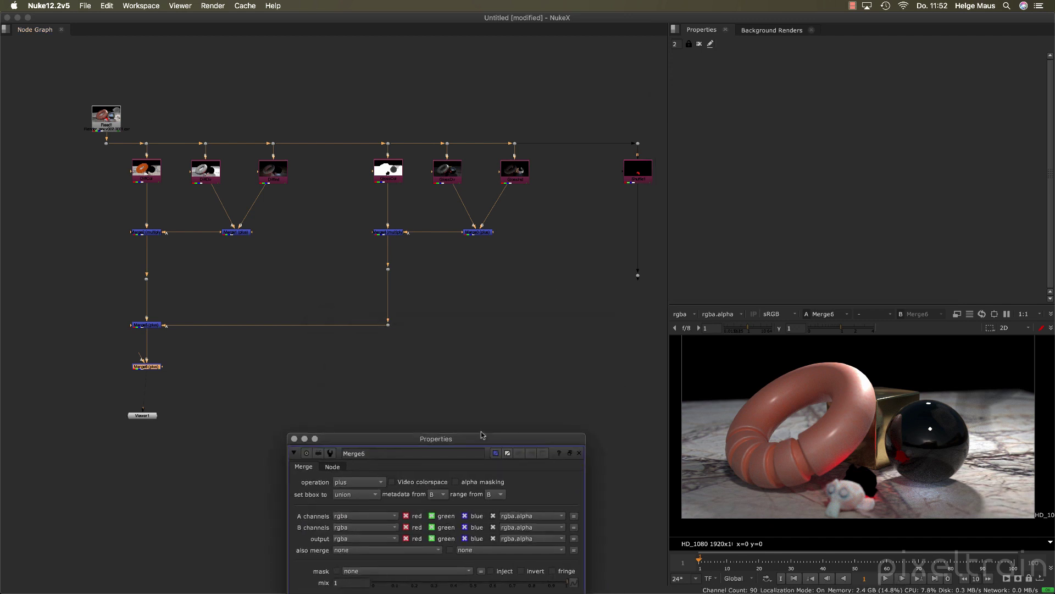
left_click_drag(163, 364, 637, 276)
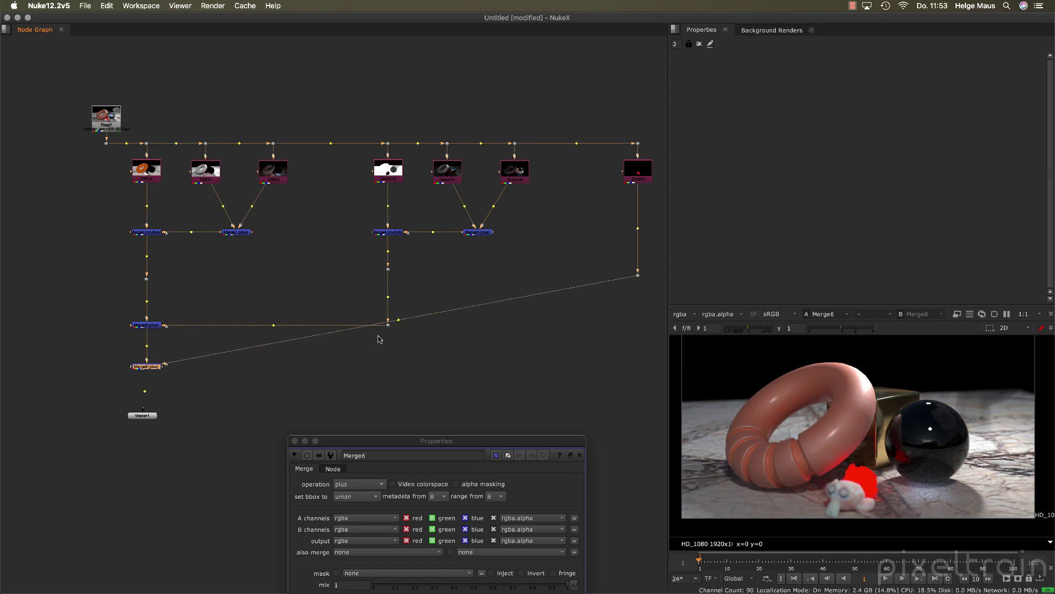
left_click_drag(399, 321, 638, 373, "ctrl")
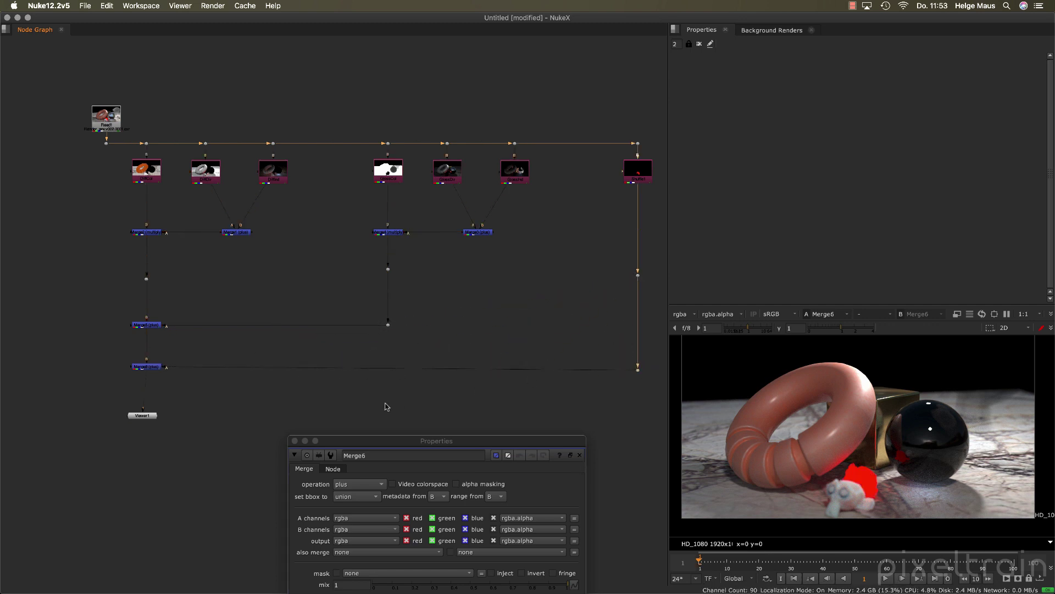
left_click(167, 385)
left_click_drag(149, 368, 149, 373)
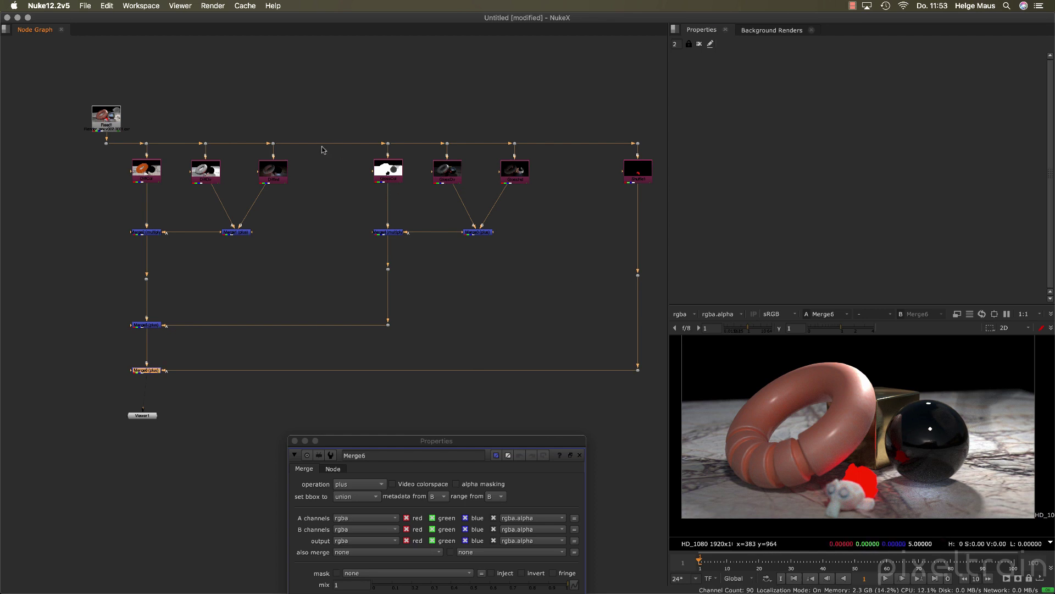
Deselect Merge6, close its floating properties window and look over the complete node tree
left_click_drag(338, 120, 329, 225)
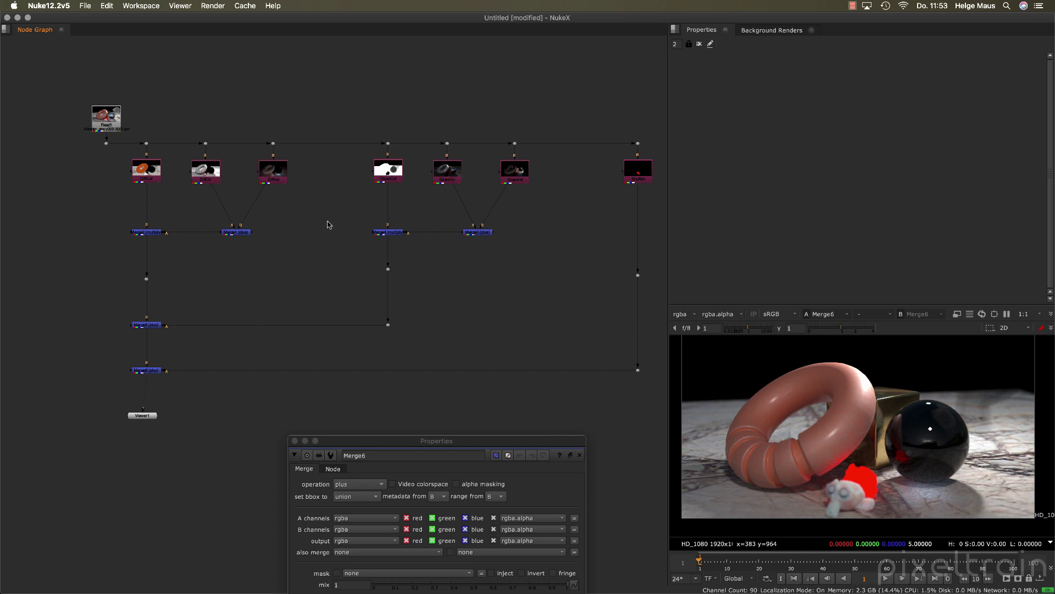
left_click(295, 441)
scroll(379, 358, "down", 5)
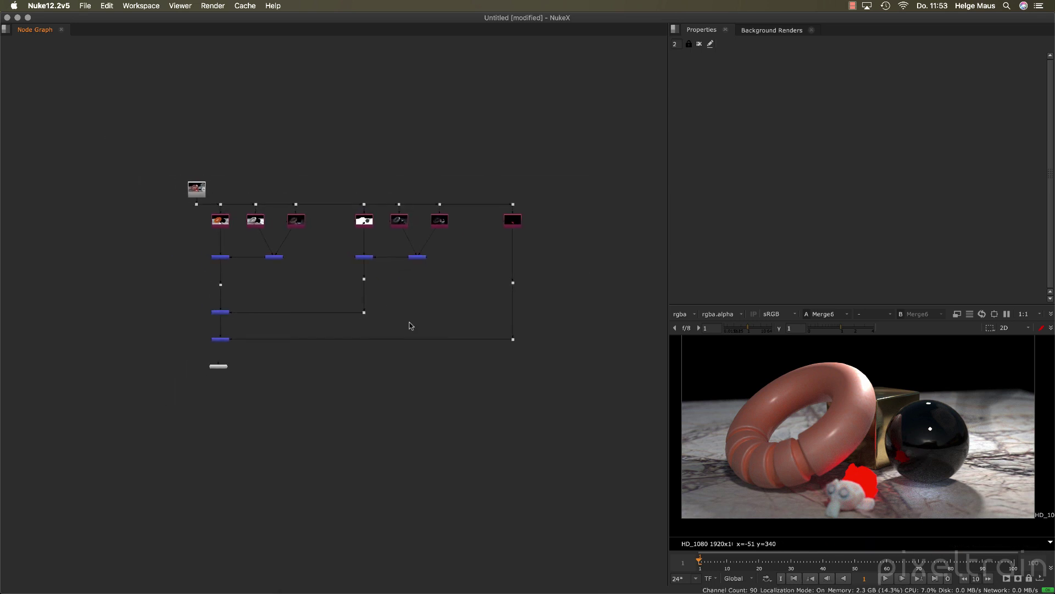
scroll(412, 323, "up", 3)
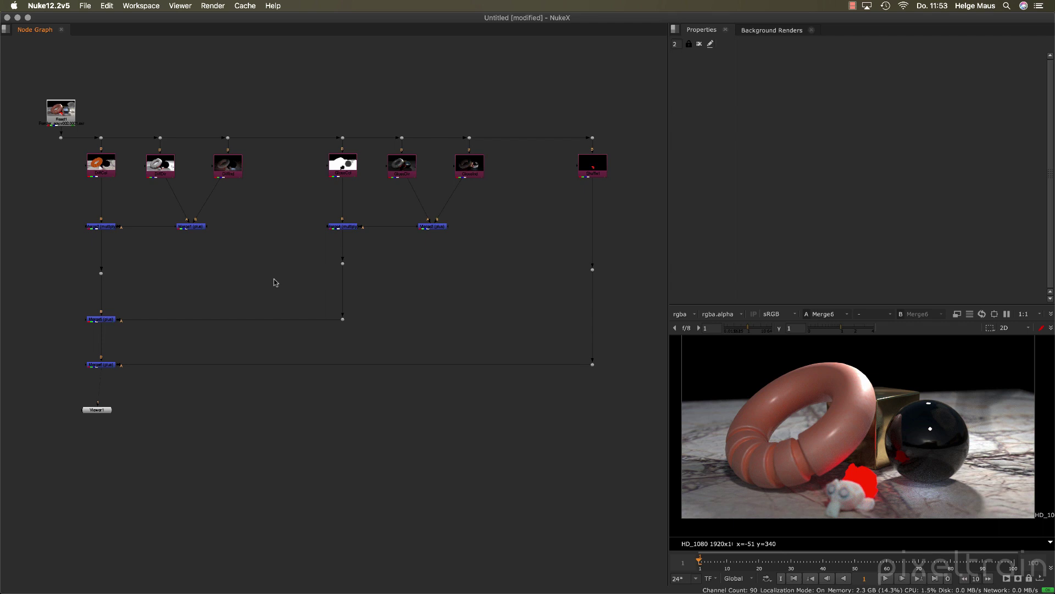
scroll(275, 282, "down", 3)
middle_click_drag(278, 283, 301, 269)
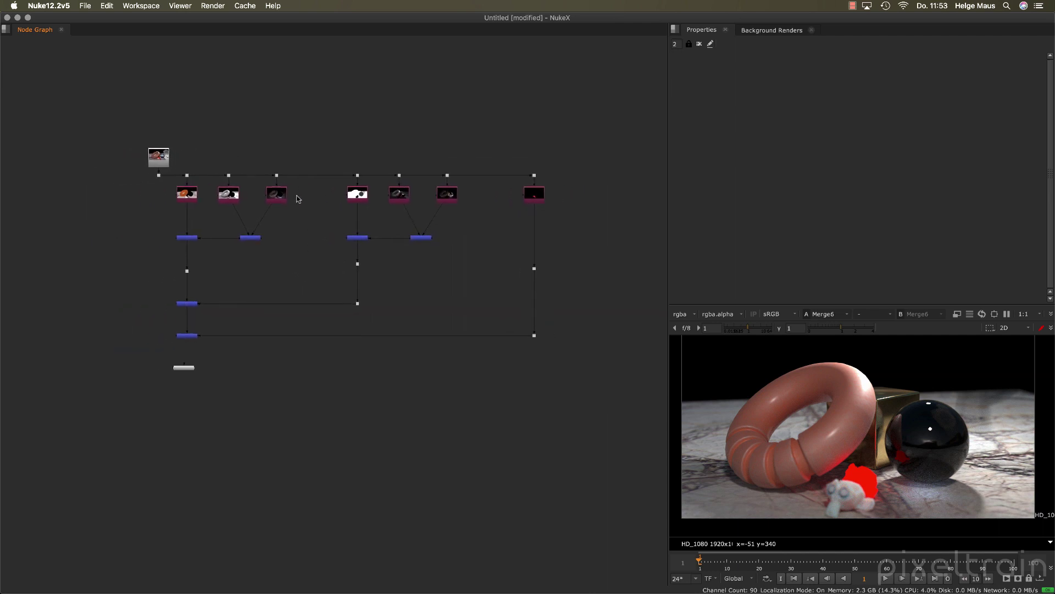
Switch to the Compositing workspace and enlarge the Node Graph pane upward
left_click(128, 5)
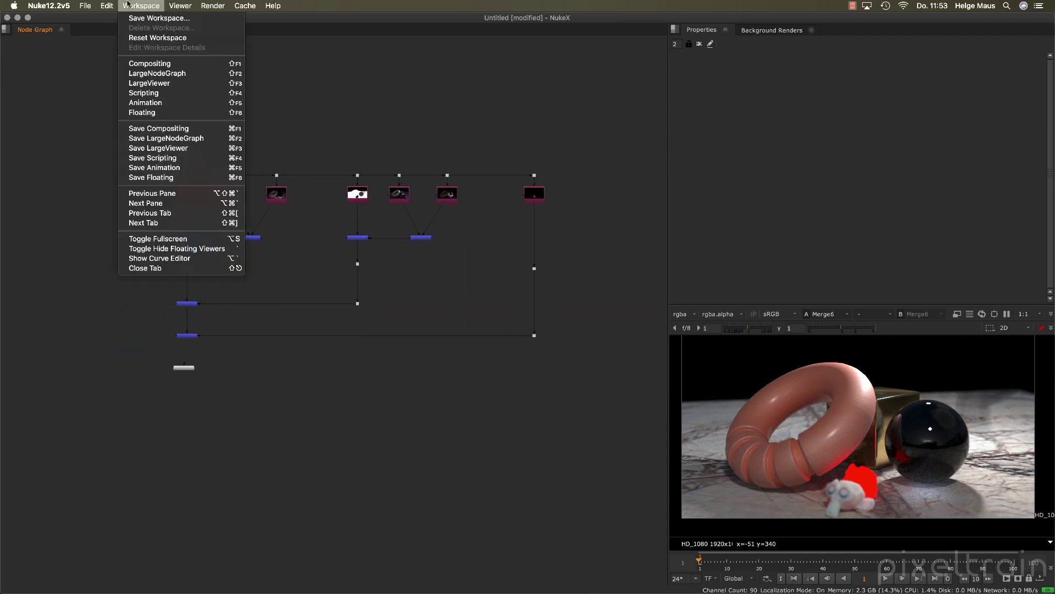
left_click(164, 66)
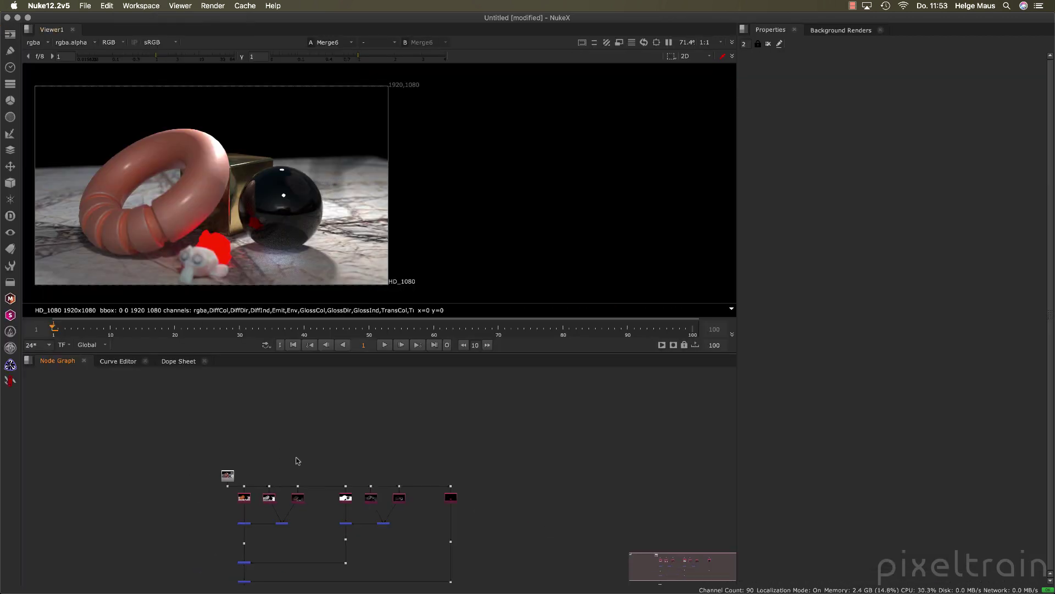
left_click_drag(524, 355, 523, 281)
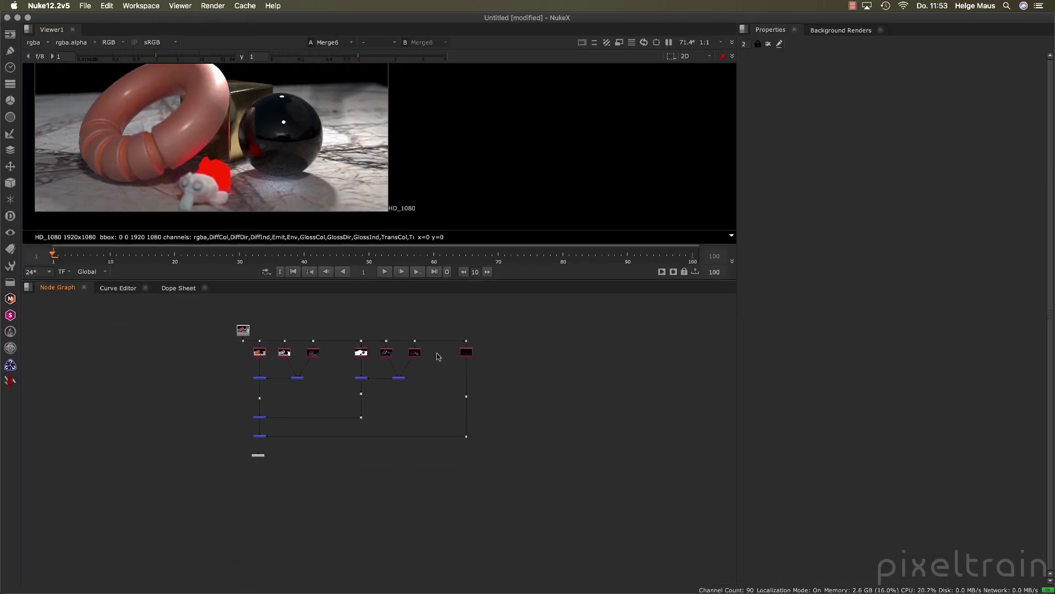
Delete all Shuffle, Merge and Dot nodes, keeping only Read1 and the Viewer, and place the Viewer directly below Read1
key("f")
left_click_drag(199, 343, 695, 511)
key("Delete")
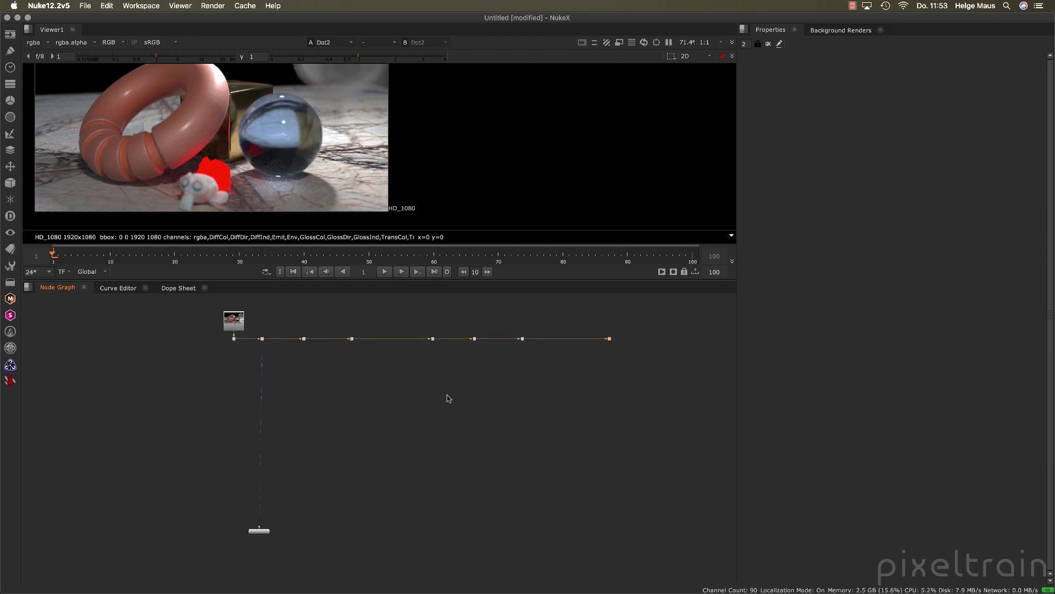
left_click_drag(645, 320, 259, 382)
key("Delete")
left_click_drag(259, 530, 234, 442)
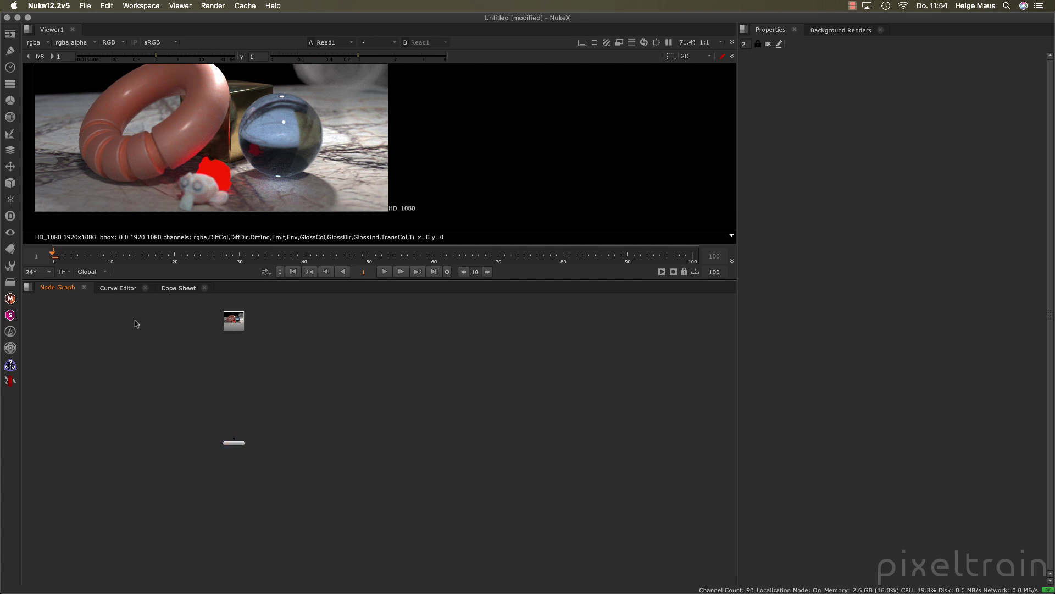
Insert the saved pix_Cycles_BackToBeauty toolset into the node graph
left_click(10, 267)
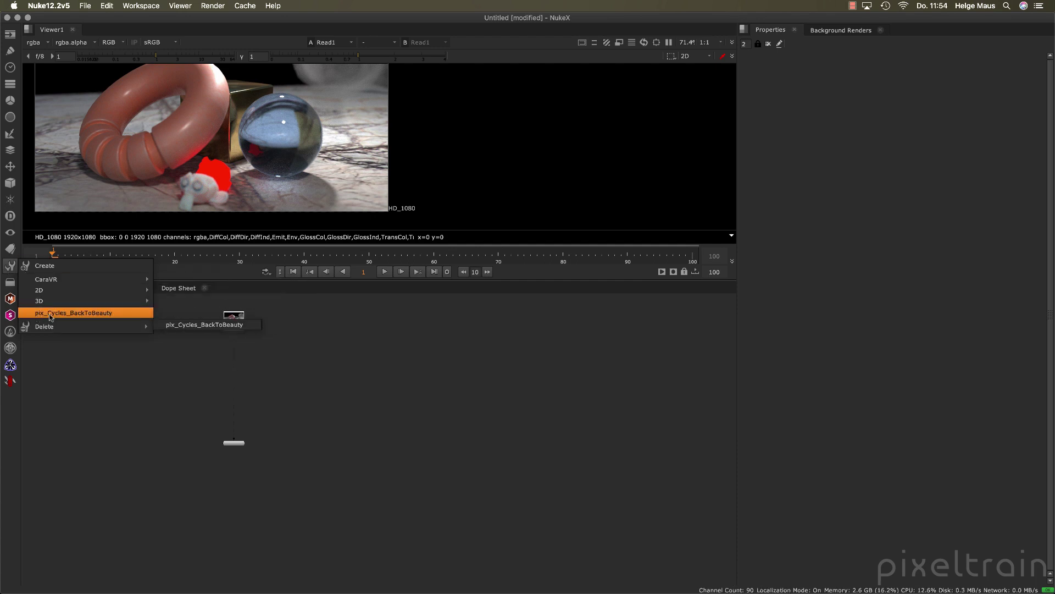
left_click(97, 314)
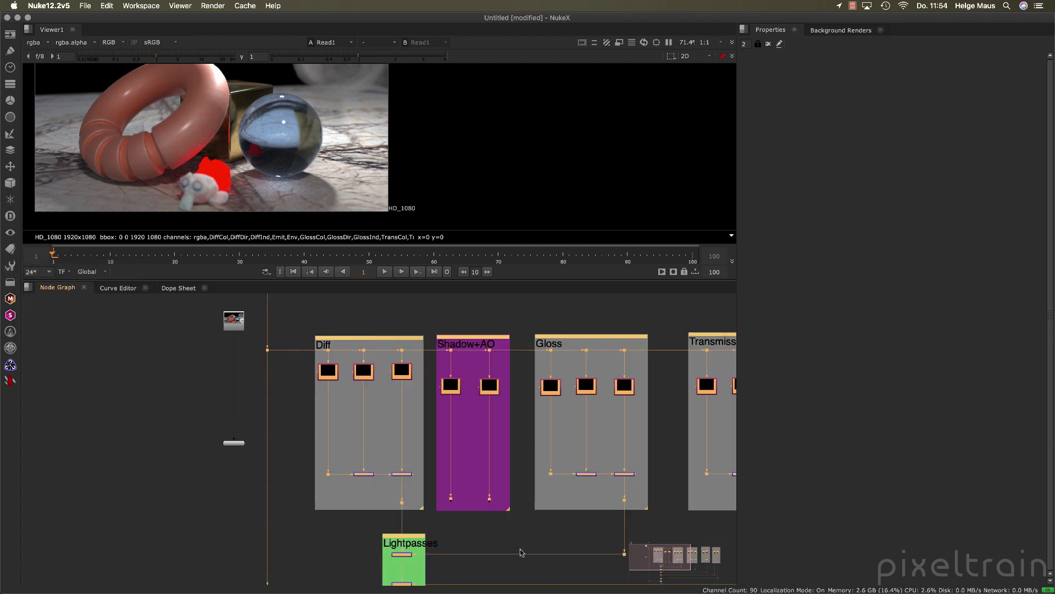
left_click(98, 313)
scroll(462, 495, "down", 2)
middle_click_drag(522, 538, 406, 481)
scroll(302, 391, "up", 3)
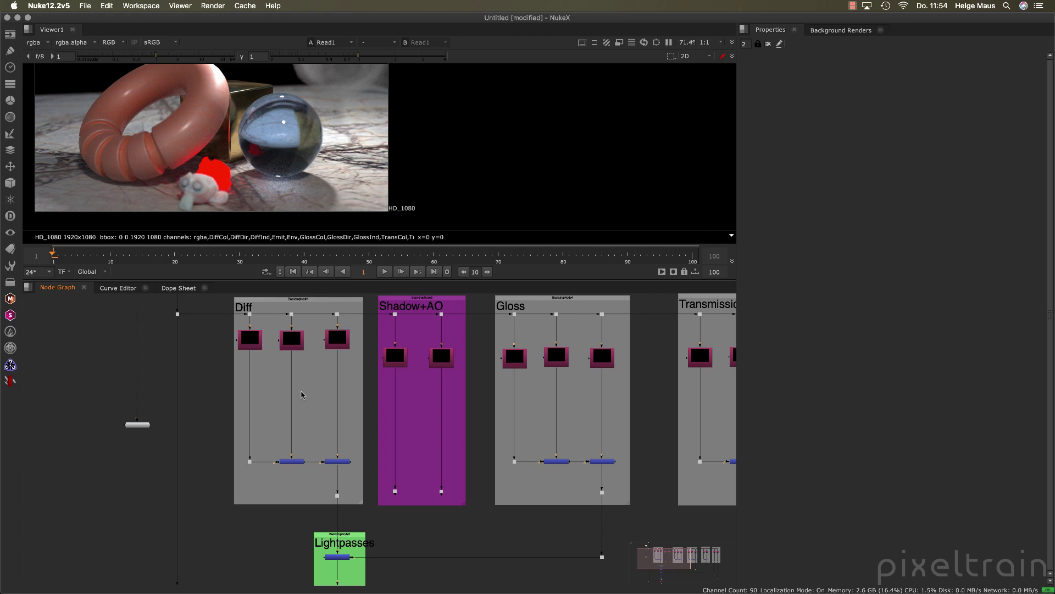
Place Read1 above the Cycles dot so that it feeds the toolset's input
scroll(425, 430, "down", 3)
middle_click_drag(452, 441, 468, 491)
scroll(339, 361, "up", 8)
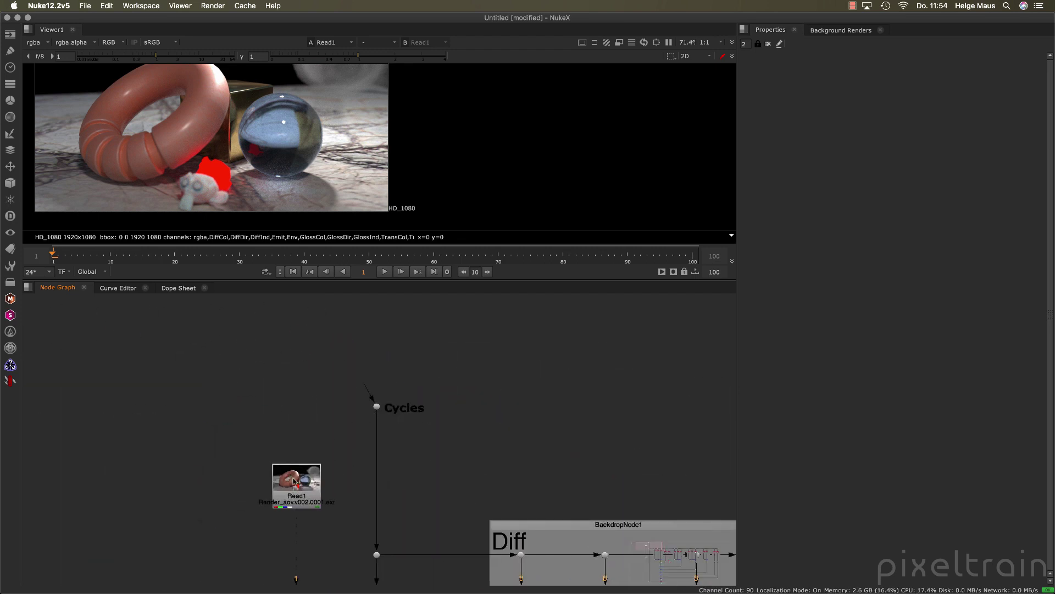
left_click_drag(293, 482, 373, 345)
middle_click_drag(557, 416, 511, 360)
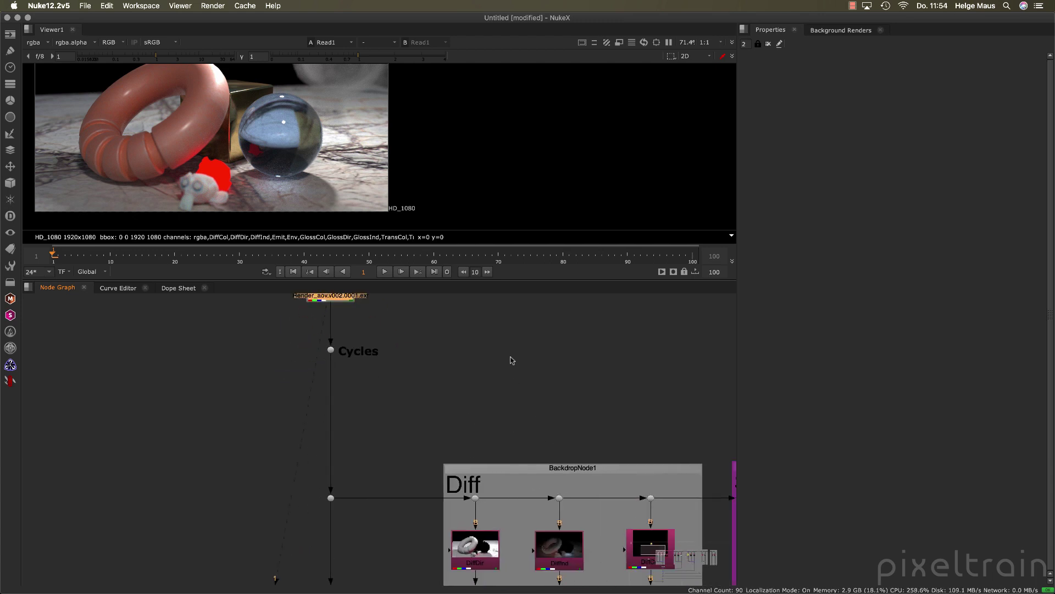
Look over the Diff, Shadow+AO and Gloss groups and switch to the LargeNodeGraph workspace
middle_click_drag(574, 371, 354, 219)
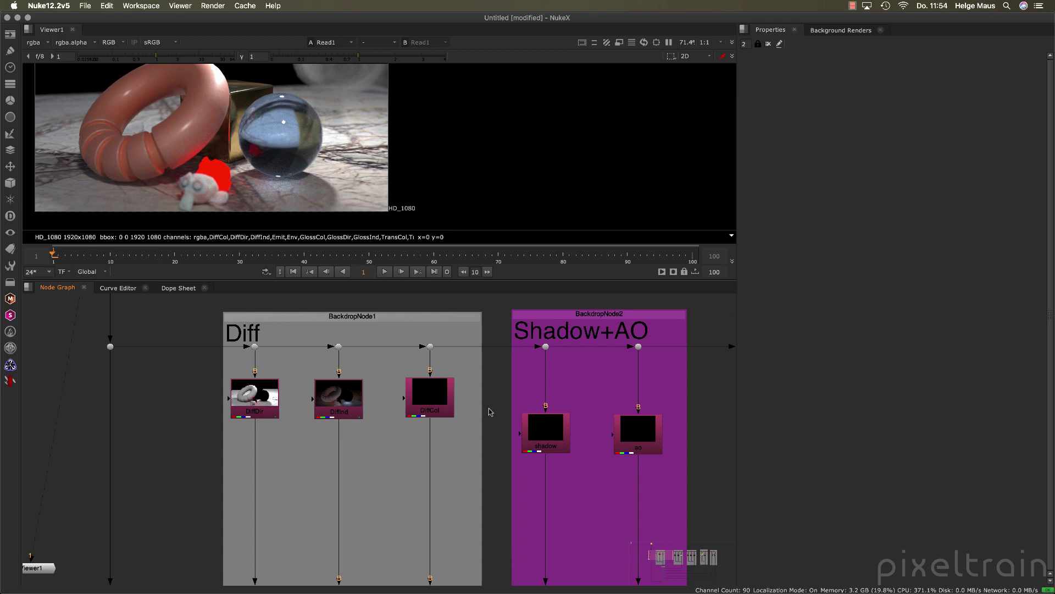
middle_click_drag(490, 412, 447, 406)
middle_click_drag(661, 423, 388, 407)
middle_click_drag(500, 441, 566, 452)
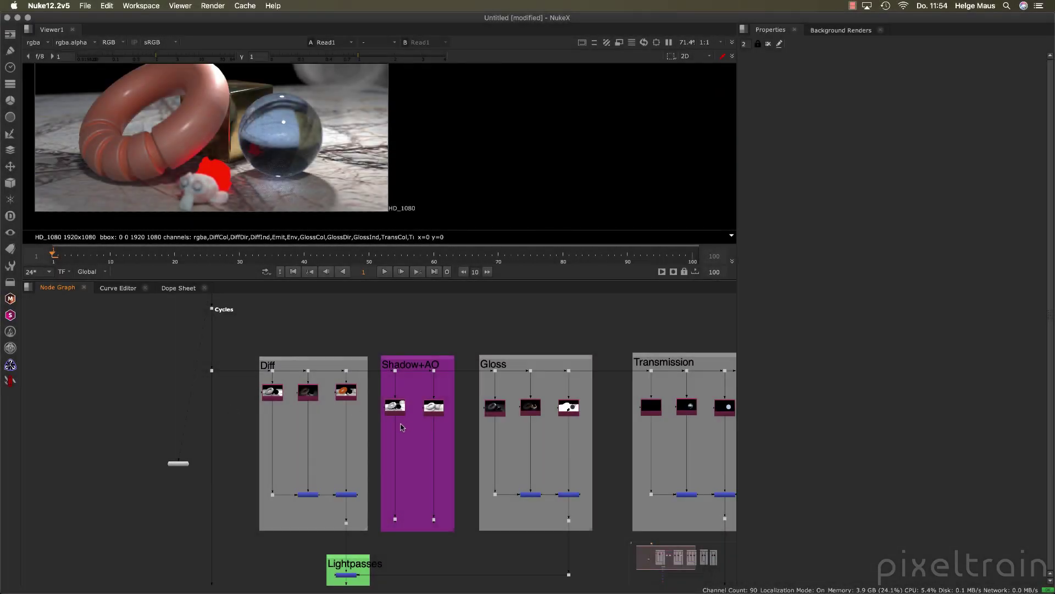
scroll(401, 427, "up", 3)
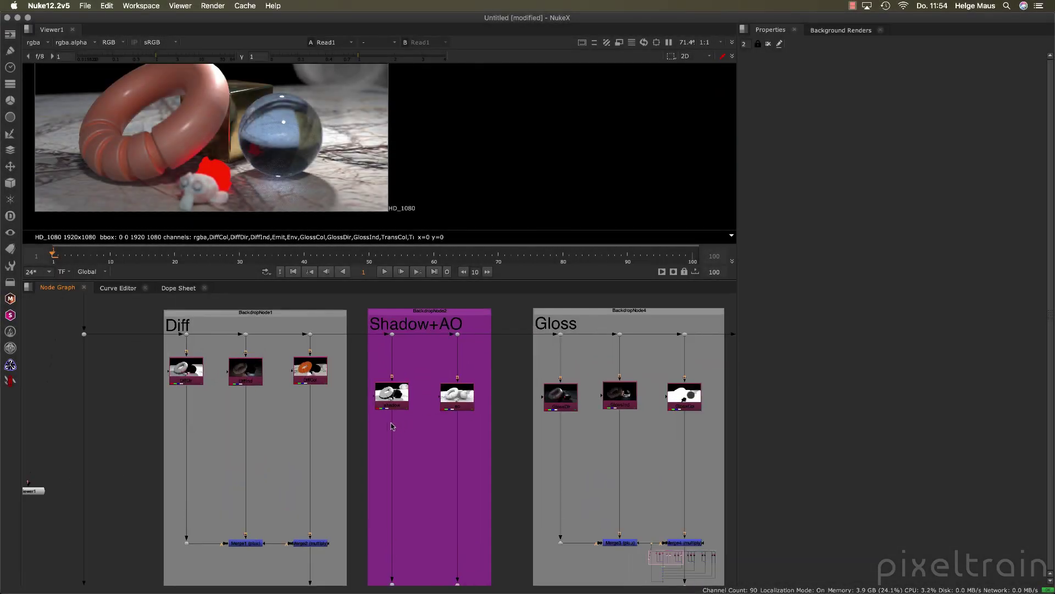
left_click(141, 5)
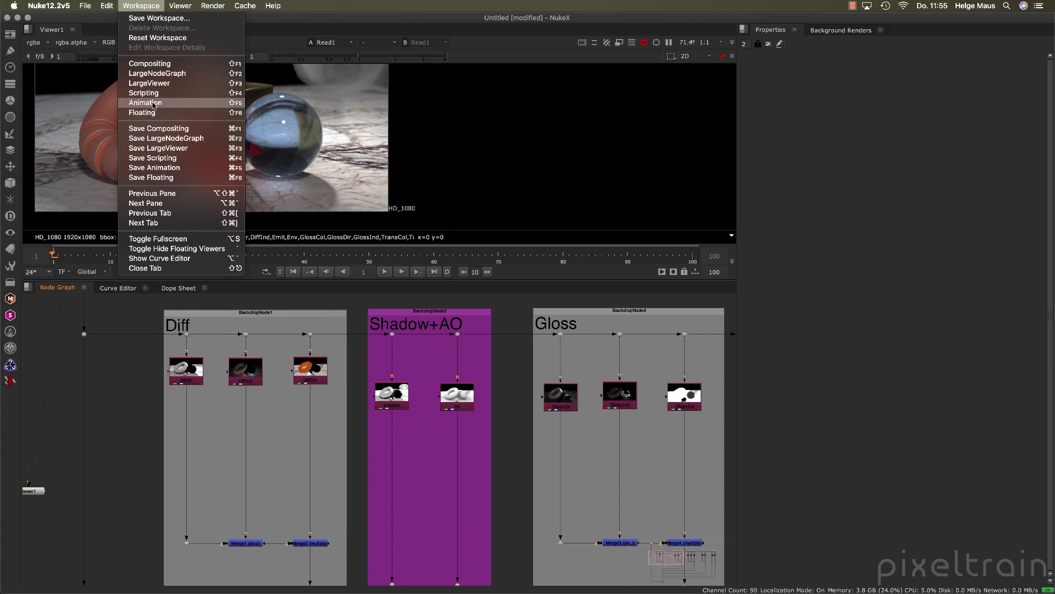
left_click(170, 74)
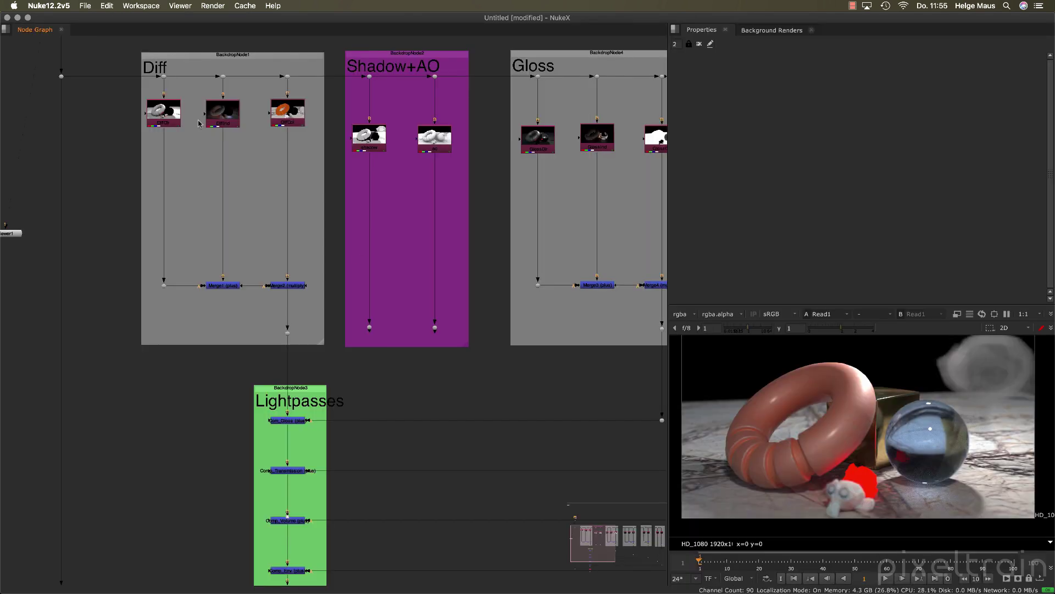
Show the combined diffuse result in the viewer from the dot below Merge2
middle_click_drag(400, 396, 468, 493)
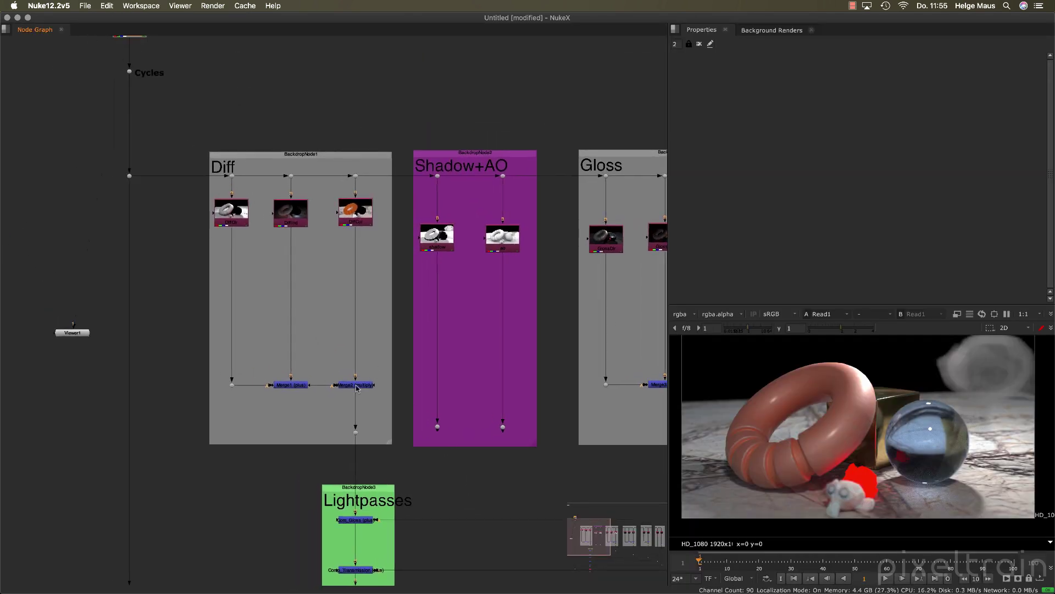
scroll(292, 417, "up", 3)
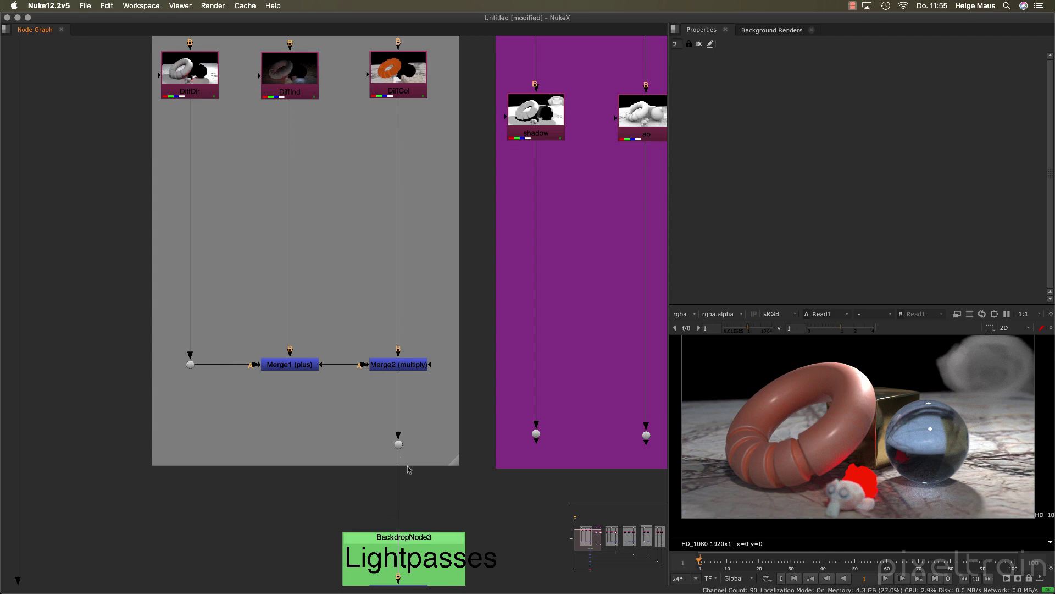
left_click(398, 444)
key("1")
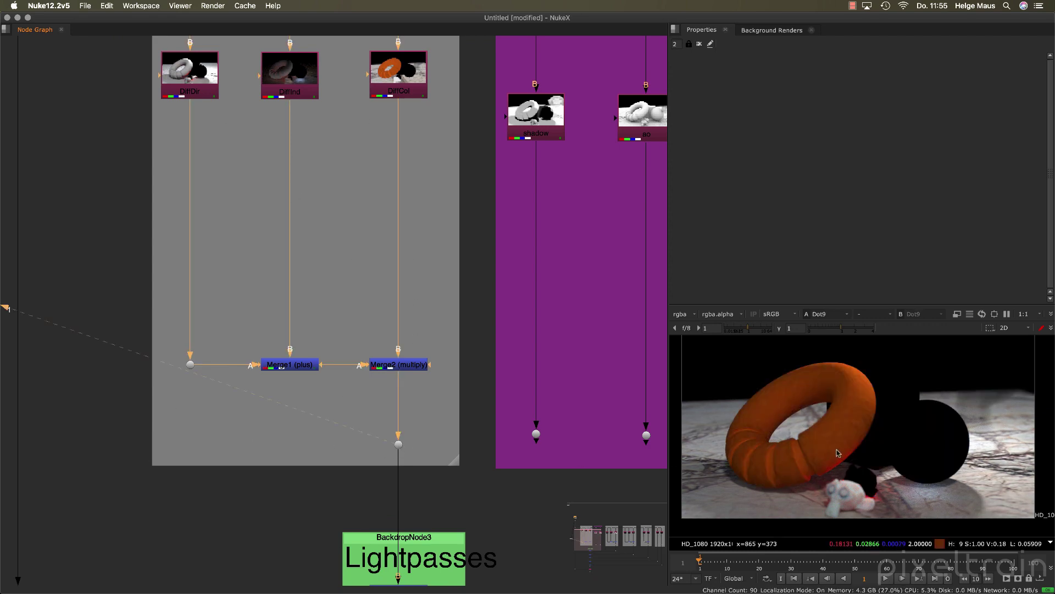
View the shadow pass and the ao pass of the Shadow+AO group one after the other
middle_click_drag(457, 454, 95, 440)
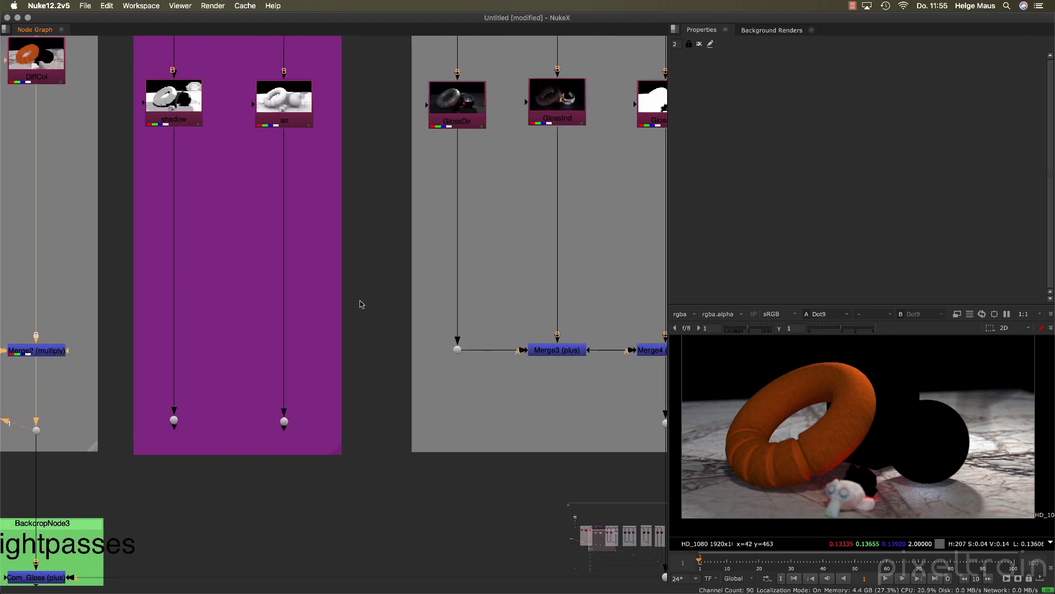
middle_click_drag(360, 304, 418, 438)
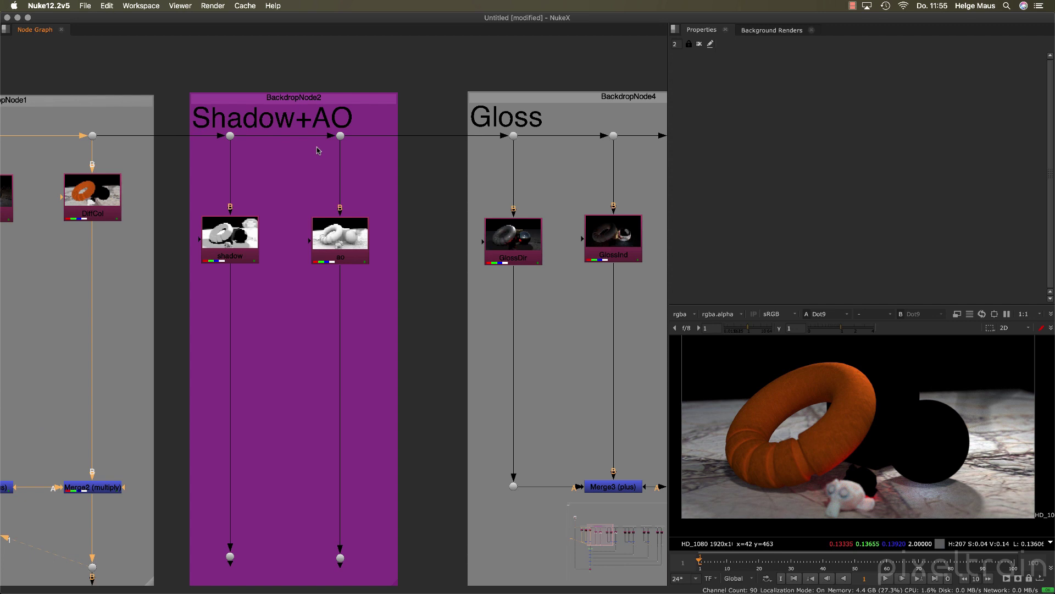
left_click(227, 250)
key("1")
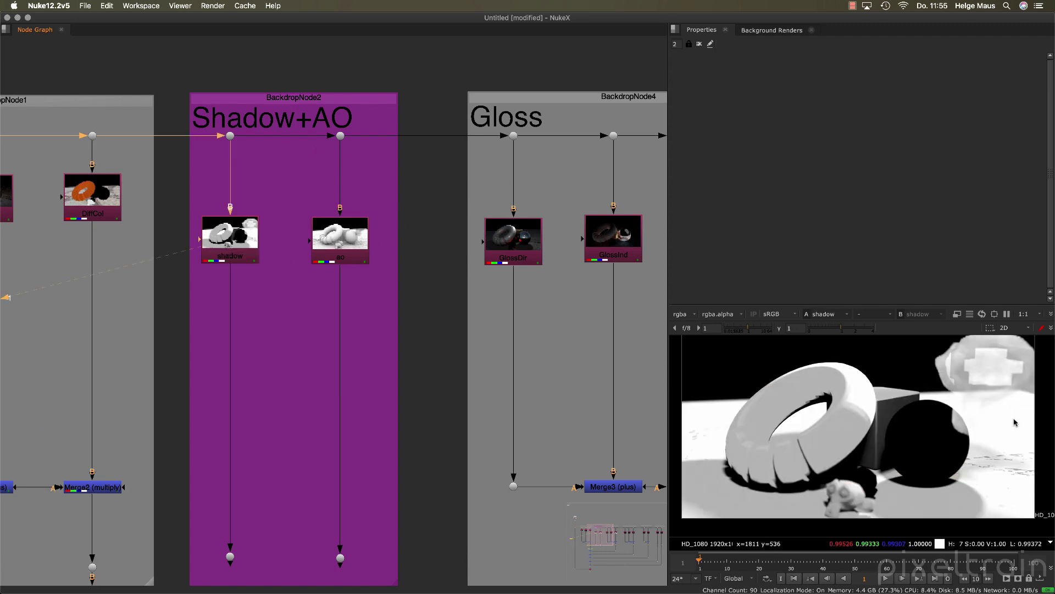
left_click(346, 250)
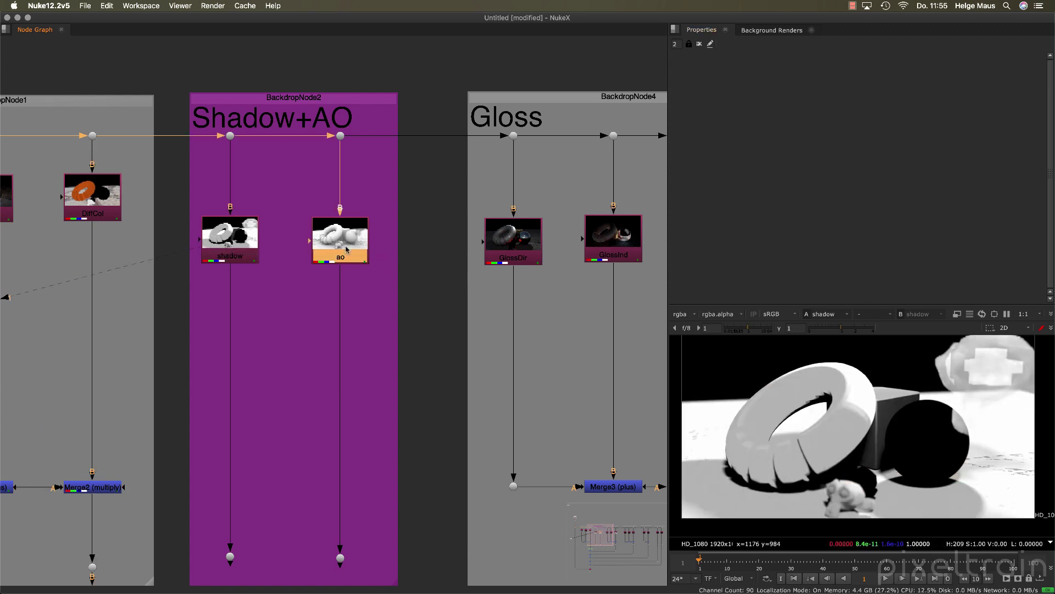
key("1")
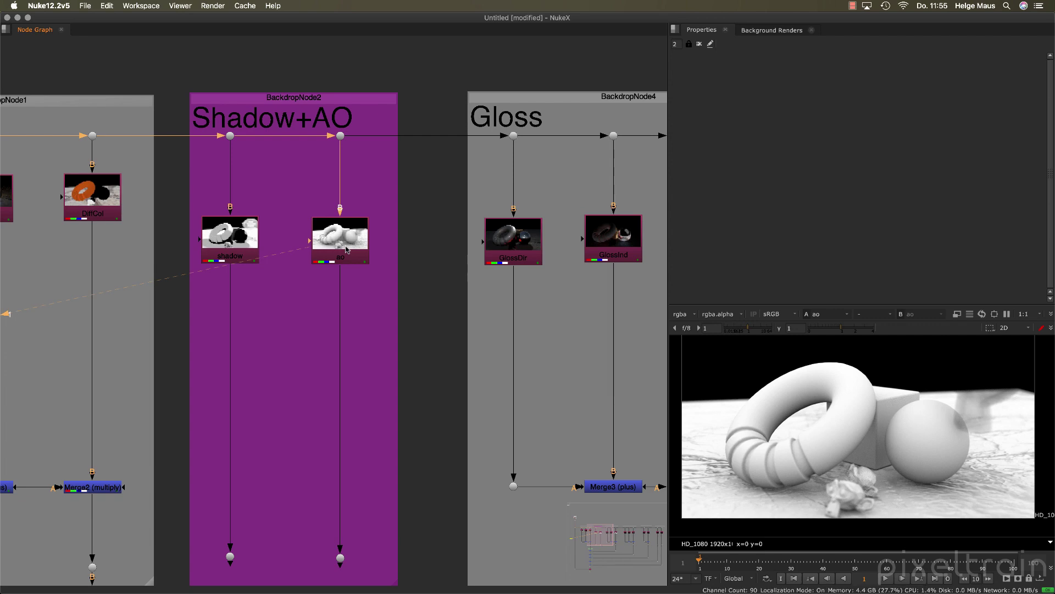
Switch to Blender to examine the shadow and ao inputs of the Standard EXR output node, and return to the Nuke script
key("super+Tab")
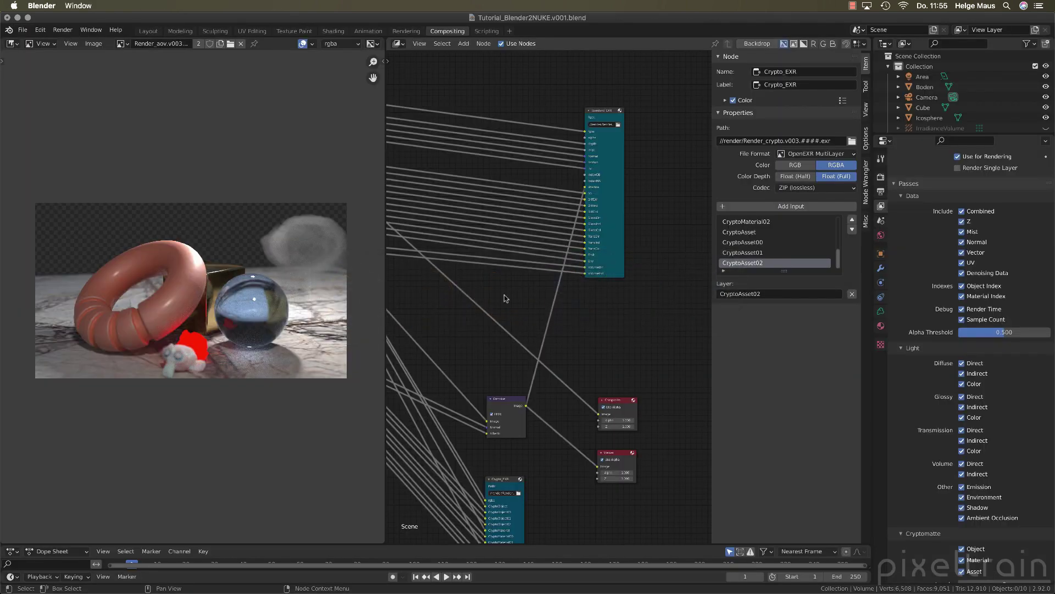
scroll(503, 294, "up", 1)
scroll(618, 345, "up", 1)
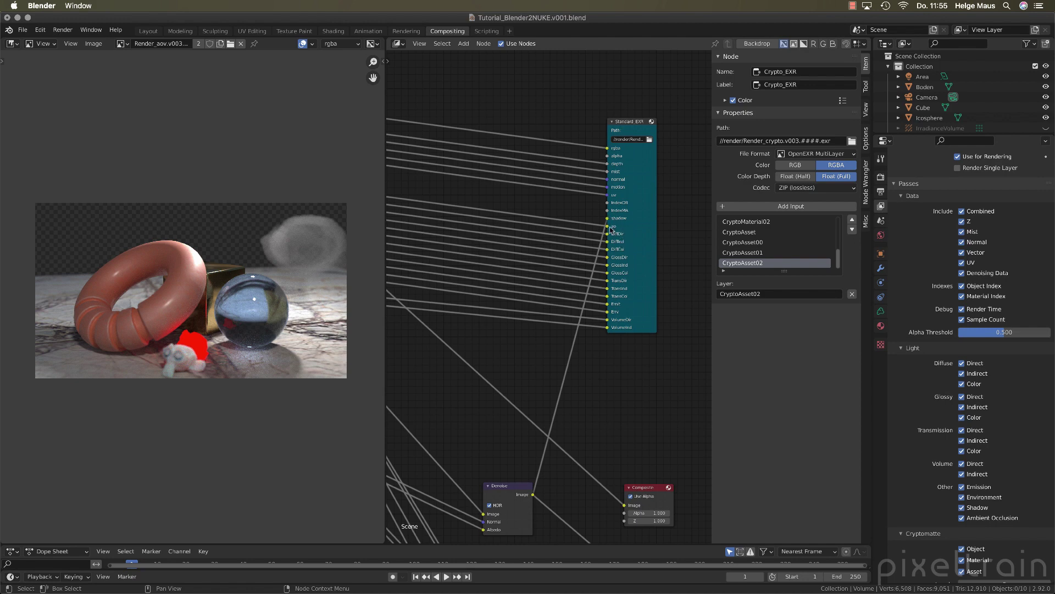
mouse_move(330, 591)
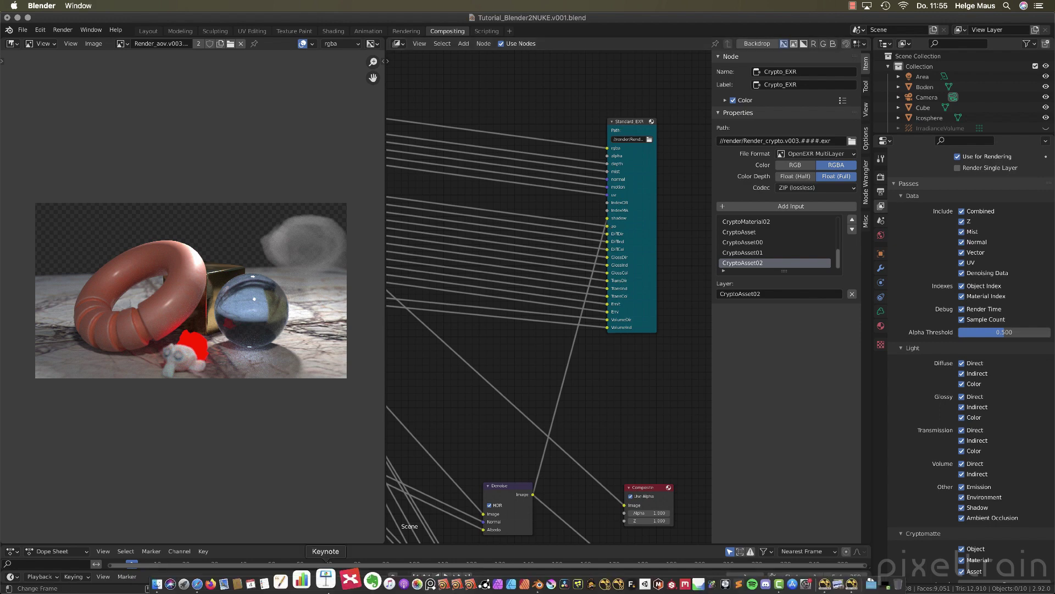
left_click(799, 578)
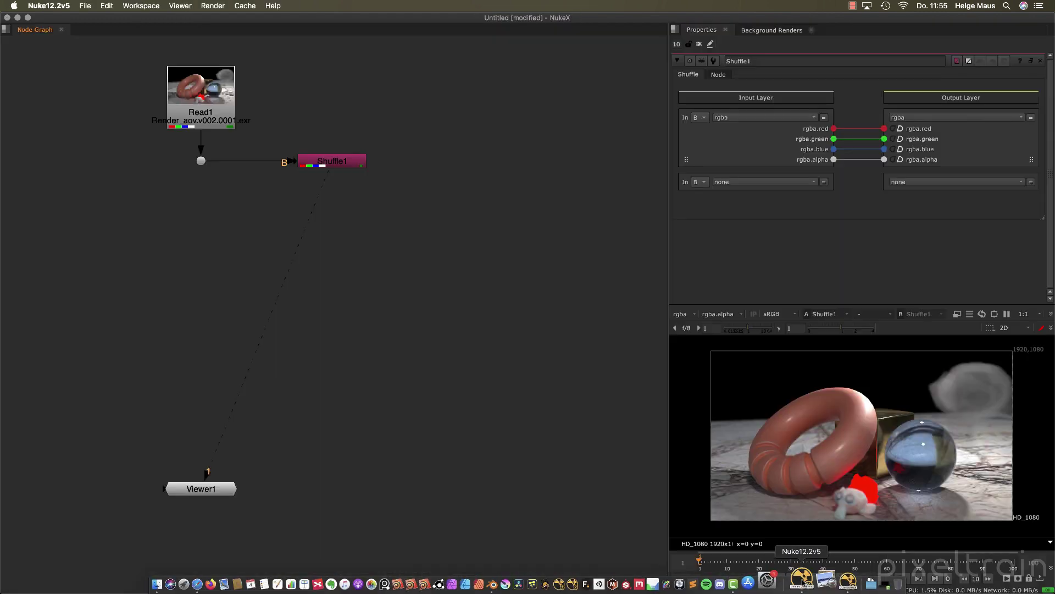
left_click(831, 578)
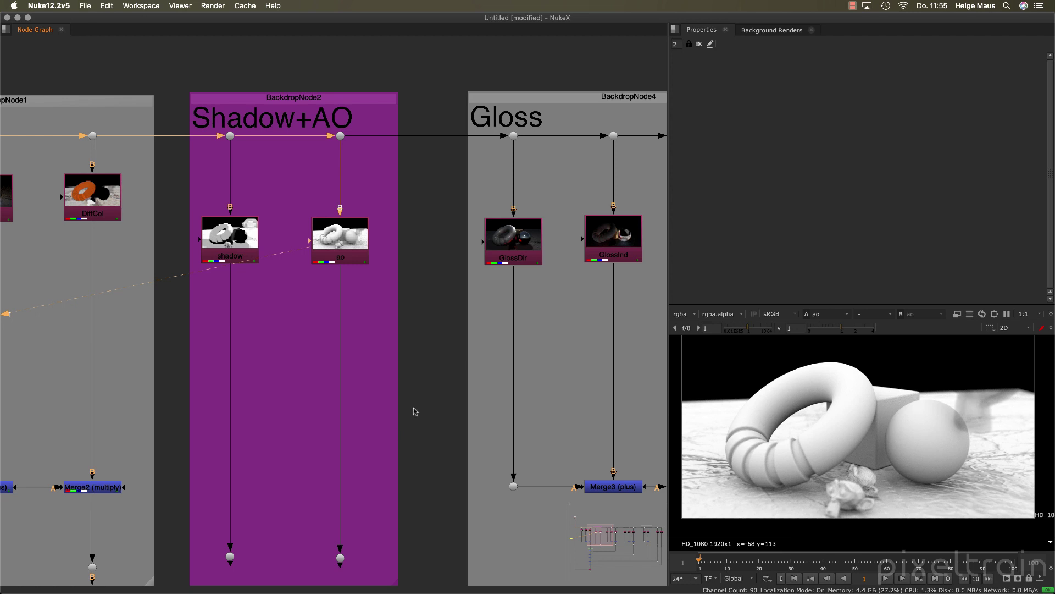
Show the TransDir pass of the Transmission group in the viewer
middle_click_drag(566, 337, 320, 278)
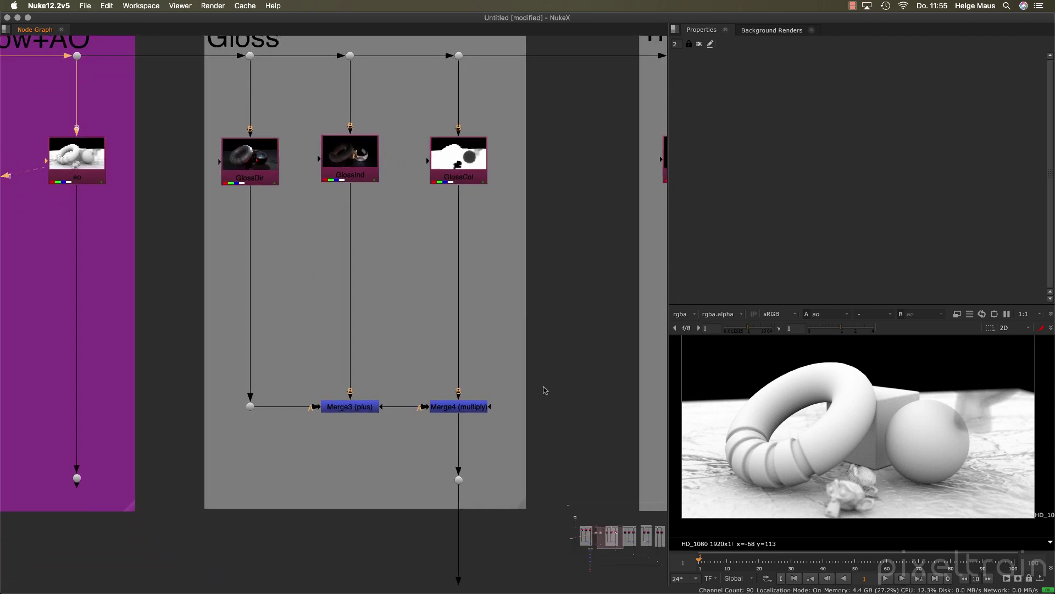
middle_click_drag(544, 388, 236, 396)
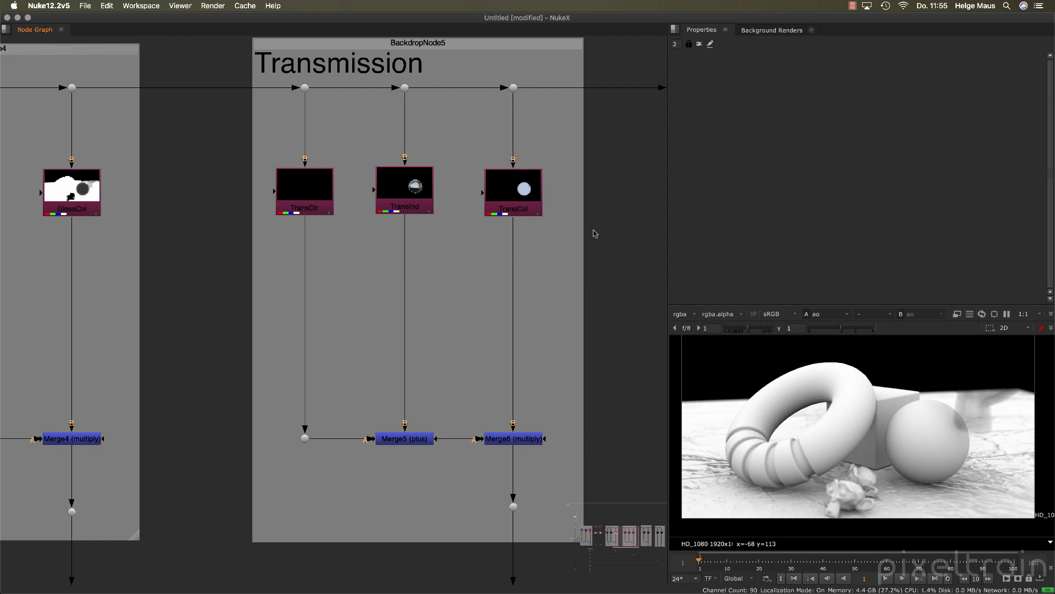
left_click(291, 199)
key("1")
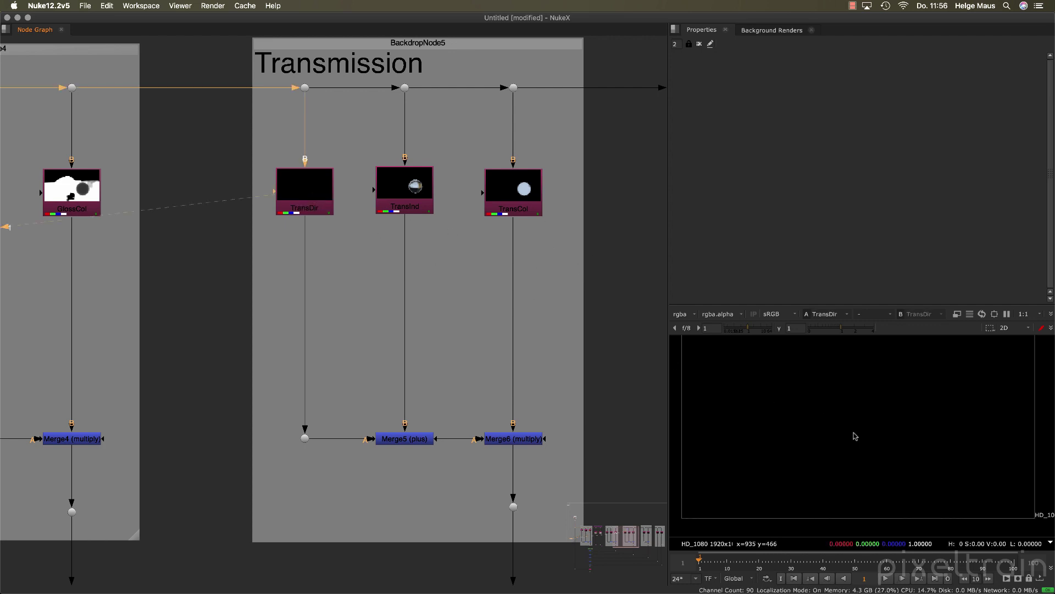
View the TransInd and TransCol passes of the Transmission group, and the combined transmission result from the dot below Merge6
left_click(404, 203)
key("1")
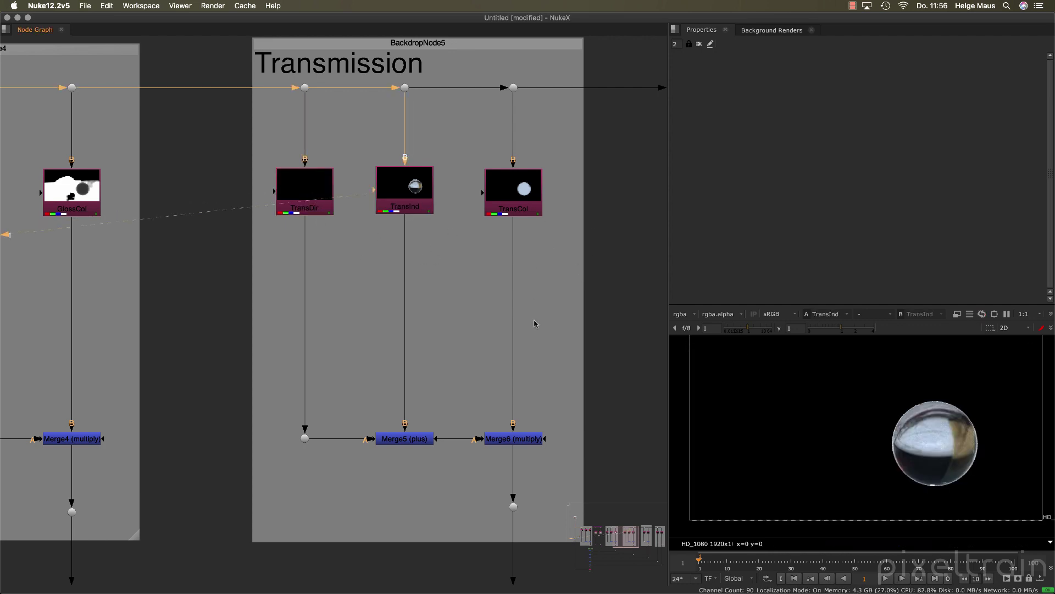
left_click(506, 204)
key("1")
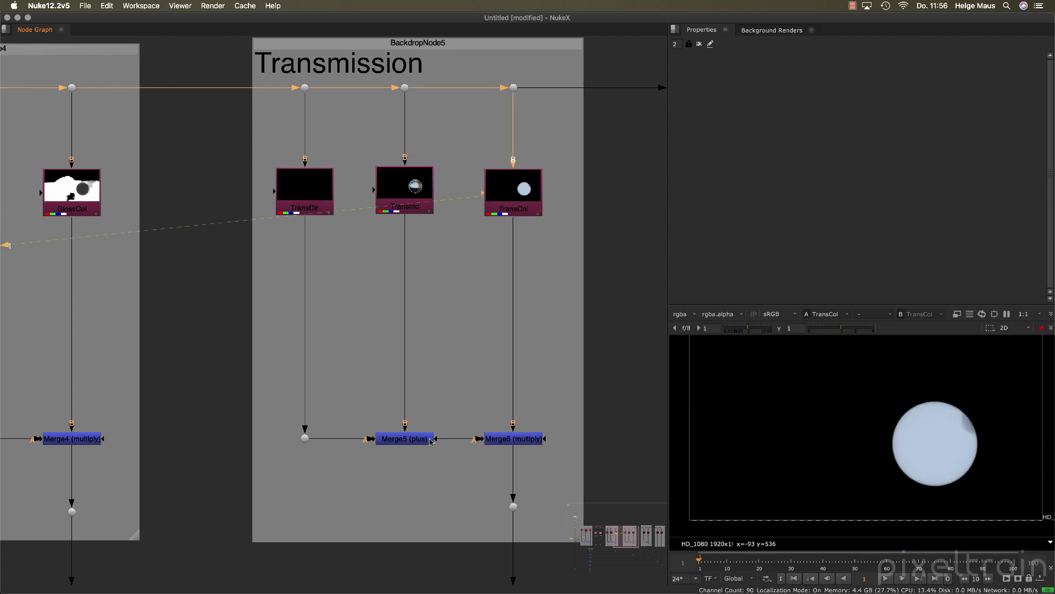
left_click(512, 507)
key("1")
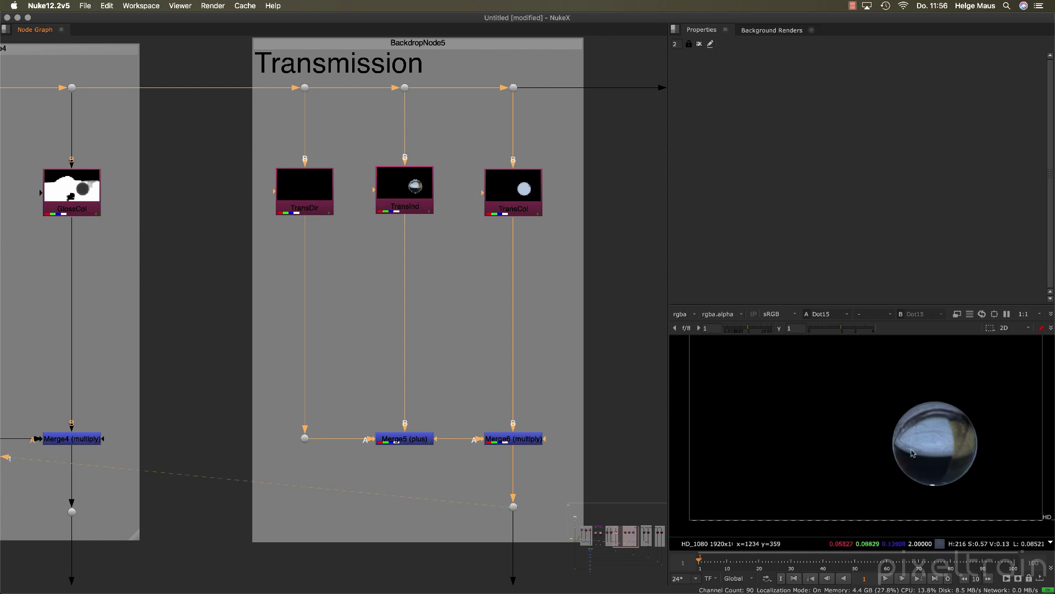
Compare the VolumeDir and VolumeInd passes of the Volume group by showing them alternately in the viewer
middle_click_drag(428, 365, 176, 353)
middle_click_drag(413, 330, 174, 328)
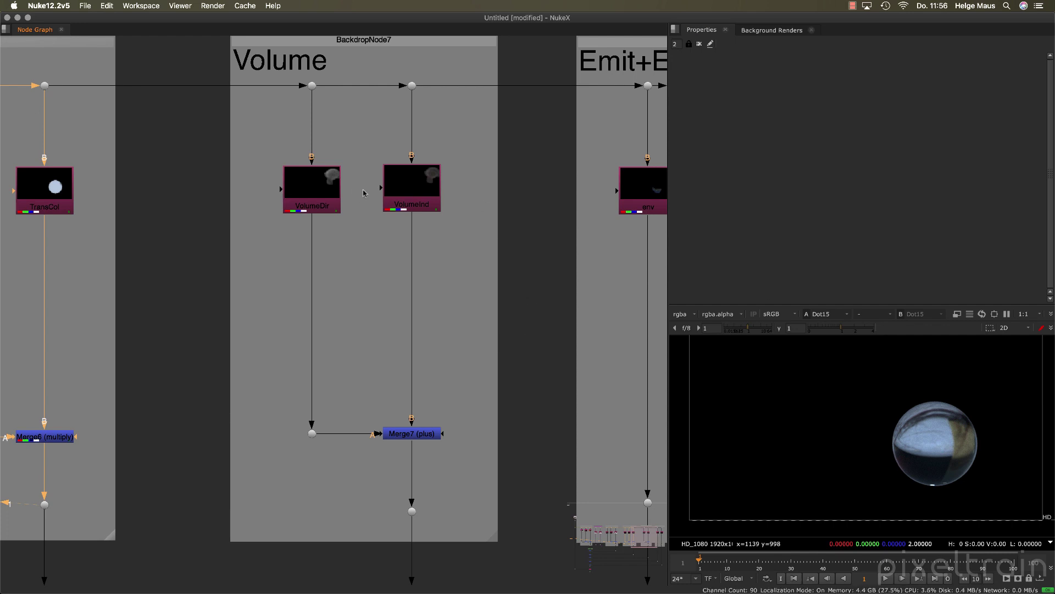
left_click(325, 198)
key("1")
left_click(399, 196)
key("1")
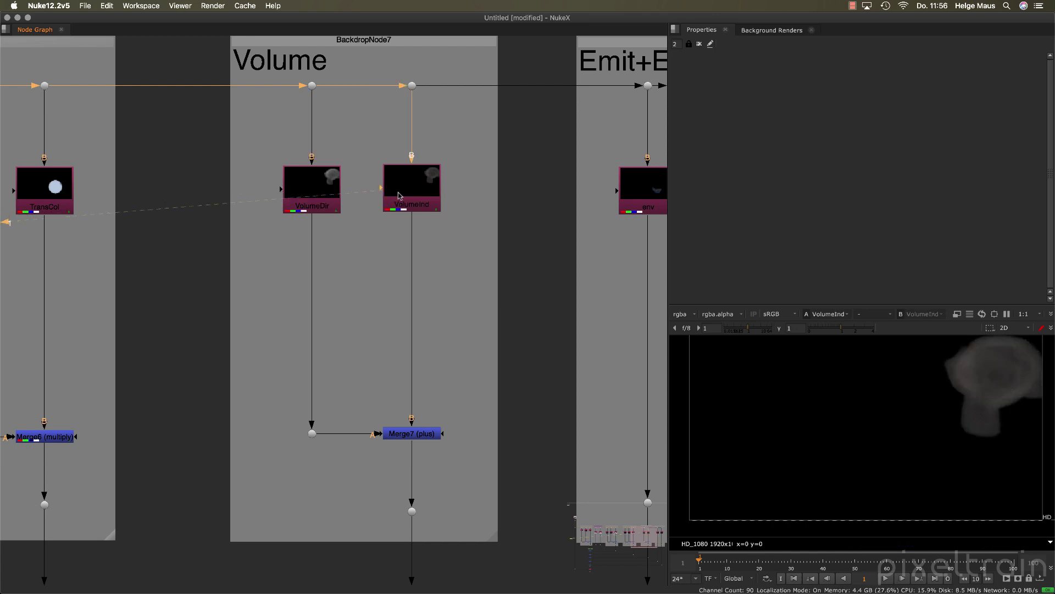
left_click(293, 198)
key("1")
left_click(416, 195)
key("1")
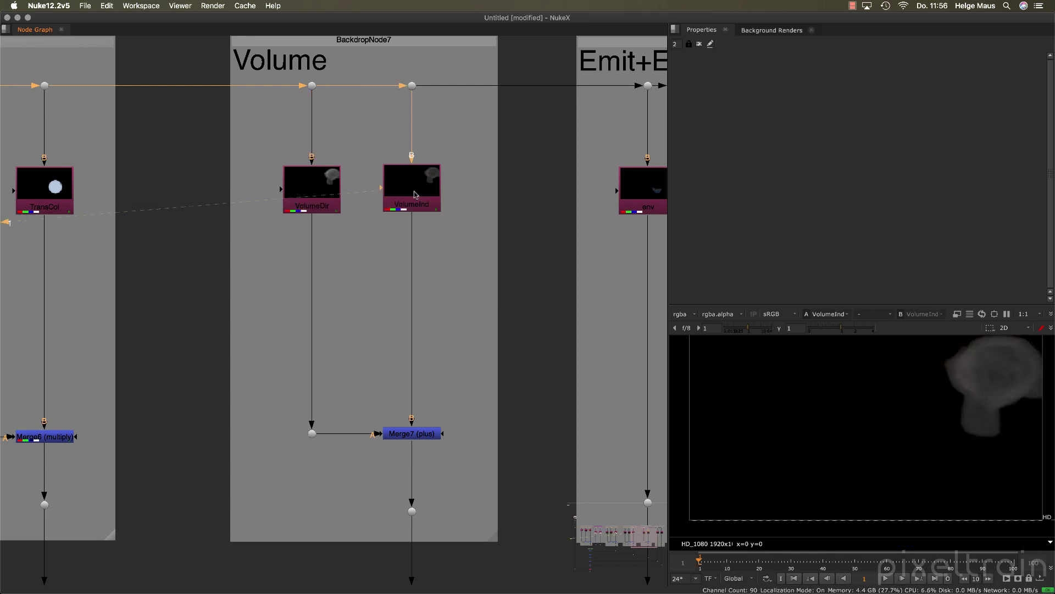
left_click(319, 192)
key("1")
Show the combined volume result of Merge7 in the viewer
left_click(425, 435)
key("1")
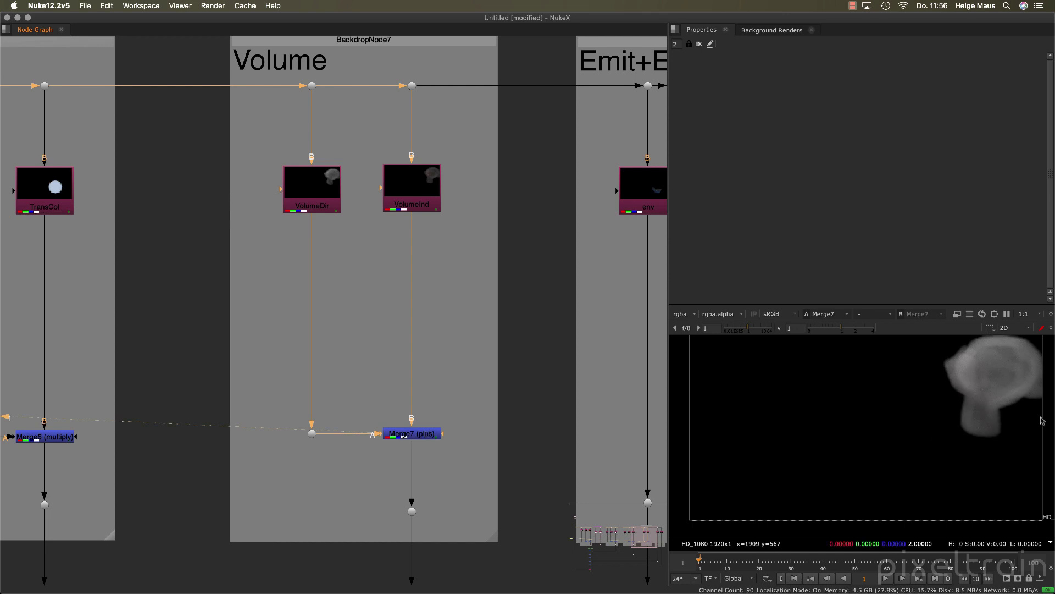
middle_click_drag(1005, 369, 932, 404)
View the env pass and the Emit pass of the Emit+Env group one after the other
middle_click_drag(483, 307, 198, 314)
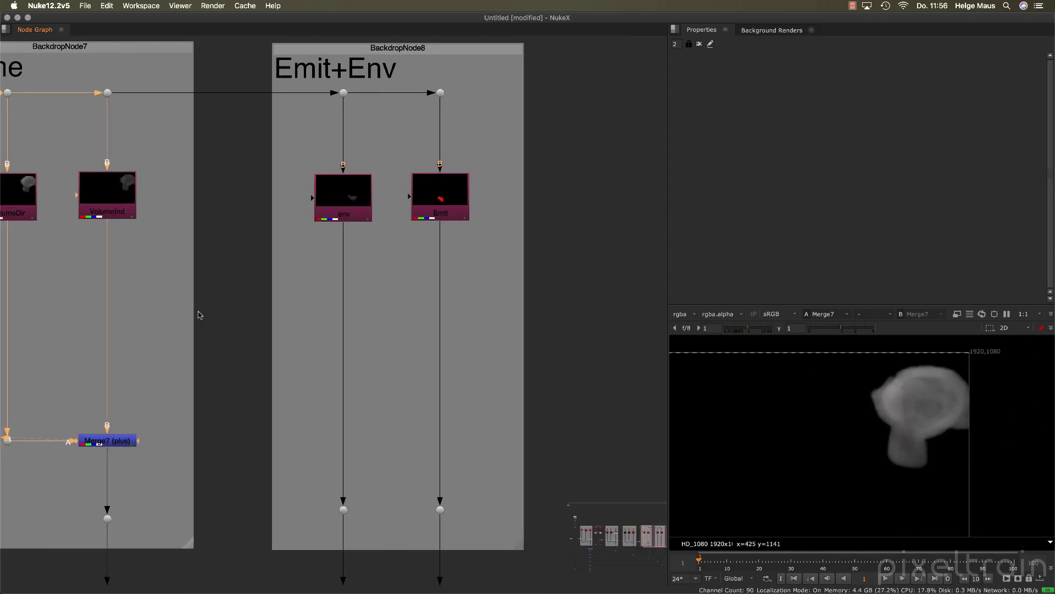
left_click(363, 190)
key("1")
middle_click_drag(850, 480, 845, 438)
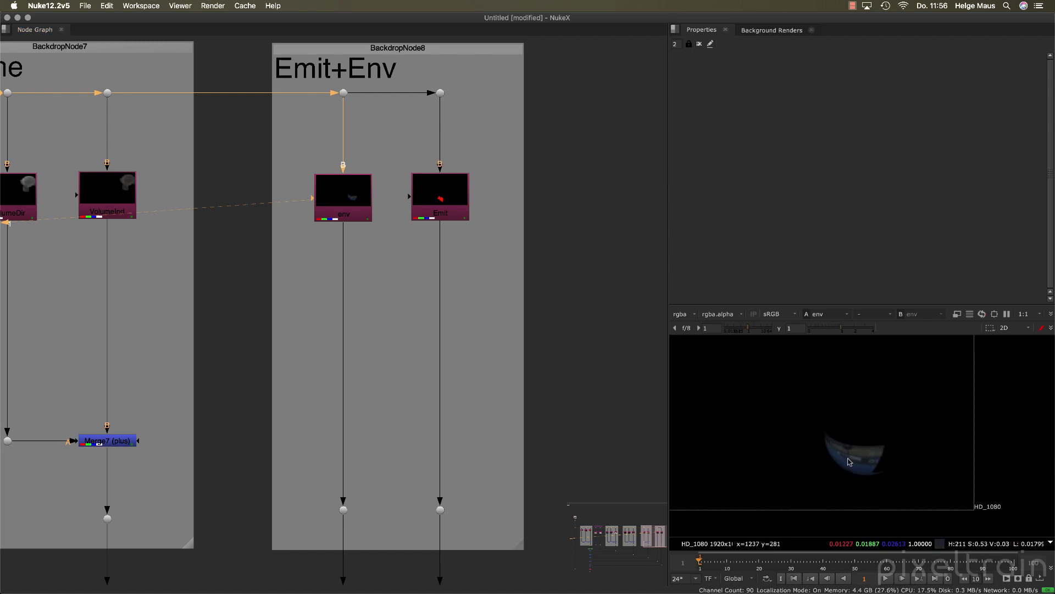
left_click(446, 205)
key("1")
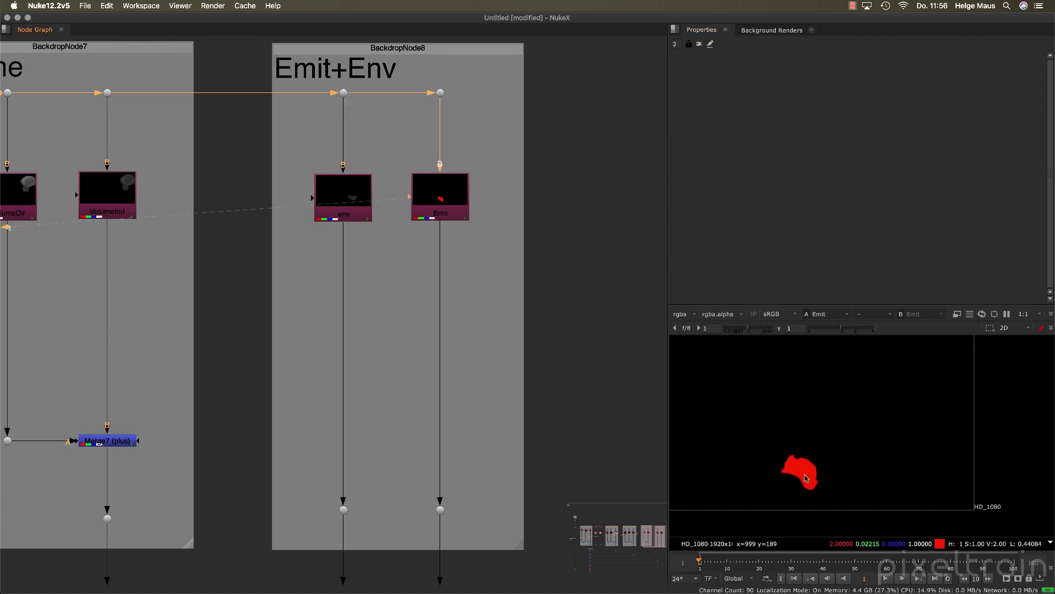
Show the Com_Gloss merge of the Lightpasses group in the viewer
scroll(385, 440, "down", 6)
middle_click_drag(271, 524, 428, 226)
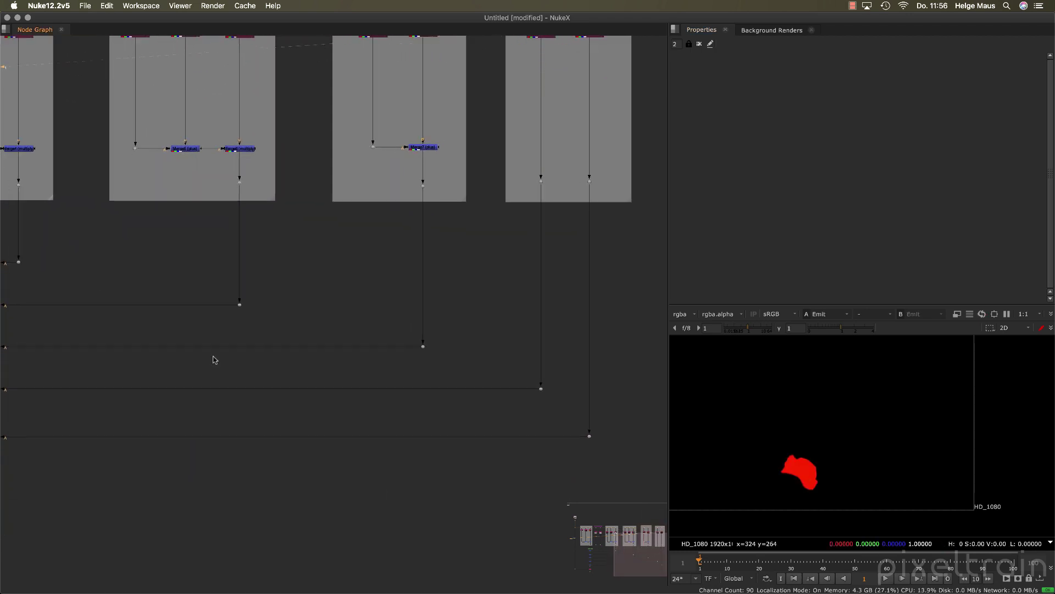
middle_click_drag(215, 360, 594, 348)
middle_click_drag(362, 360, 644, 398)
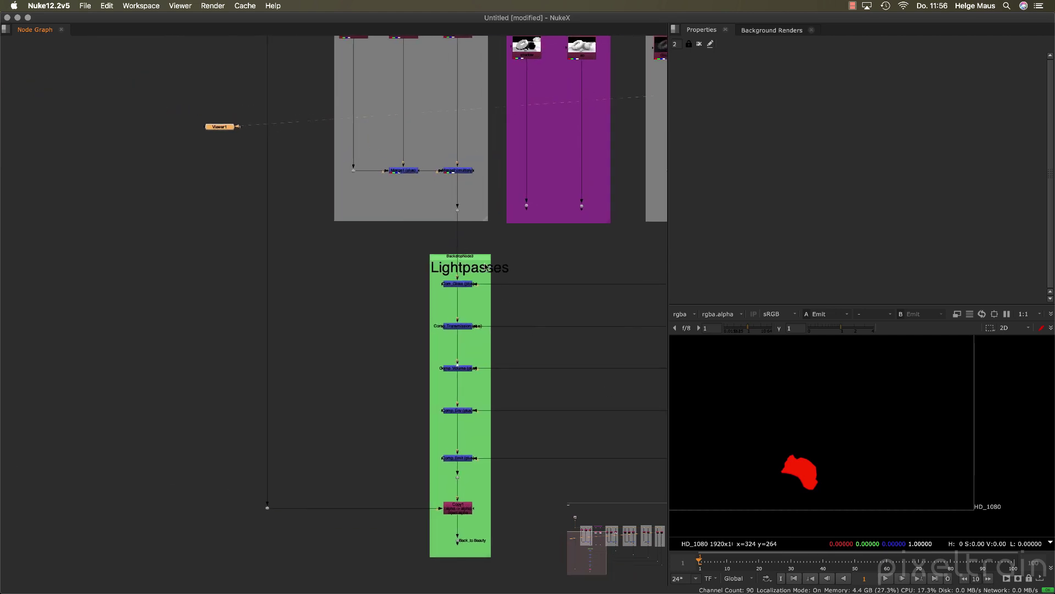
scroll(485, 261, "up", 4)
middle_click_drag(617, 292, 528, 195)
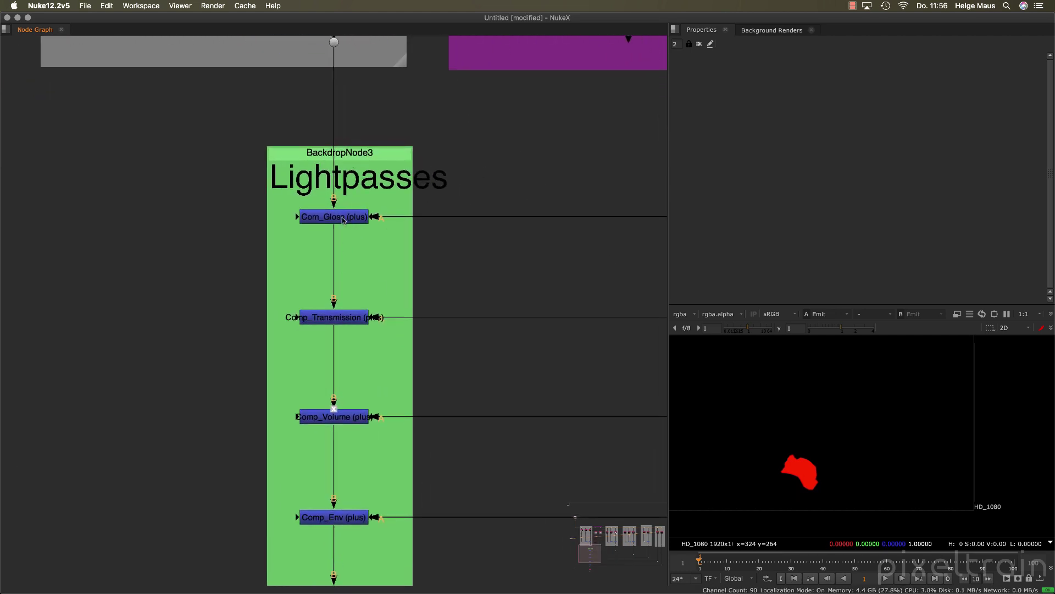
middle_click_drag(388, 444, 400, 361)
left_click(355, 121)
key("1")
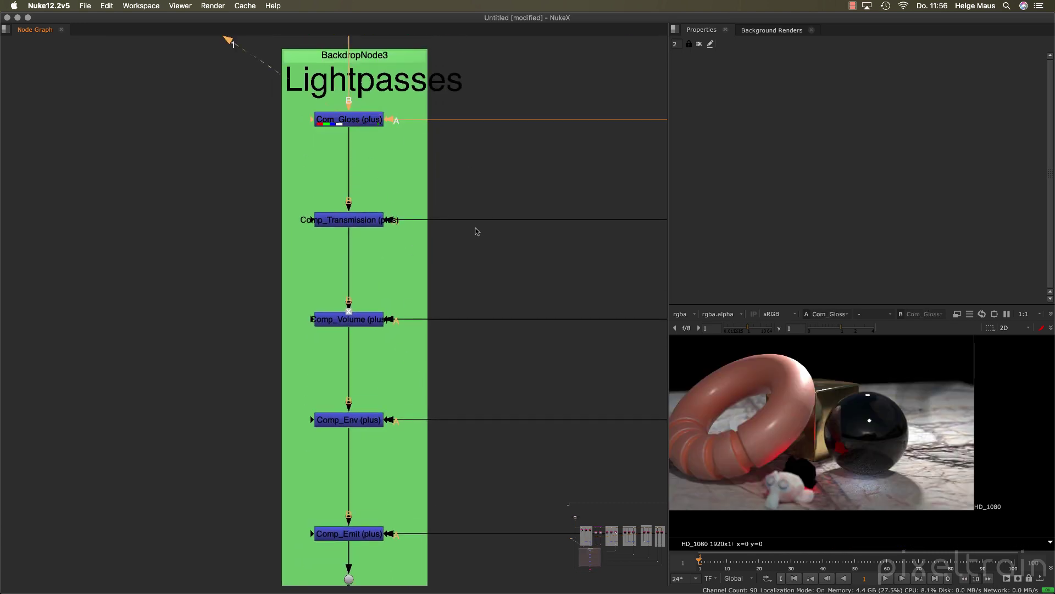
View the composite in the Lightpasses group after Comp_Transmission and after Comp_Volume
left_click(376, 225)
key("1")
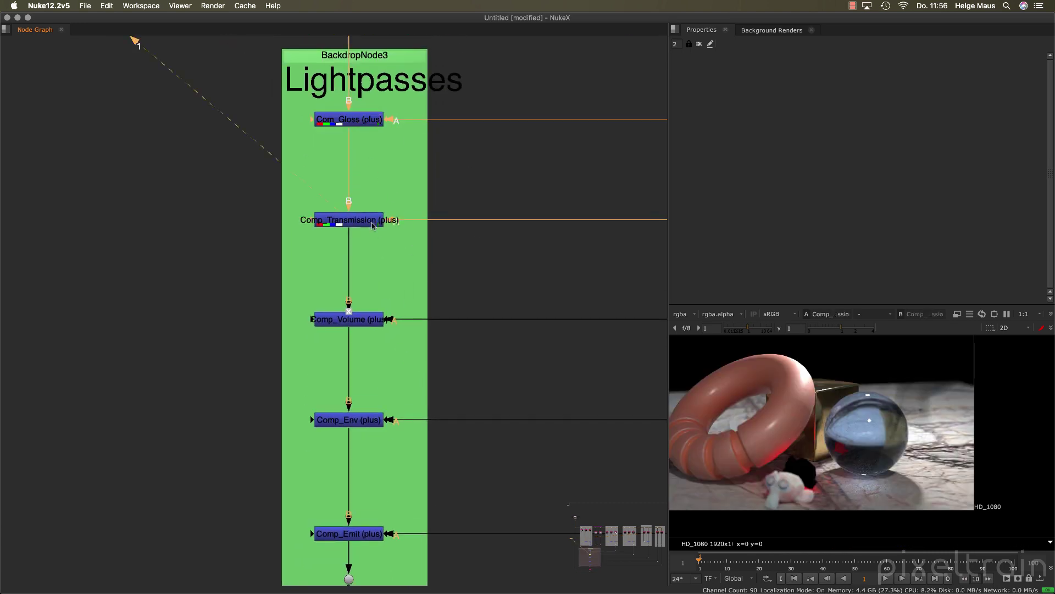
left_click(350, 322)
key("1")
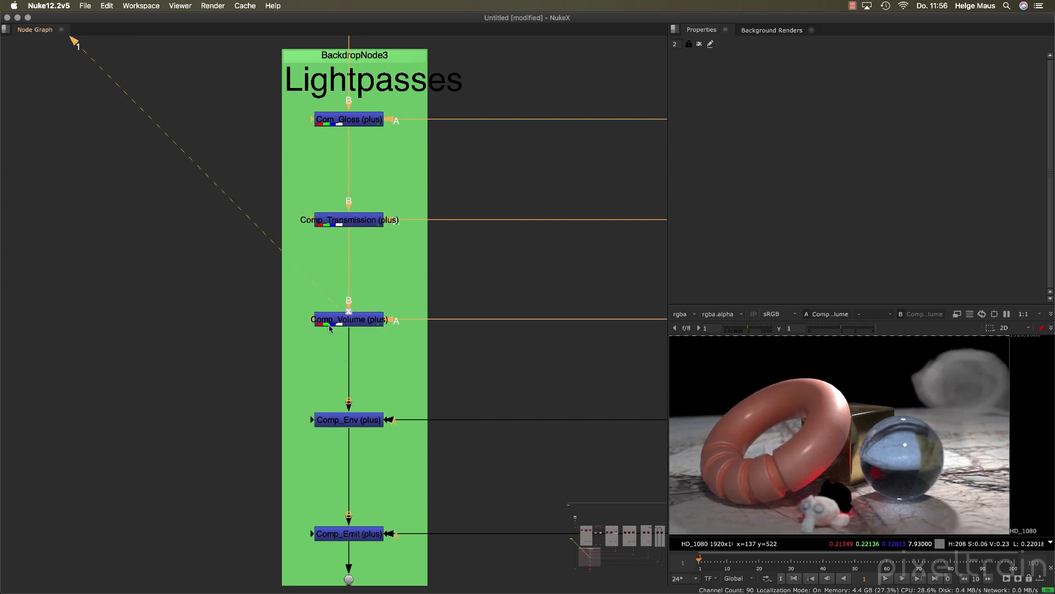
Show the Comp_Env merge in the viewer and examine the environment contribution in the glass sphere
scroll(329, 328, "up", 2)
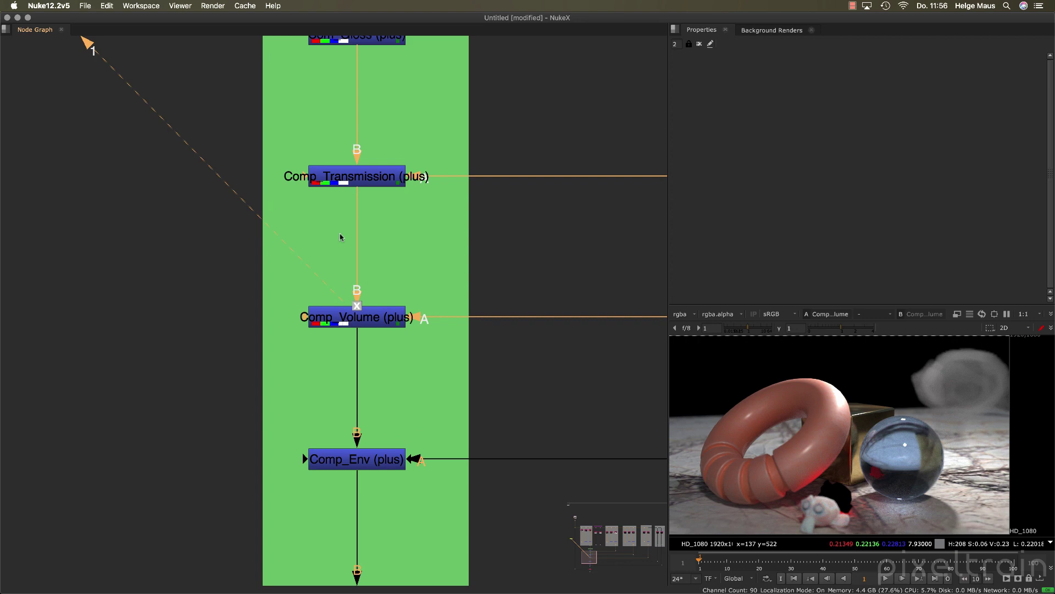
left_click(352, 459)
key("1")
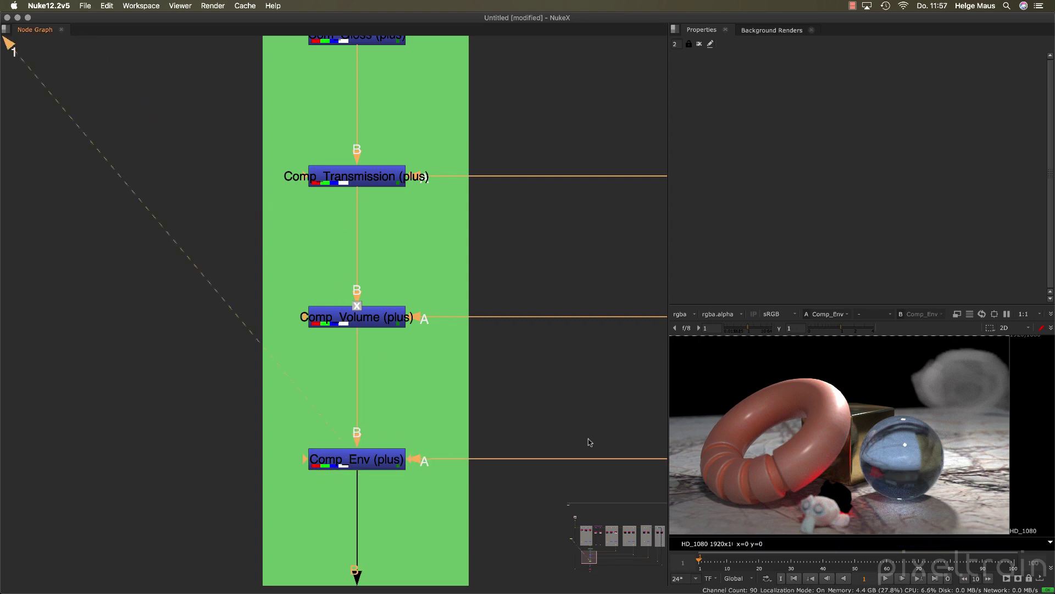
scroll(891, 486, "down", 2)
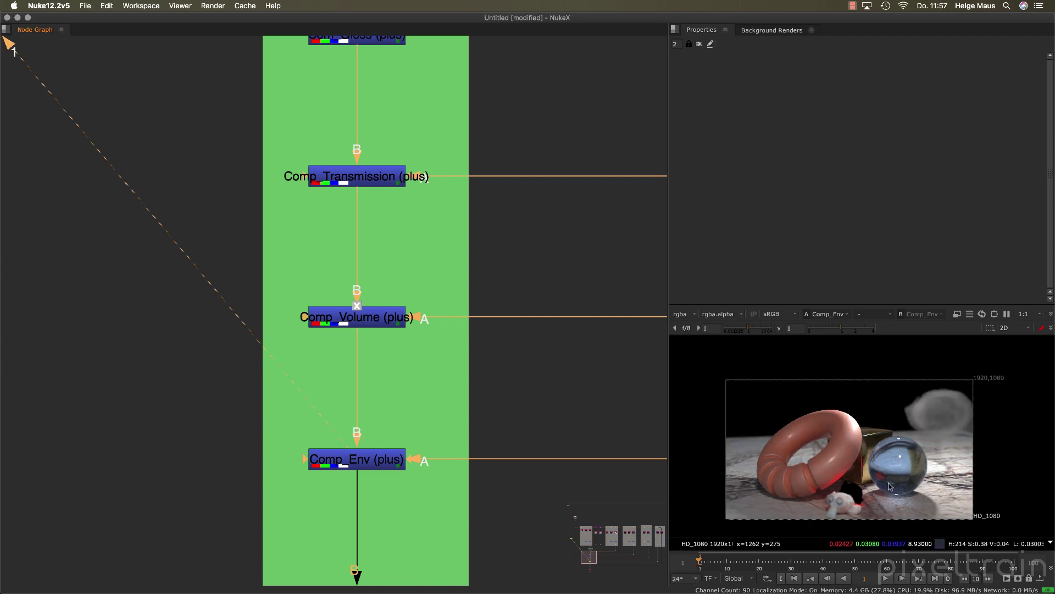
scroll(891, 485, "up", 2)
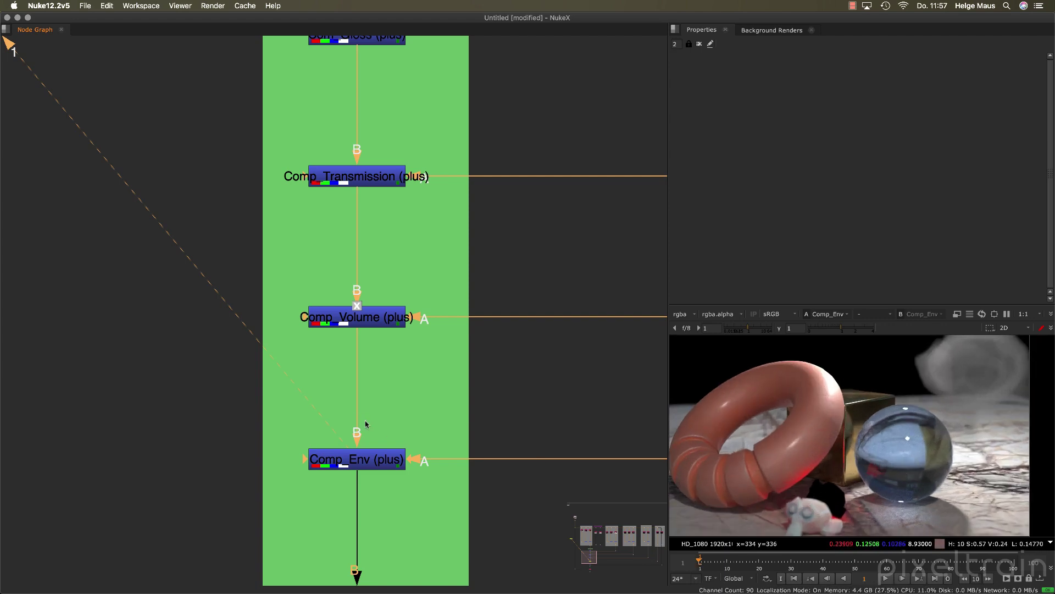
Show the Comp_Emit merge in the viewer and review the whole Lightpasses chain
scroll(451, 409, "down", 3)
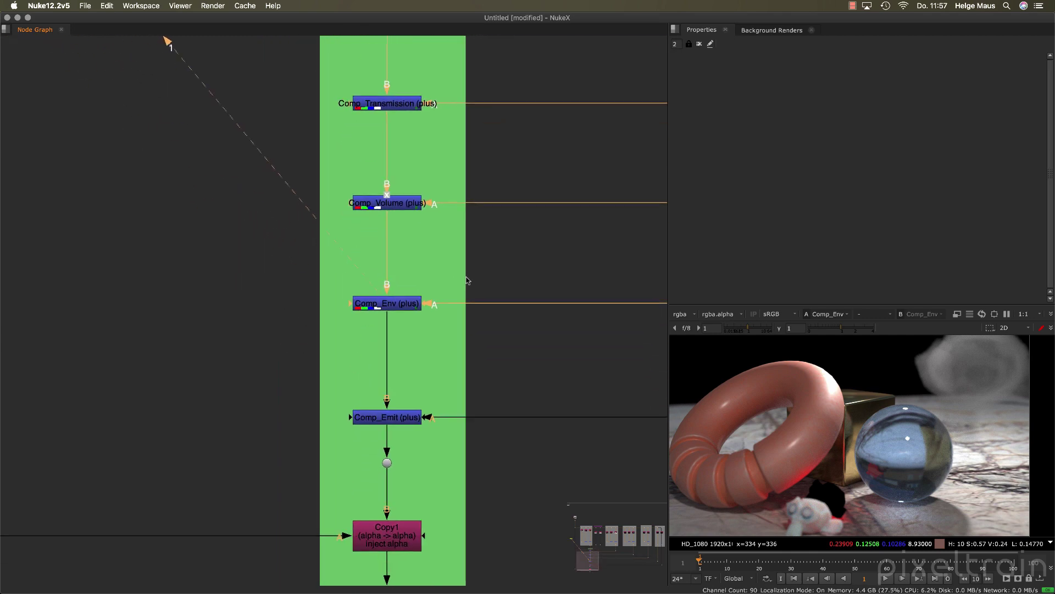
left_click(407, 418)
key("1")
scroll(426, 457, "down", 3)
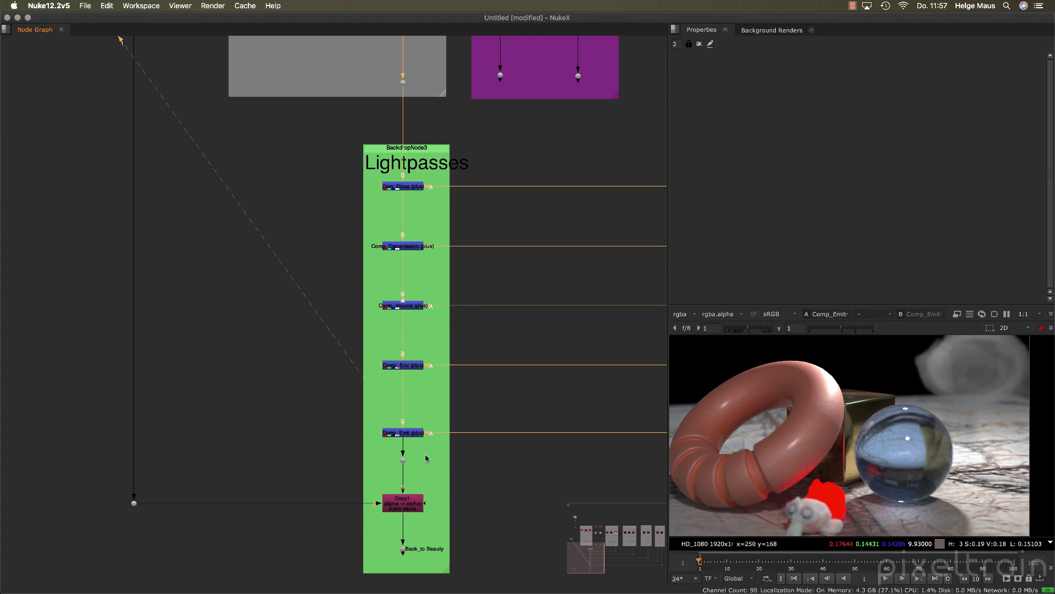
scroll(426, 457, "up", 1)
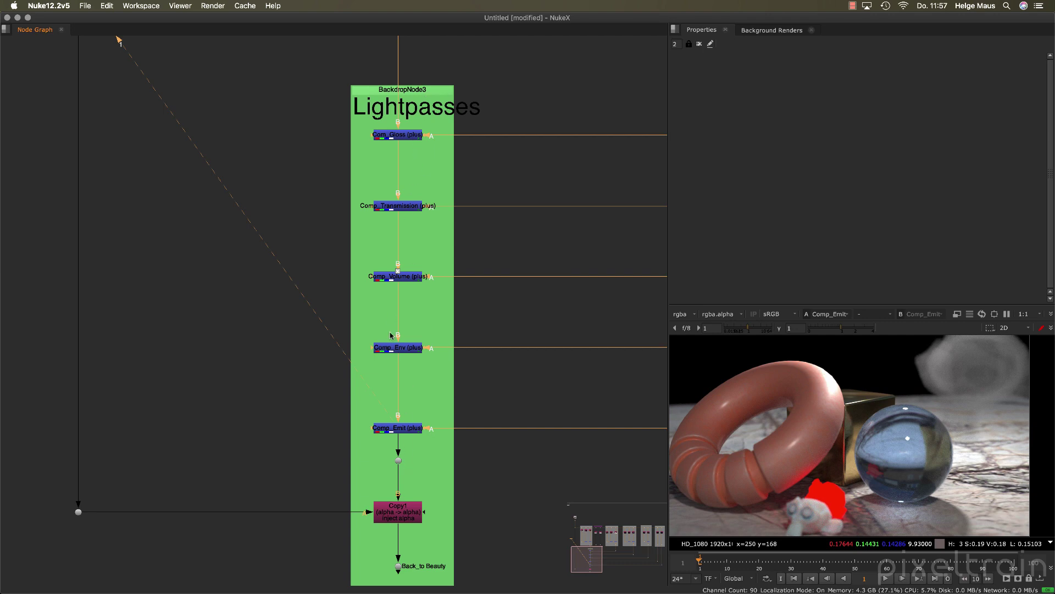
Return to the source render at the start of the node tree and show Read1 in the viewer
scroll(390, 335, "down", 3)
middle_click_drag(300, 140, 391, 325)
middle_click_drag(327, 214, 356, 351)
mouse_move(487, 216)
middle_mouse_down()
mouse_move(312, 165)
mouse_move(332, 158)
middle_mouse_up()
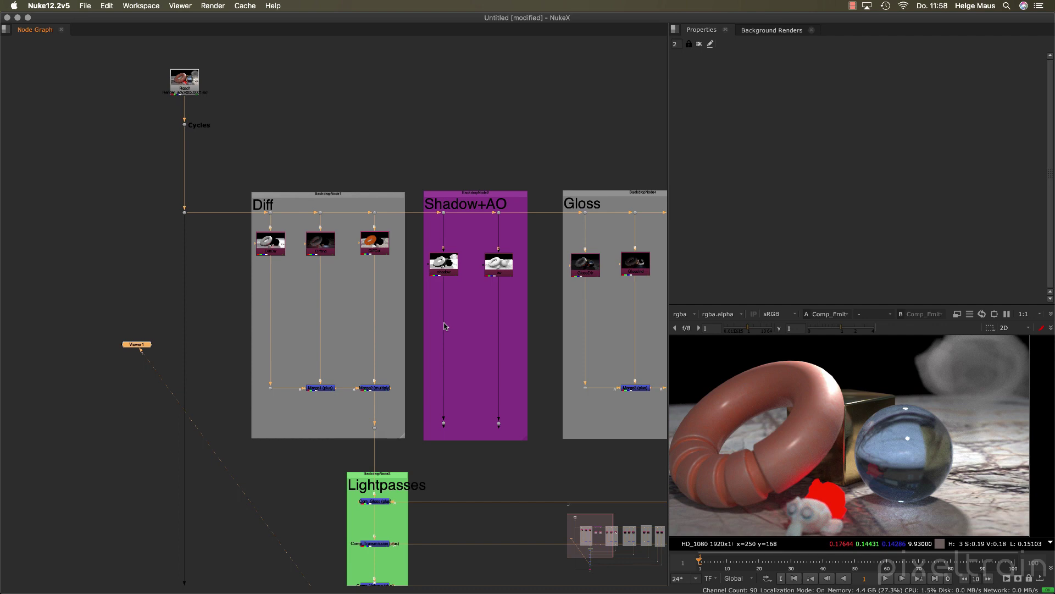
left_click(186, 87)
key("1")
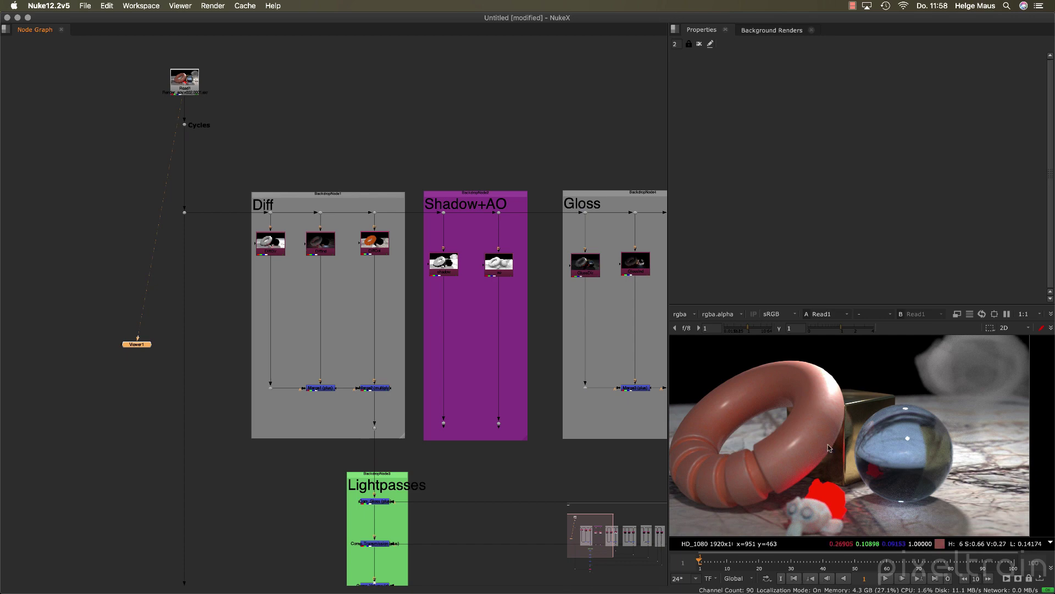
Connect Read1 to the viewer's second input and the Back_to Beauty dot to its first input
left_click(188, 80)
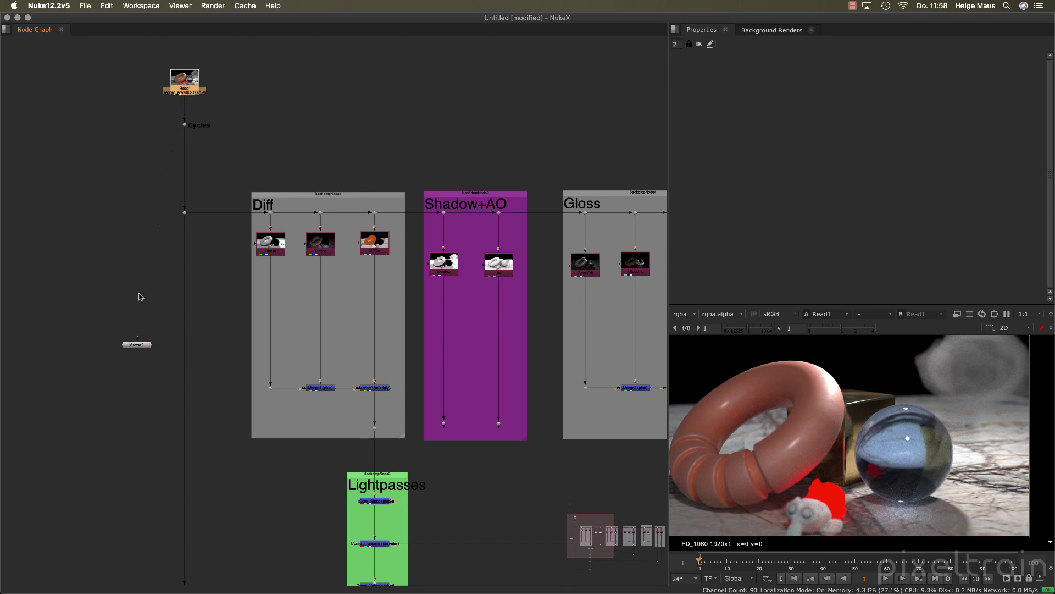
scroll(212, 334, "down", 10)
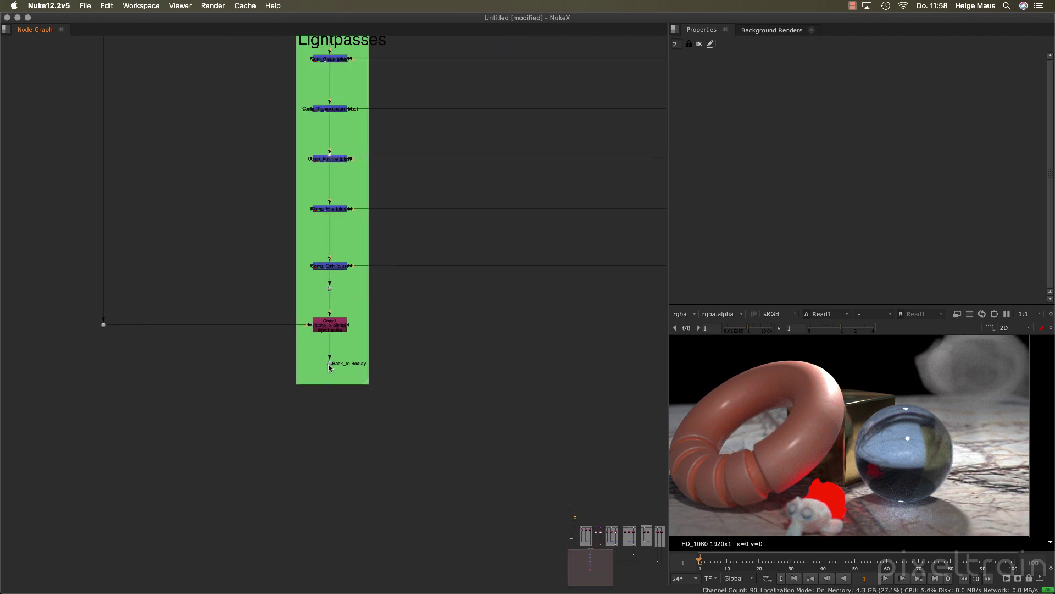
left_click(330, 365)
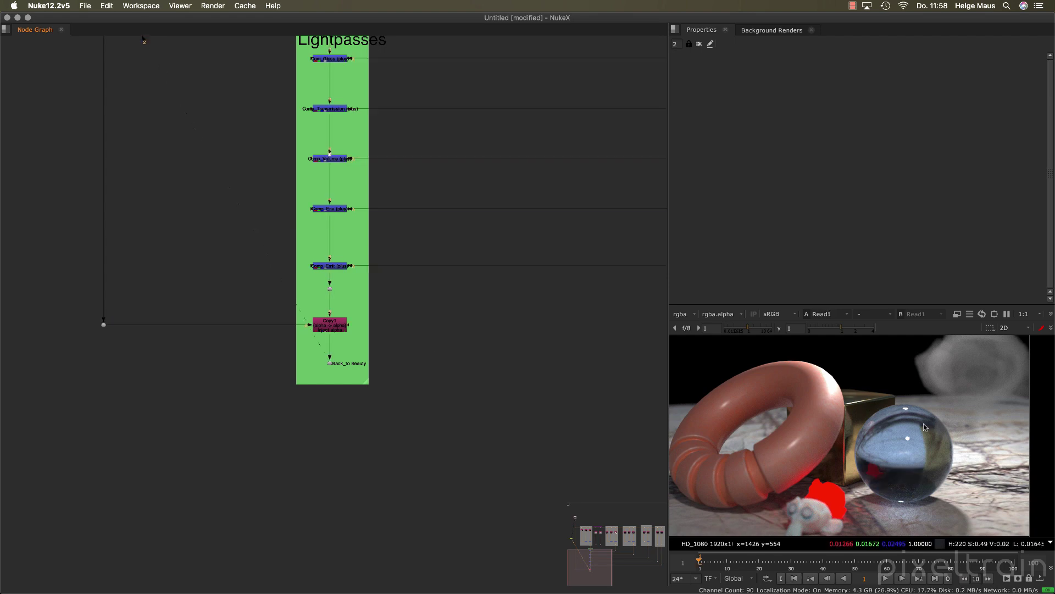
key("1")
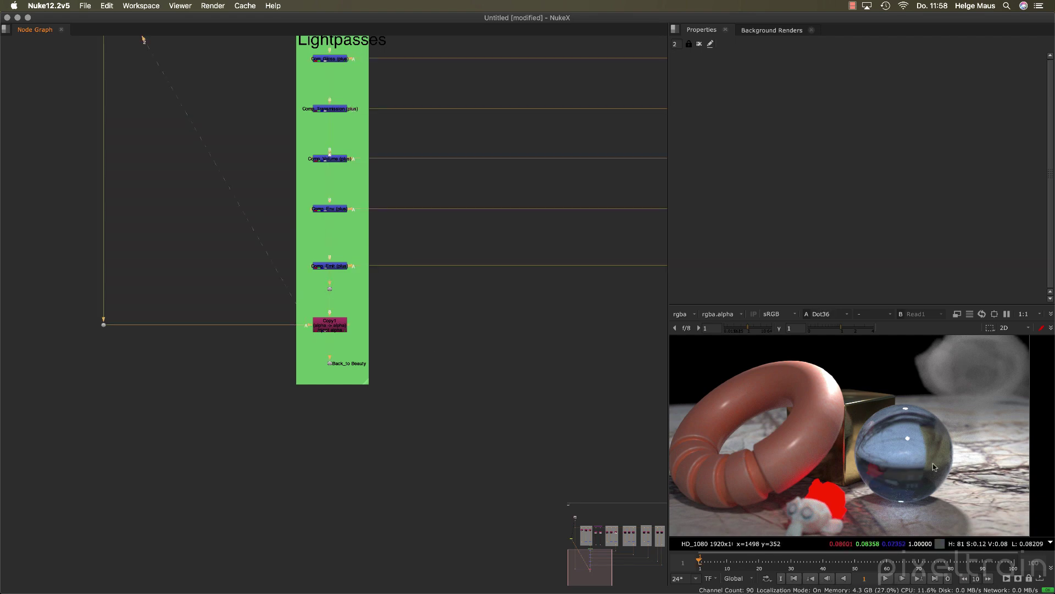
Compare the rebuilt beauty with the original render by switching repeatedly between viewer inputs 2 and 1
key("2")
key("1")
key("2")
key("1")
key("2")
key("1")
key("2")
key("1")
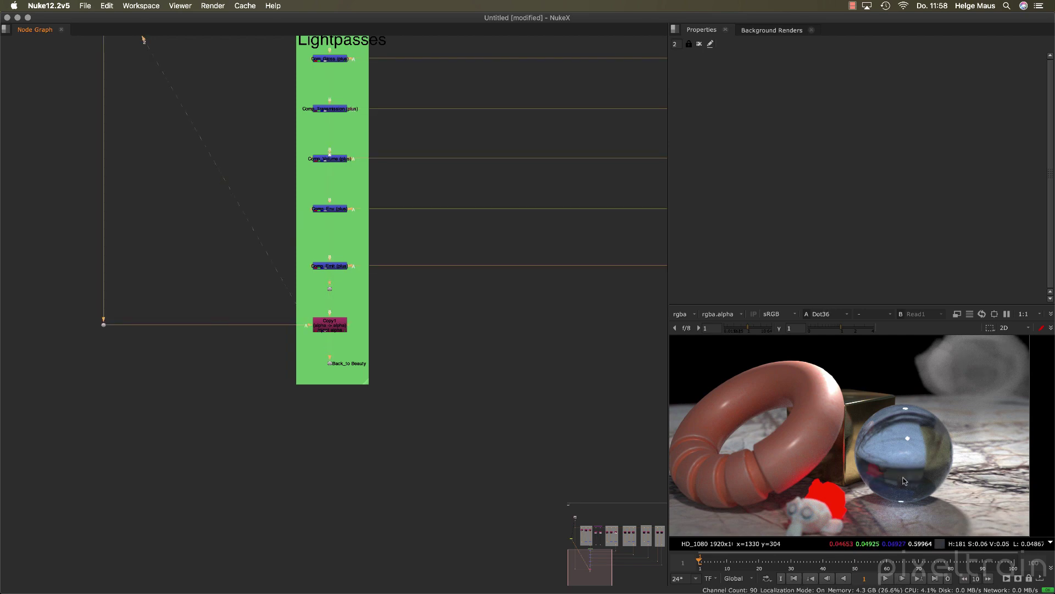
Open the properties of the Comp_Env merge and place the floating window clear of the lower node chain
scroll(537, 339, "up", 5)
middle_click_drag(370, 296, 570, 419)
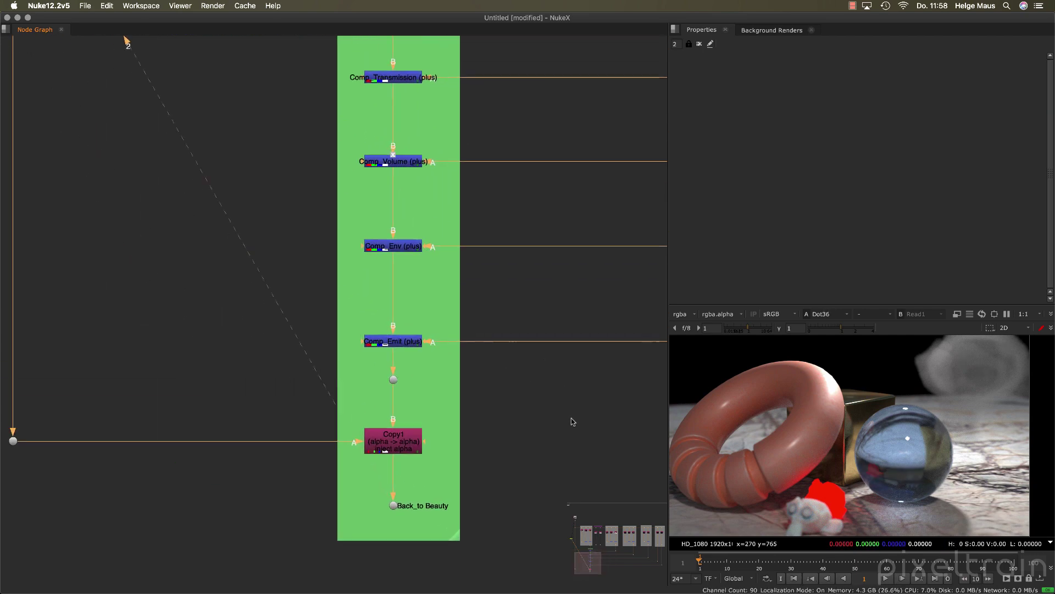
double_click(394, 248)
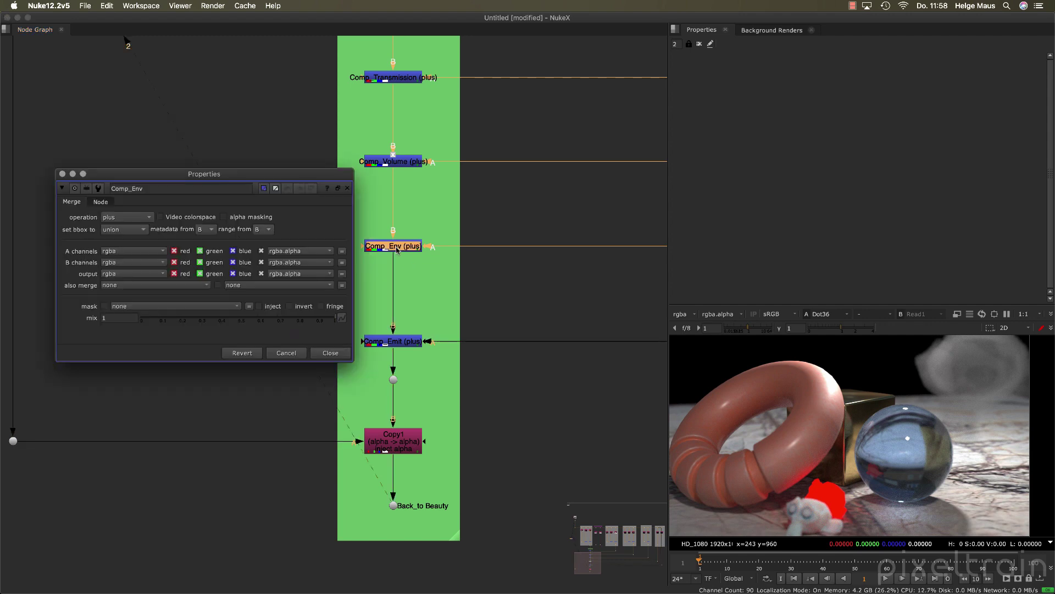
left_click_drag(341, 174, 684, 57)
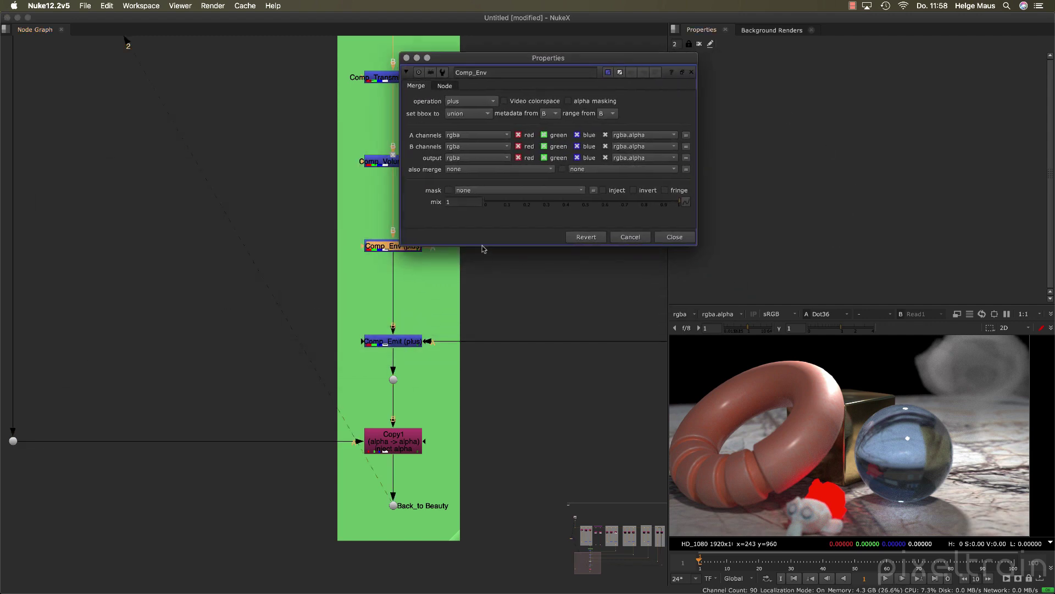
Try several lower mix values on the Comp_Env merge, and return its mix to 1
left_click_drag(676, 202, 507, 205)
left_click(664, 203)
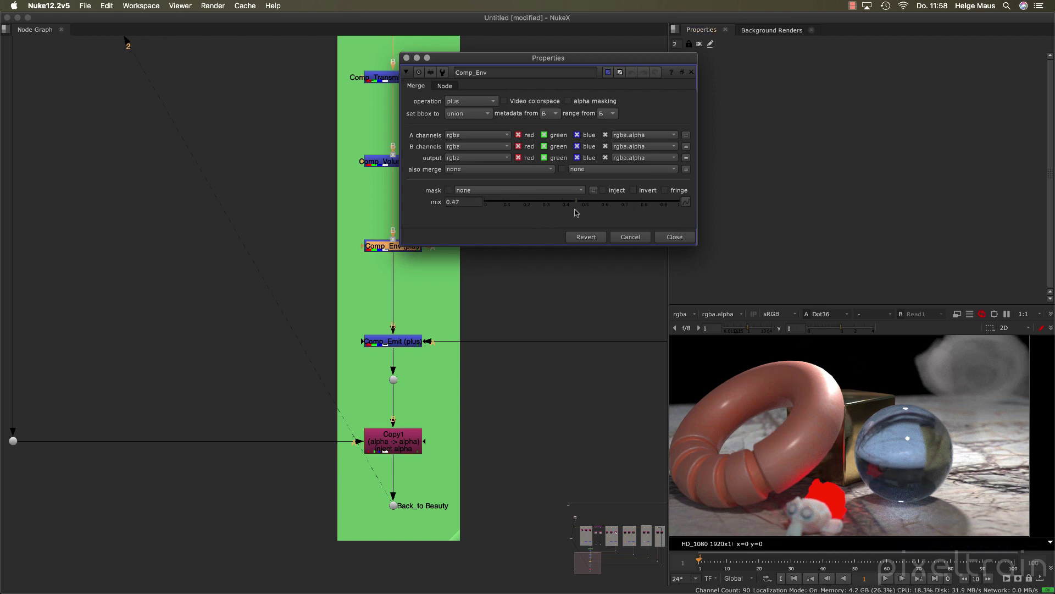
left_click(509, 202)
left_click(544, 202)
left_click(614, 207)
left_click(682, 203)
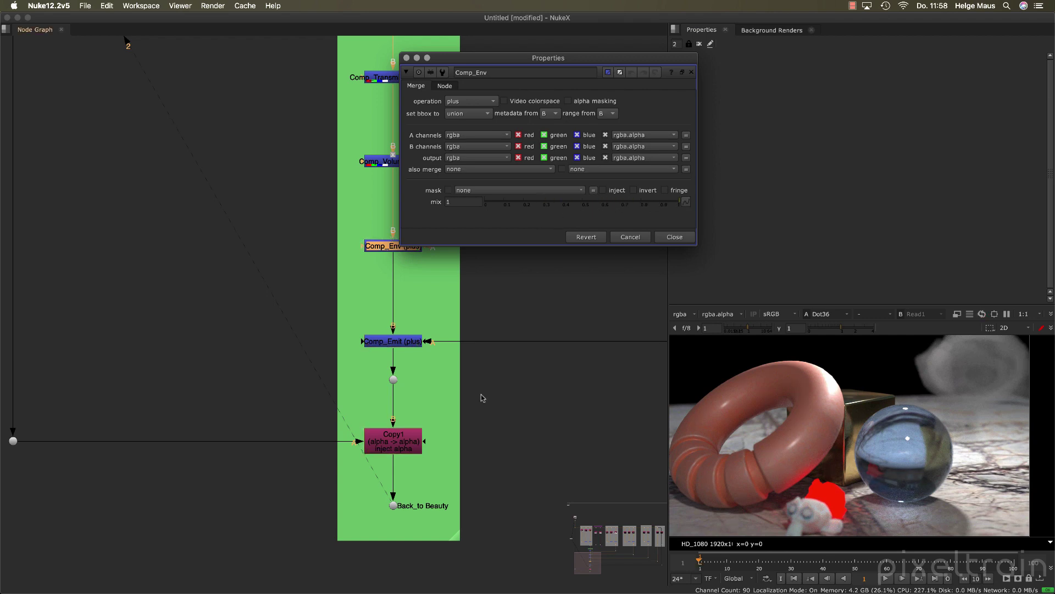
Open the properties of the Com_Gloss merge, and close both the Com_Gloss and Comp_Env properties windows
middle_click_drag(483, 395, 499, 451)
scroll(498, 451, "up", 10)
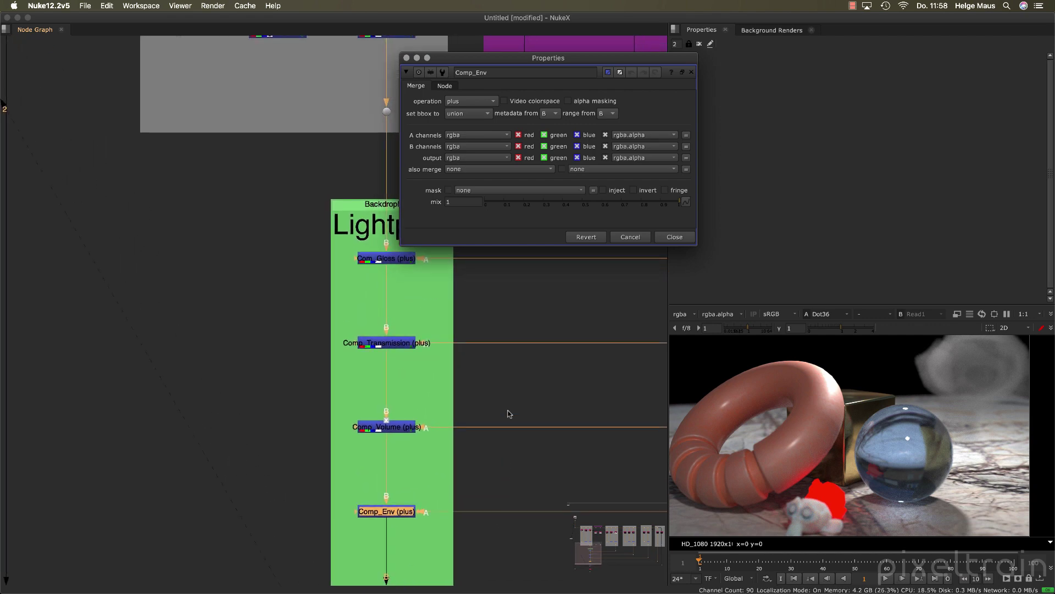
double_click(381, 325)
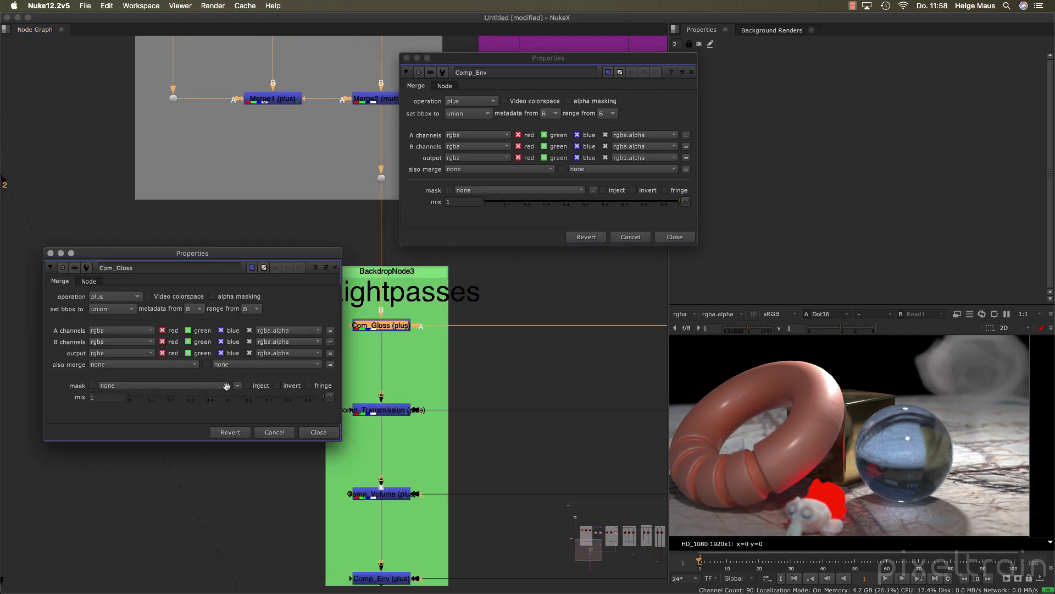
left_click_drag(311, 400, 346, 396)
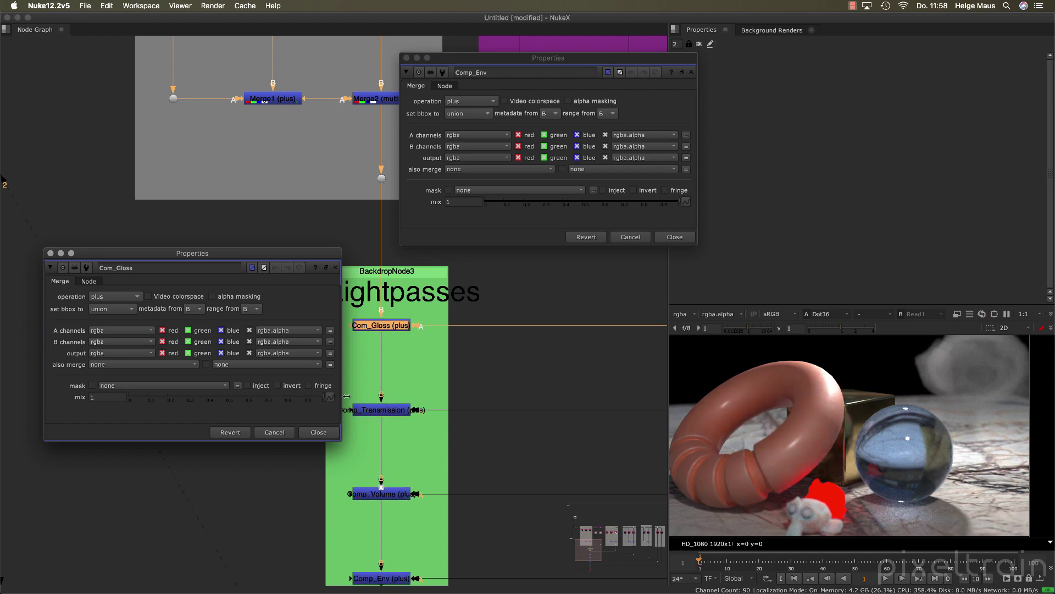
left_click(319, 432)
left_click(675, 237)
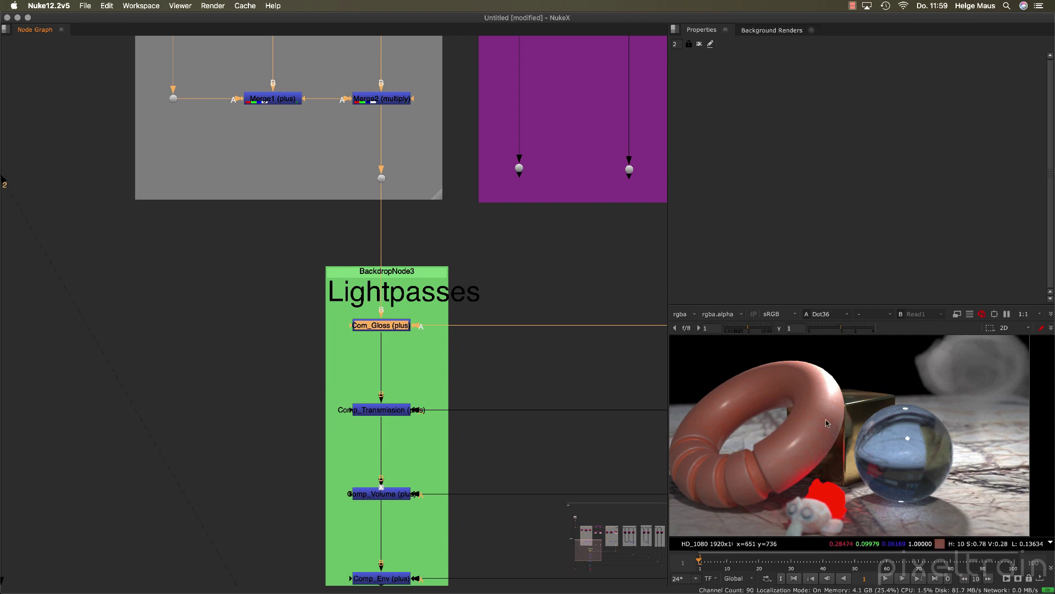
Connect the junction dot below the Cycles dot to the viewer's first input and examine the torus up close
middle_click_drag(484, 271, 372, 464)
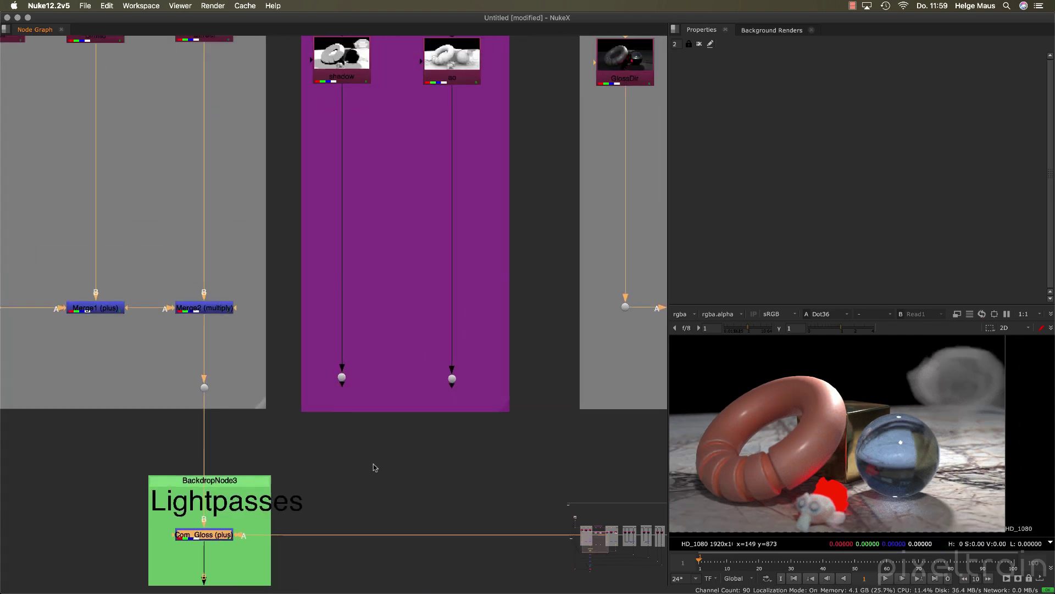
middle_click_drag(306, 322, 365, 405)
middle_click_drag(417, 287, 387, 383)
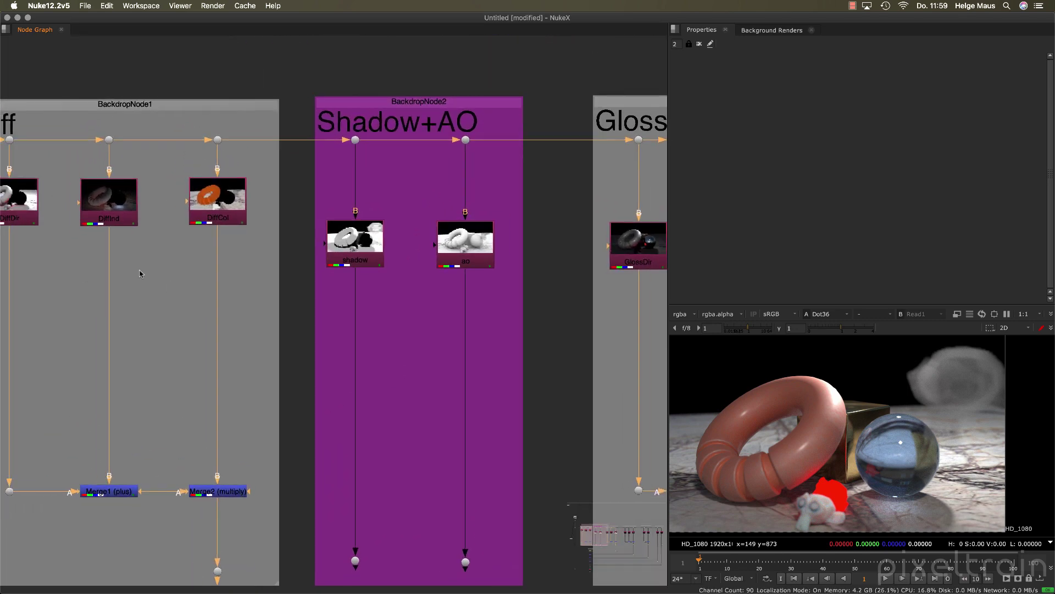
middle_click_drag(571, 347, 374, 313)
middle_click_drag(552, 326, 604, 307)
scroll(331, 327, "left", 5)
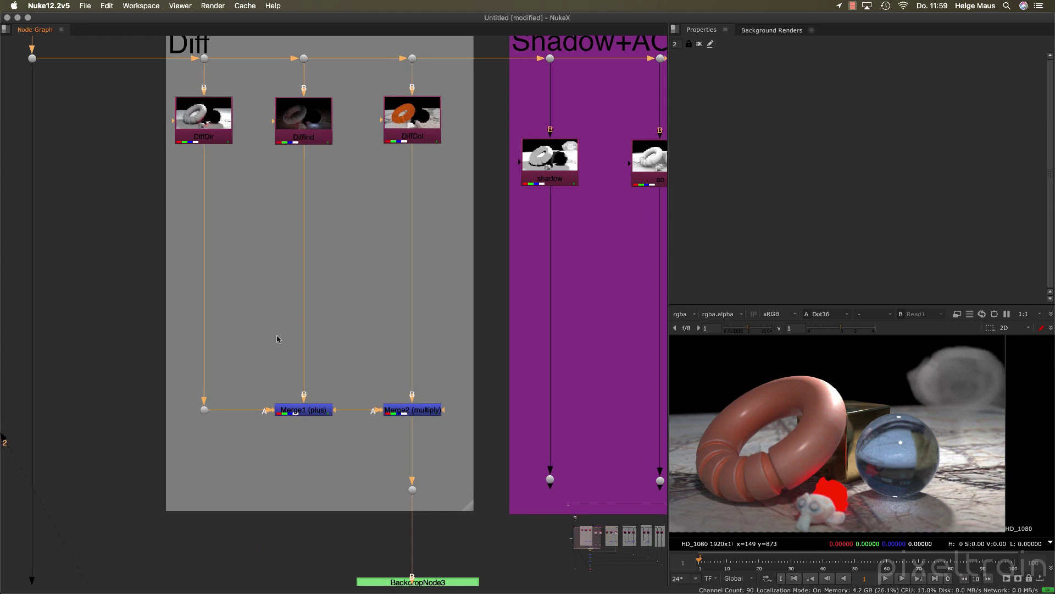
scroll(320, 335, "up", 9)
scroll(319, 335, "left", 3)
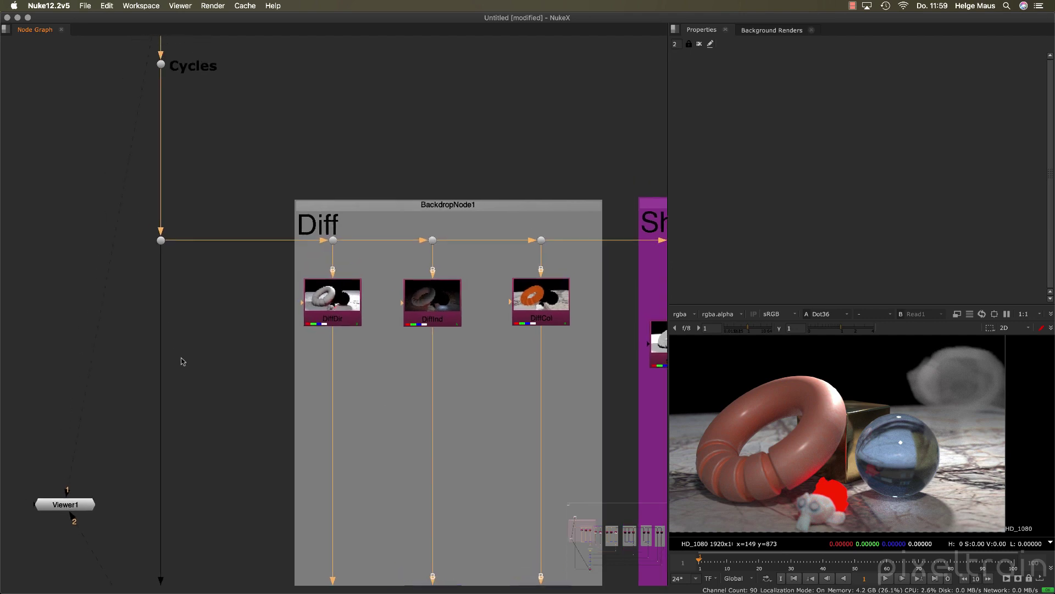
scroll(181, 360, "left", 5)
left_click(202, 219)
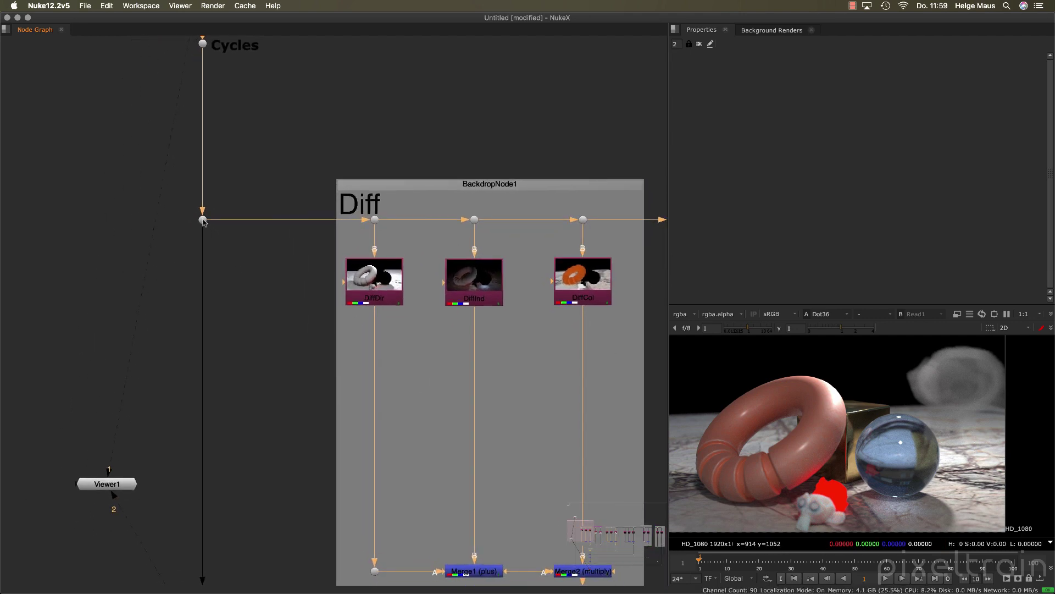
key("1")
scroll(800, 385, "up", 6)
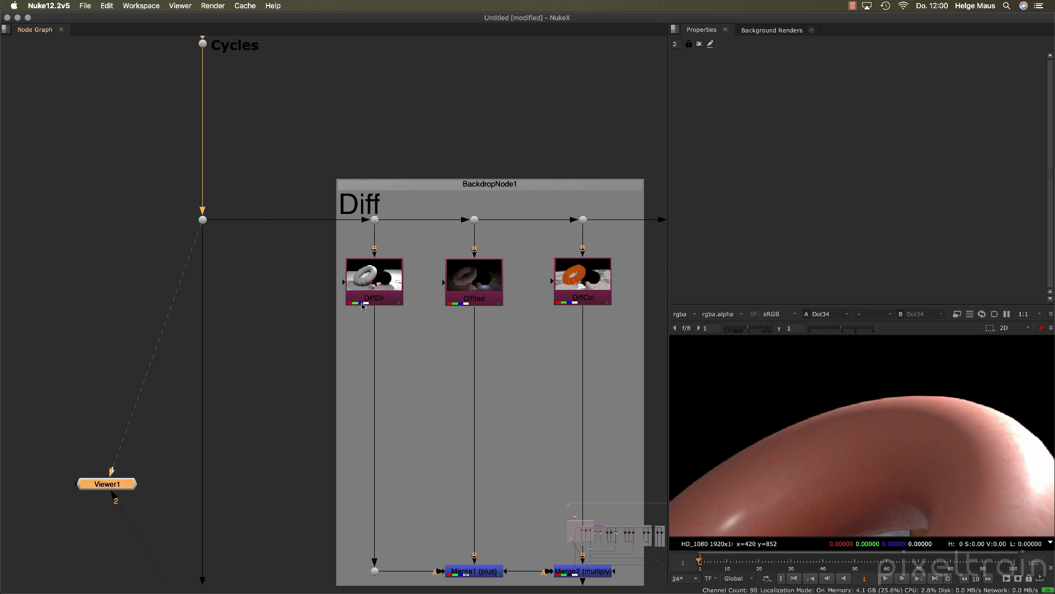
Detach the viewer's inputs, reconnect the junction dot below Cycles to its first input, and move Viewer1 up beside the dot
scroll(240, 307, "up", 3)
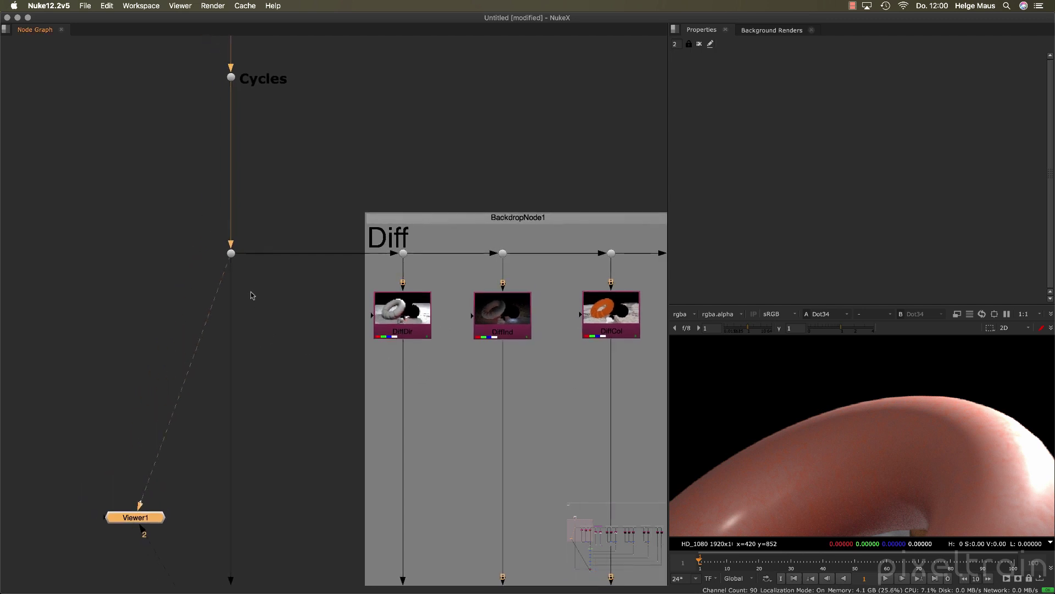
left_click_drag(221, 275, 142, 385)
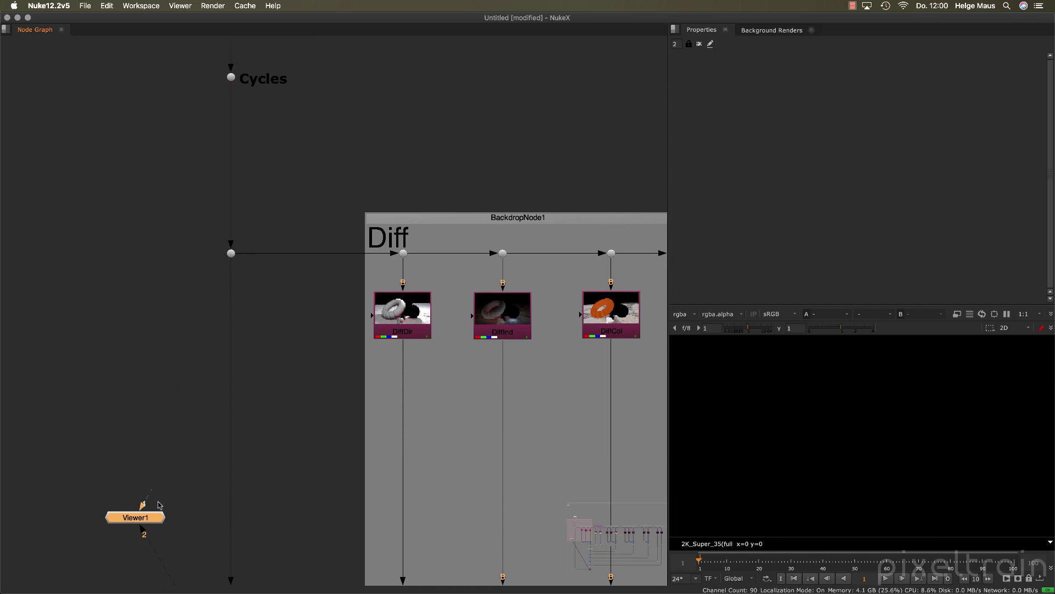
left_click(231, 253)
key("1")
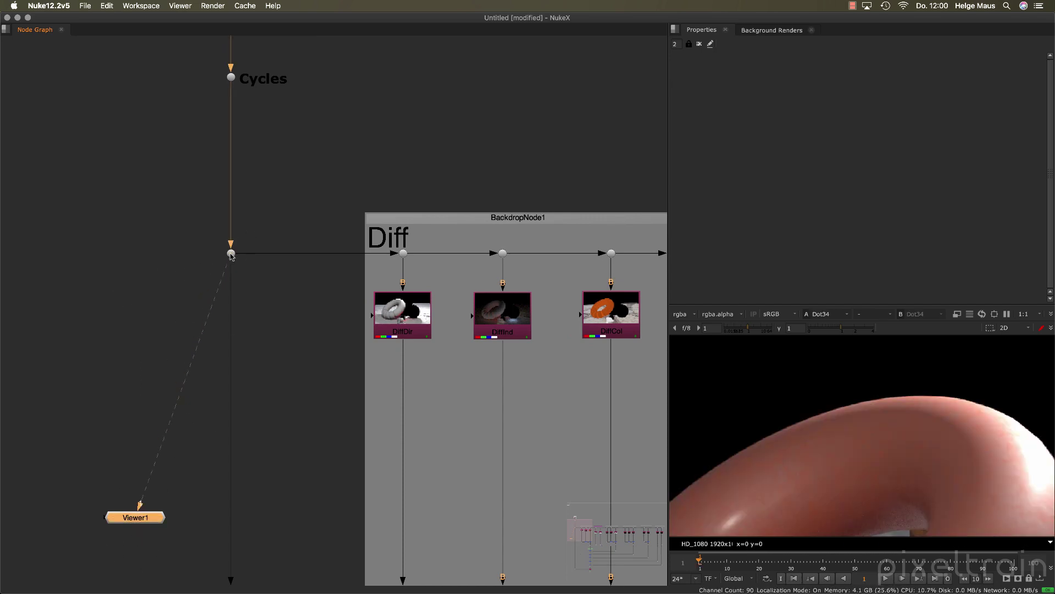
left_click_drag(147, 520, 116, 313)
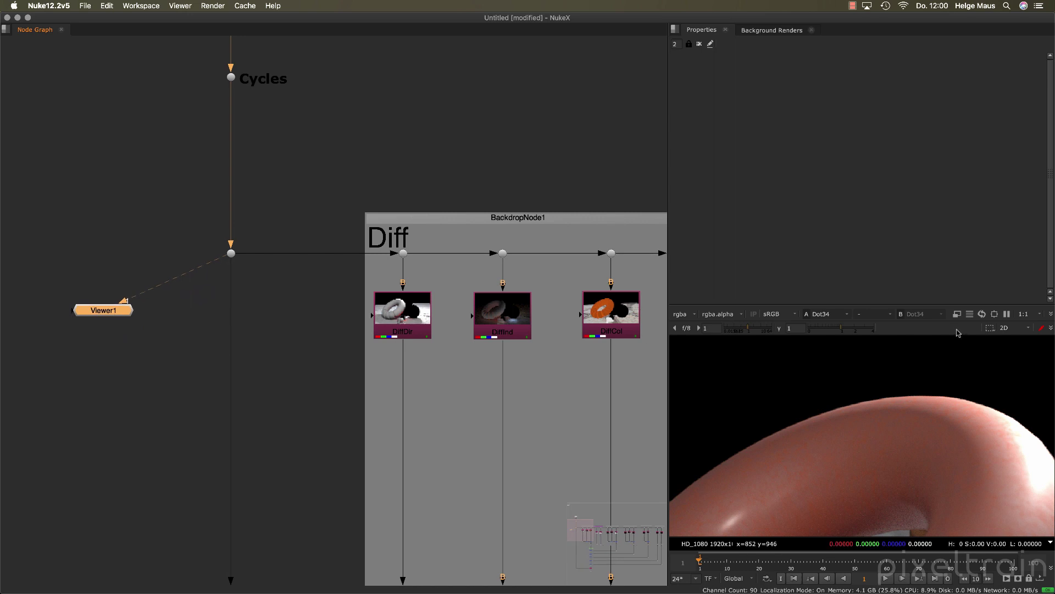
Enlarge the viewer area, fit the whole image in it, and display the alpha channel
left_click_drag(964, 305, 964, 131)
key("f")
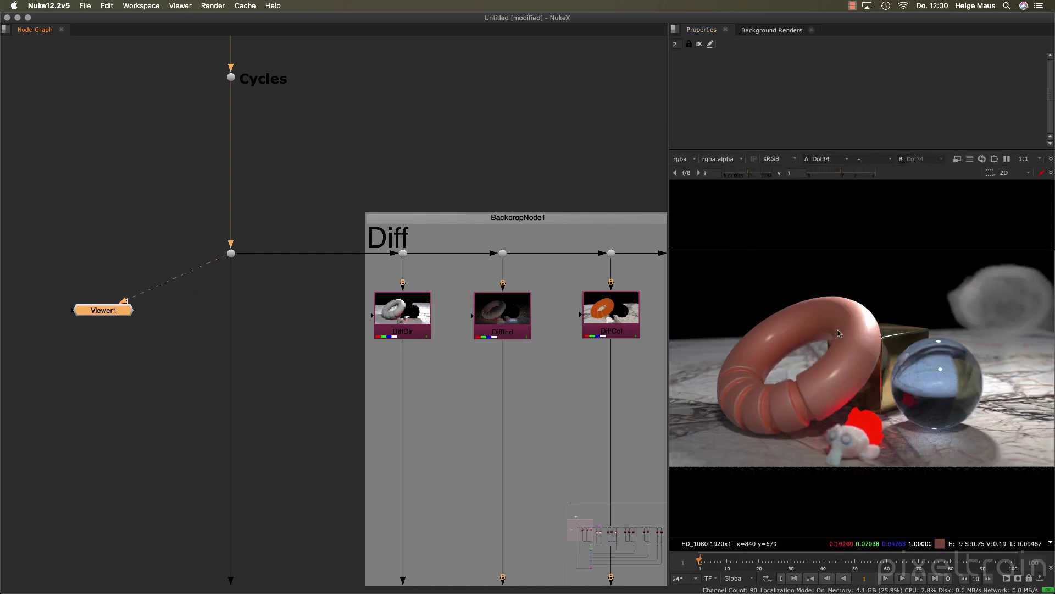
key("a")
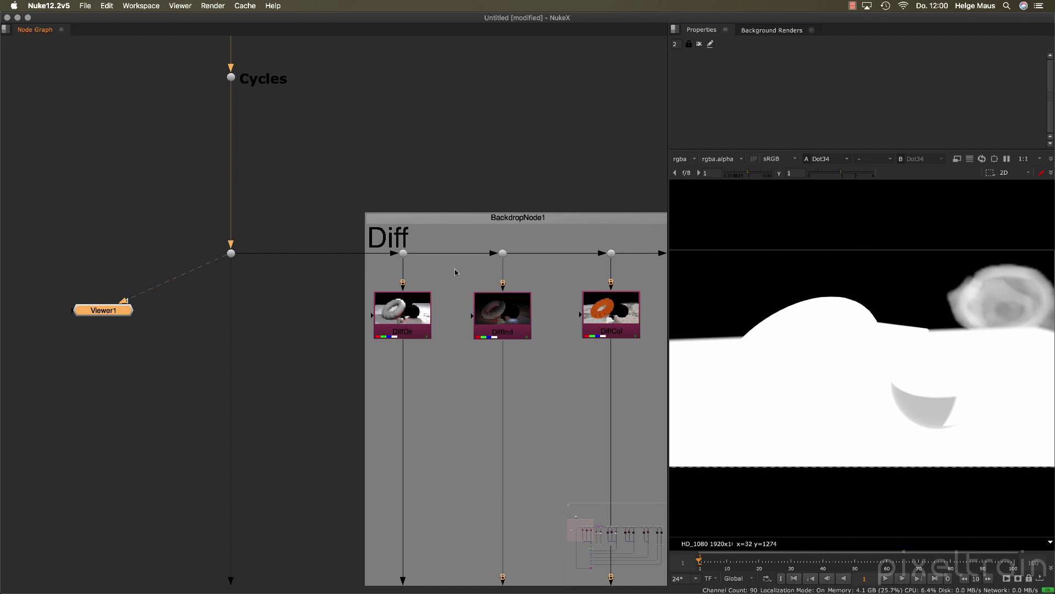
Compare the DiffDir pass's alpha and colour channels in the viewer, and display the DiffCol pass in colour
left_click(412, 329)
key("1")
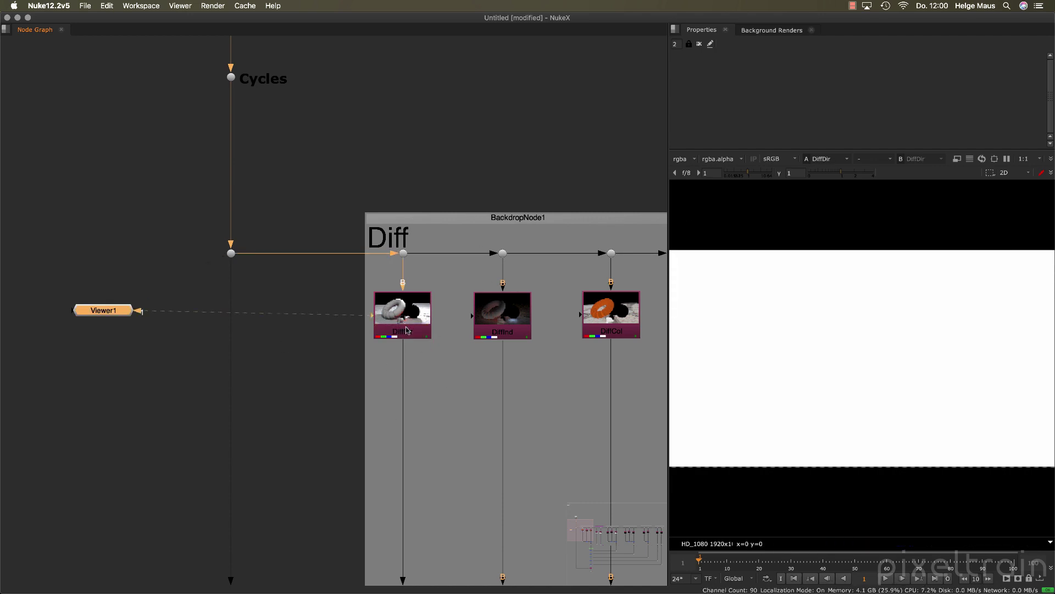
key("a")
key("a")
key("a")
key("a")
key("a")
key("a")
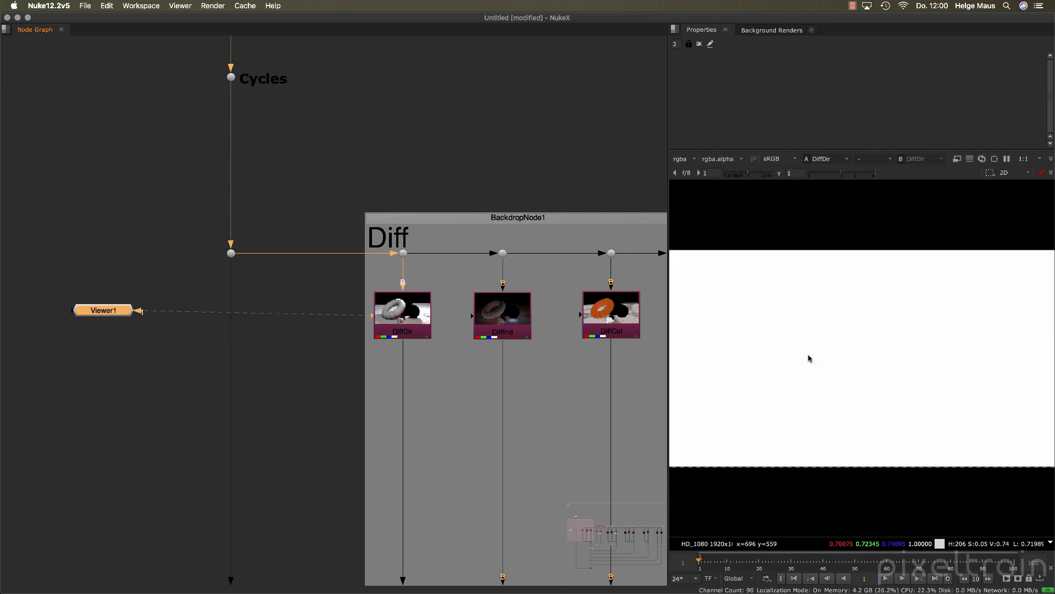
key("a")
key("a")
key("a")
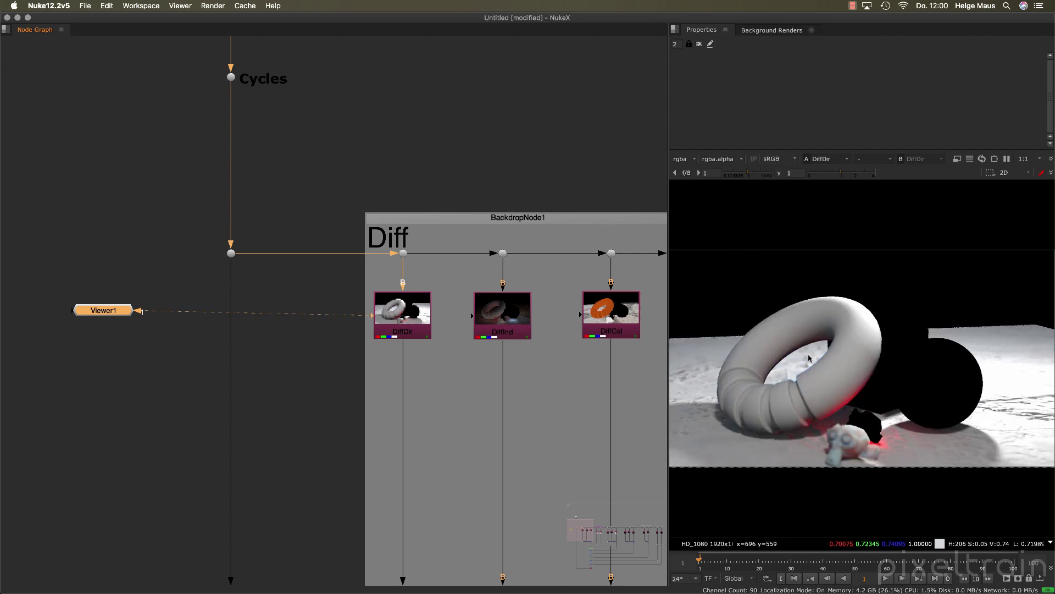
key("a")
key("a")
left_click(612, 322)
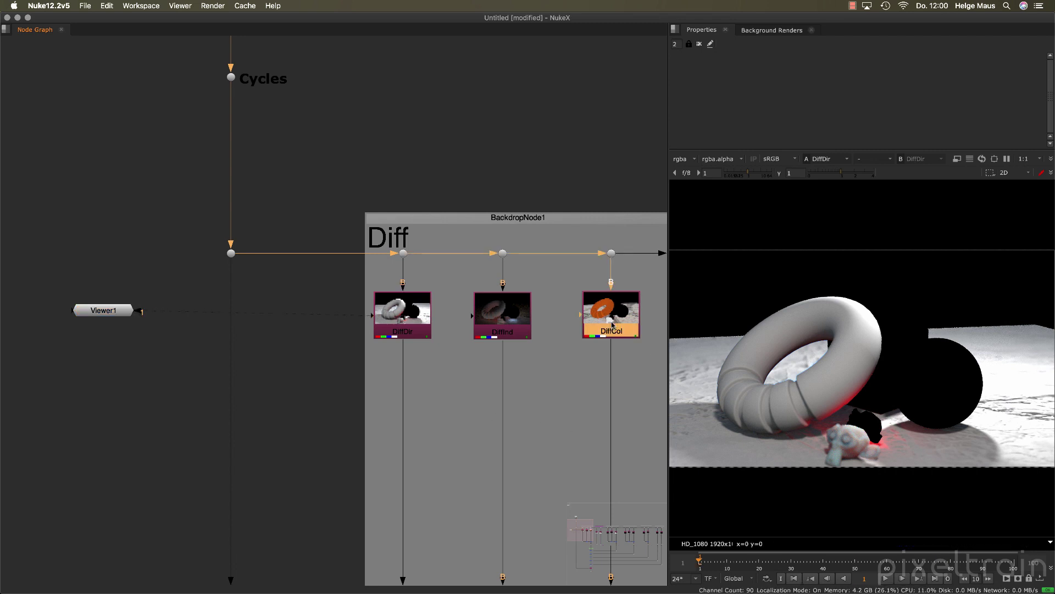
key("1")
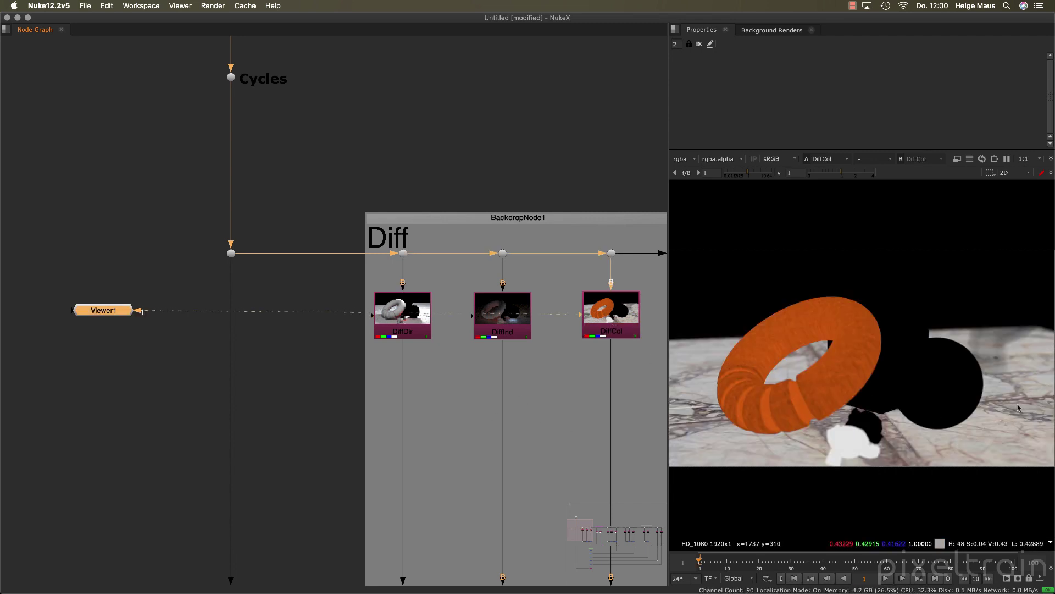
Add an Unpremult node, insert it directly below DiffCol in the Diff group, and close its properties
middle_click_drag(595, 424, 364, 379)
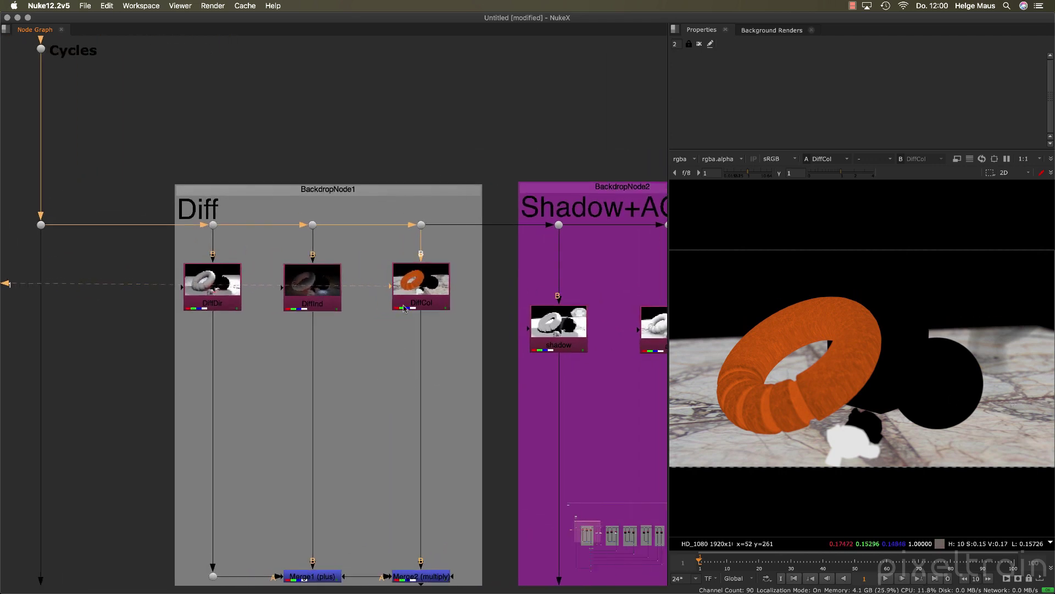
left_click(363, 363)
key("Tab")
type("unpre")
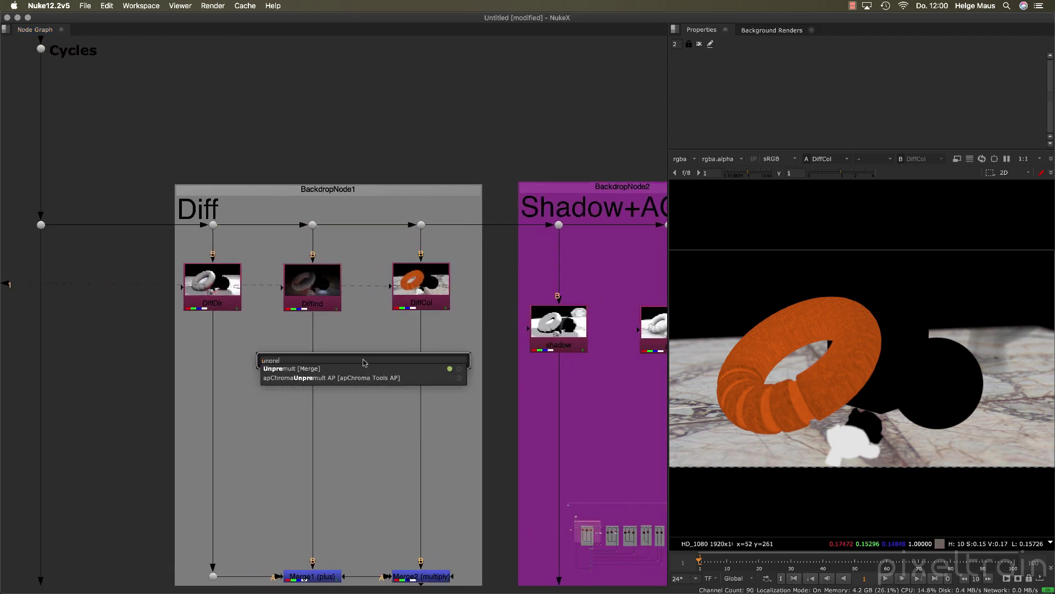
key("Return")
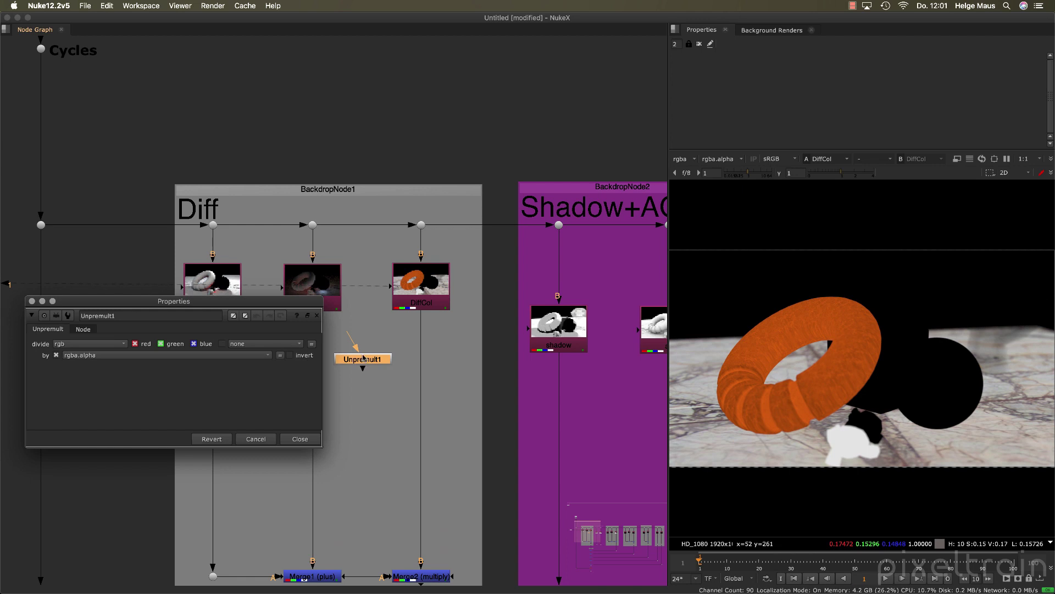
left_click_drag(362, 358, 416, 351)
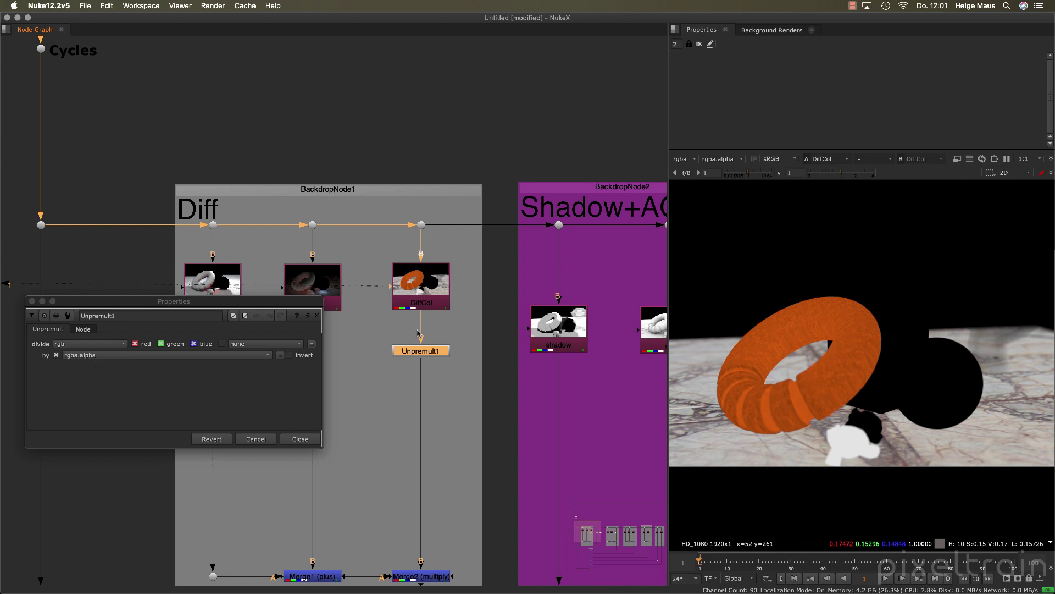
left_click(300, 439)
left_click(500, 417)
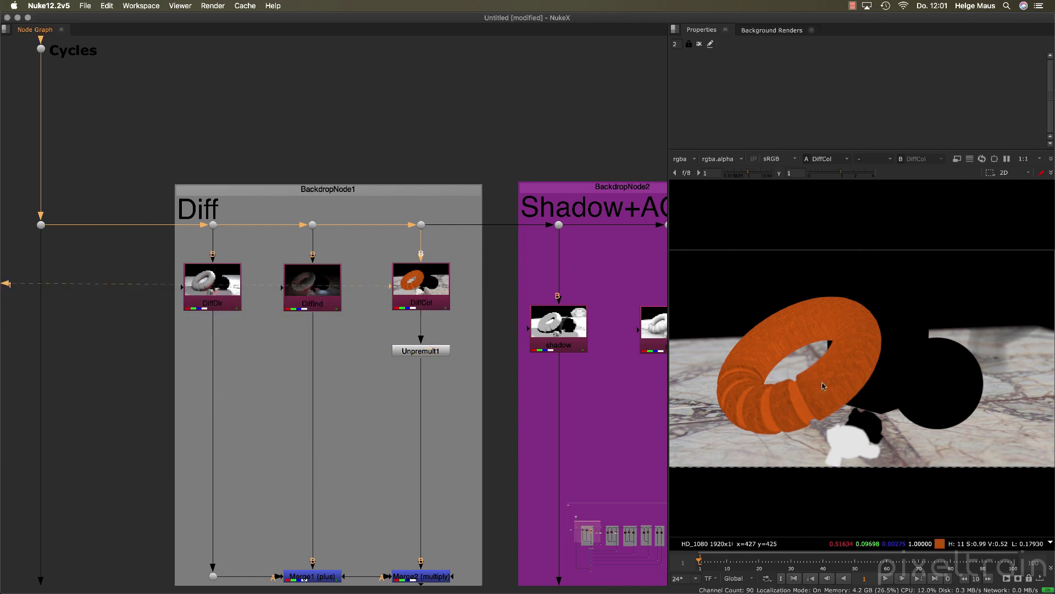
Compare the DiffCol pass's colour and alpha channels, examining the object edges up close
key("a")
key("a")
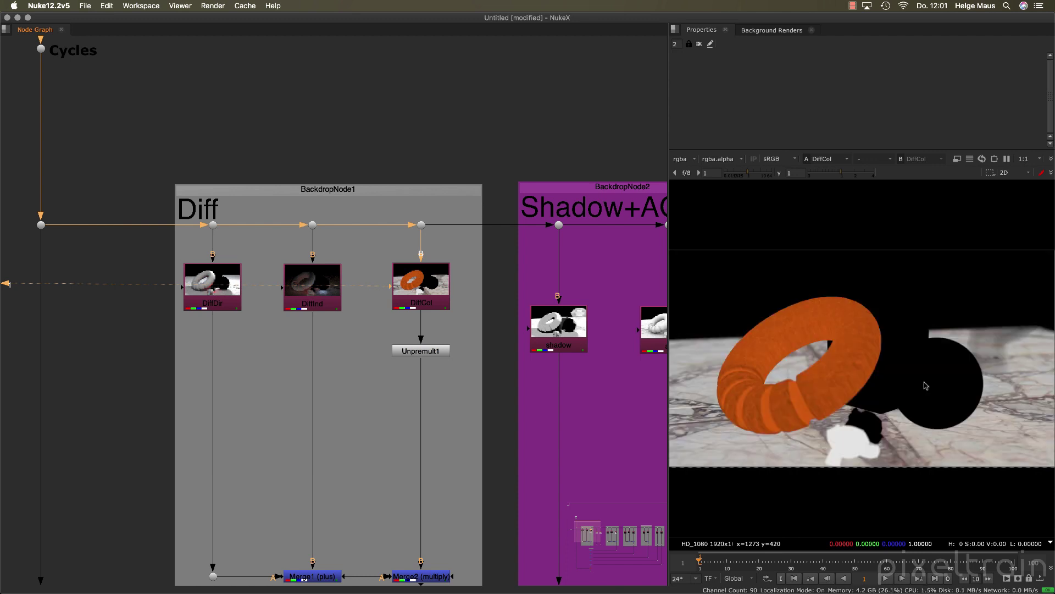
scroll(926, 385, "up", 2)
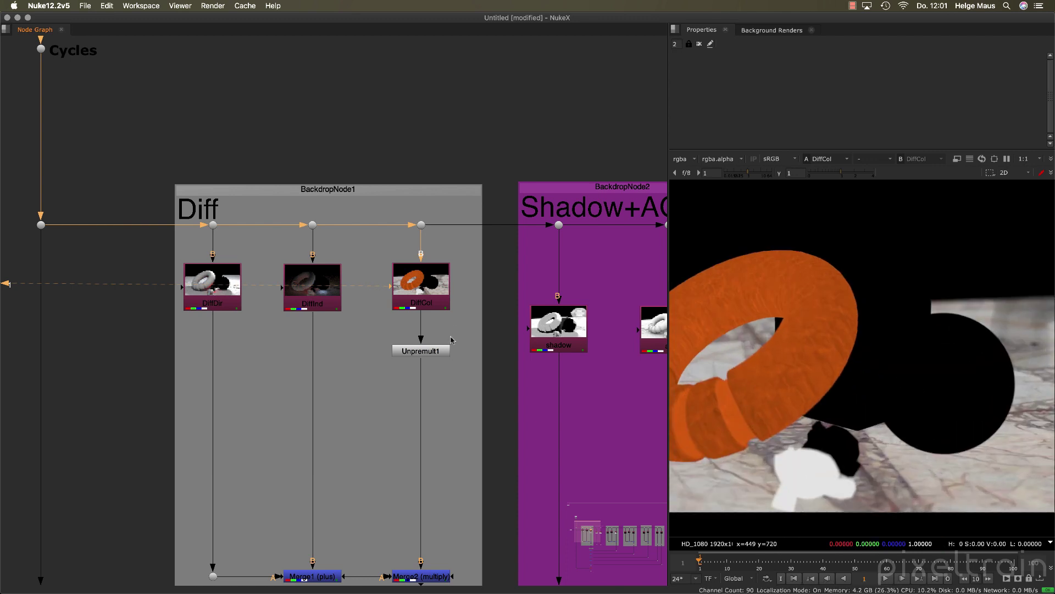
key("a")
key("a")
key("a")
key("a")
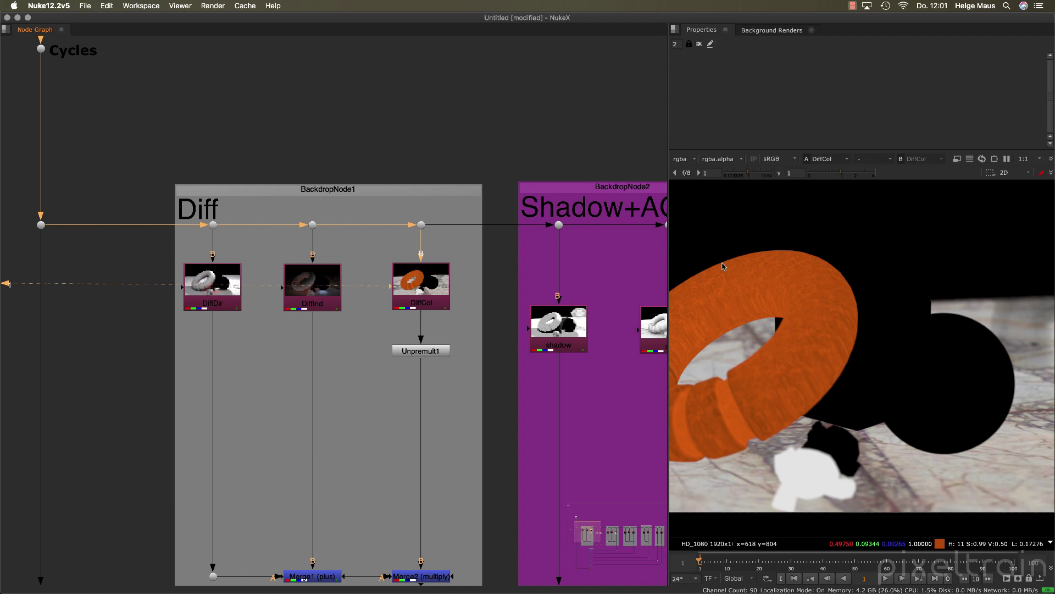
Connect the dot between Comp_Emit and Copy1 in the Lightpasses group to the viewer's first input
scroll(242, 456, "down", 3)
middle_click_drag(193, 471, 389, 307)
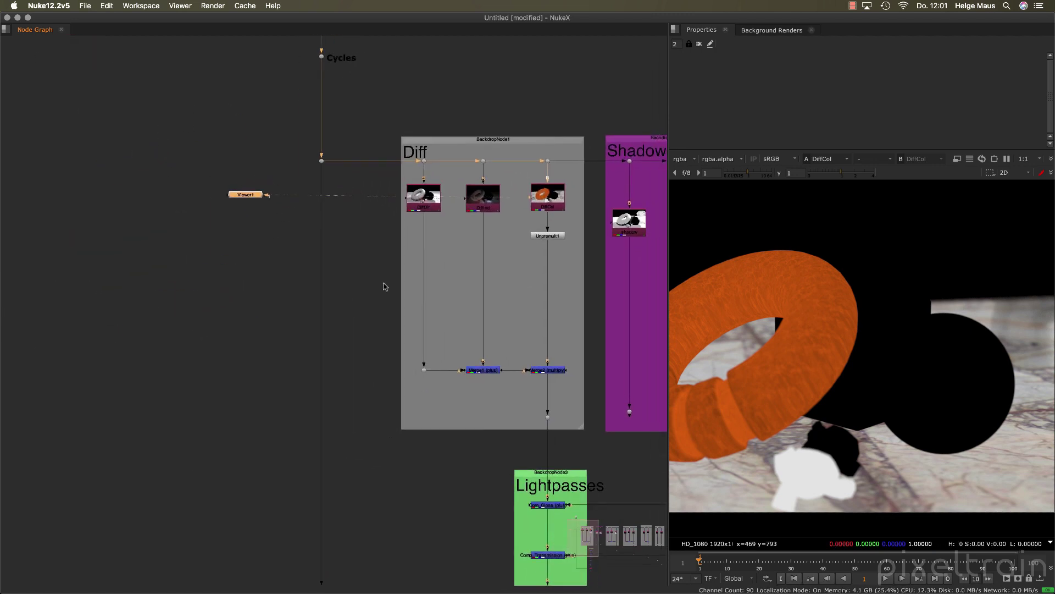
scroll(355, 235, "down", 10)
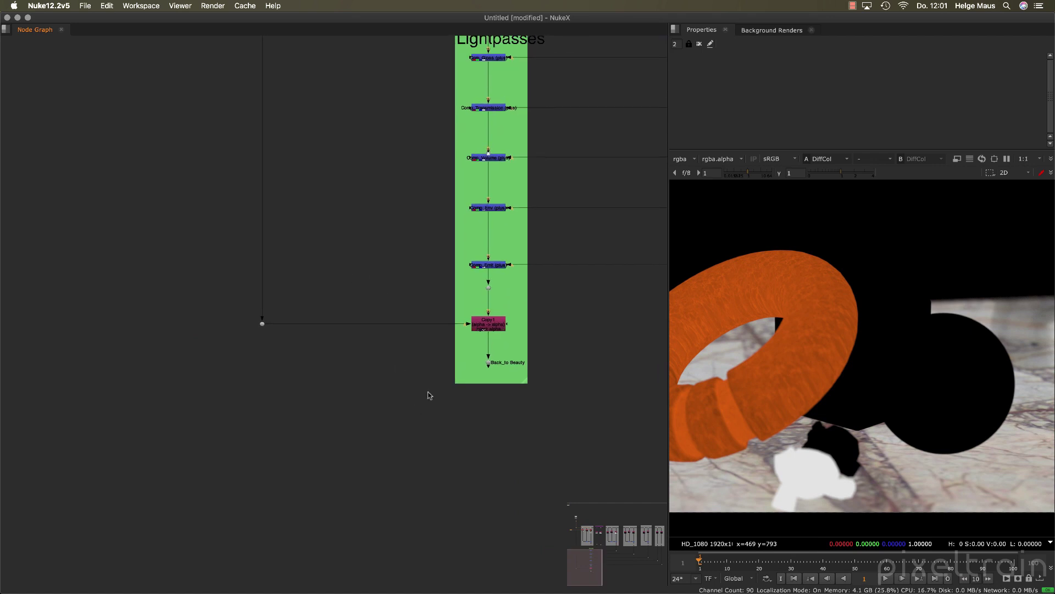
scroll(434, 391, "up", 3)
scroll(438, 389, "up", 3)
scroll(370, 410, "left", 4)
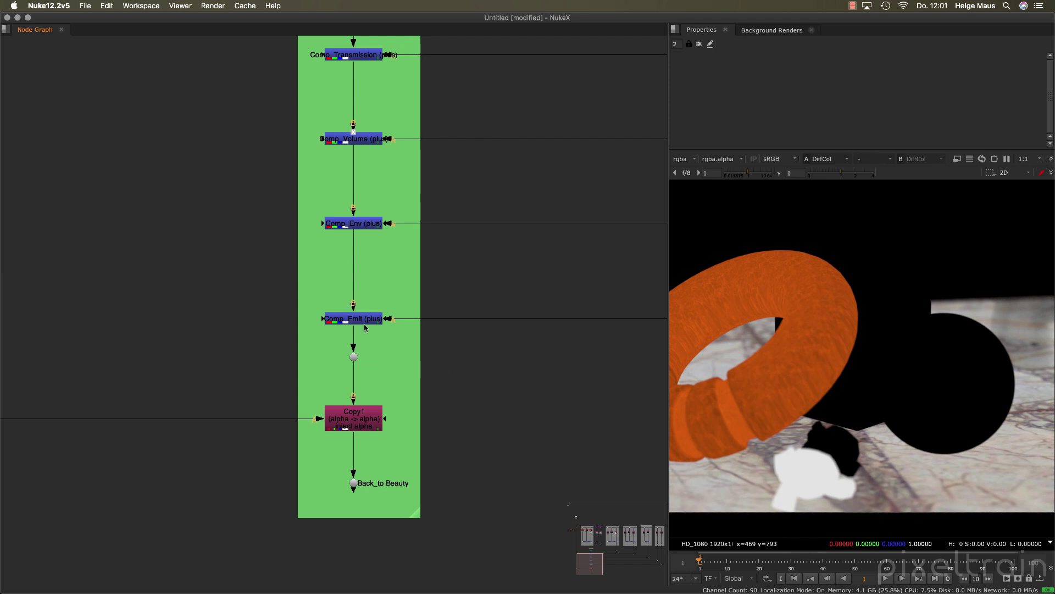
left_click(354, 357)
key("1")
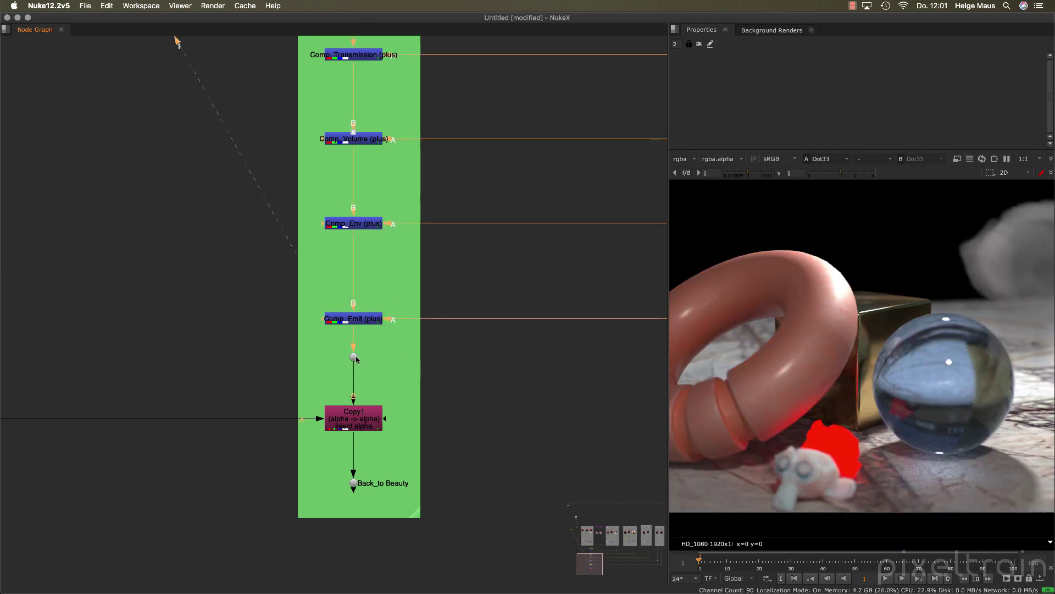
Compare the colour and alpha channels of the merged light passes just before the Copy1 node
key("a")
key("a")
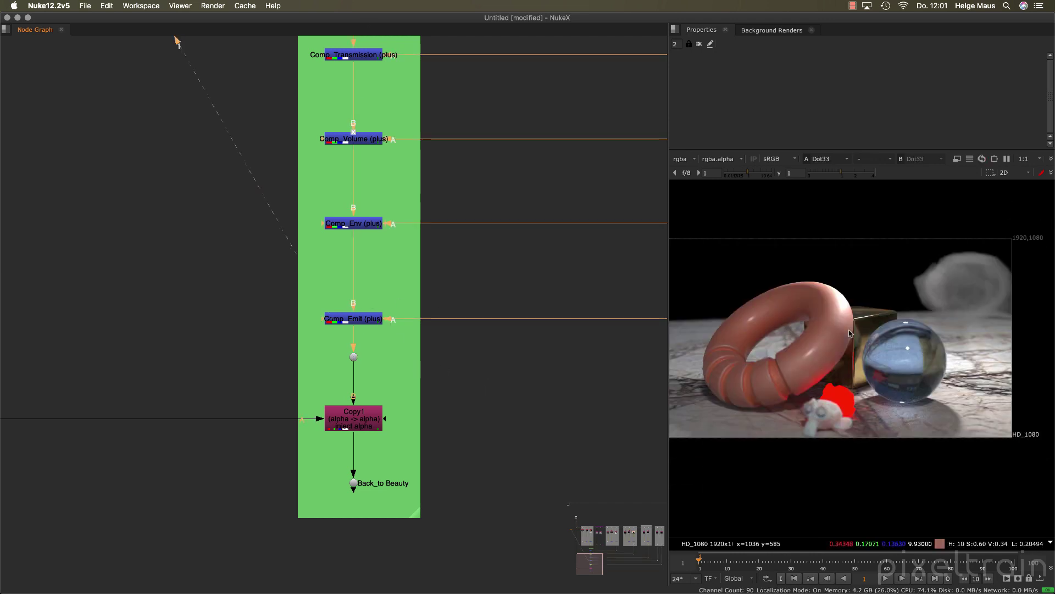
key("a")
key("a")
key("a")
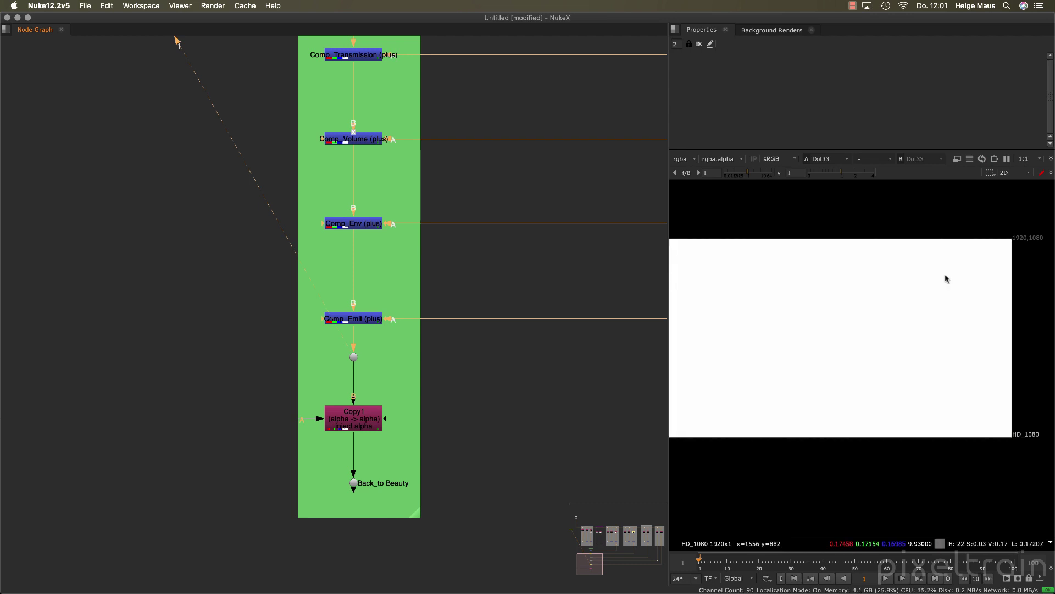
key("a")
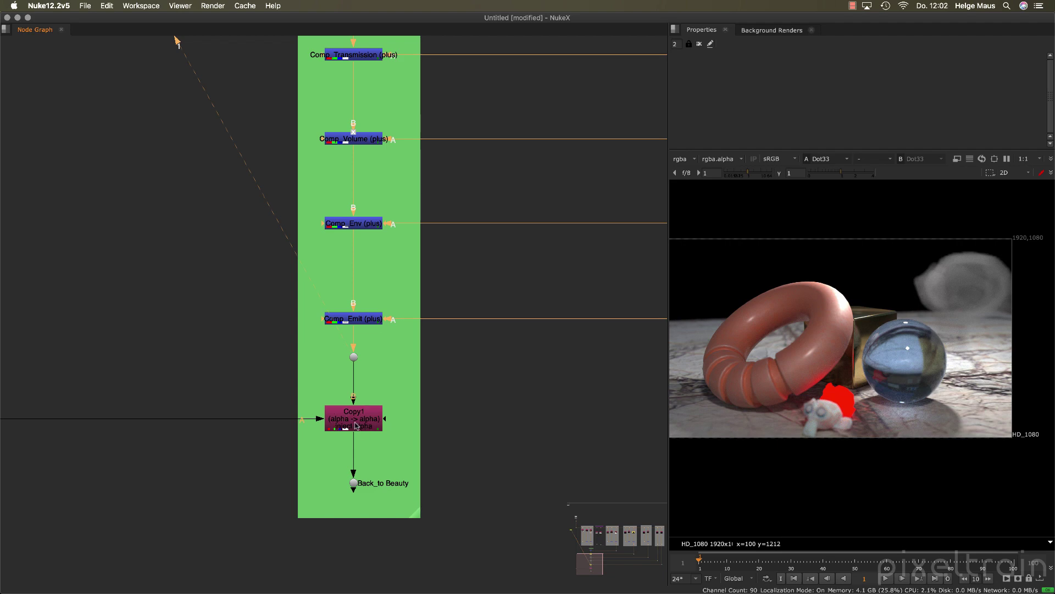
left_click(501, 397)
key("k")
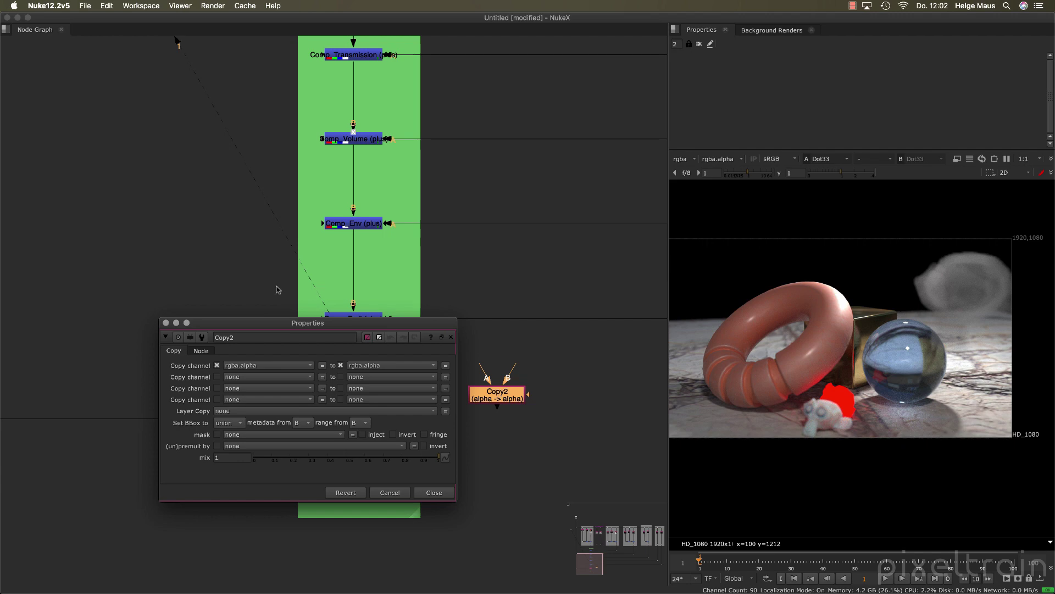
left_click_drag(419, 327, 222, 422)
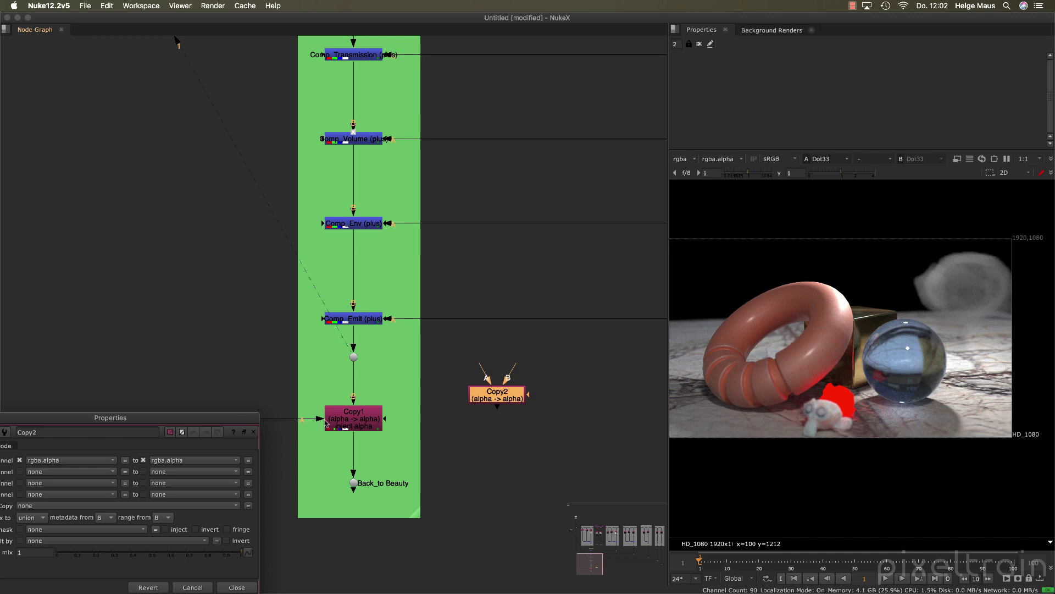
left_click_drag(197, 419, 351, 278)
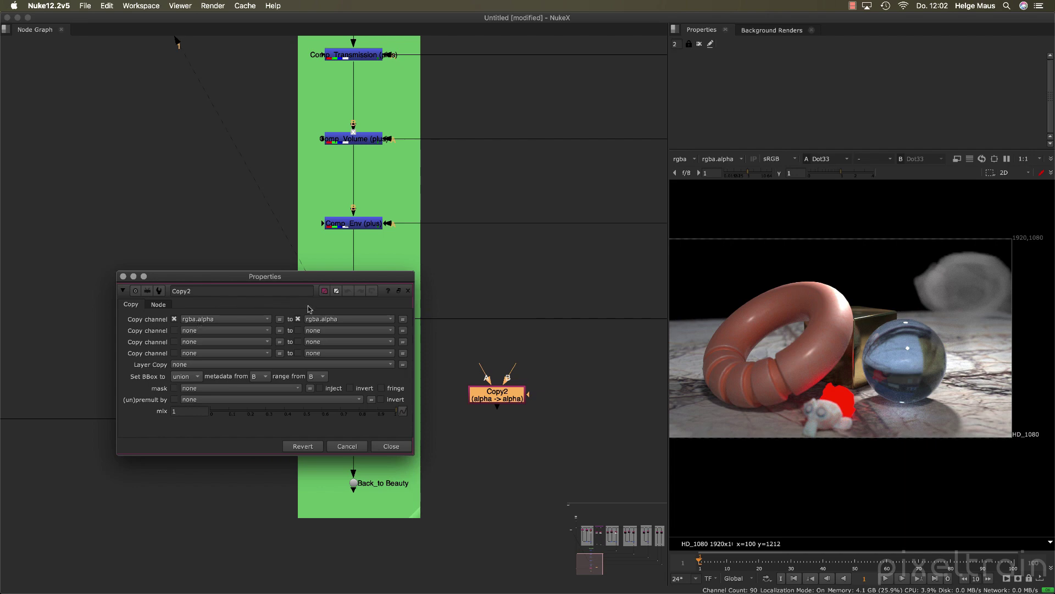
left_click(391, 445)
key("Delete")
Show the main dot beside the Diff group in the viewer and compare its colour and alpha channels
scroll(404, 421, "down", 4)
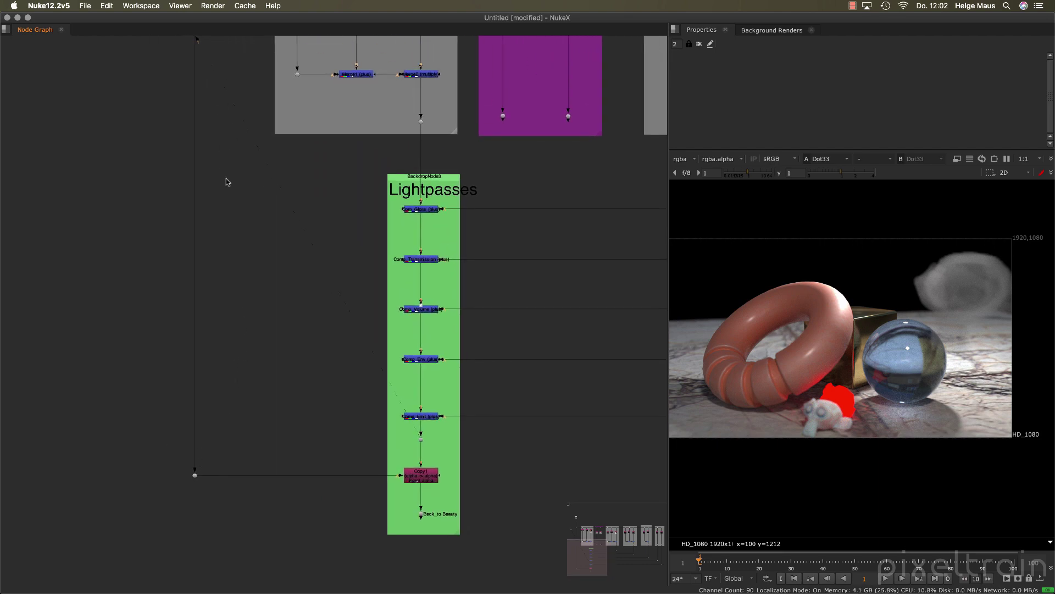
scroll(226, 179, "up", 6)
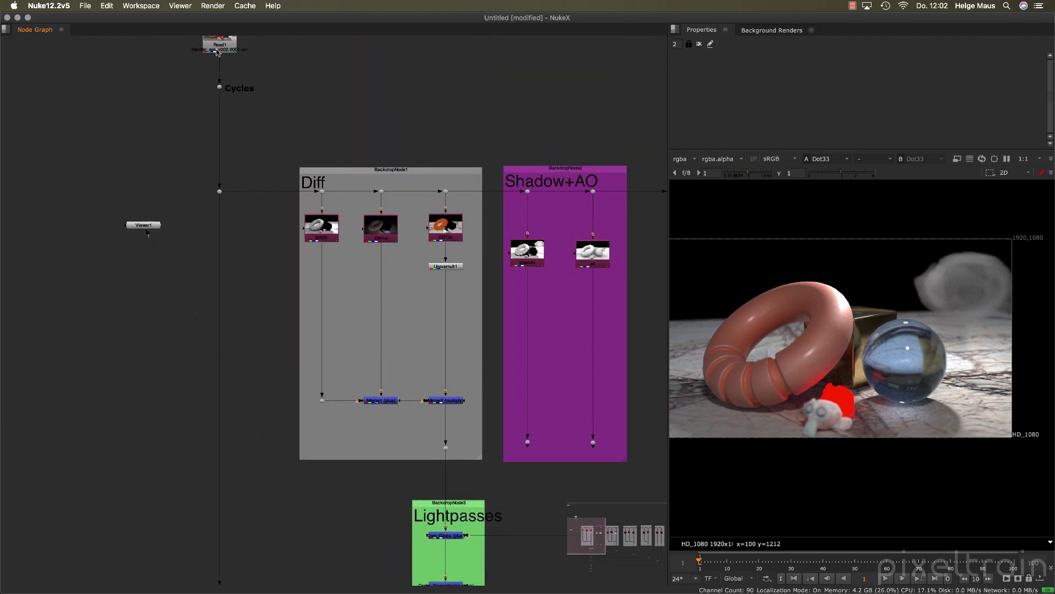
left_click(219, 191)
key("1")
key("a")
key("a")
key("a")
key("a")
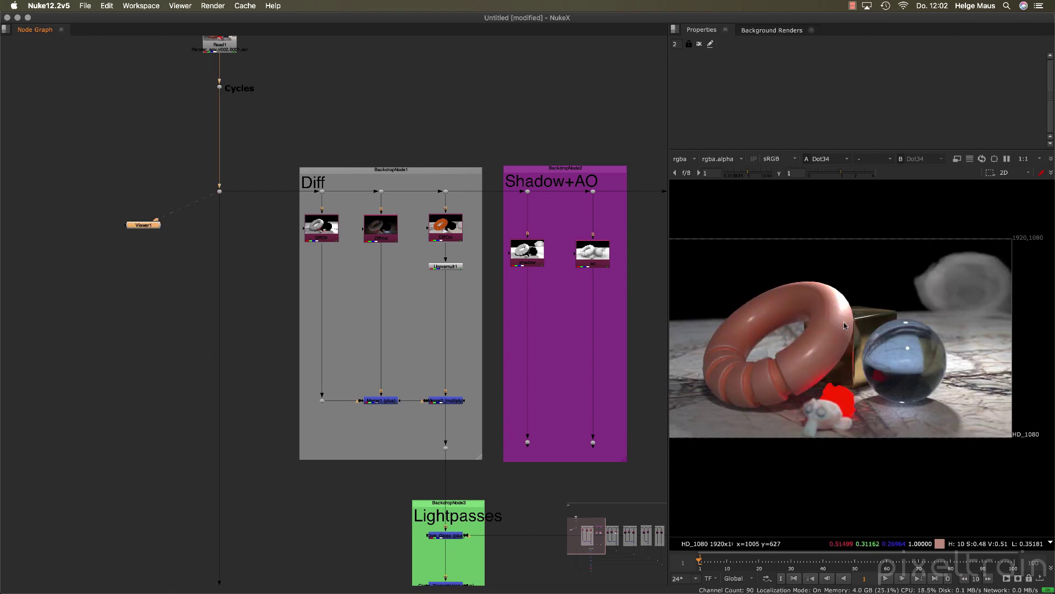
Show the Copy1 node at the end of the Lightpasses group in the viewer and compare its colour and alpha
scroll(292, 448, "down", 10)
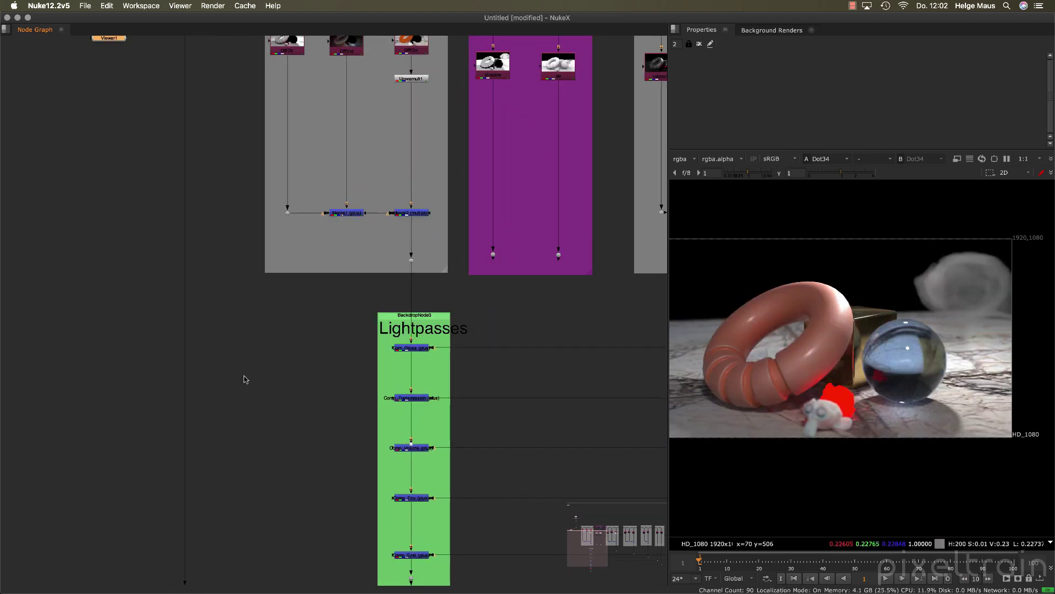
scroll(274, 390, "up", 4)
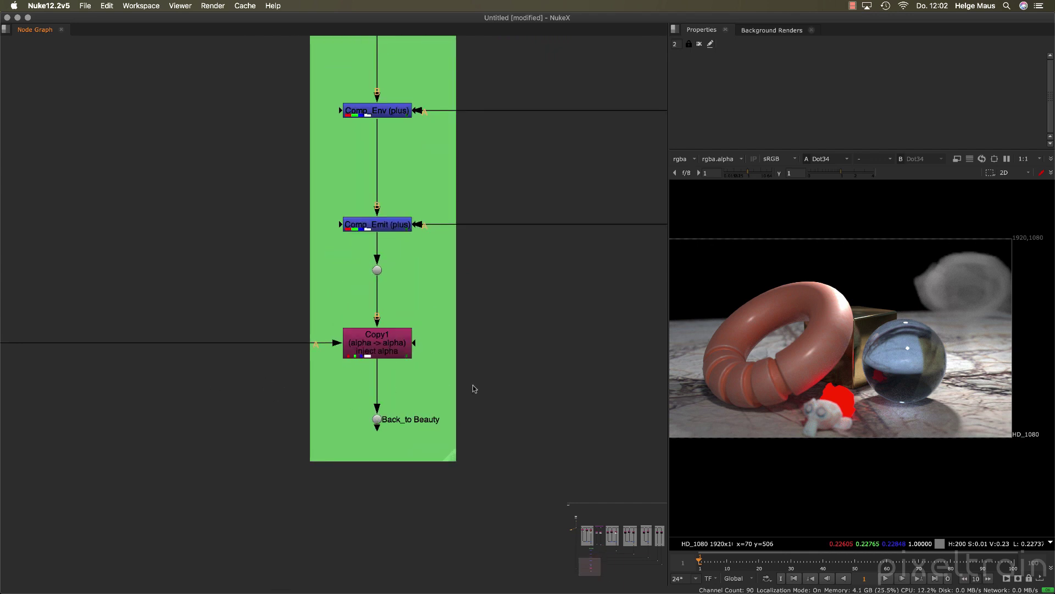
left_click(382, 349)
key("1")
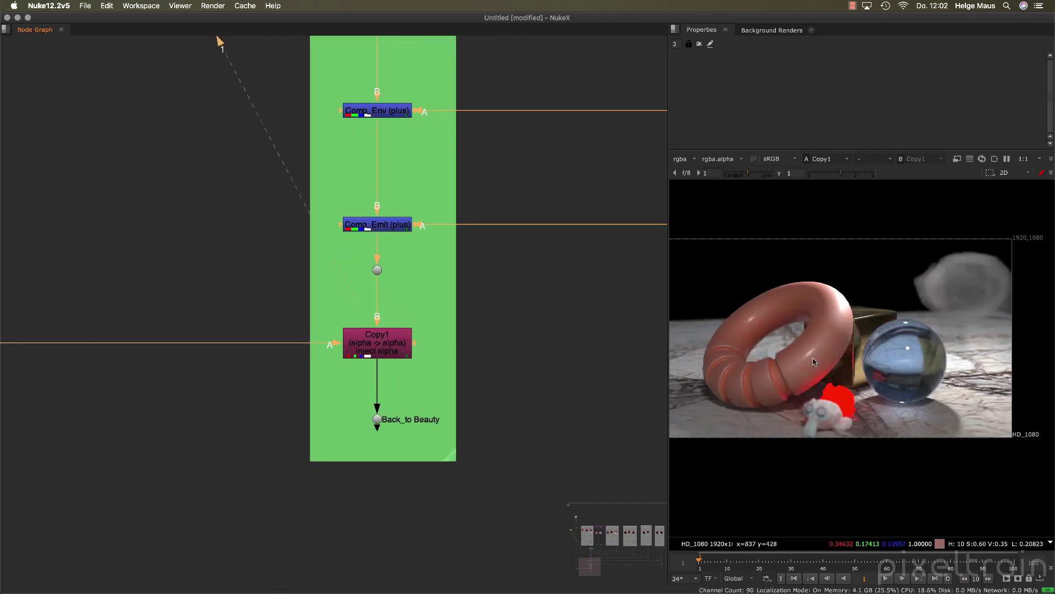
key("a")
key("a")
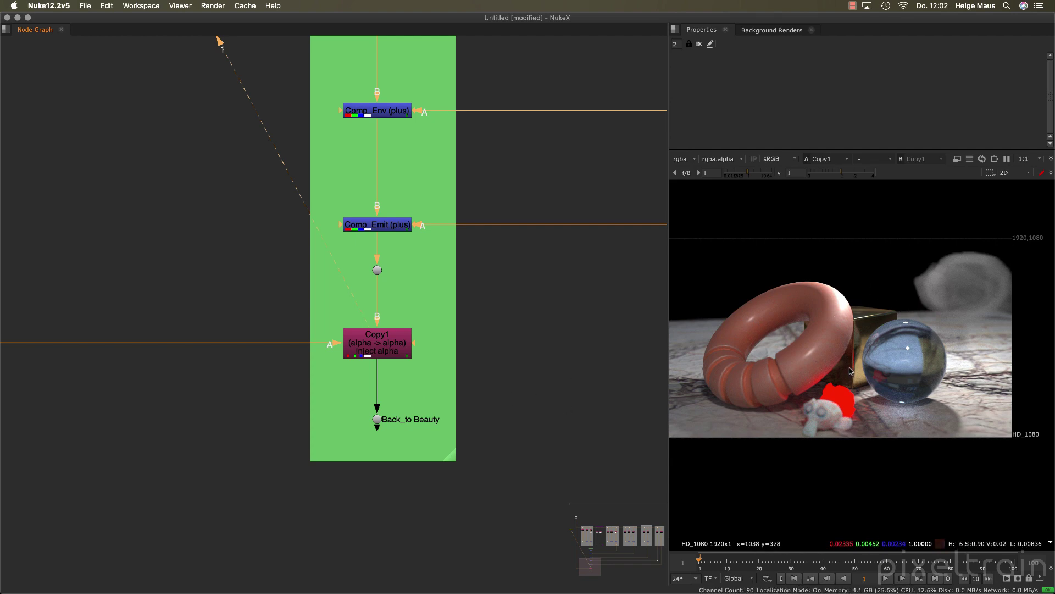
key("a")
key("a")
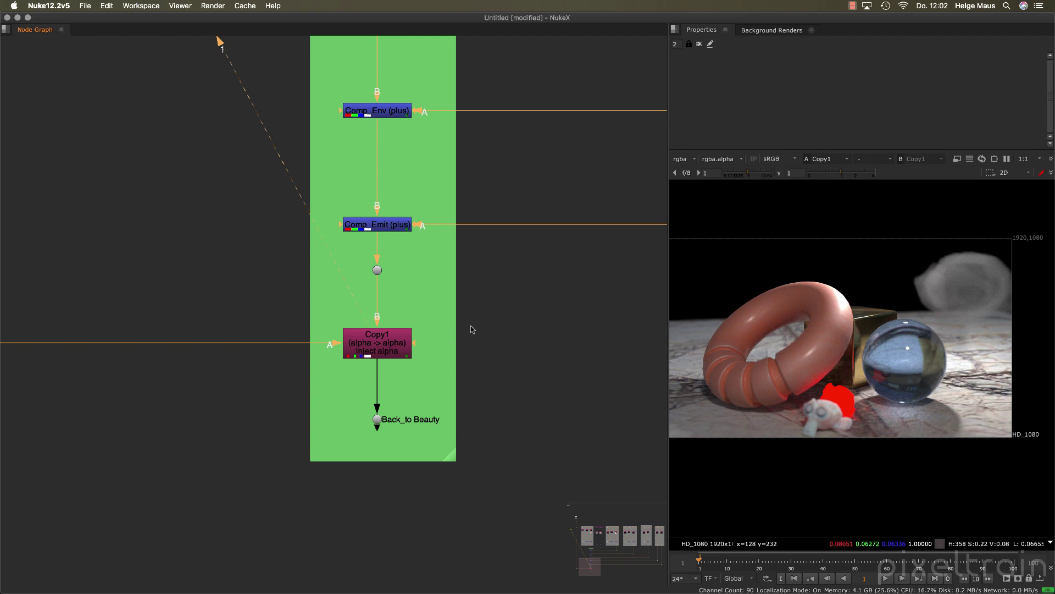
Move Unpremult1 further down in the Diff group to make room below DiffCol, and show DiffCol in the viewer
scroll(471, 329, "down", 5)
middle_click_drag(471, 329, 460, 460)
scroll(322, 293, "up", 3)
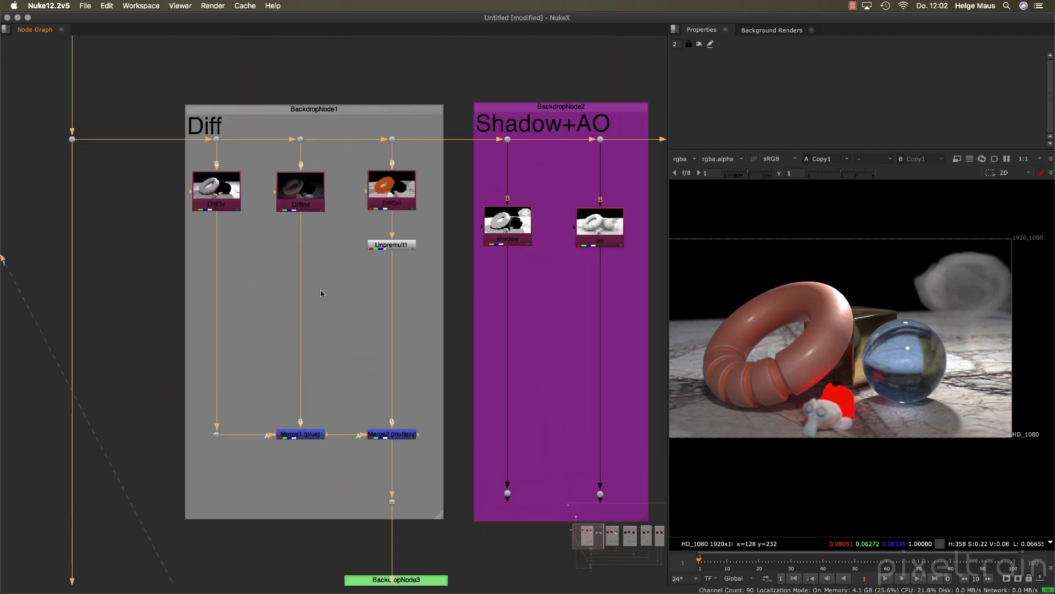
scroll(321, 293, "up", 2)
middle_click_drag(334, 292, 329, 393)
left_click_drag(438, 340, 421, 405)
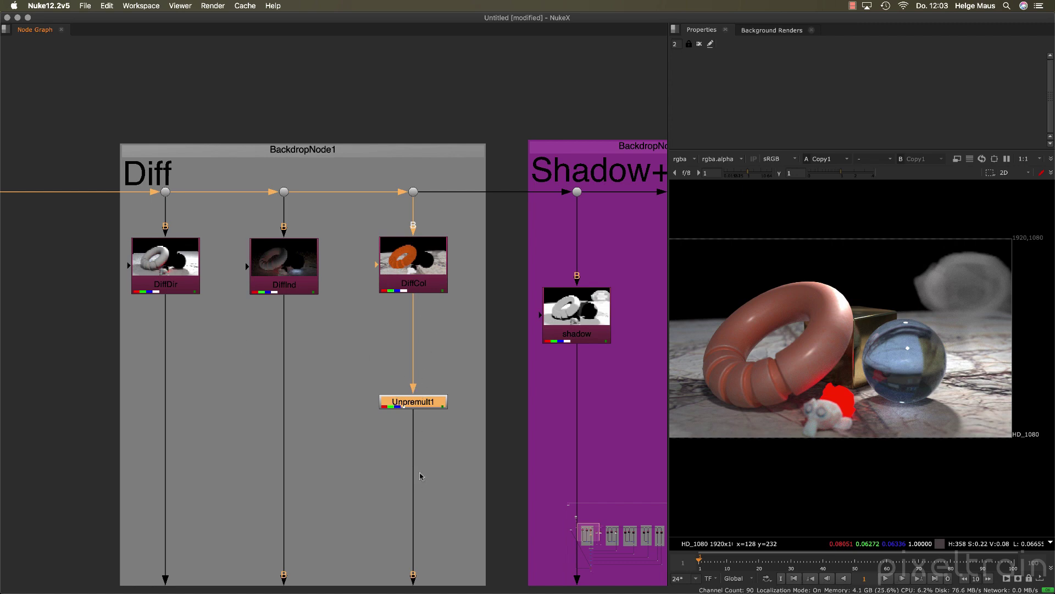
left_click(437, 289)
key("1")
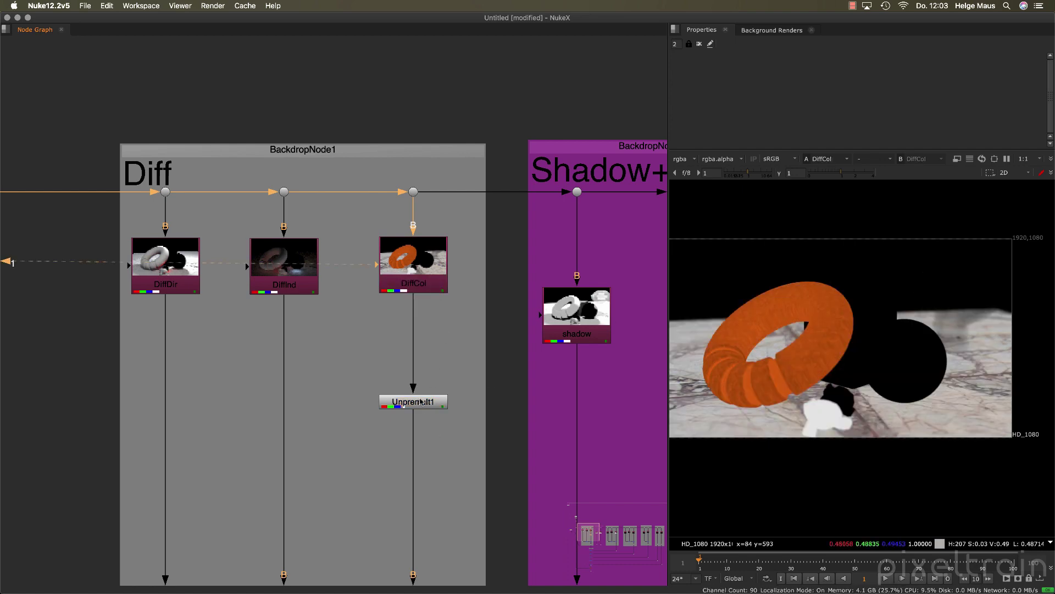
Add a Copy node, insert it between DiffCol and Unpremult1, and align it with the DiffCol branch
left_click(441, 371)
key("k")
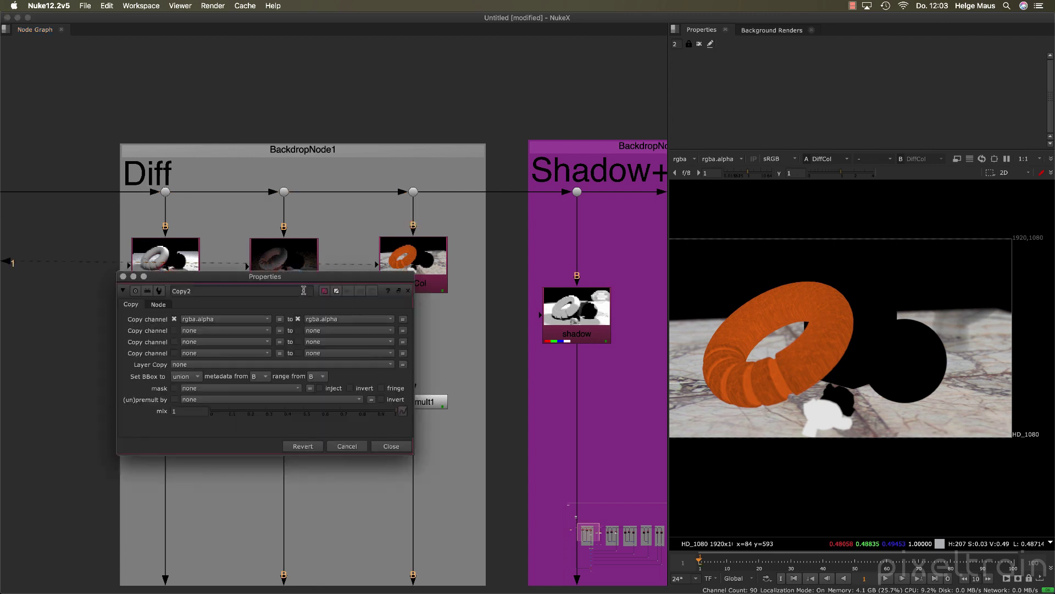
left_click_drag(303, 276, 736, 349)
left_click(411, 352)
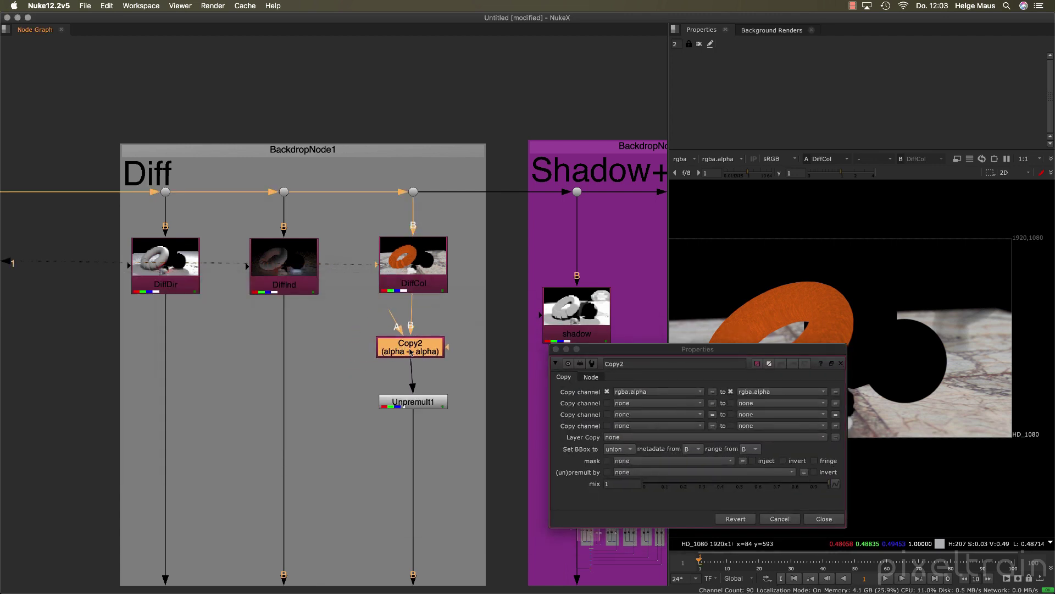
left_click_drag(411, 353, 414, 349)
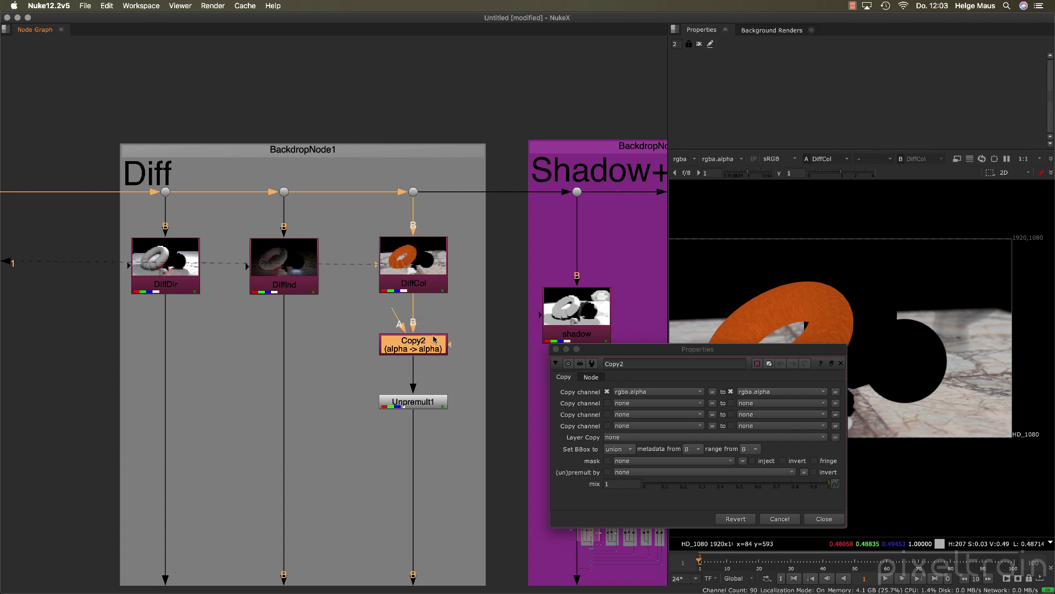
Connect the new Copy node's A input to the dot above DiffCol and show the Copy node in the viewer
scroll(286, 358, "down", 4)
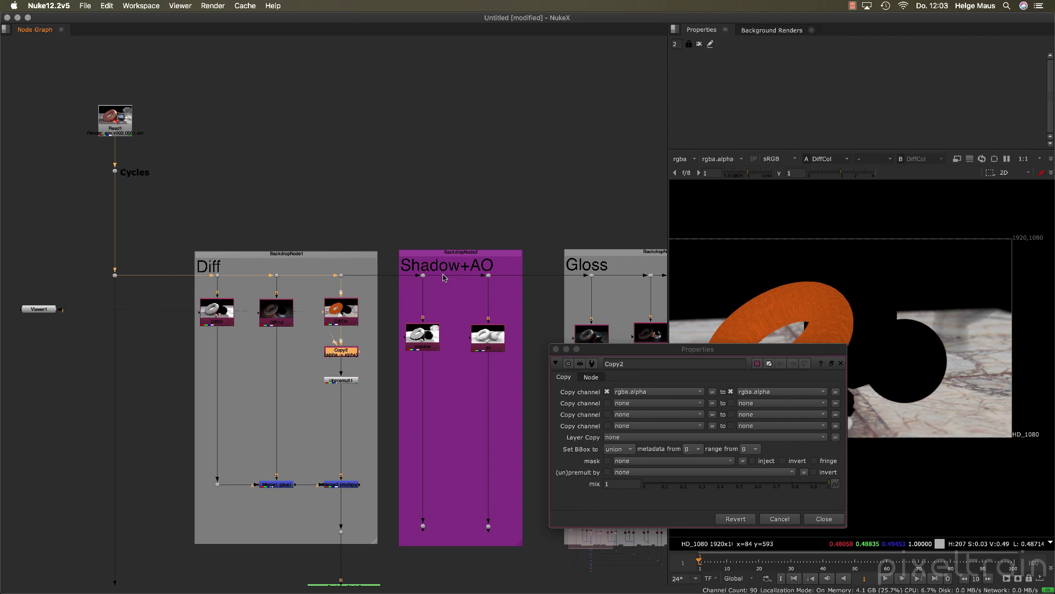
scroll(360, 289, "up", 3)
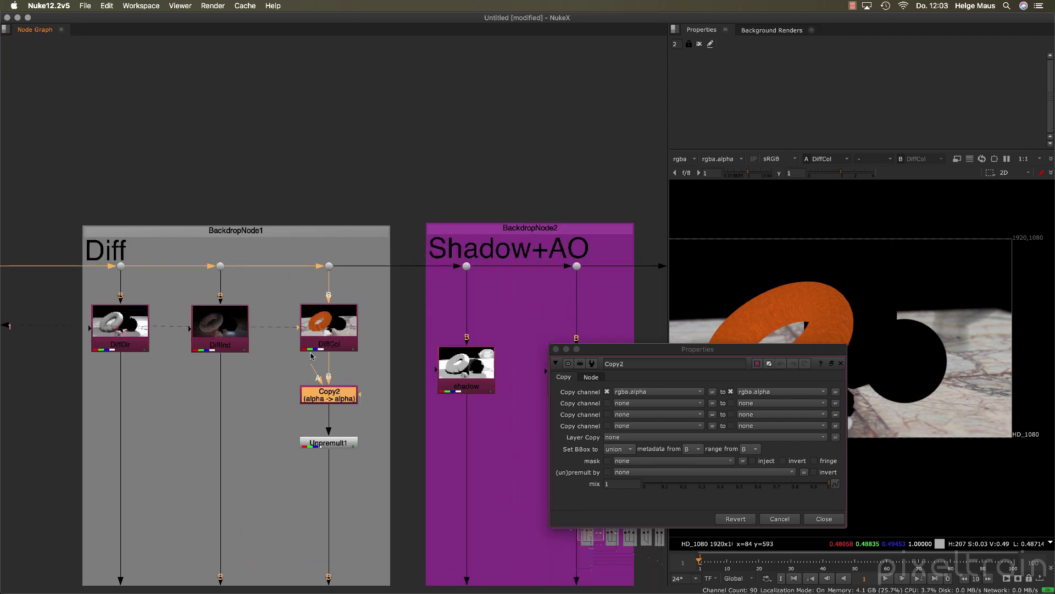
left_click_drag(298, 368, 330, 268)
key("1")
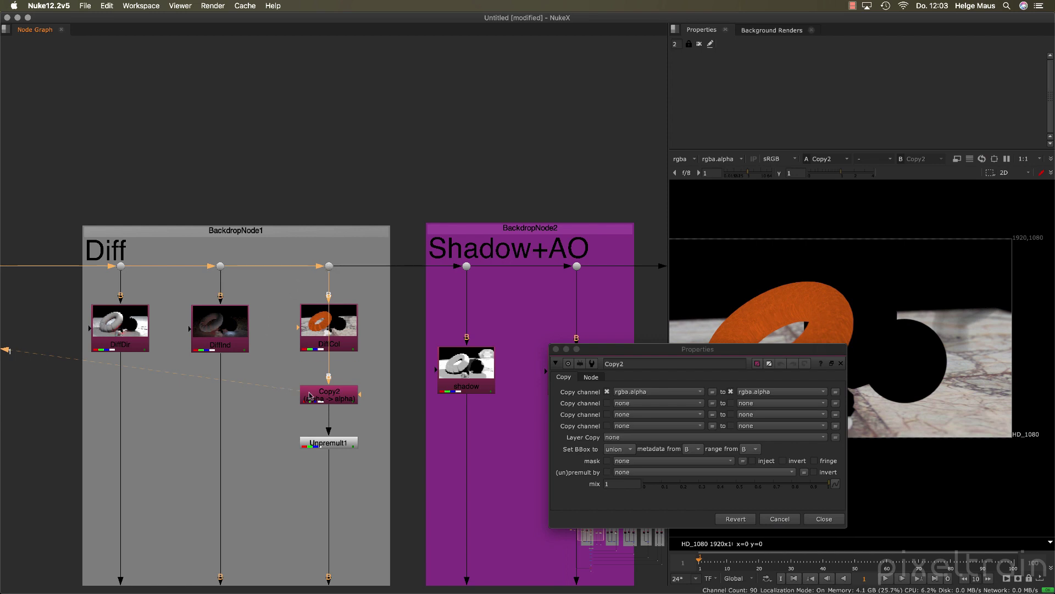
Move the Copy2 properties window off the viewer and compare the node's colour and alpha channels
left_click(337, 392)
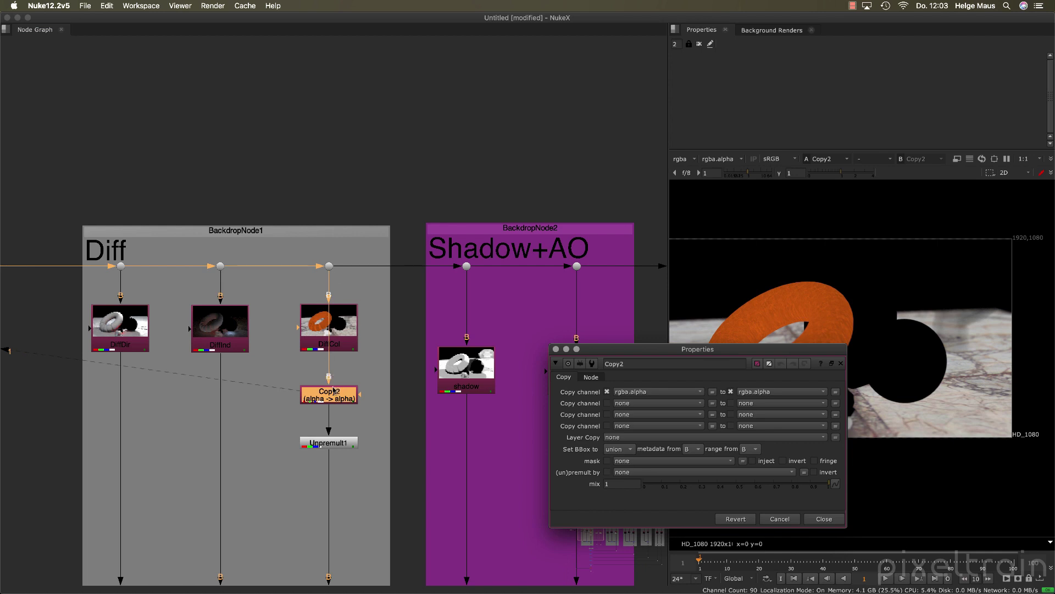
left_click(336, 392)
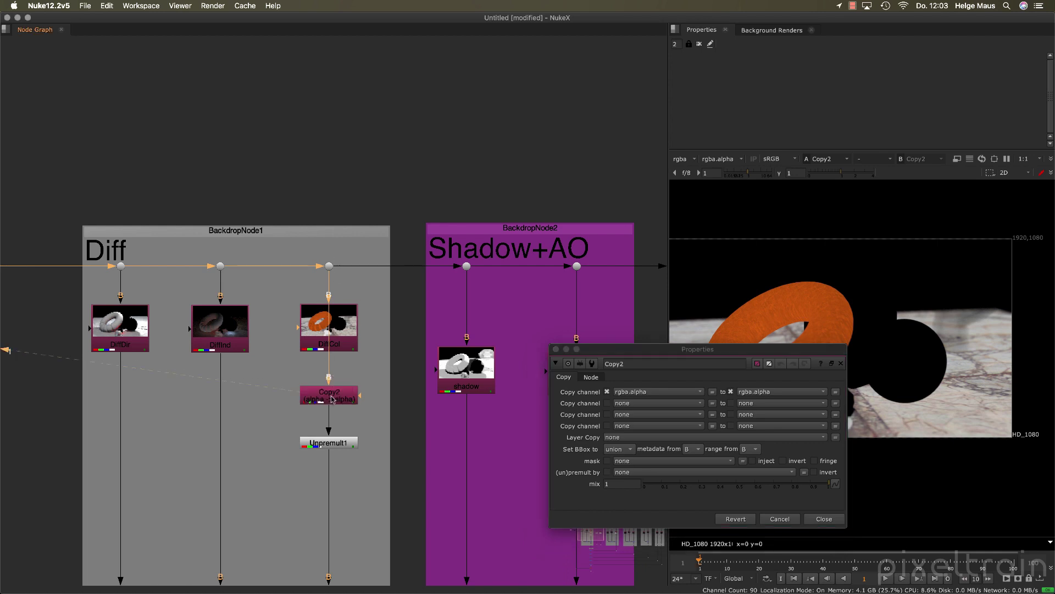
left_click_drag(628, 350, 338, 123)
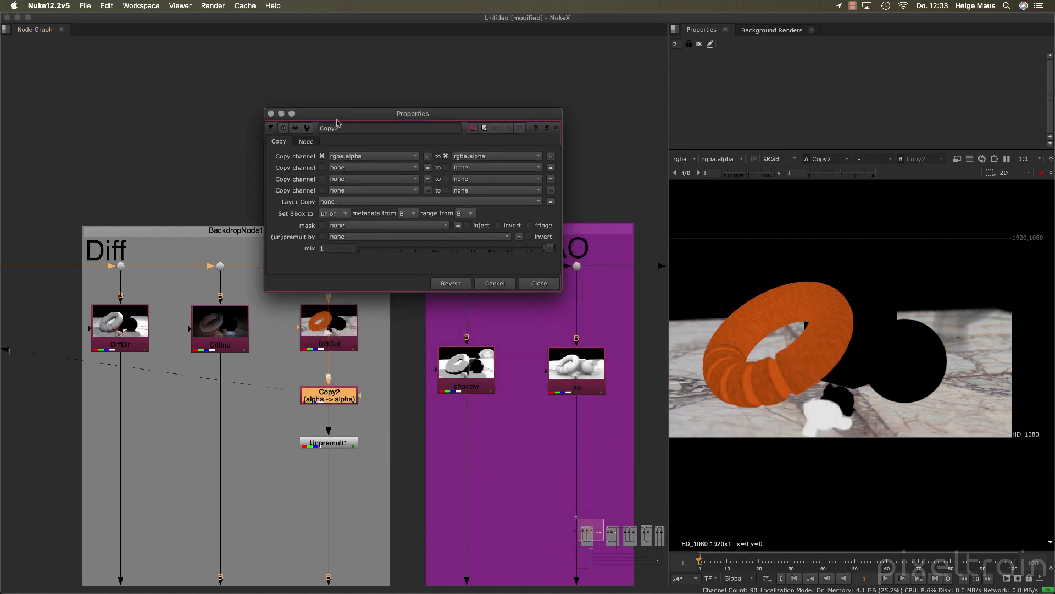
left_click(330, 408)
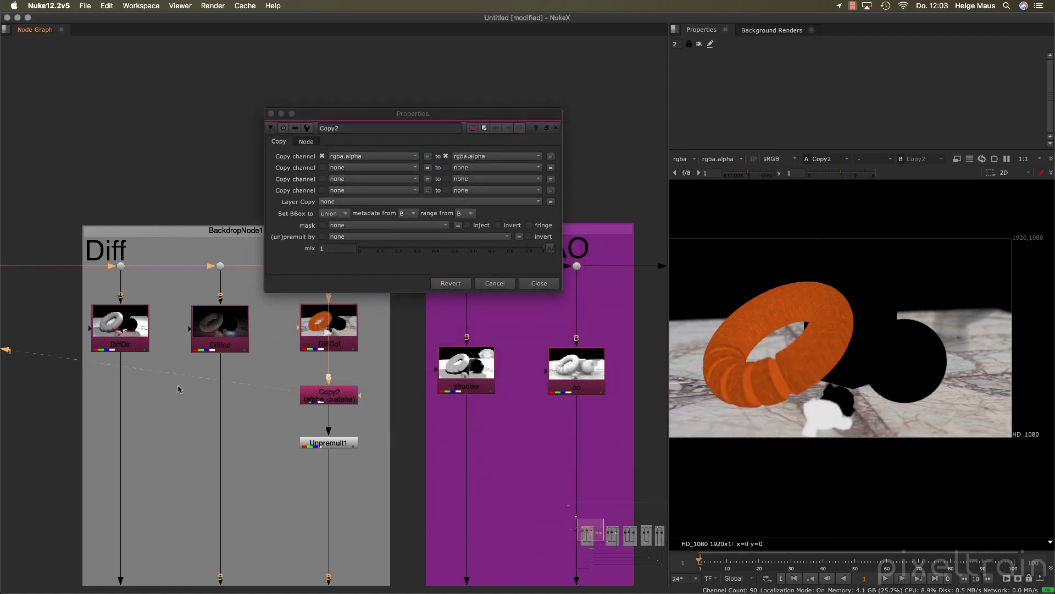
key("a")
key("a")
key("a")
key("a")
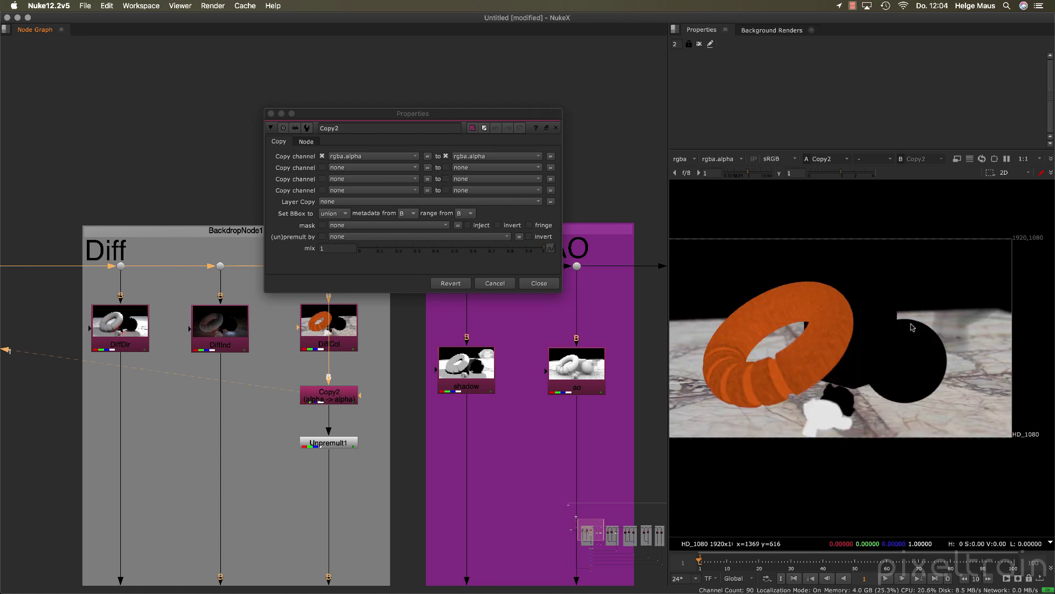
key("a")
key("a")
key("a")
key("a")
key("a")
key("a")
key("a")
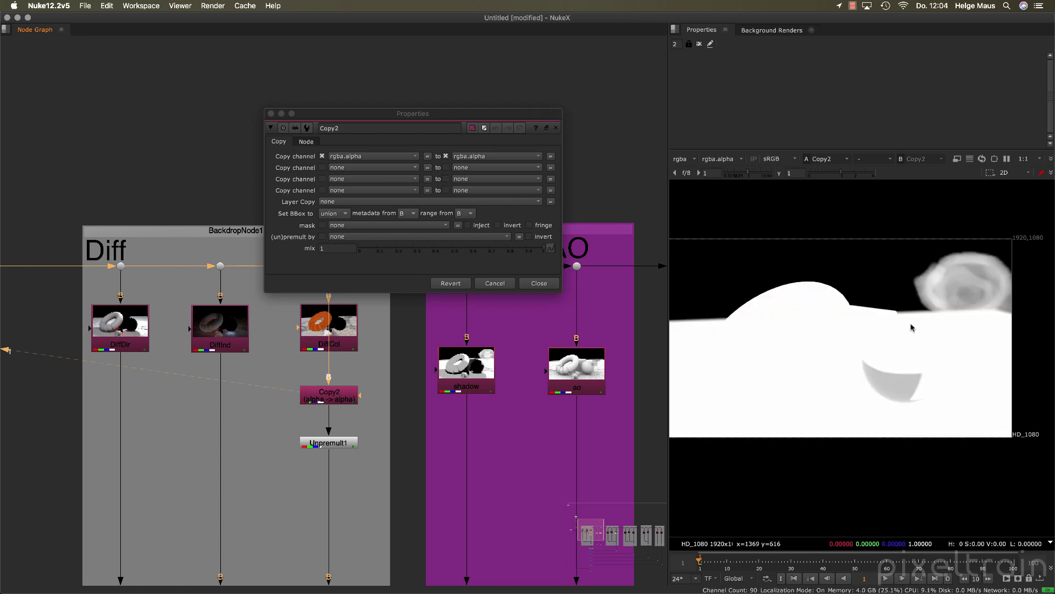
key("a")
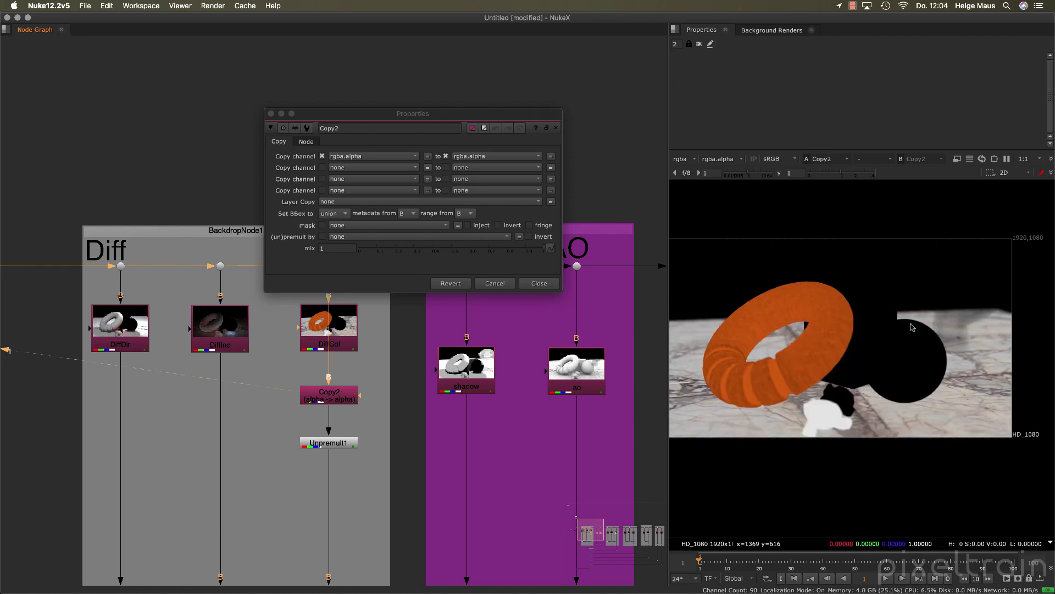
Close the Copy2 properties, check the divide settings of Unpremult1, and close its properties
left_click(271, 113)
double_click(329, 443)
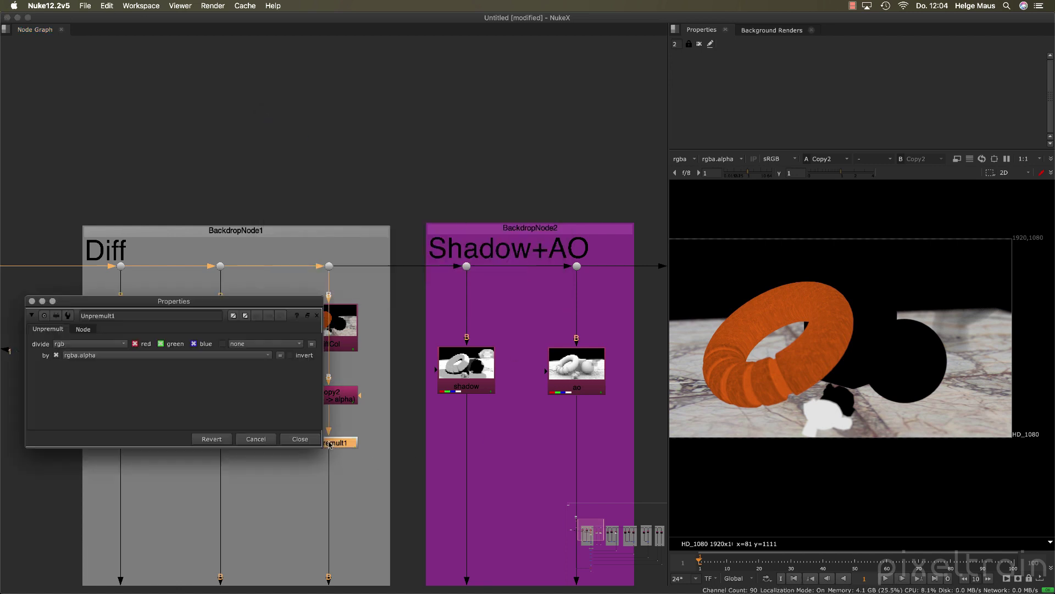
left_click(301, 439)
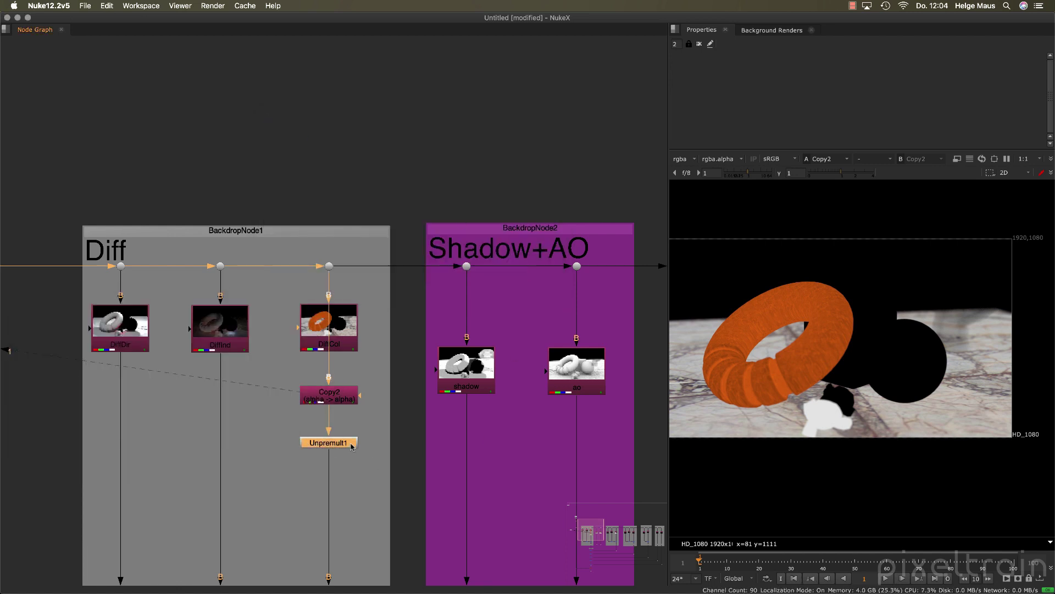
View Unpremult1 and compare the torus edge up close with the node disabled and enabled
key("1")
scroll(768, 311, "up", 10)
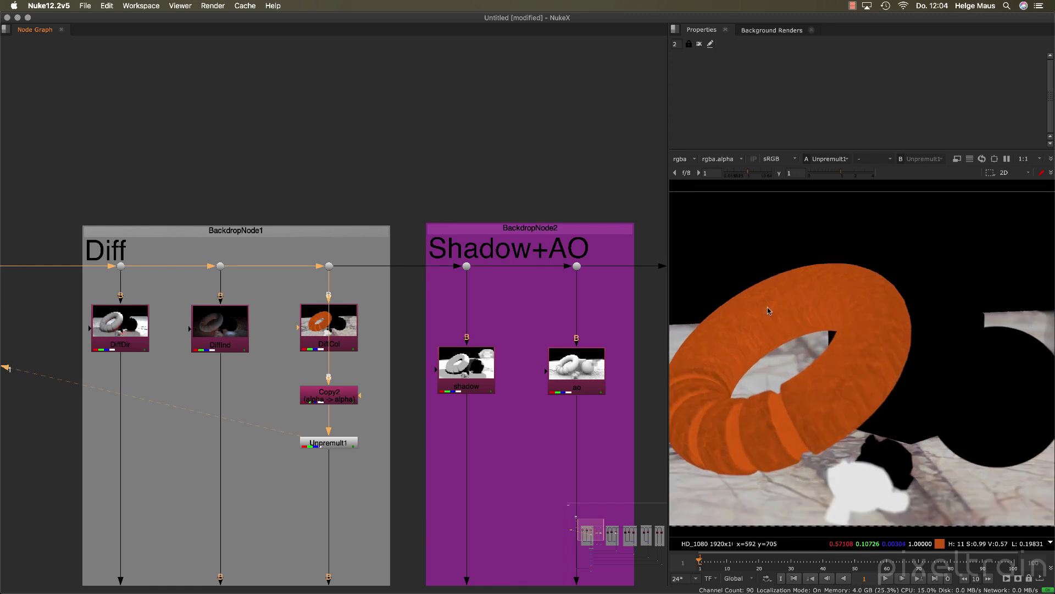
scroll(855, 330, "up", 2)
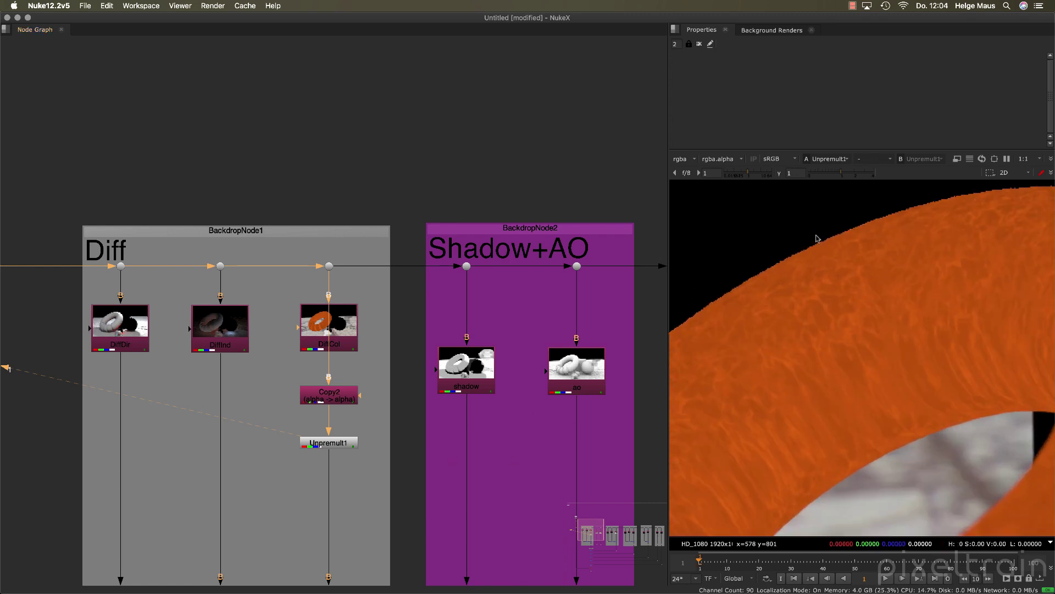
left_click(345, 445)
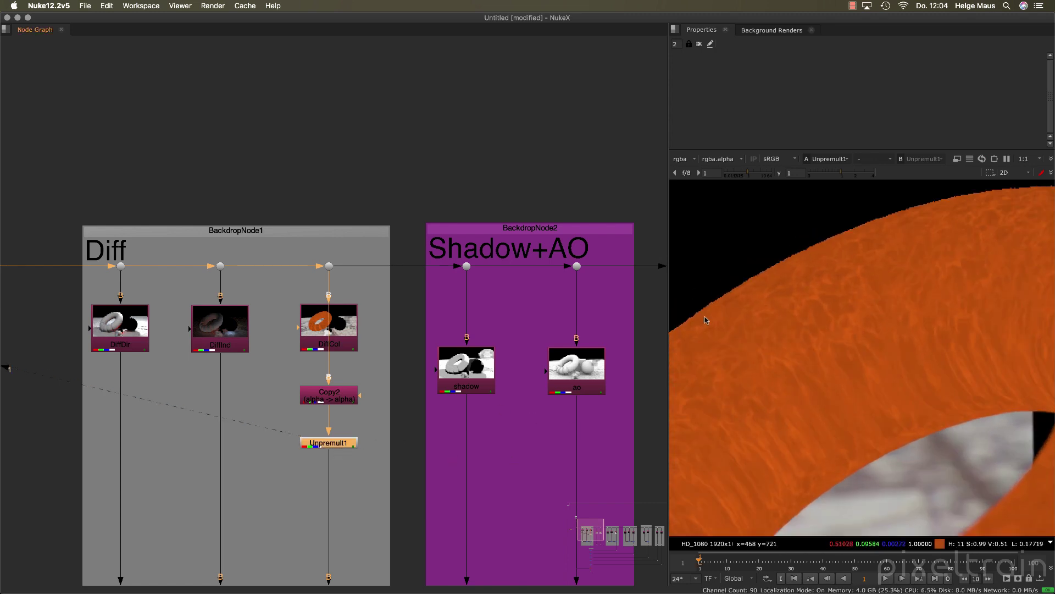
key("d")
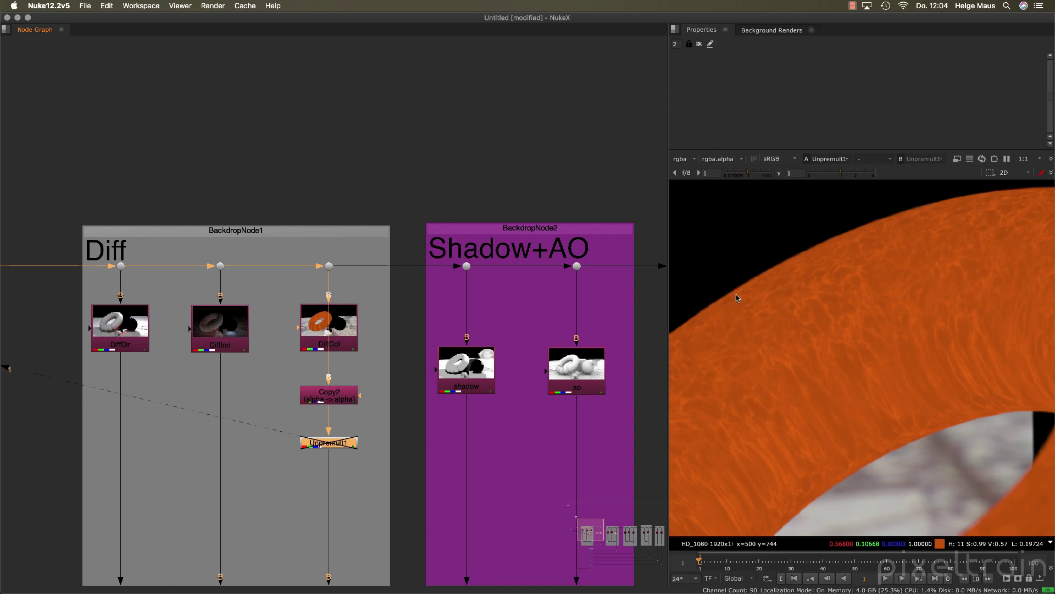
key("d")
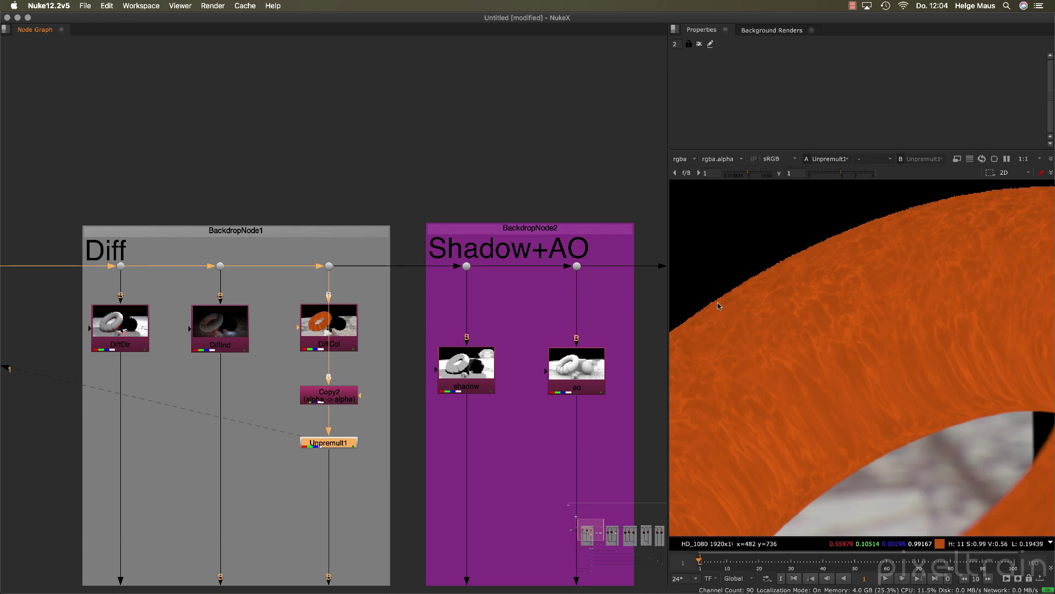
Fit the image in the viewer, add a Grade node and insert it into the connection below Unpremult1
scroll(718, 306, "down", 3)
scroll(875, 291, "up", 2)
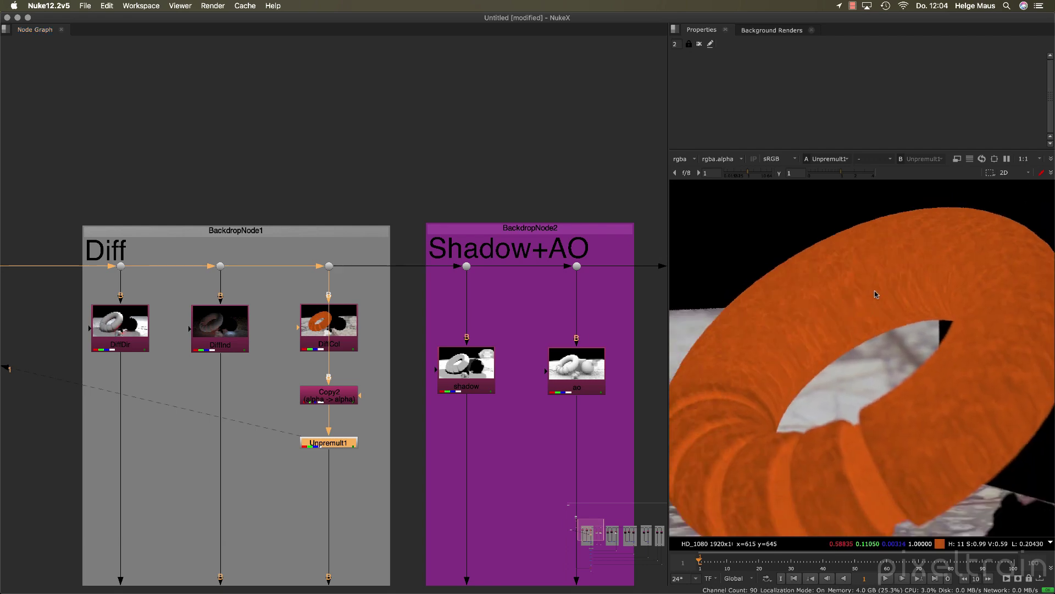
key("f")
left_click(356, 501)
key("Tab")
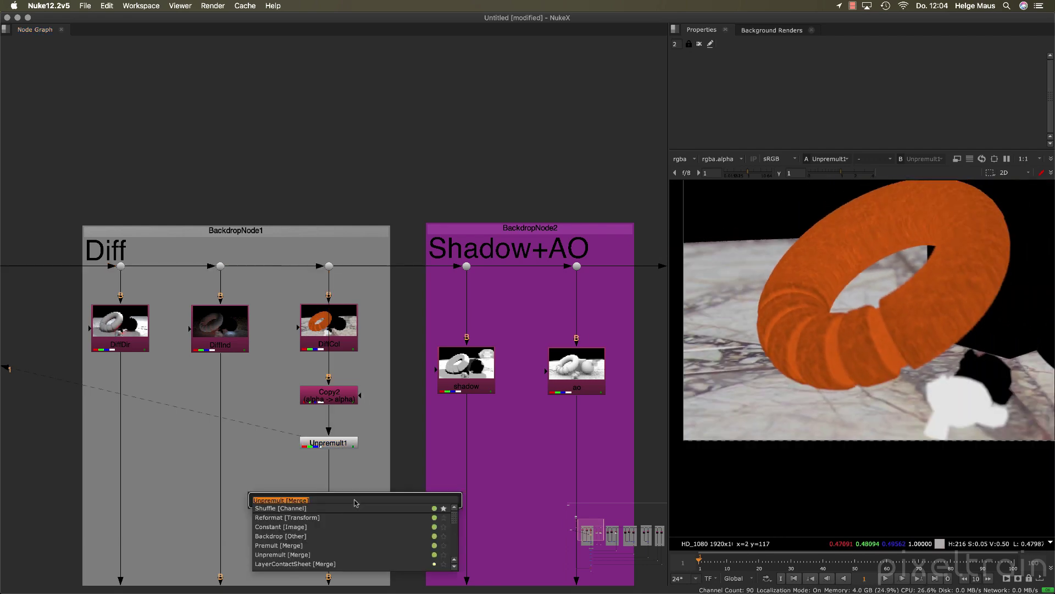
type("g")
key("BackSpace")
key("Escape")
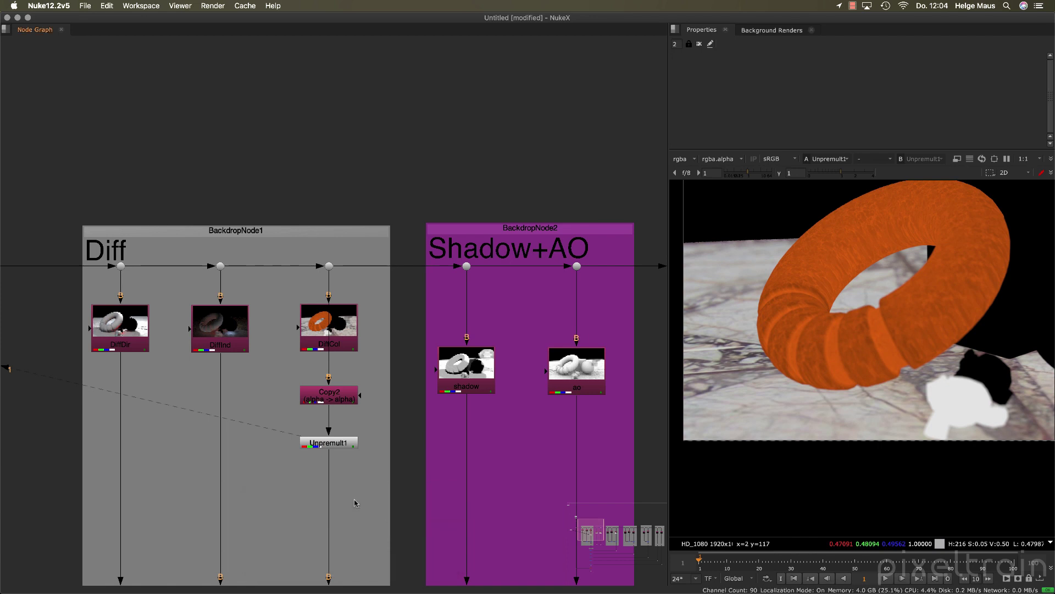
key("Tab")
type("gr")
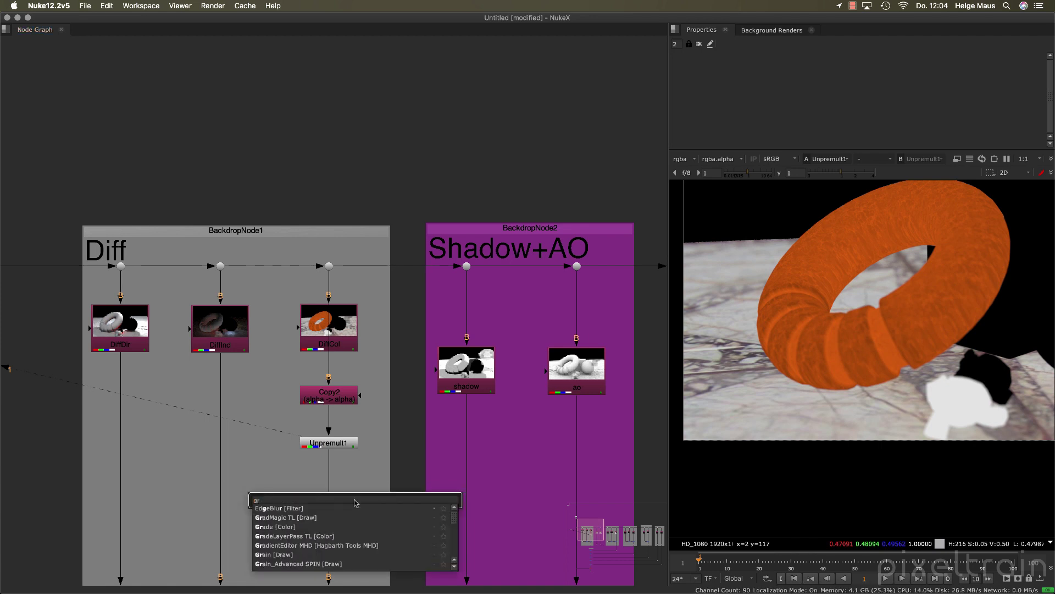
type("ade [Color")
key("Return")
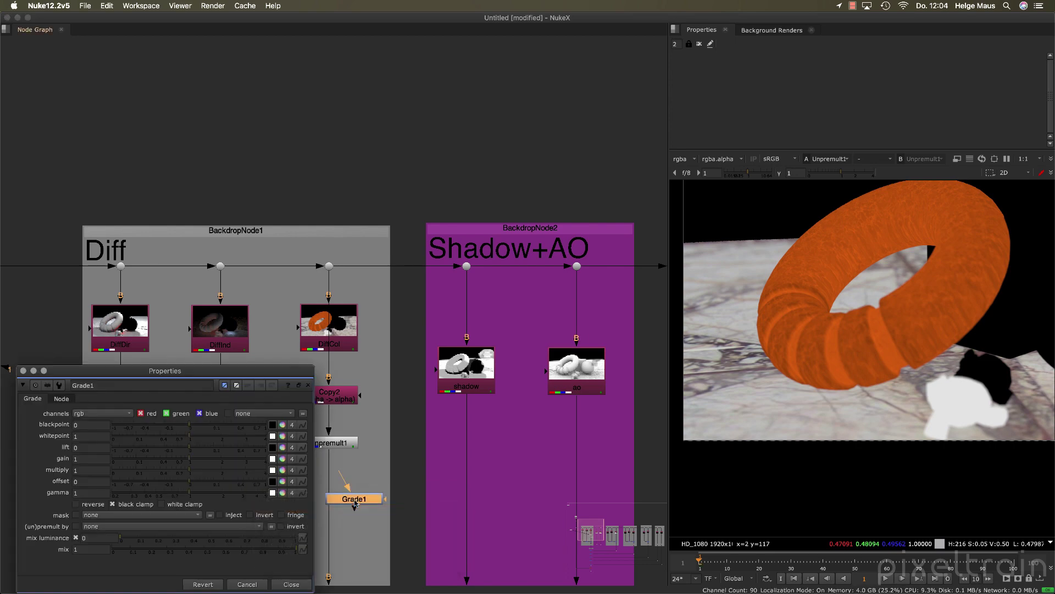
left_click_drag(358, 501, 341, 496)
Move the Grade1 properties off the node column, set multiply to 1.82 and gamma to 0.76, and view Grade1
left_click_drag(195, 377, 527, 139)
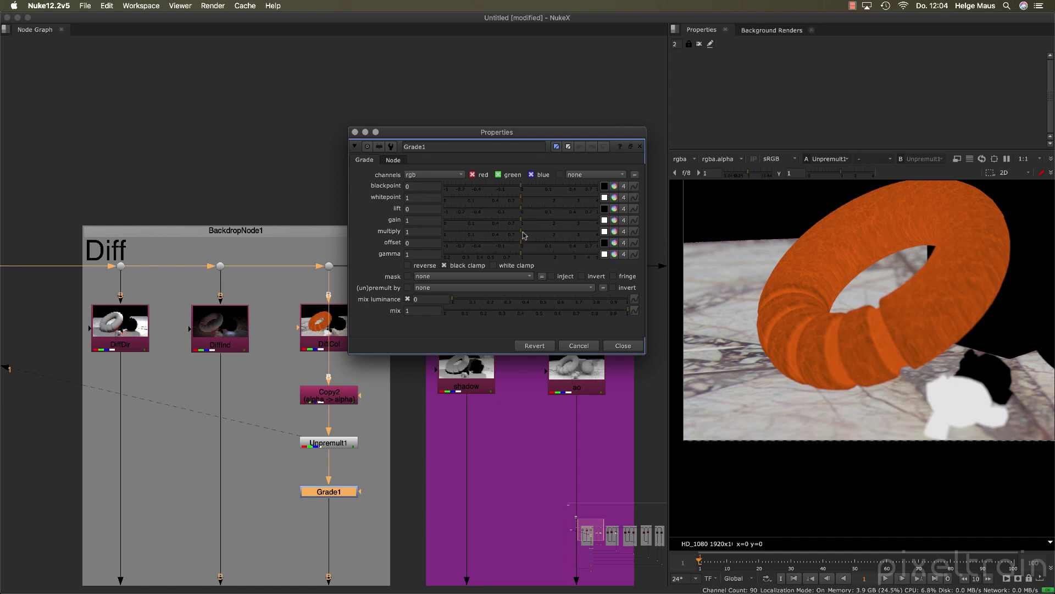
left_click_drag(521, 235, 549, 234)
left_click(316, 492)
key("1")
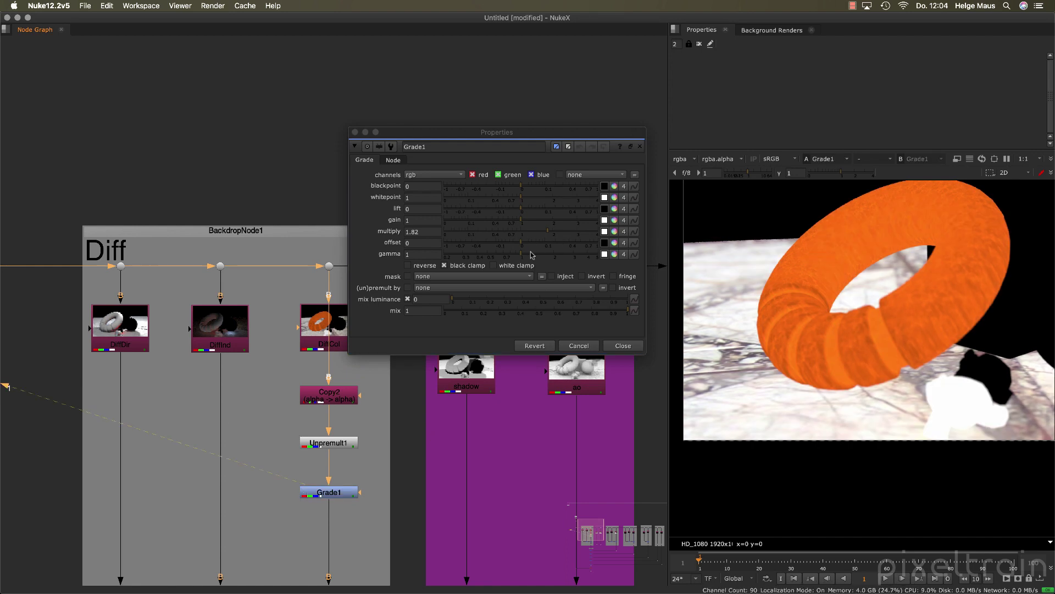
left_click_drag(521, 257, 507, 256)
Compare the DiffCol image with Grade1 disabled and enabled
left_click(319, 491)
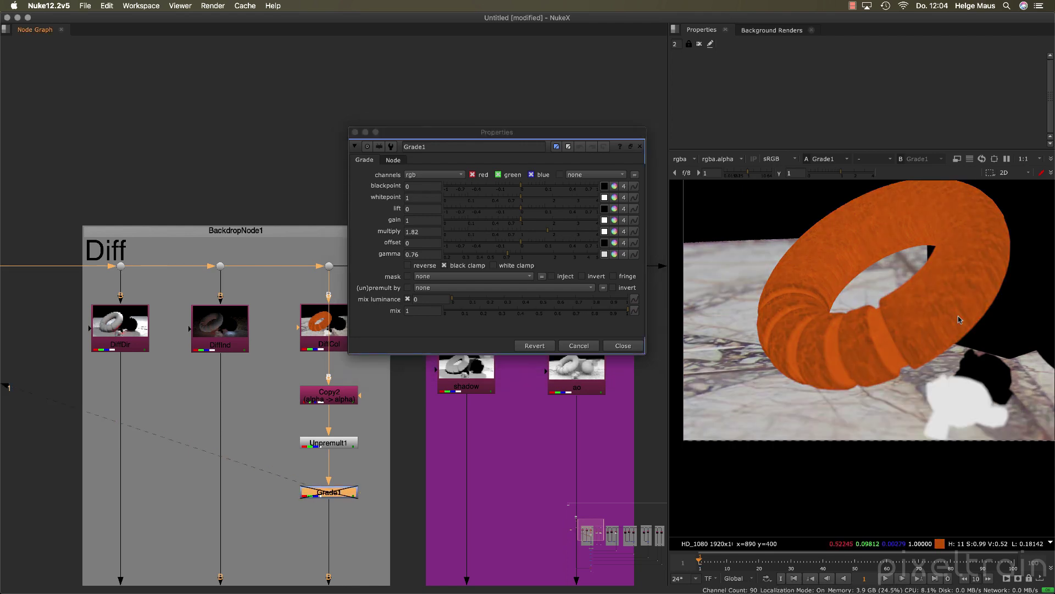
scroll(699, 322, "down", 3)
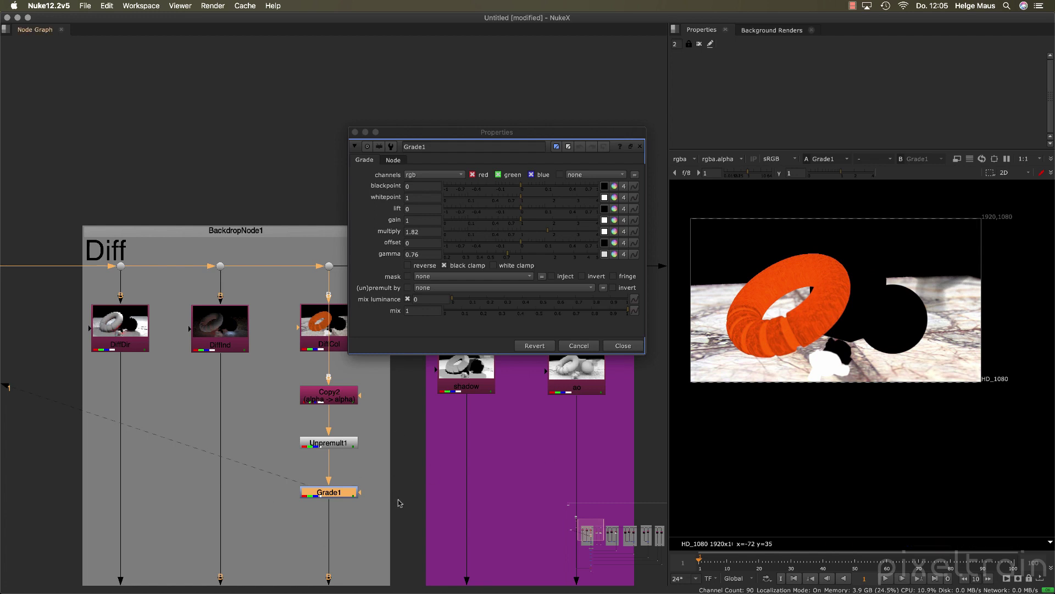
left_click_drag(360, 492, 400, 487)
Add a Premult node, insert it between Grade1 and the multiply merge, and close both open properties windows
middle_click_drag(306, 469, 270, 384)
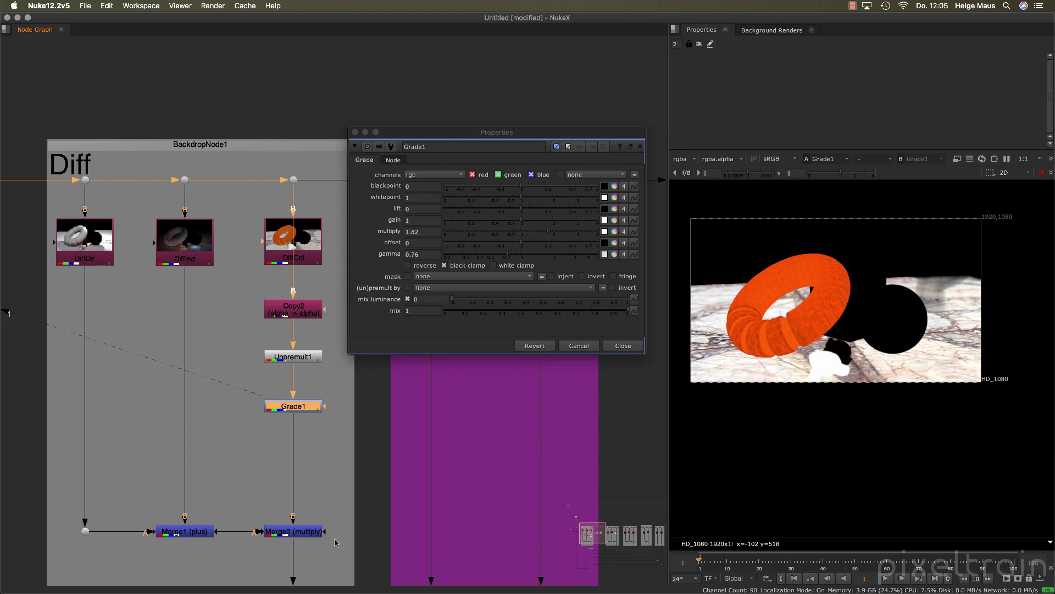
left_click(312, 465)
key("Tab")
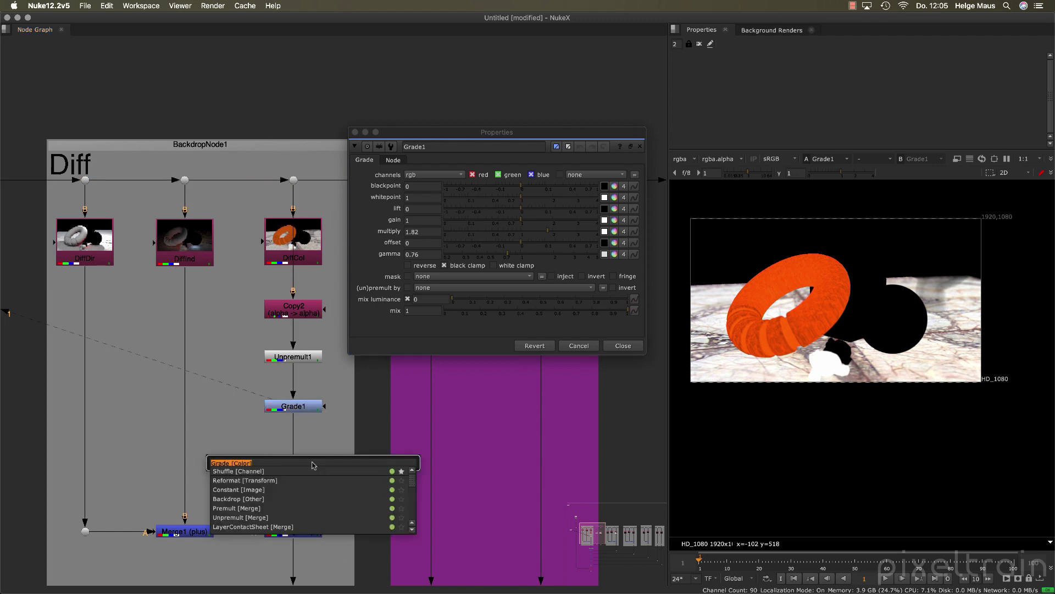
type("premul")
key("Down")
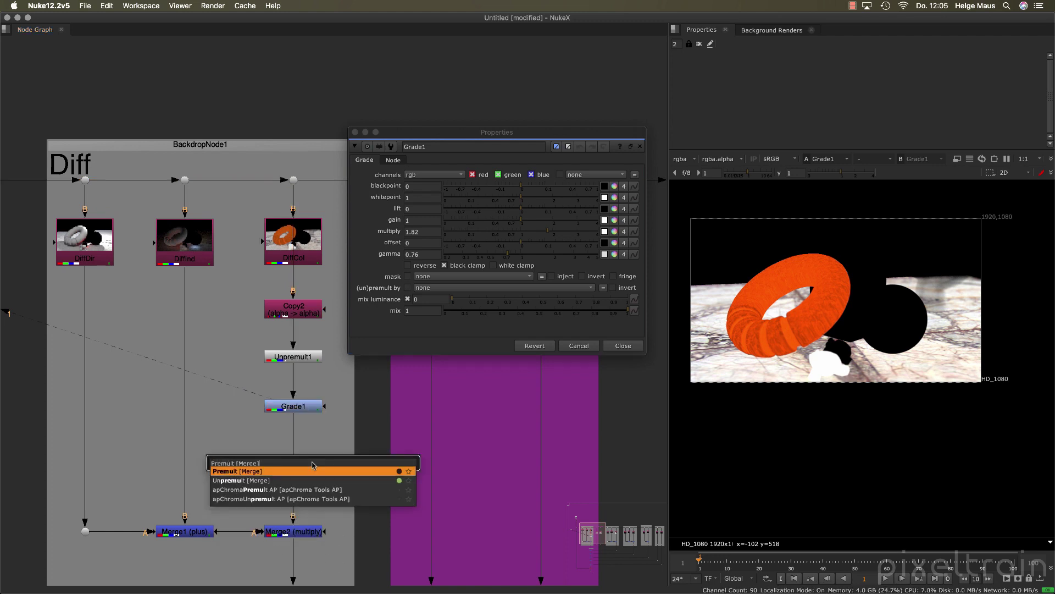
key("Return")
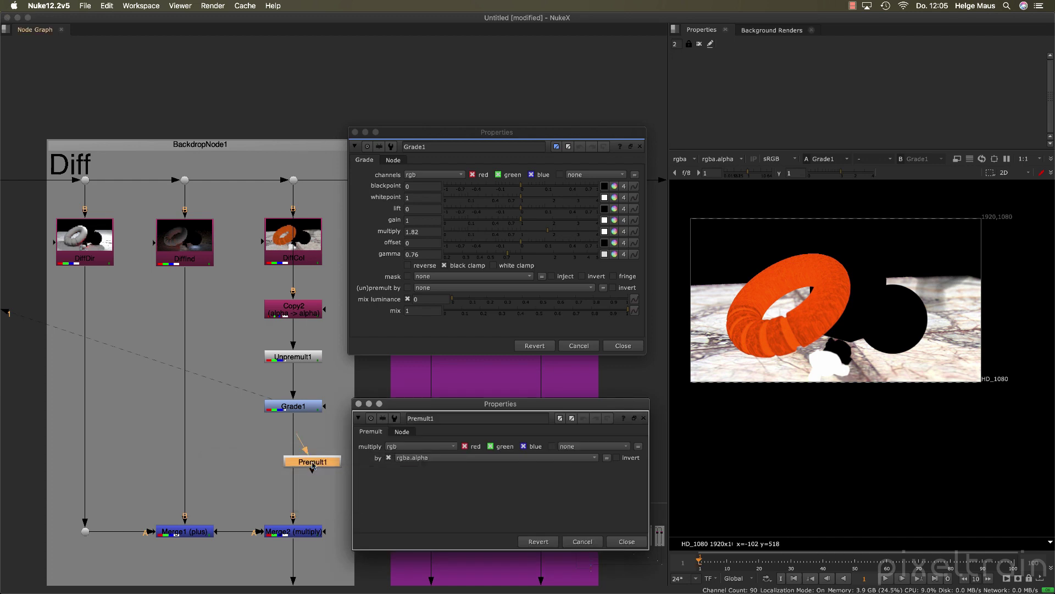
mouse_move(313, 465)
left_mouse_down()
mouse_move(302, 464)
mouse_move(310, 463)
left_mouse_up()
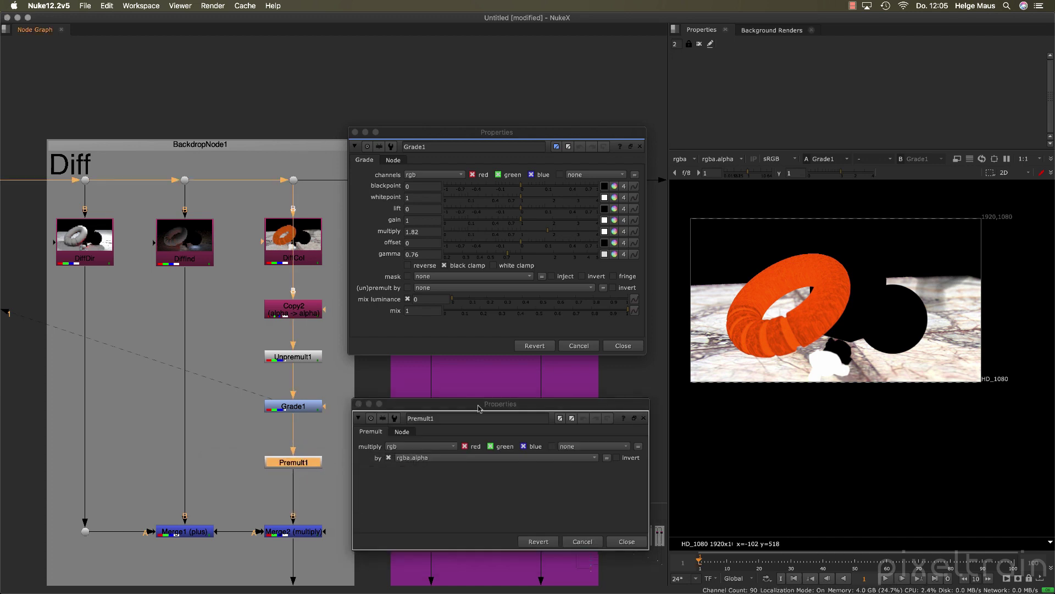
left_click(627, 541)
left_click(623, 345)
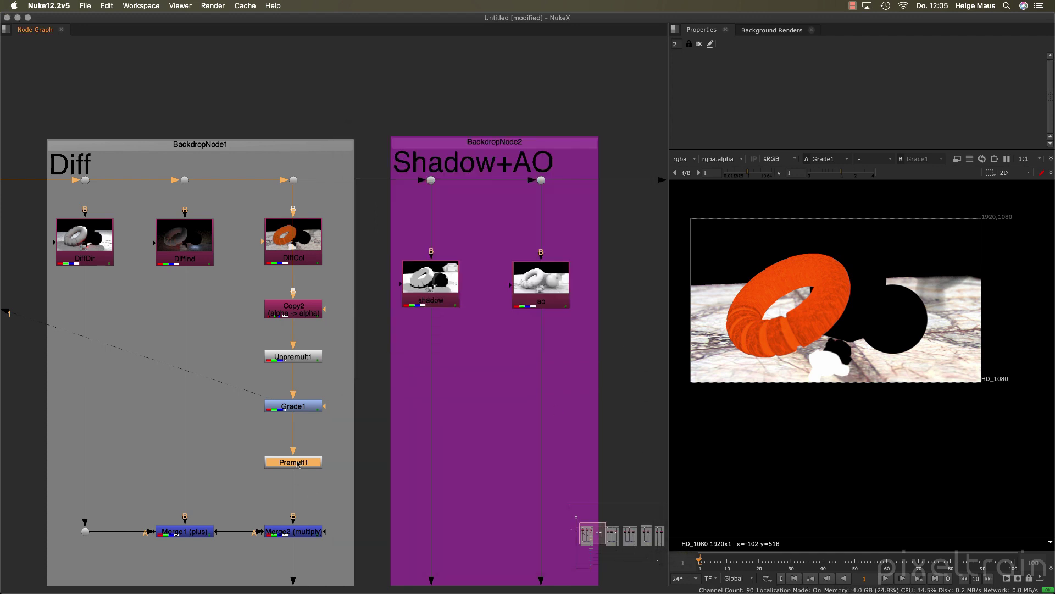
Show Premult1 in the viewer and check the torus edge in the alpha and colour channels
key("1")
scroll(824, 330, "up", 6)
key("a")
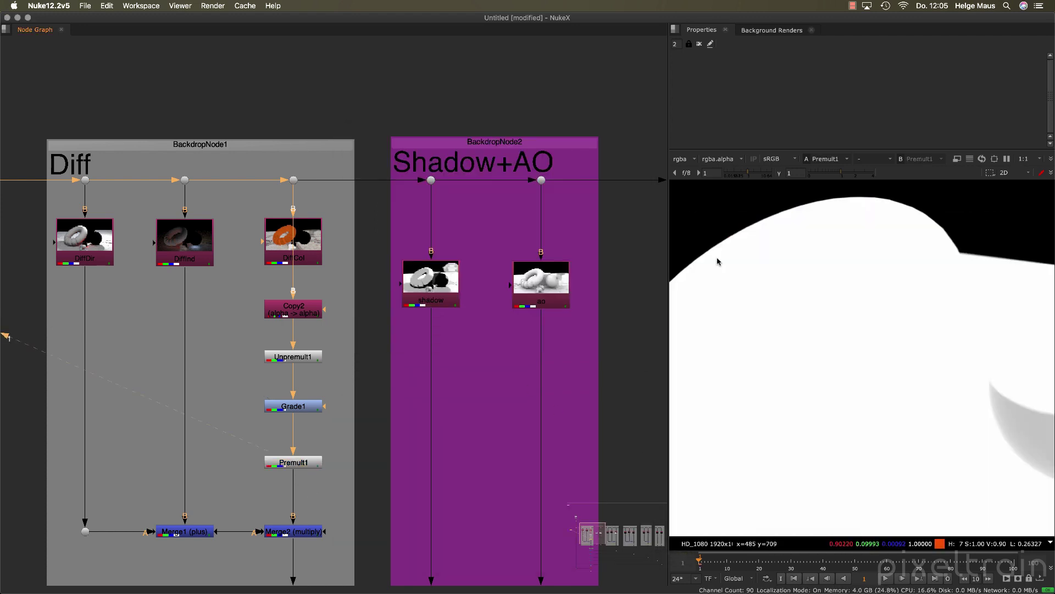
key("a")
middle_click_drag(718, 261, 899, 289)
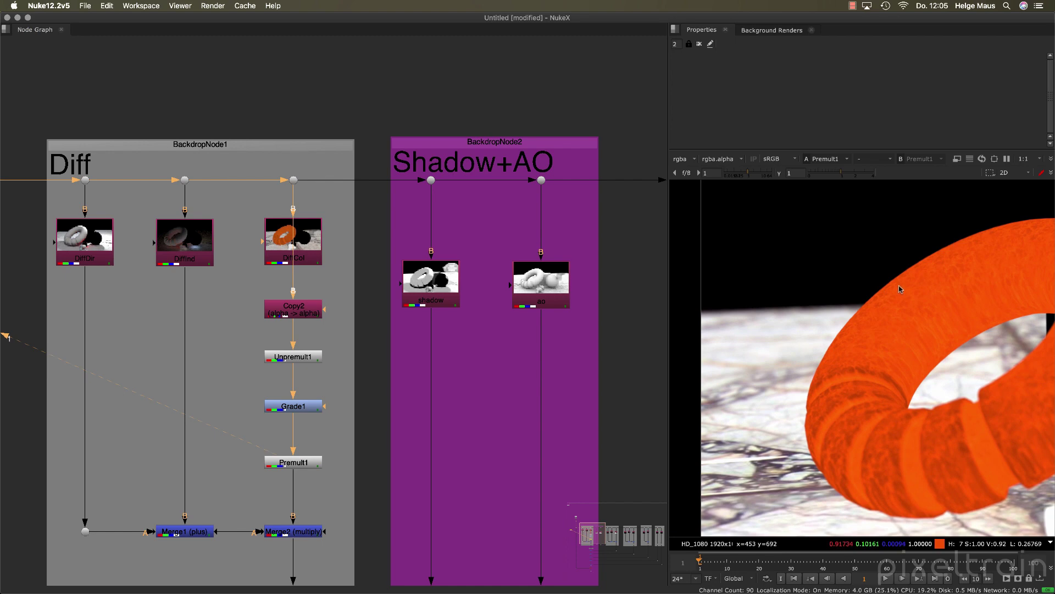
scroll(900, 288, "down", 5)
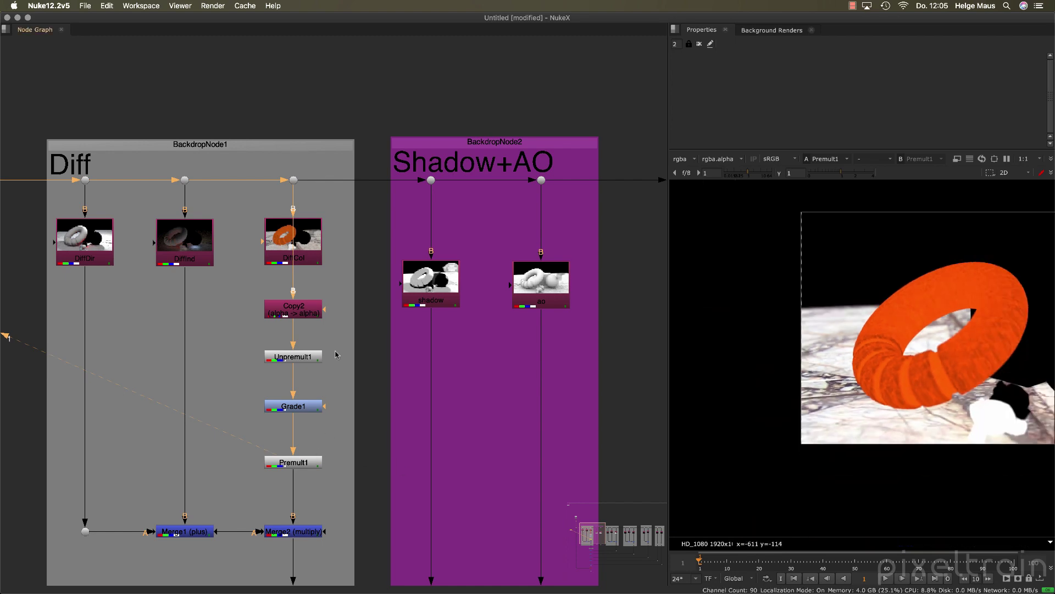
Box-select the Copy2, Unpremult1, Grade1 and Premult1 nodes under DiffCol, and clear the selection
scroll(362, 473, "down", 5)
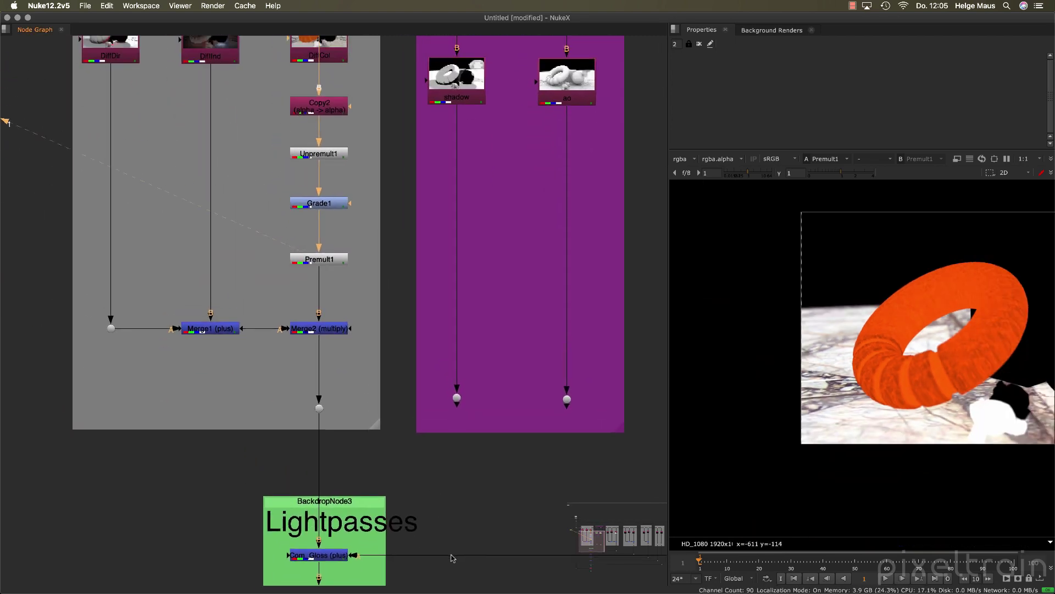
left_click_drag(263, 113, 377, 324)
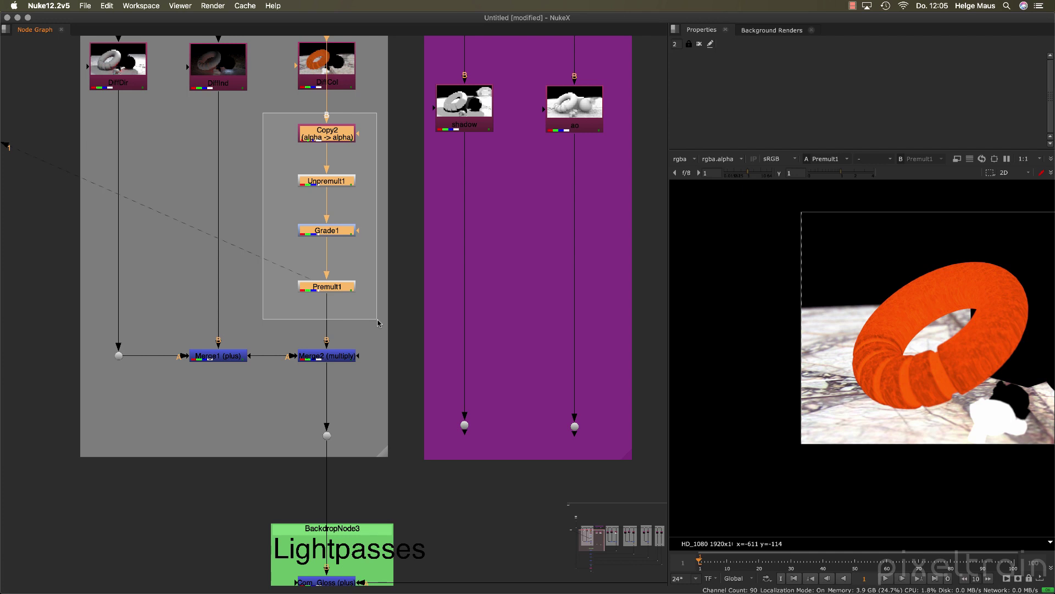
left_click_drag(377, 323, 282, 220)
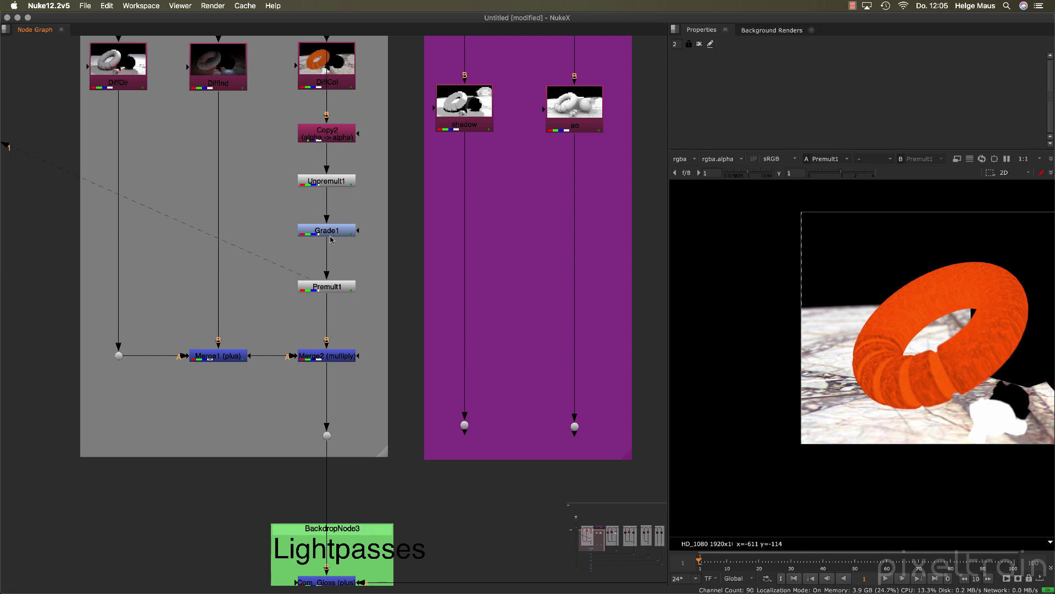
View the Back_to Beauty dot and compare the rebuilt image with Grade1 disabled and enabled
scroll(353, 223, "down", 5)
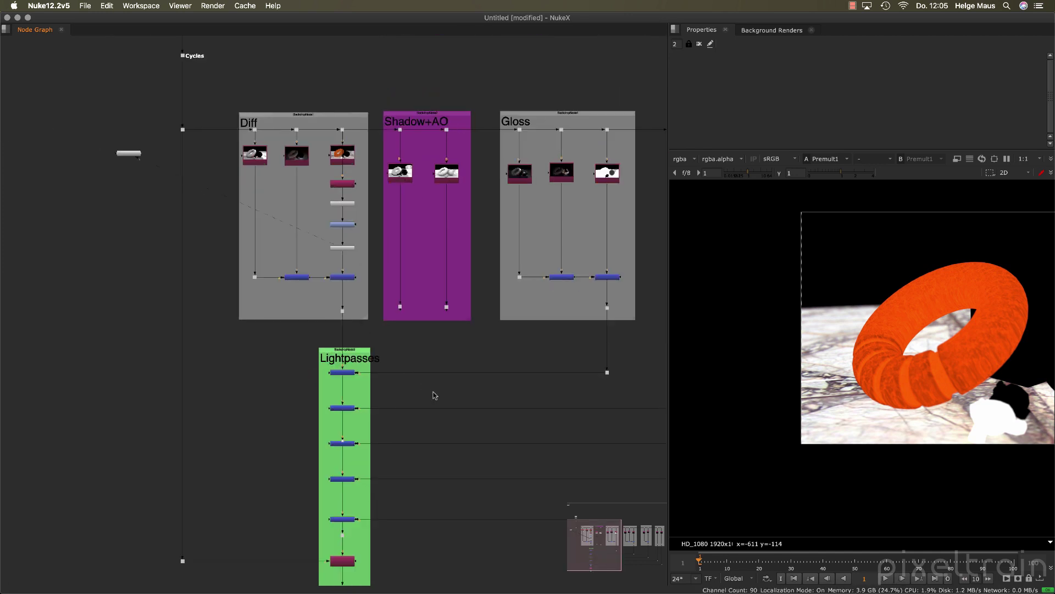
middle_click_drag(434, 395, 414, 273)
scroll(385, 489, "up", 5)
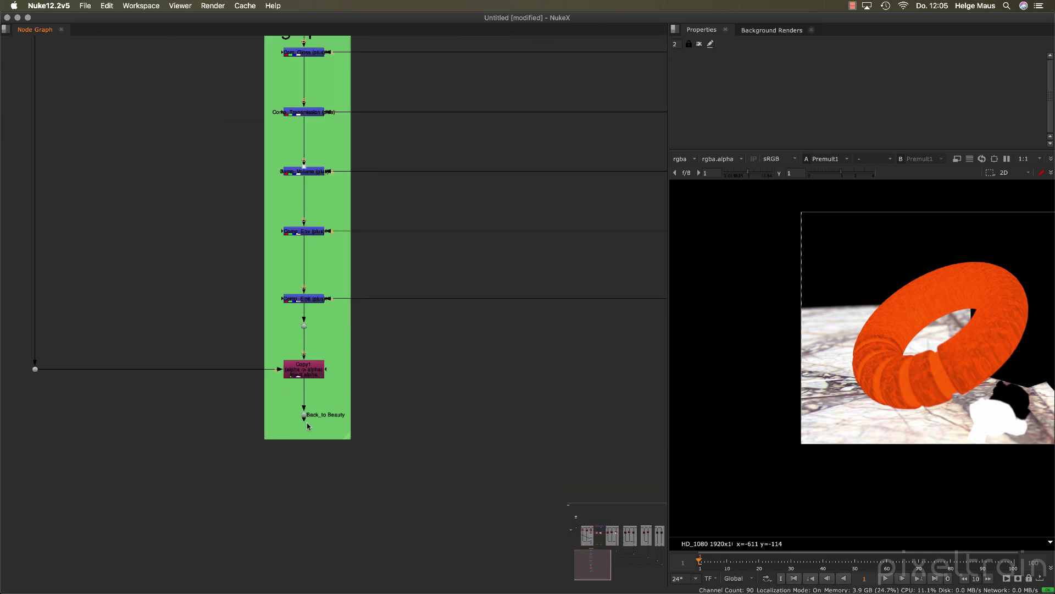
left_click(305, 416)
key("1")
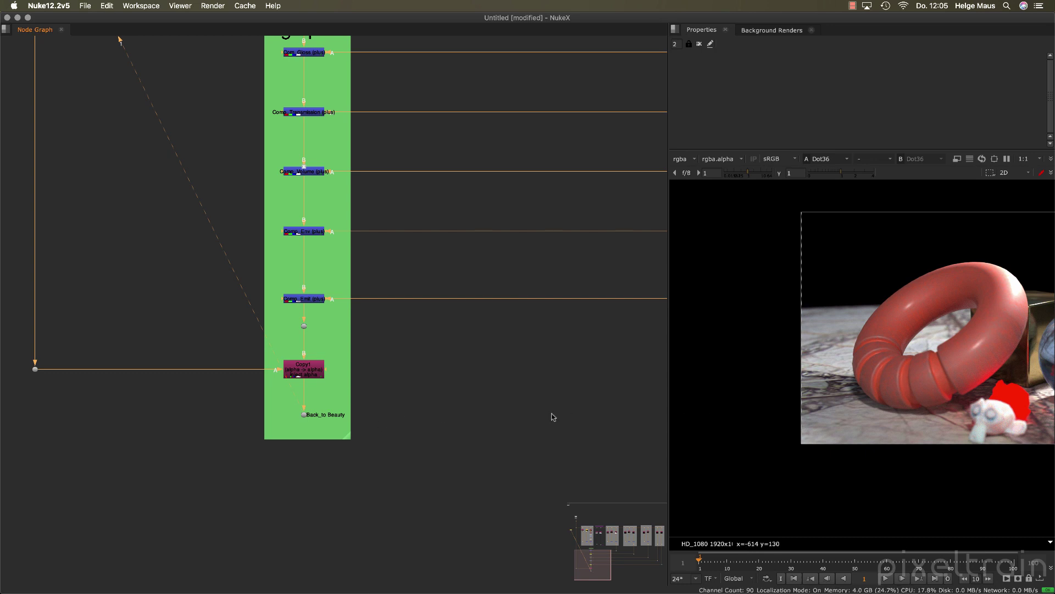
key("f")
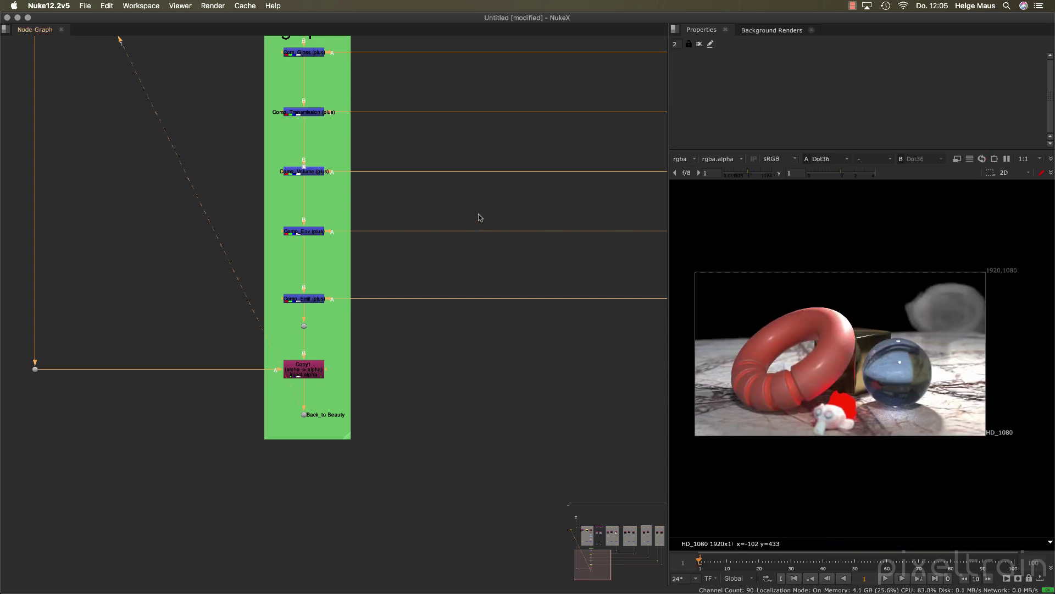
scroll(480, 218, "up", 10)
left_click(321, 124)
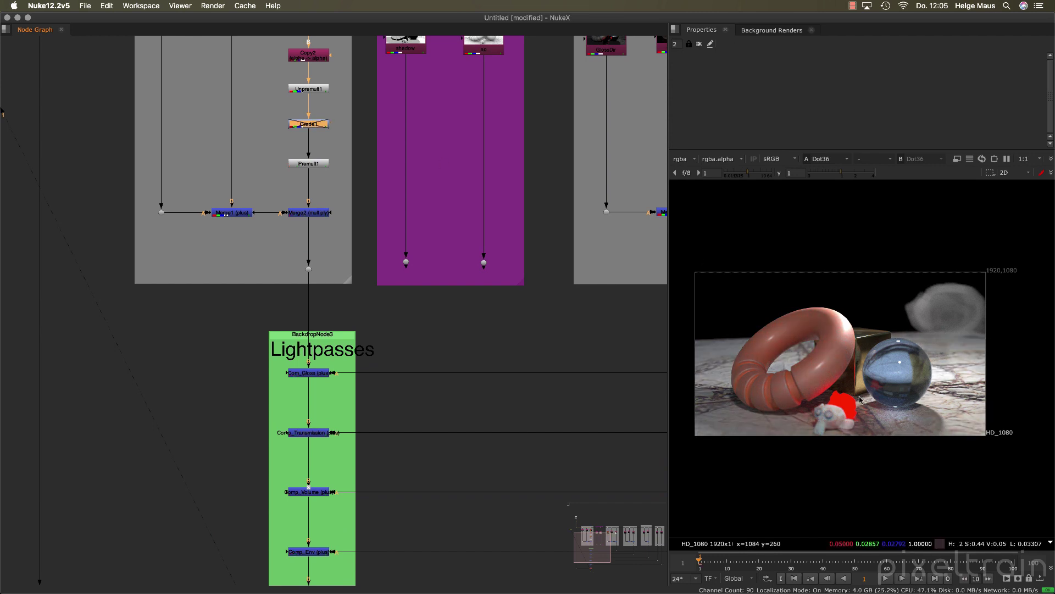
scroll(443, 386, "down", 5)
scroll(472, 386, "down", 5)
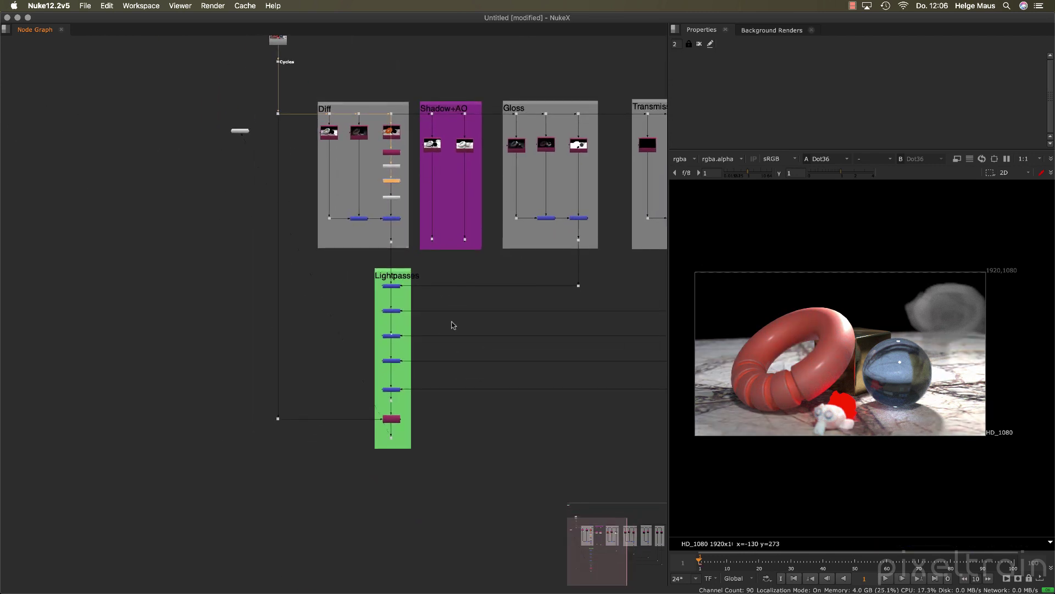
scroll(401, 286, "up", 3)
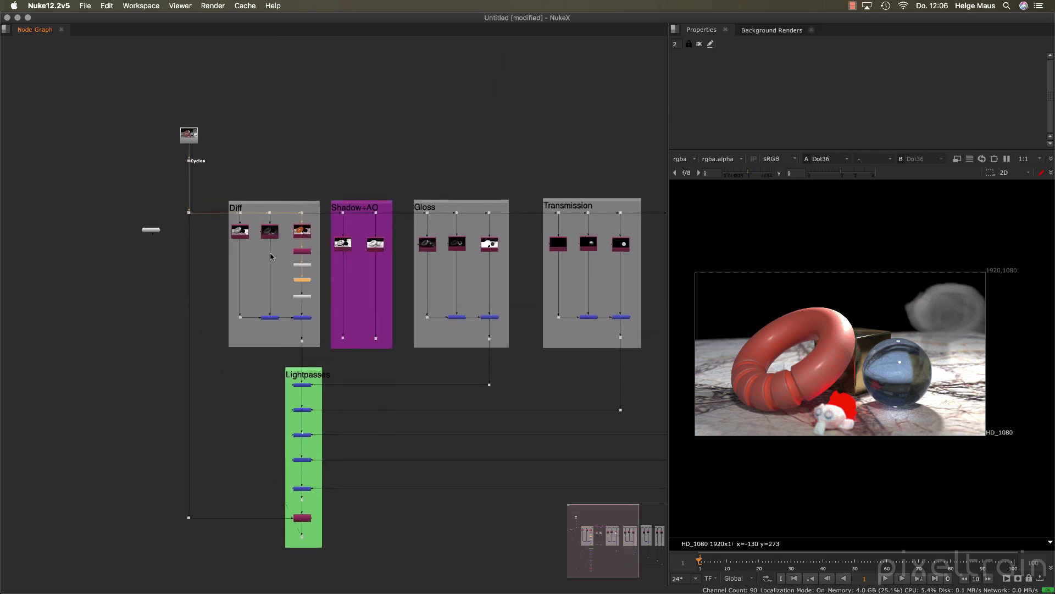
scroll(315, 256, "up", 5)
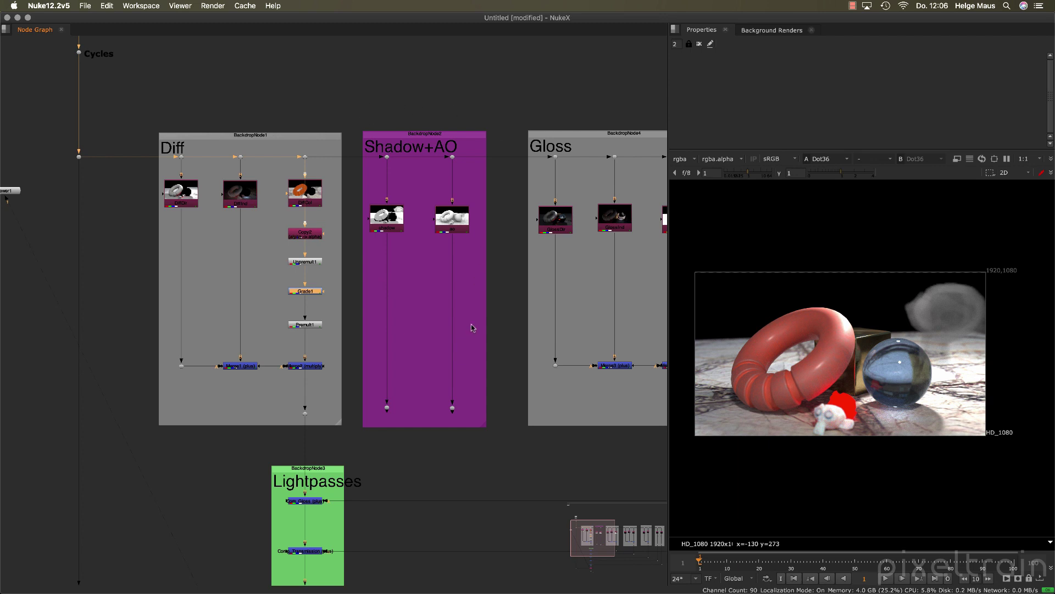
left_click_drag(343, 90, 425, 95)
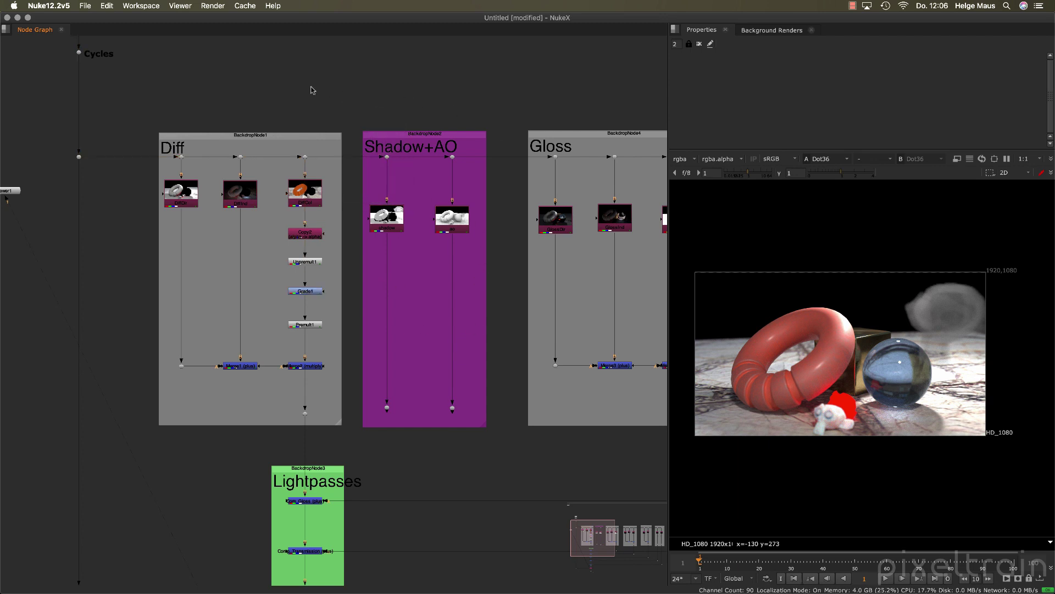
middle_click_drag(312, 90, 472, 154)
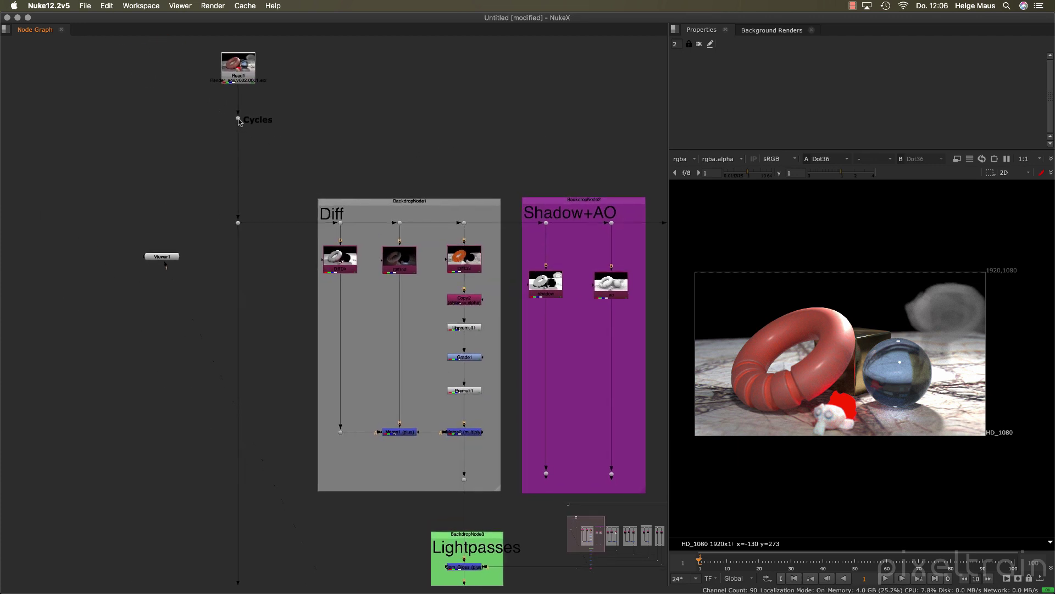
middle_click_drag(542, 176, 297, 78)
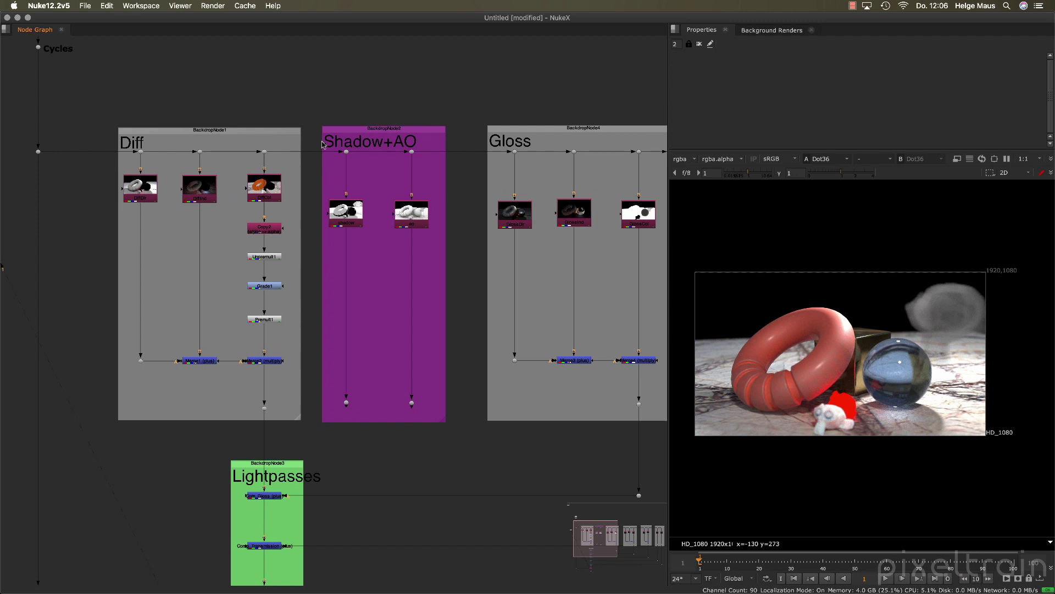
Select the Shadow+AO backdrop with all its nodes and switch to the Compositing workspace
left_click_drag(309, 116, 469, 437)
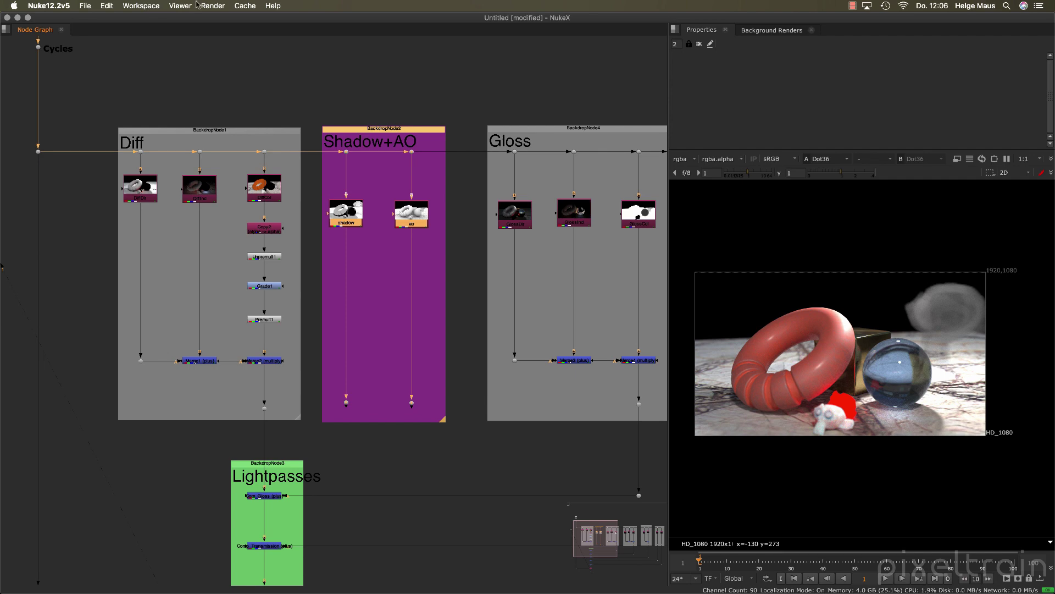
left_click(147, 6)
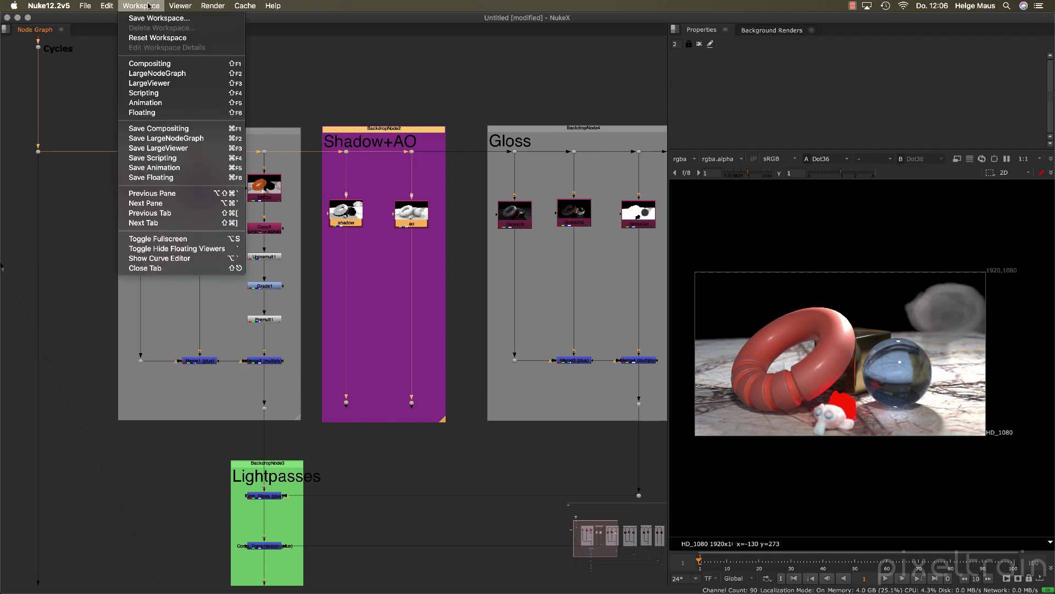
left_click(177, 66)
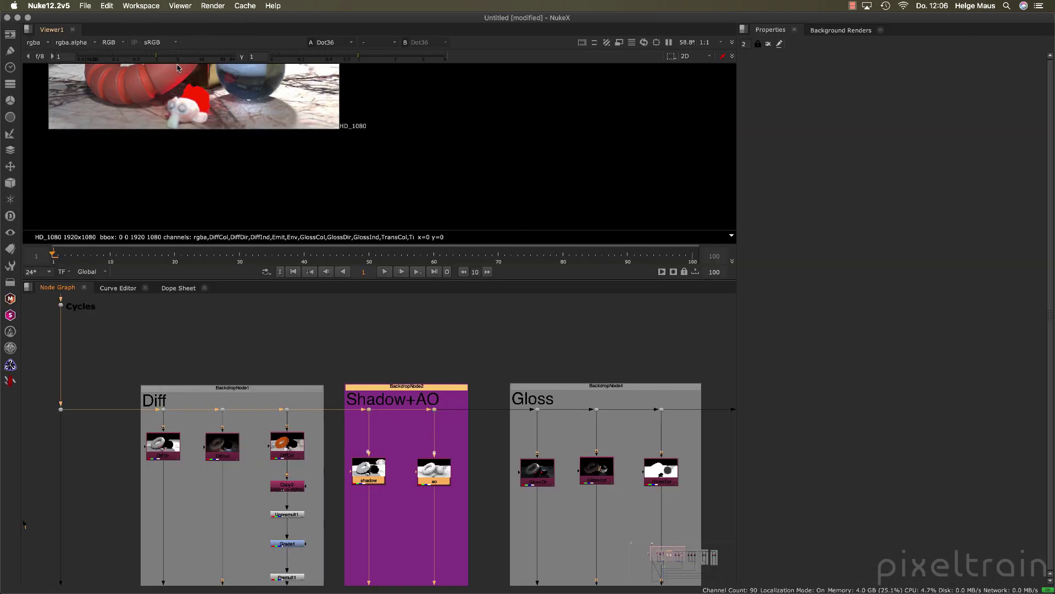
Save the selected Shadow+AO backdrop and its nodes as a ToolSet named helloYT in the root ToolSets menu
left_click(10, 266)
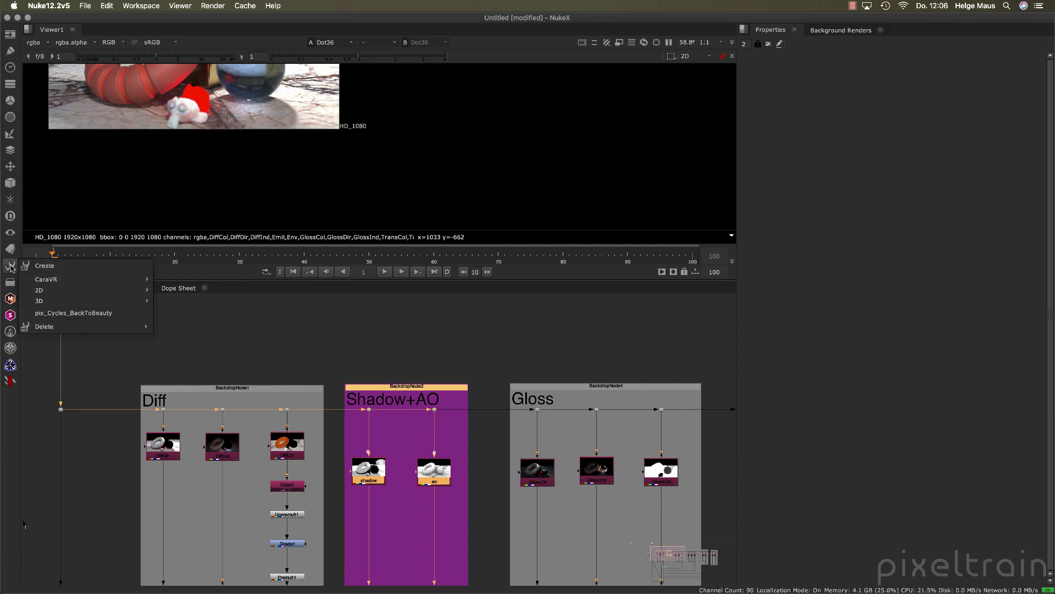
left_click(39, 267)
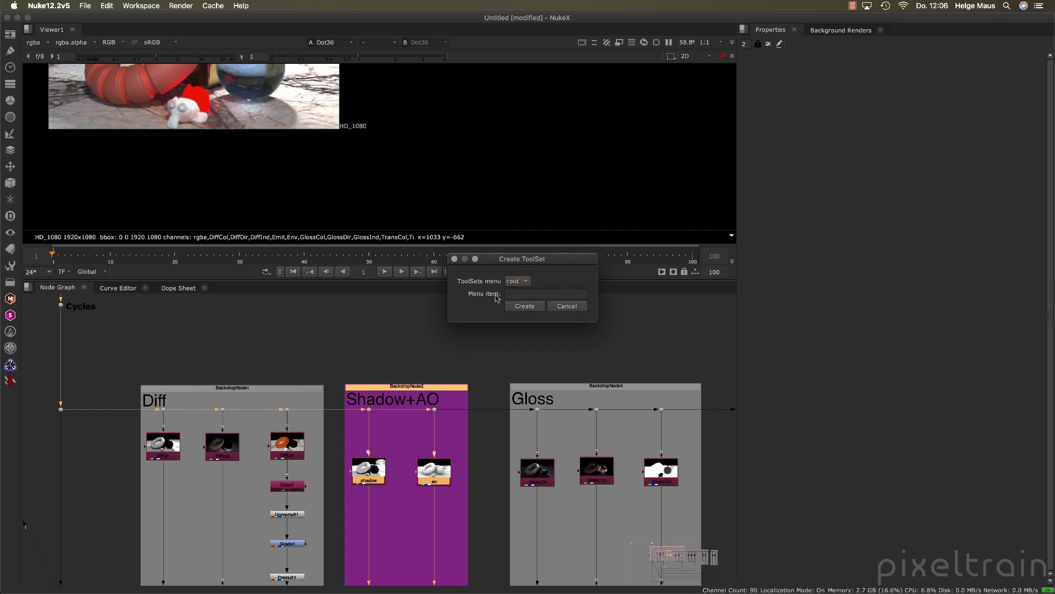
left_click(513, 294)
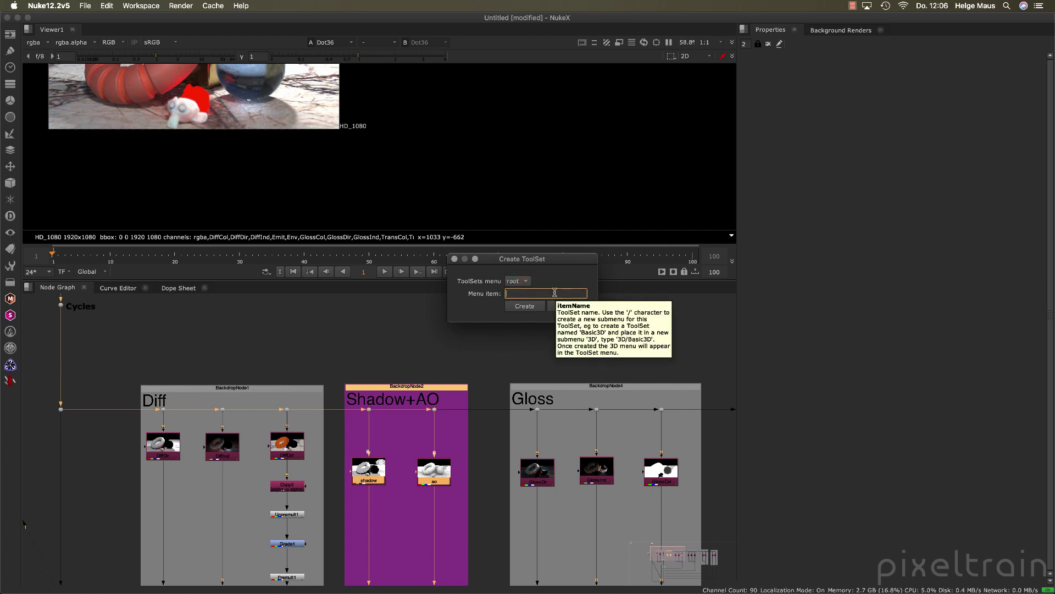
type("helloYT")
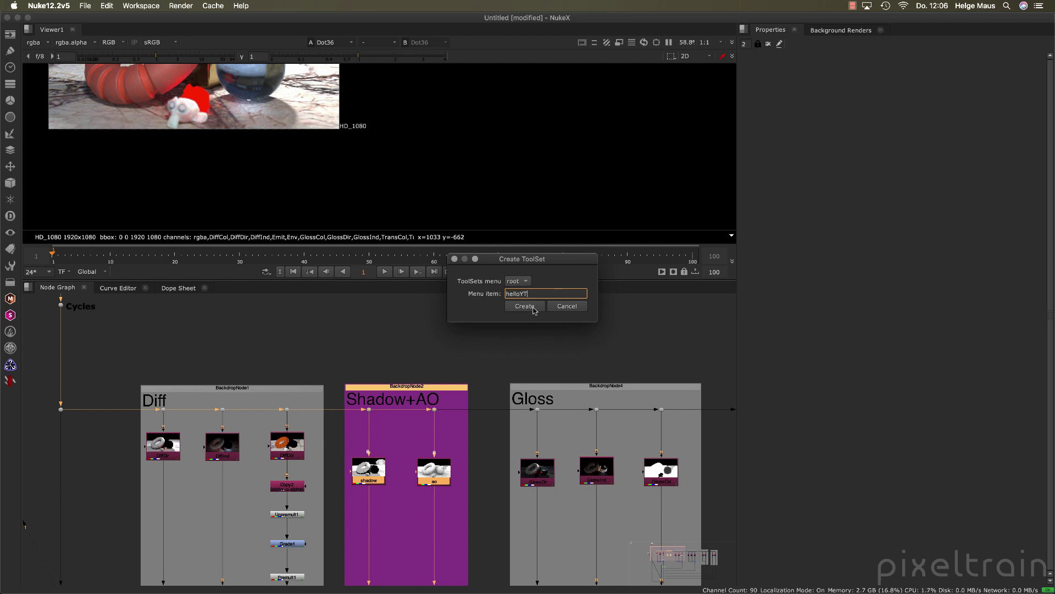
left_click(532, 307)
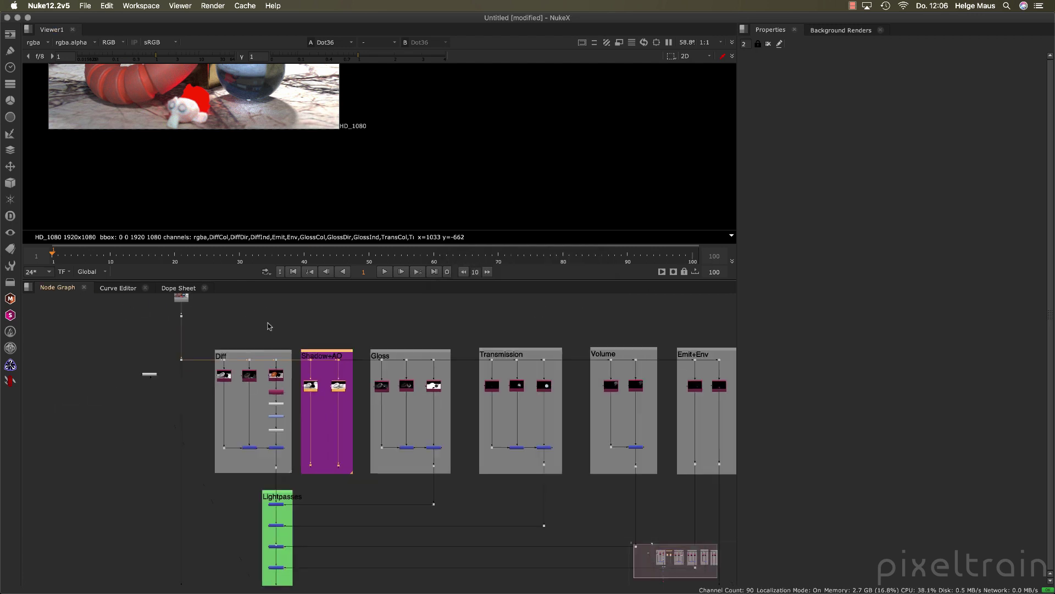
Insert the helloYT ToolSet into an empty area of the node graph away from the existing pass backdrops
scroll(267, 322, "down", 5)
scroll(214, 368, "left", 5)
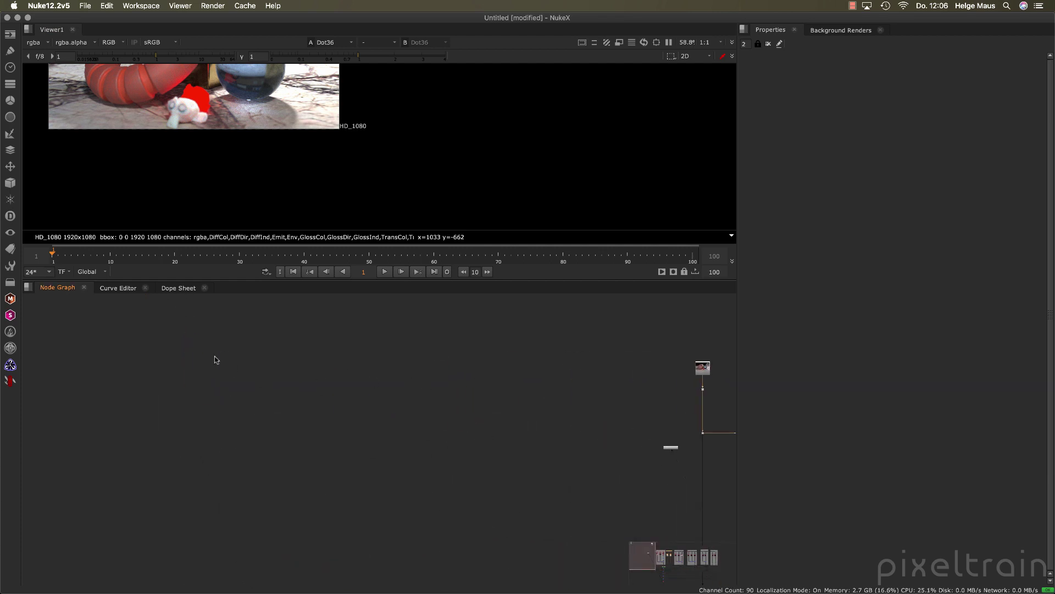
left_click(10, 268)
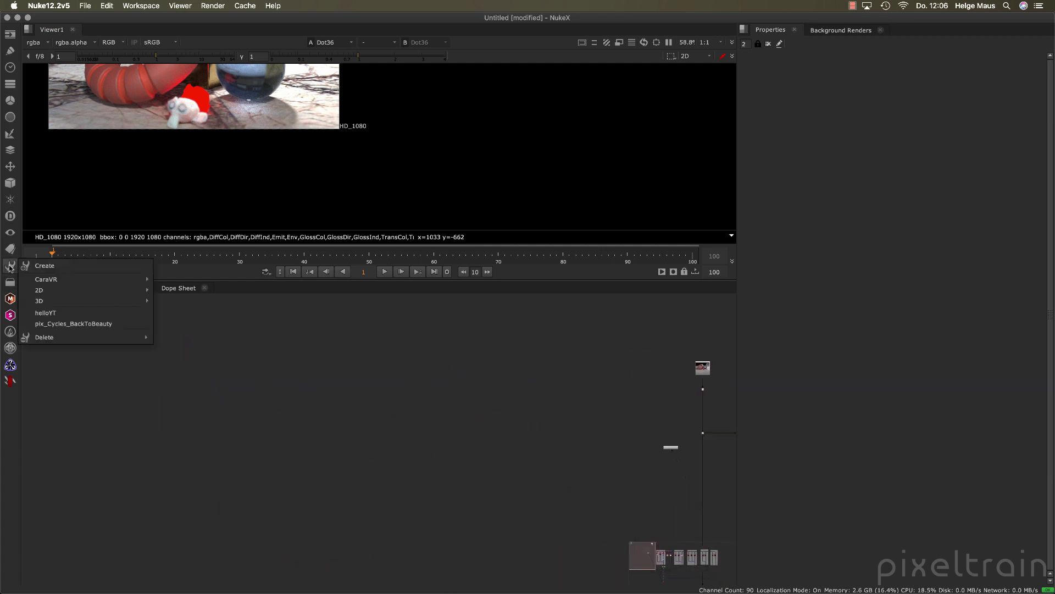
left_click(76, 317)
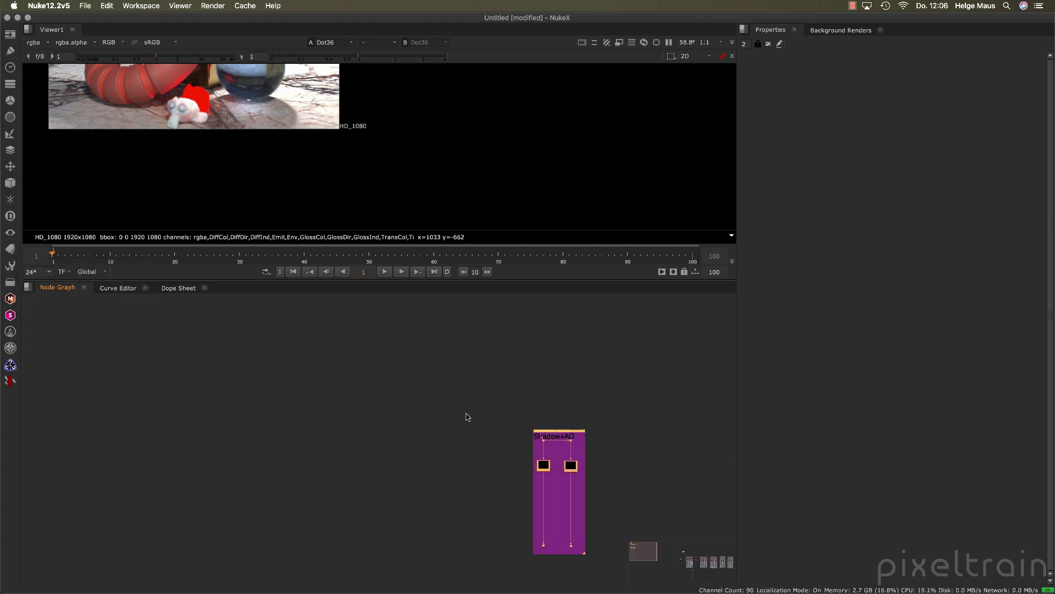
scroll(590, 393, "up", 3)
Fit the whole rendered image in the viewer and enlarge the viewer area by making the node graph shorter
left_click(487, 374)
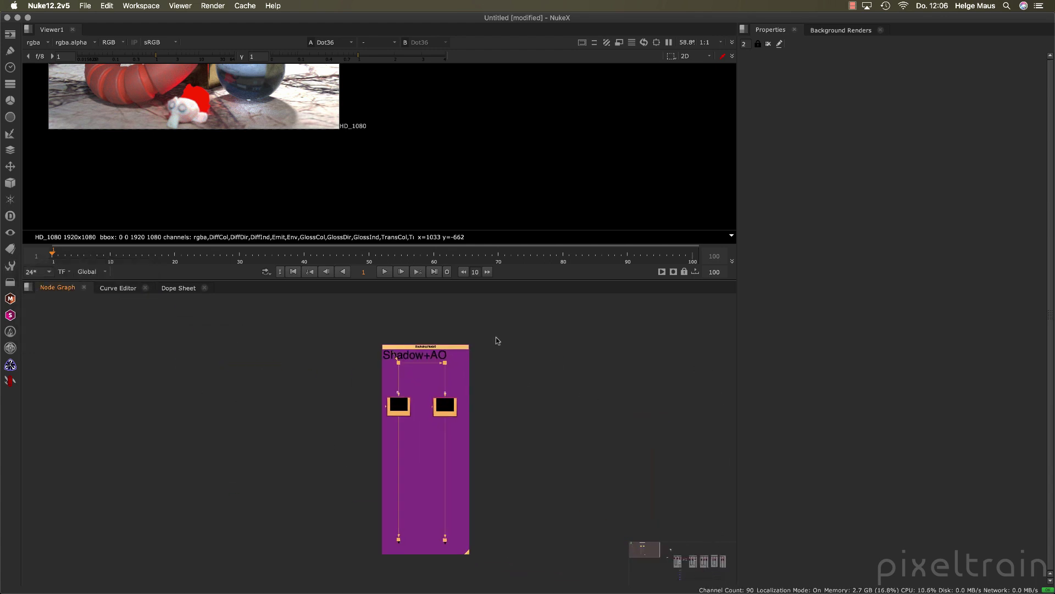
key("f")
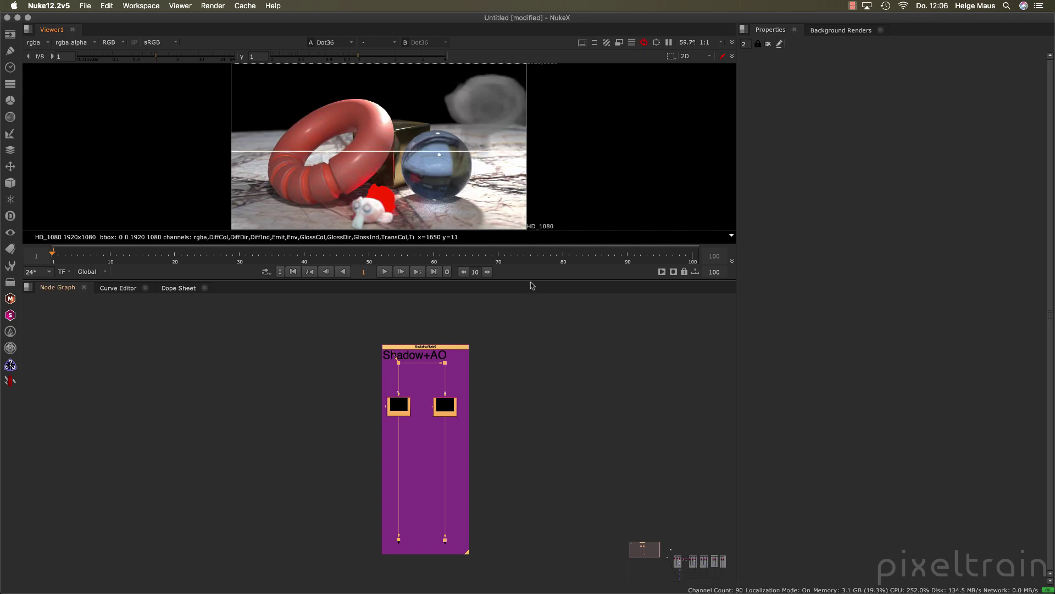
left_click_drag(439, 281, 507, 335)
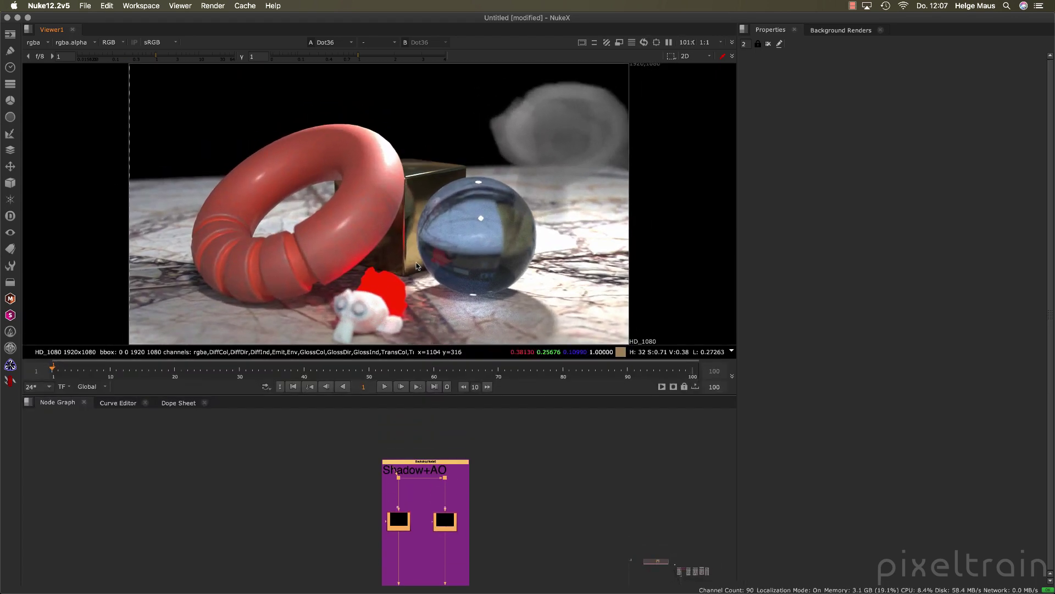